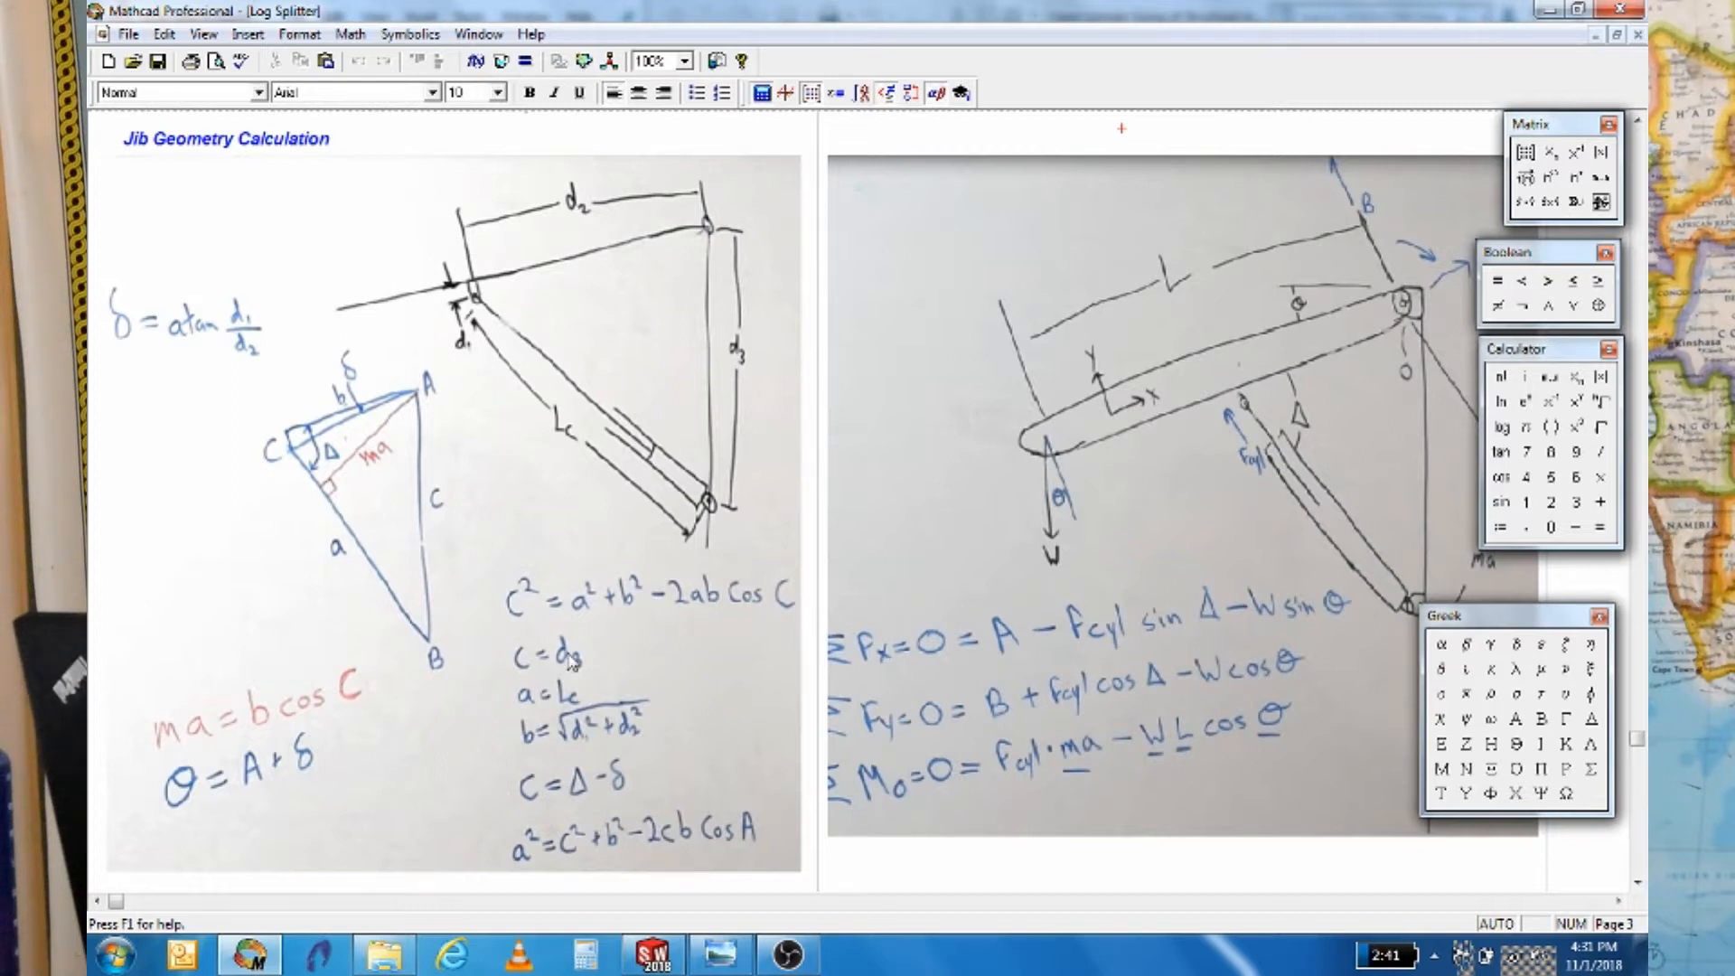
Add the definition θ := 10 deg to the right of the d3 definition
{"action": "scroll", "coordinate": [570, 662], "scroll_direction": "down", "scroll_amount": 1}
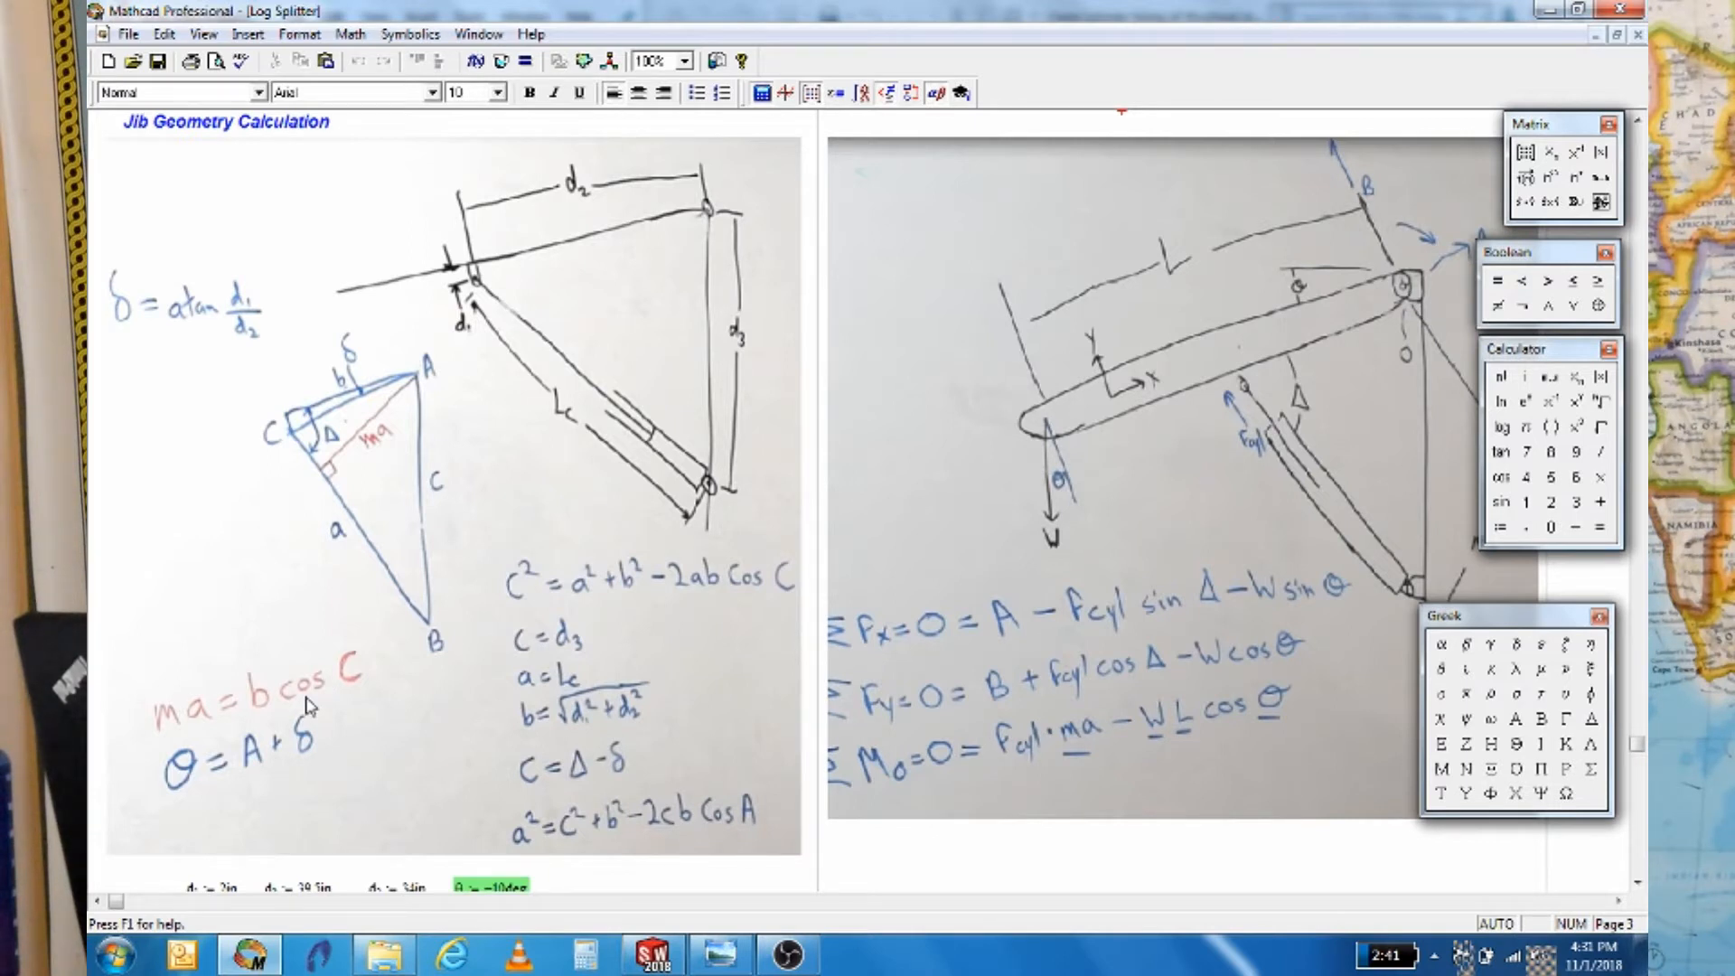
{"action": "scroll", "coordinate": [308, 700], "scroll_direction": "down", "scroll_amount": 3}
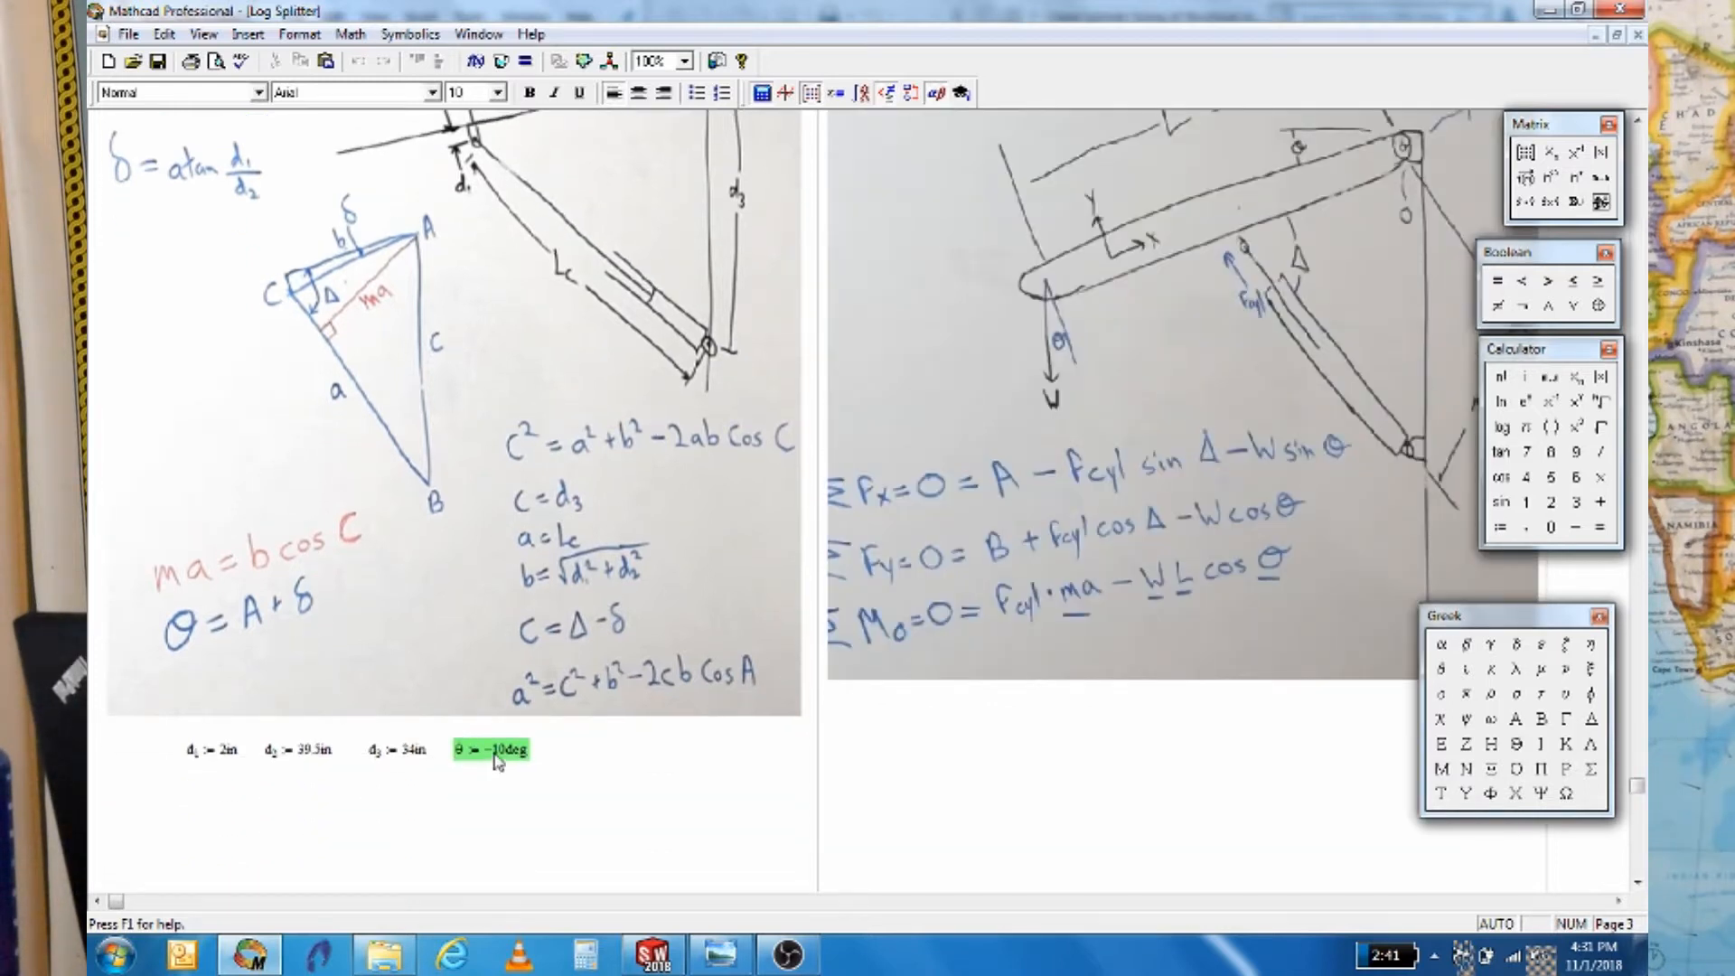
{"action": "scroll", "coordinate": [1288, 355], "scroll_direction": "up", "scroll_amount": 3}
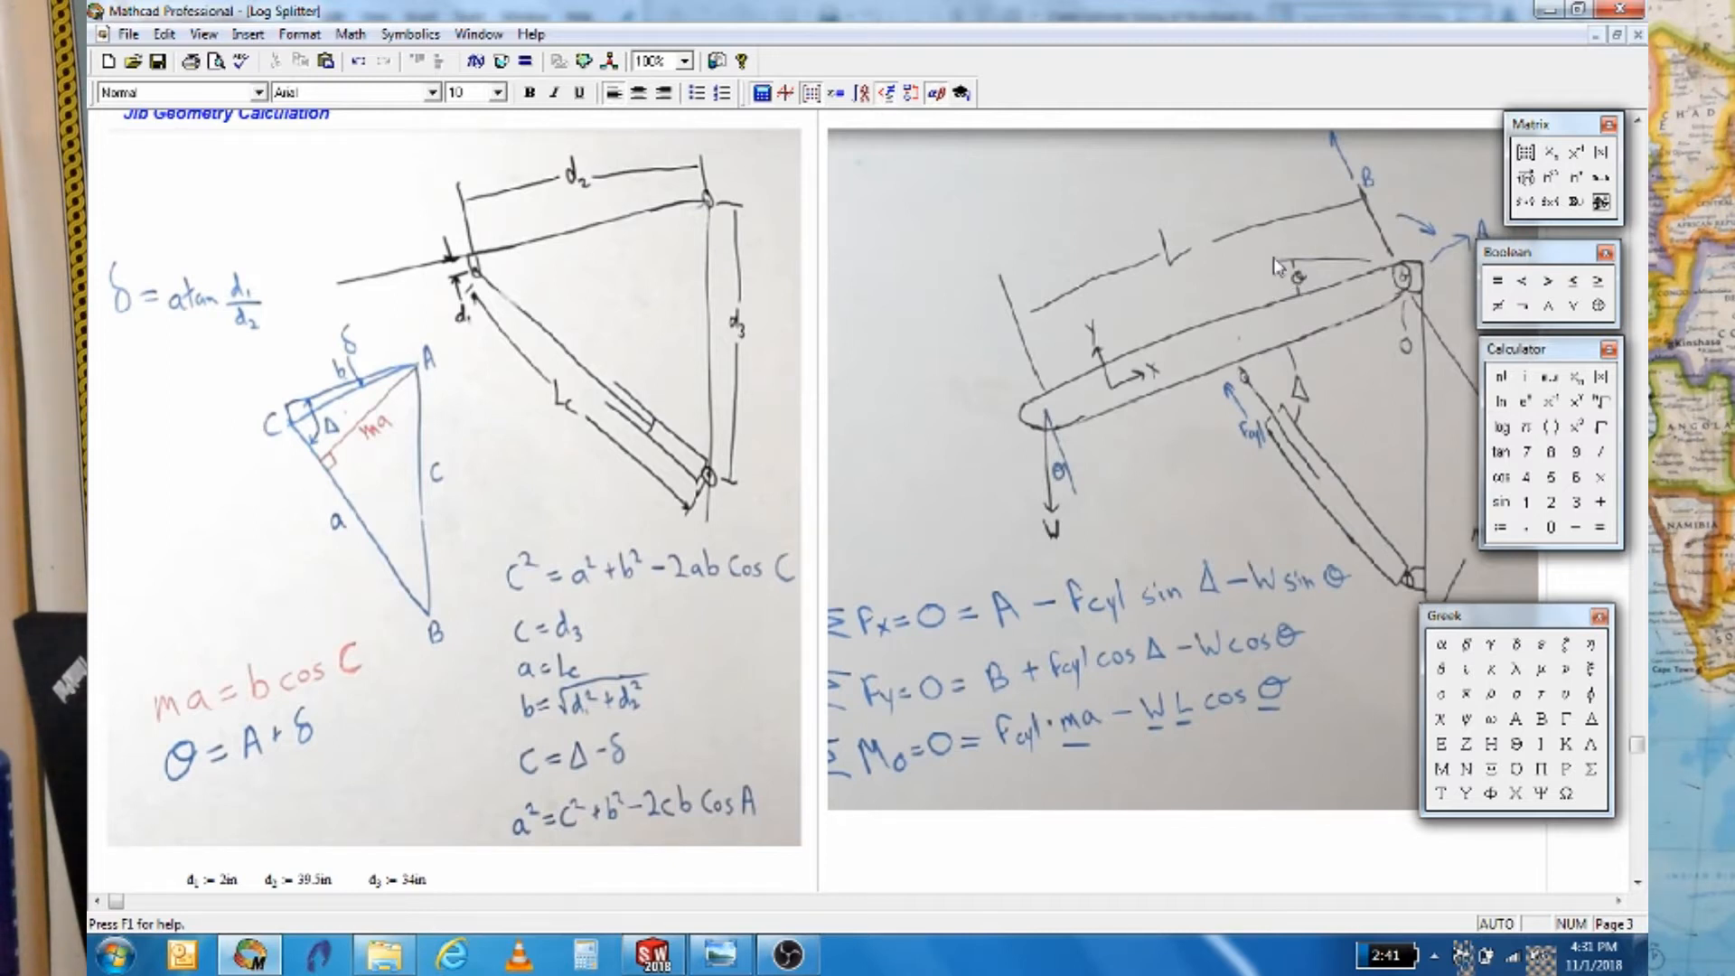
{"action": "scroll", "coordinate": [1053, 506], "scroll_direction": "down", "scroll_amount": 1}
{"action": "scroll", "coordinate": [1001, 534], "scroll_direction": "down", "scroll_amount": 1}
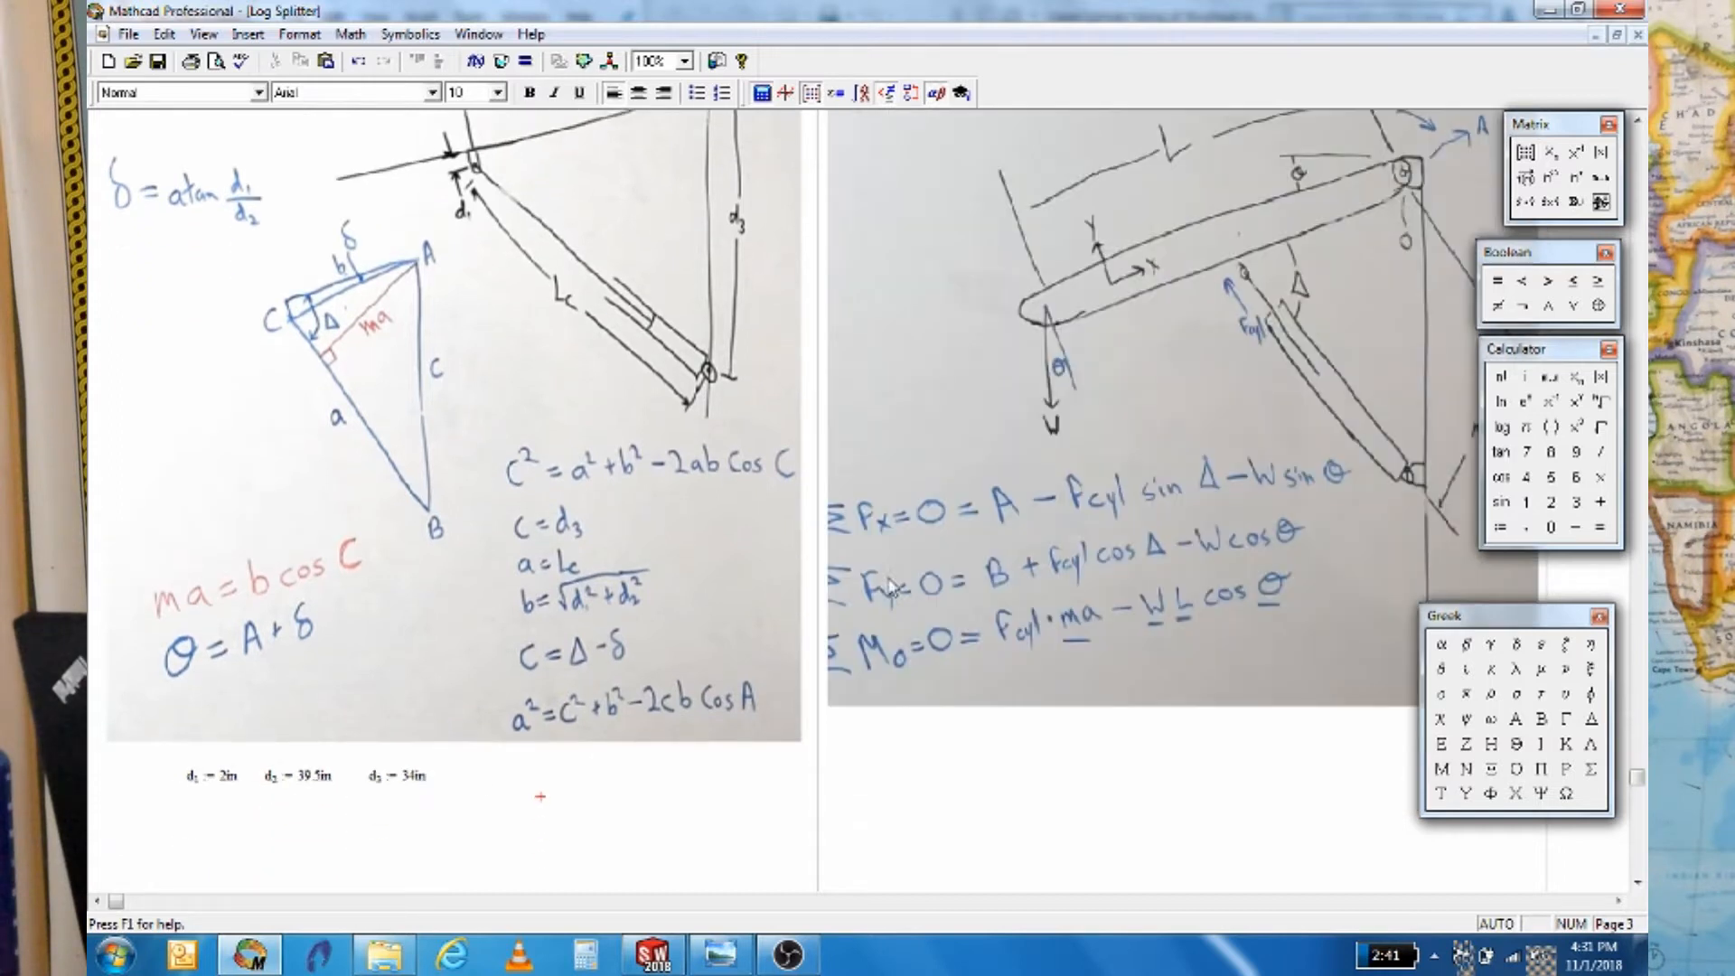
{"action": "left_click", "coordinate": [471, 788]}
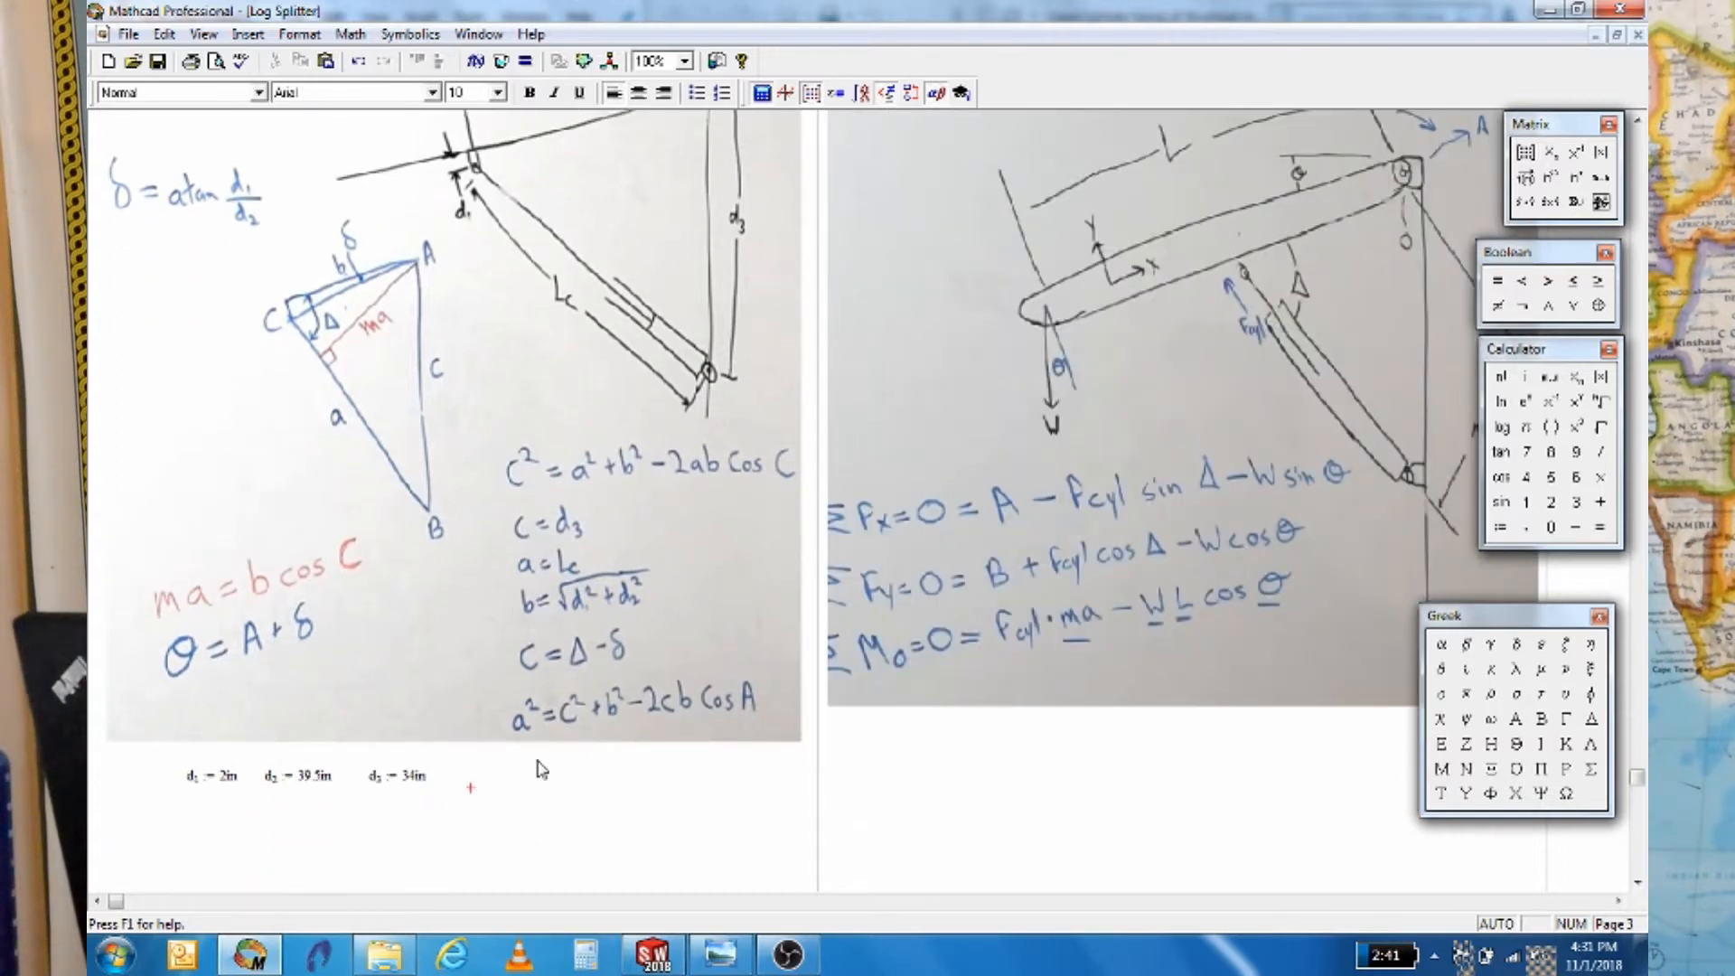
{"action": "left_click", "coordinate": [1440, 669]}
{"action": "type", "text": ":= "}
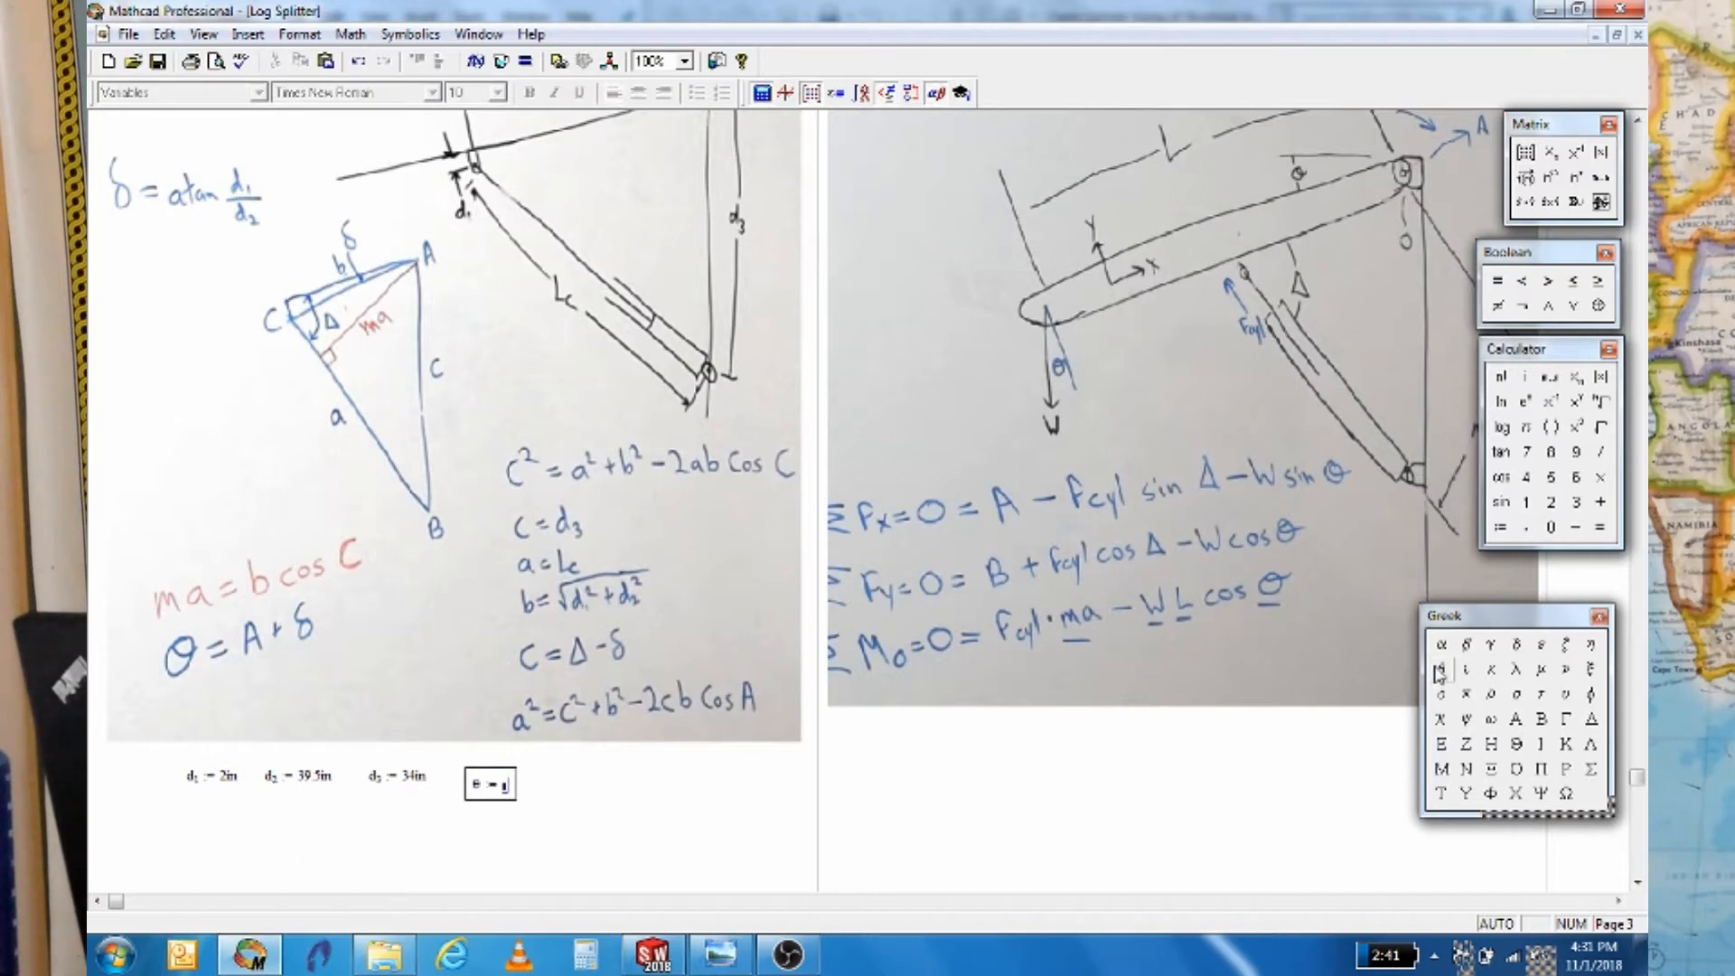
{"action": "type", "text": "10 "}
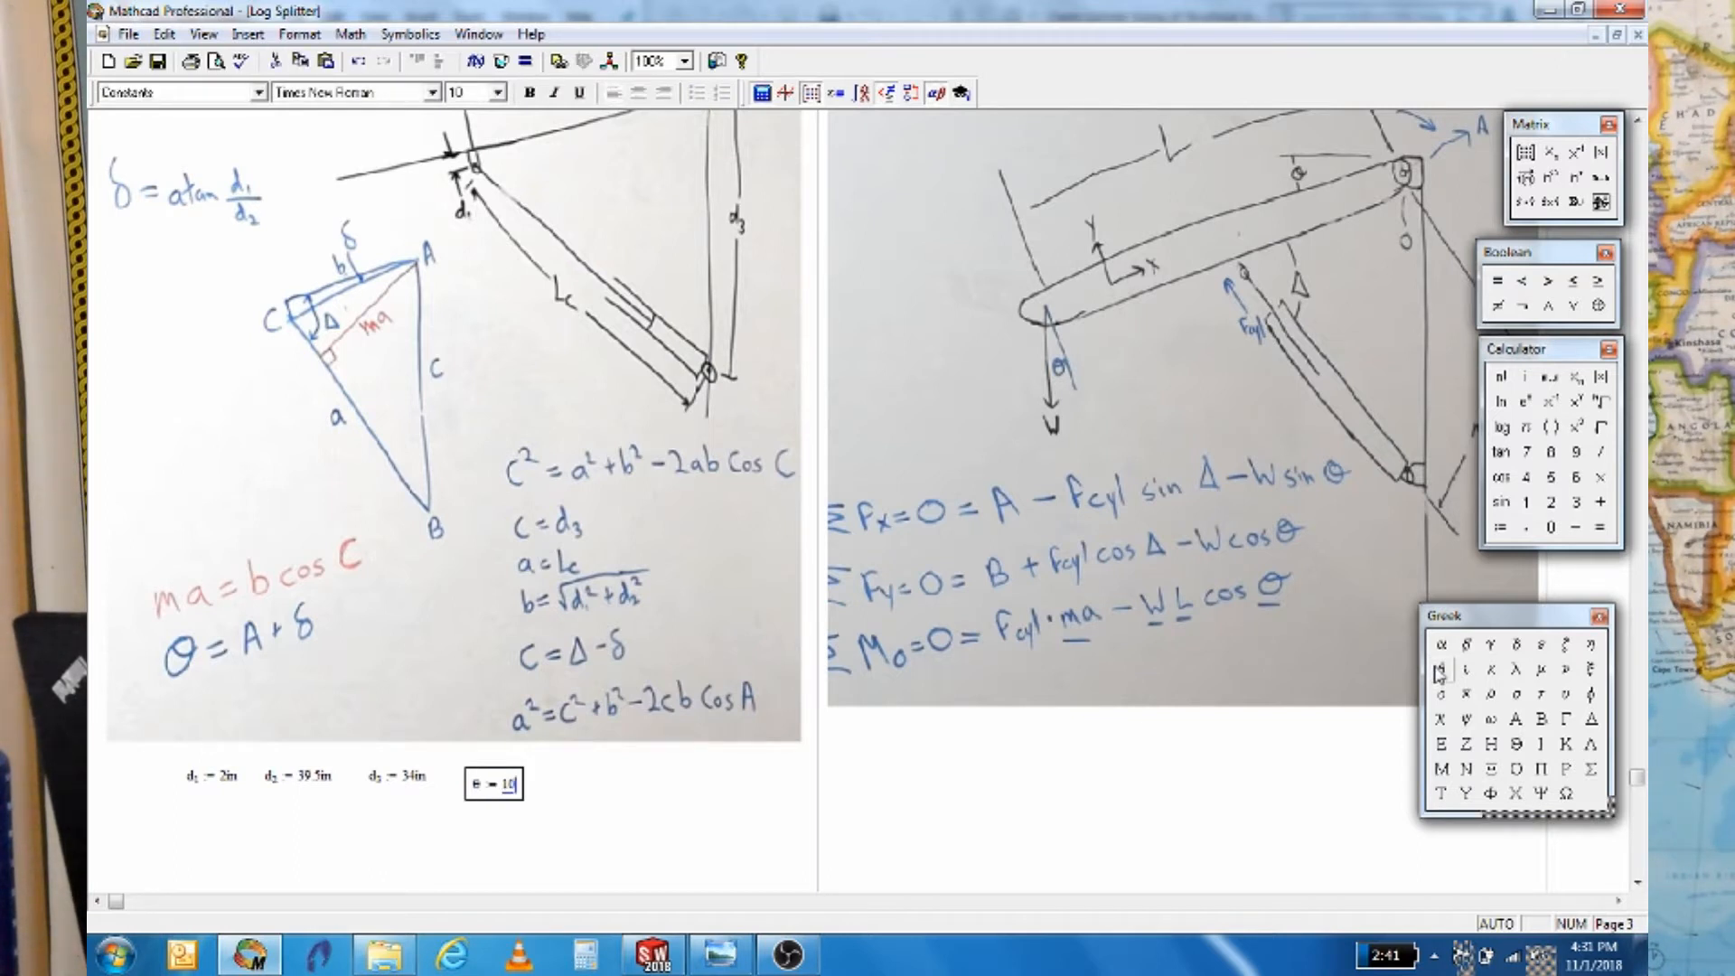
{"action": "type", "text": "deg"}
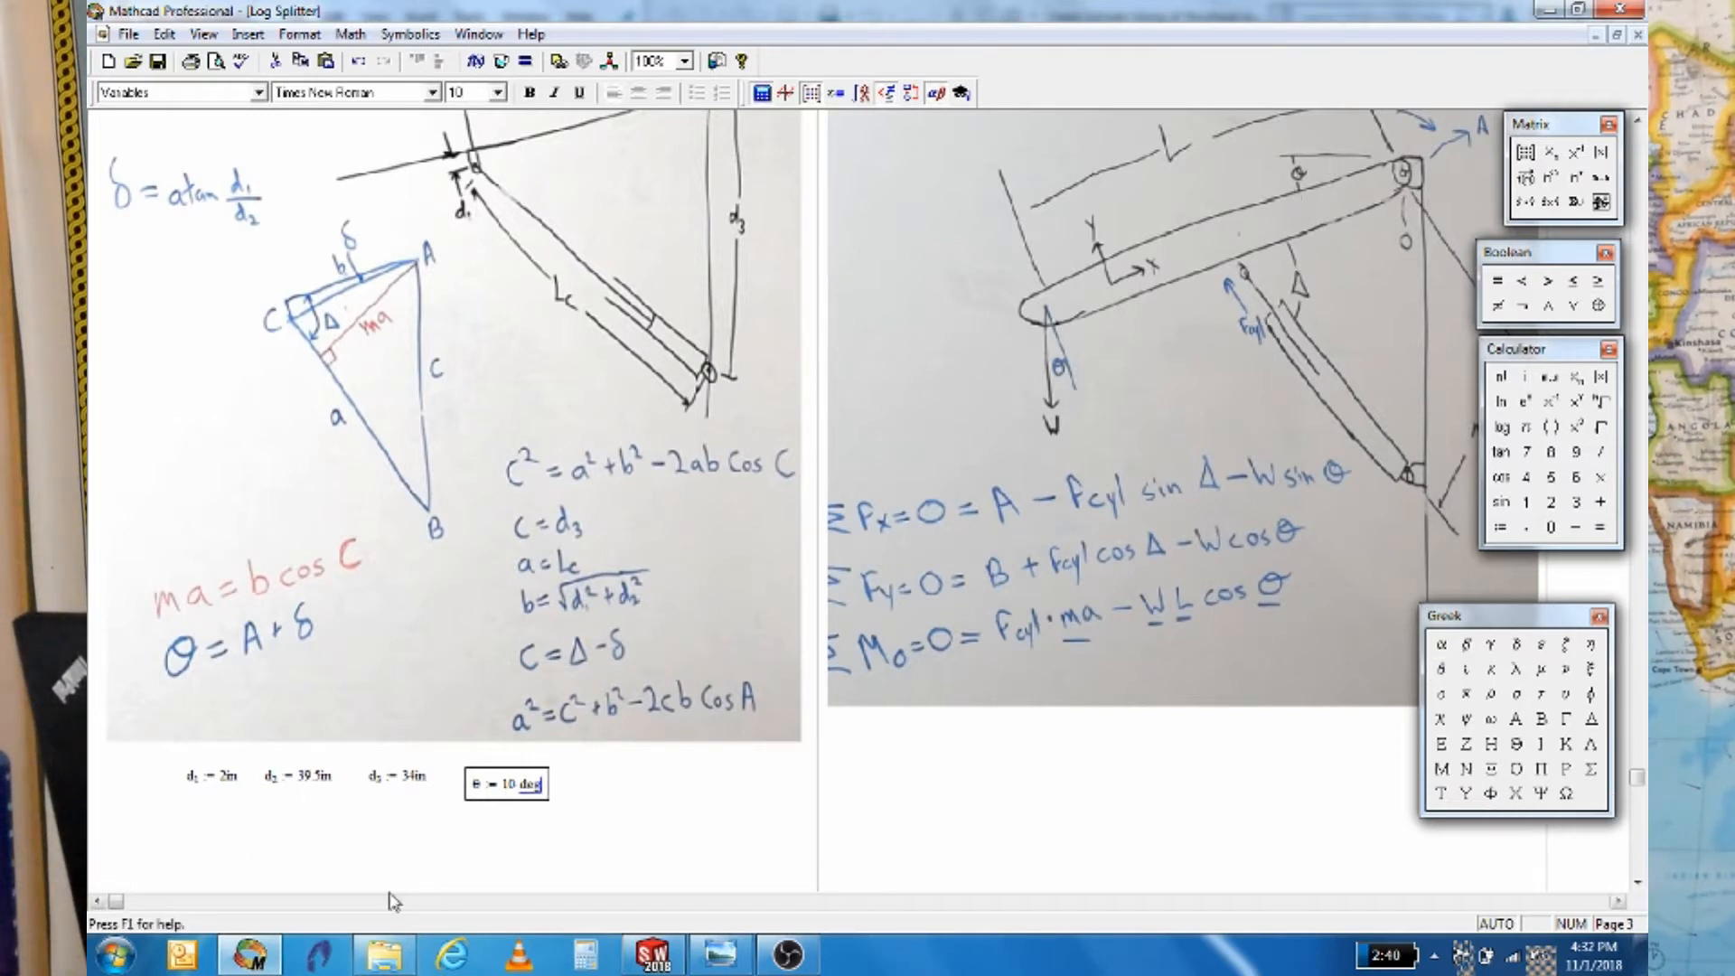
{"action": "right_click", "coordinate": [520, 780]}
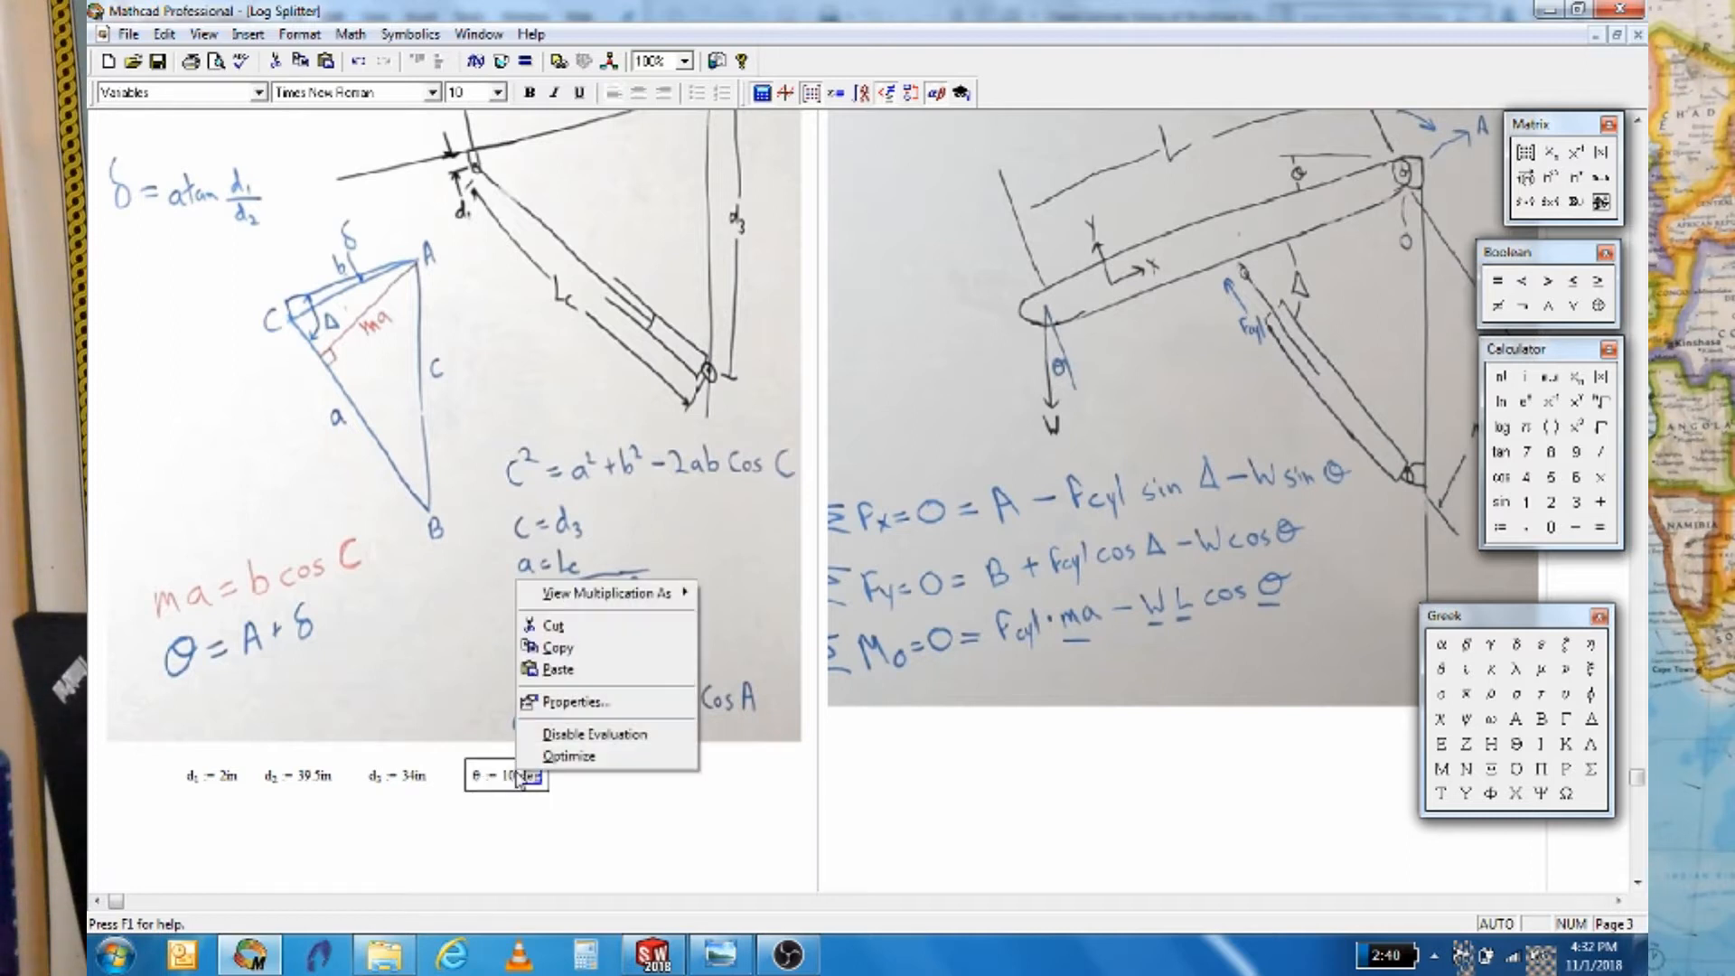
Zoom the worksheet to 150% and nudge the θ definition slightly lower
{"action": "left_click", "coordinate": [685, 60]}
{"action": "left_click", "coordinate": [658, 116]}
{"action": "scroll", "coordinate": [741, 365], "scroll_direction": "down", "scroll_amount": 8}
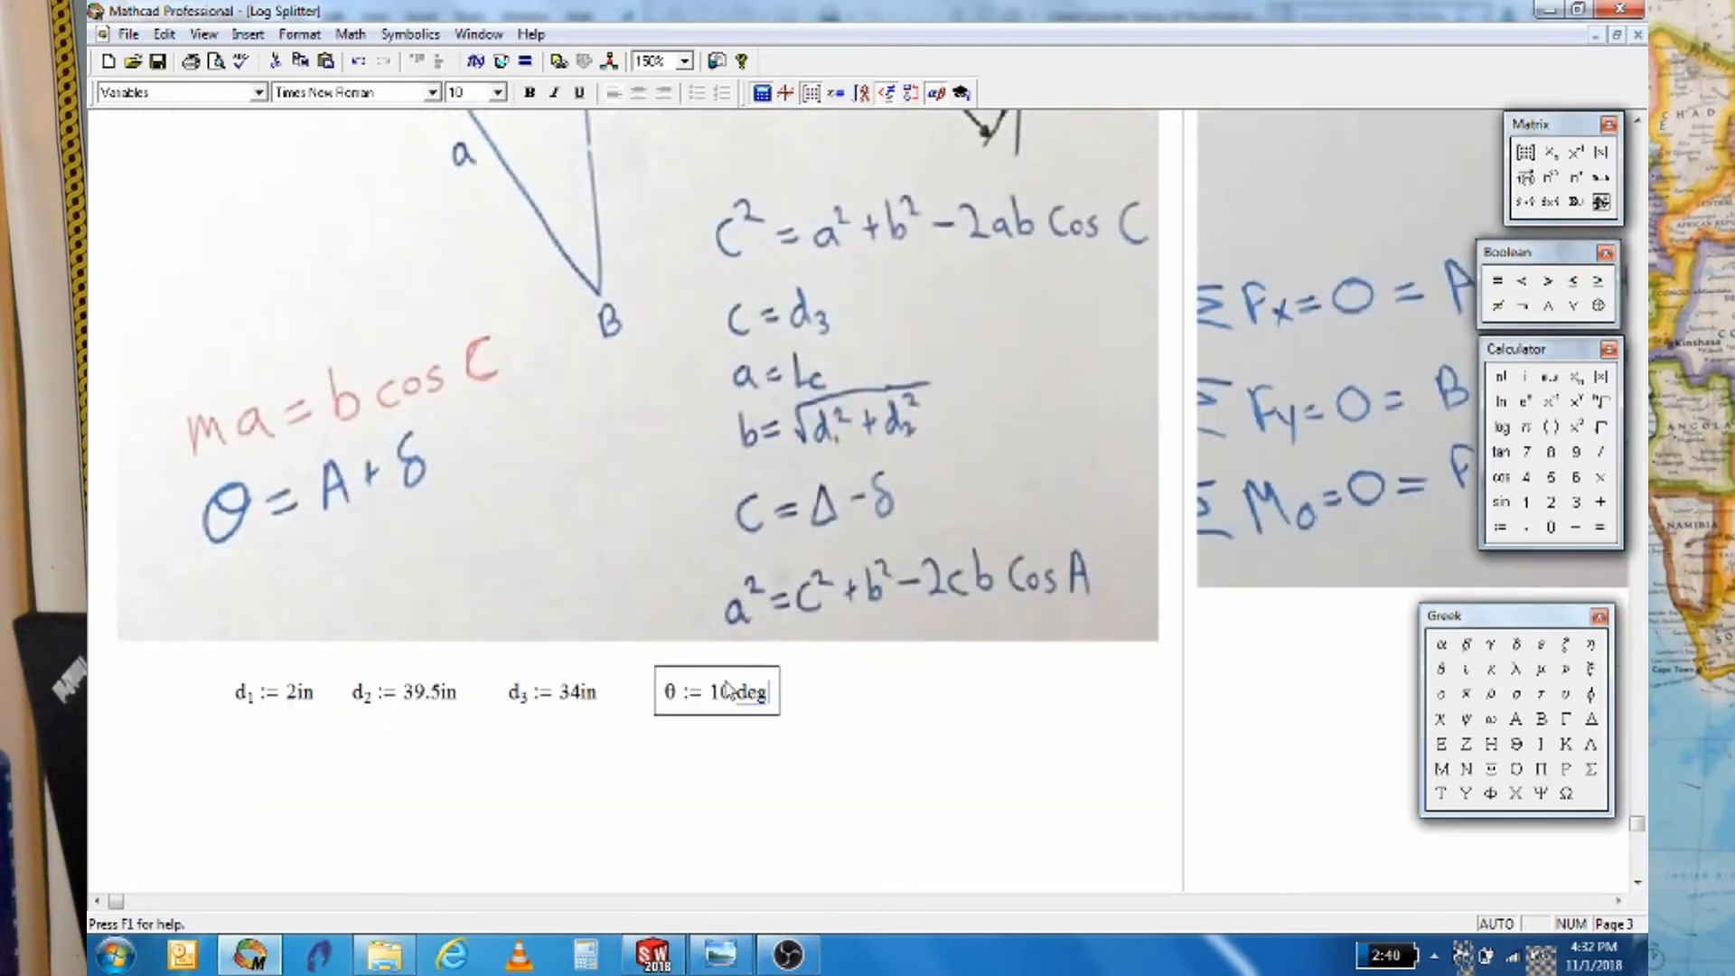
{"action": "left_click_drag", "start_coordinate": [729, 666], "coordinate": [729, 679]}
{"action": "left_click", "coordinate": [818, 710]}
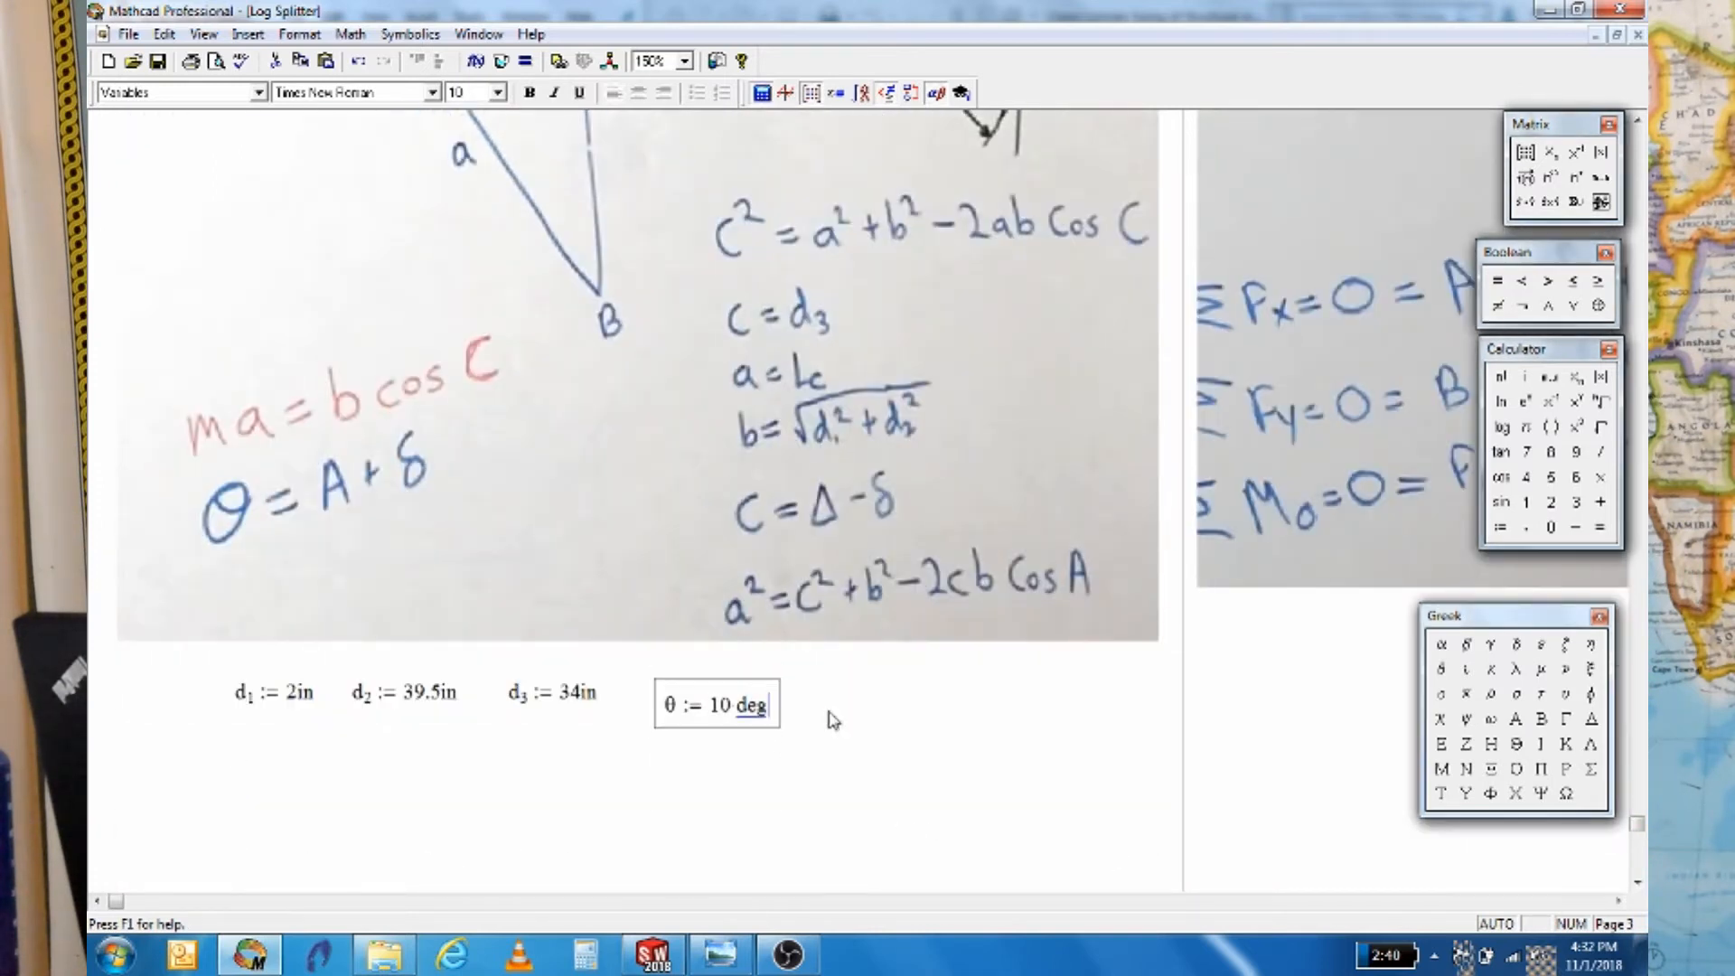
Turn on Highlight Region for the θ definition with a green background colour
{"action": "right_click", "coordinate": [739, 715]}
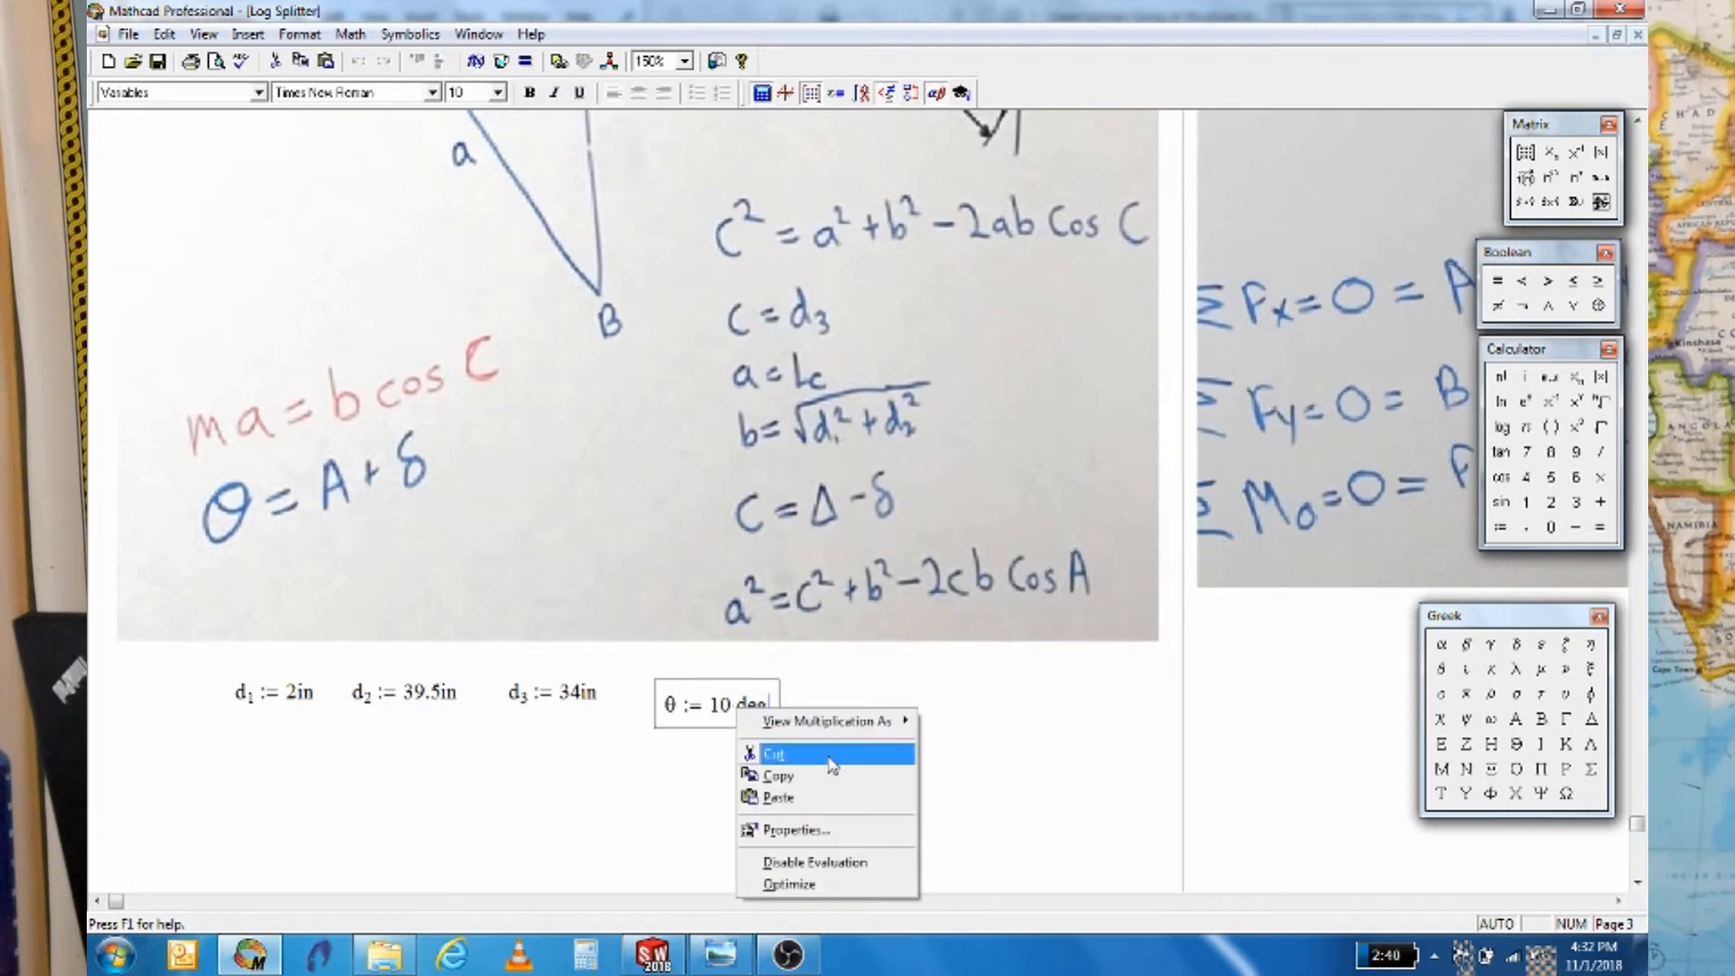
{"action": "left_click", "coordinate": [832, 829]}
{"action": "left_click", "coordinate": [776, 378]}
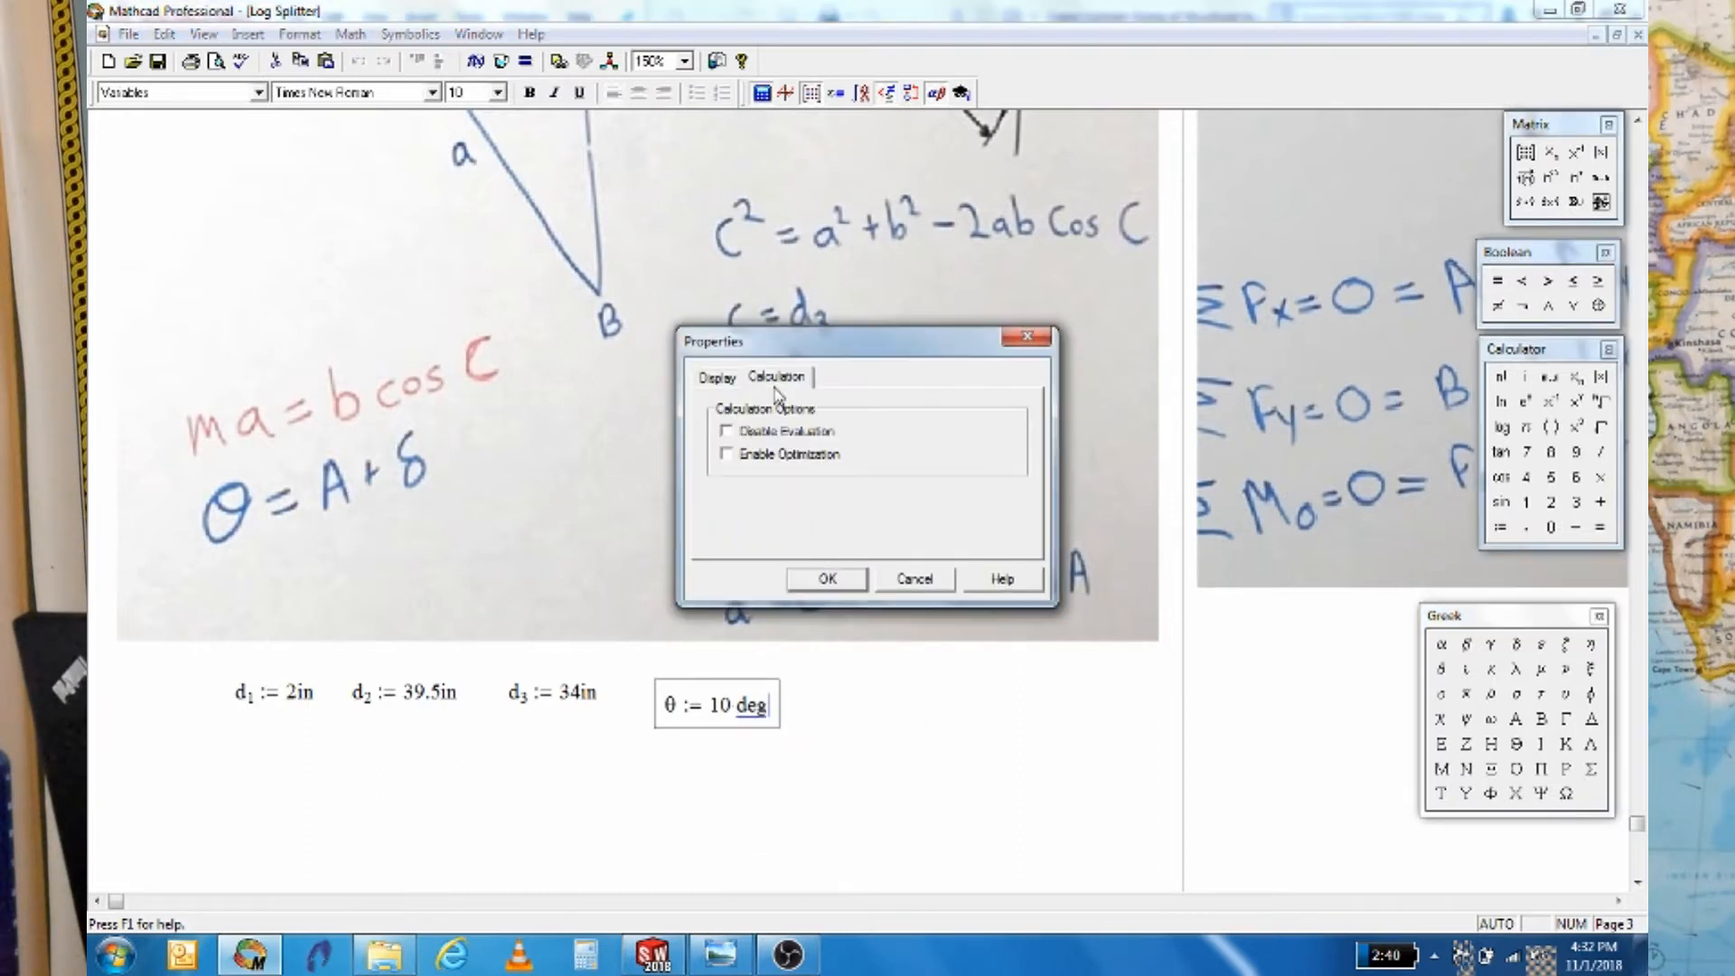
{"action": "left_click", "coordinate": [719, 378]}
{"action": "left_click", "coordinate": [761, 436]}
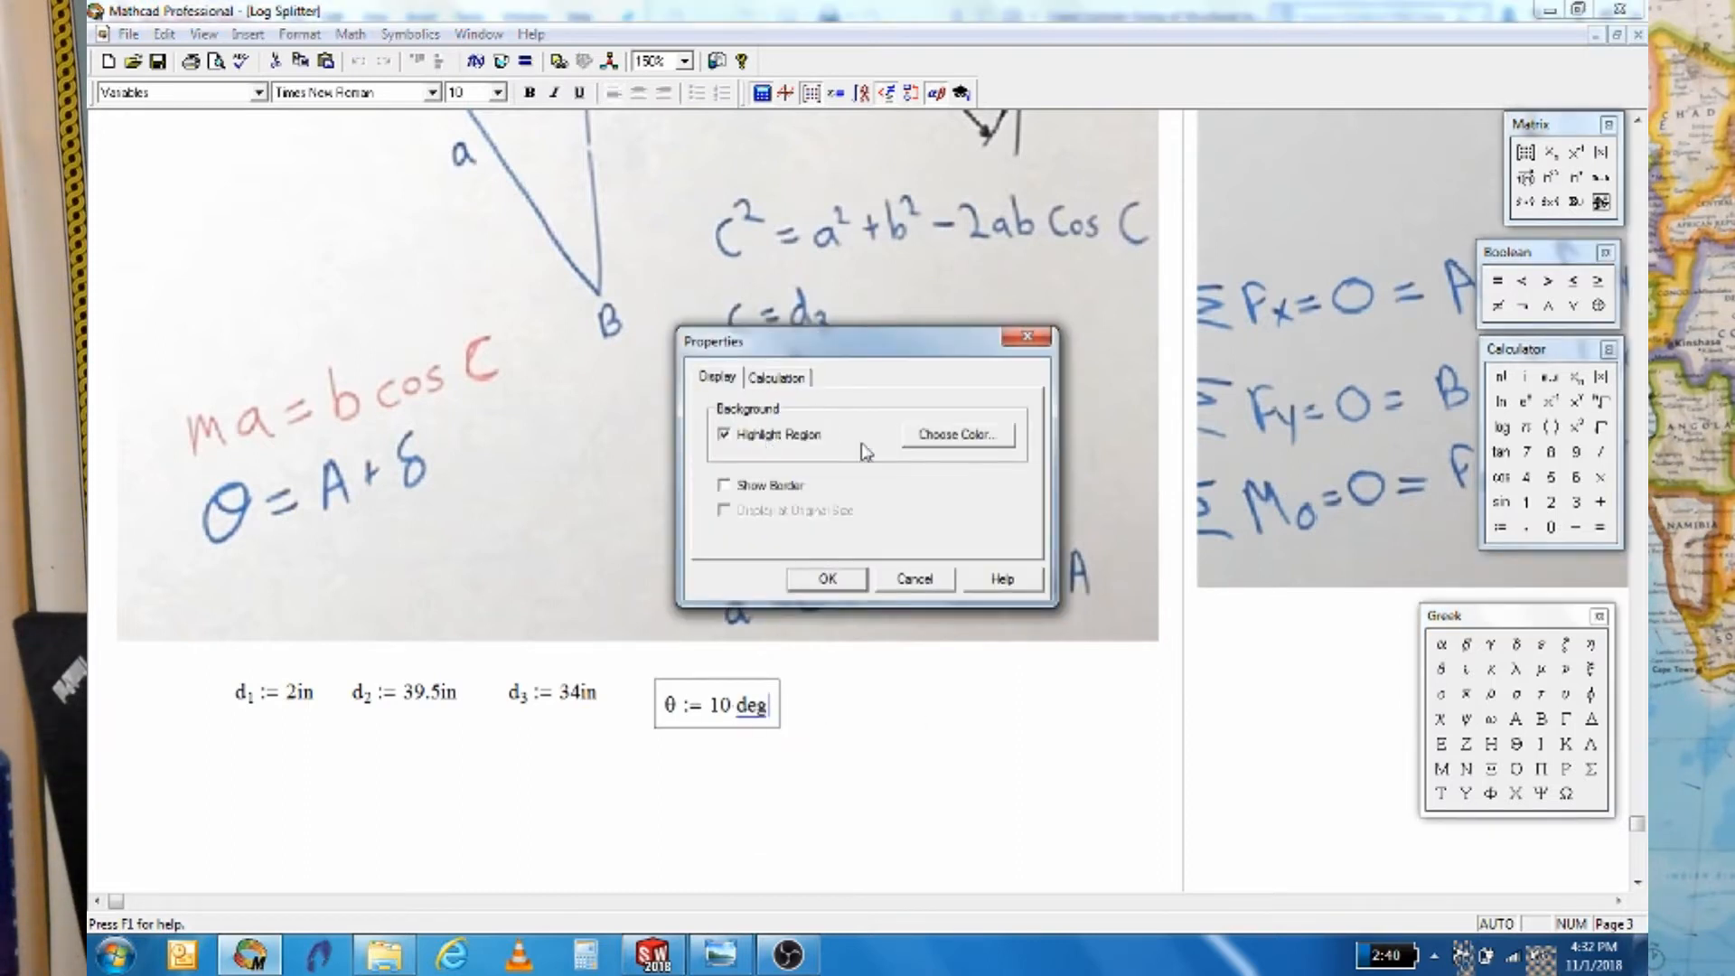
{"action": "left_click", "coordinate": [940, 437]}
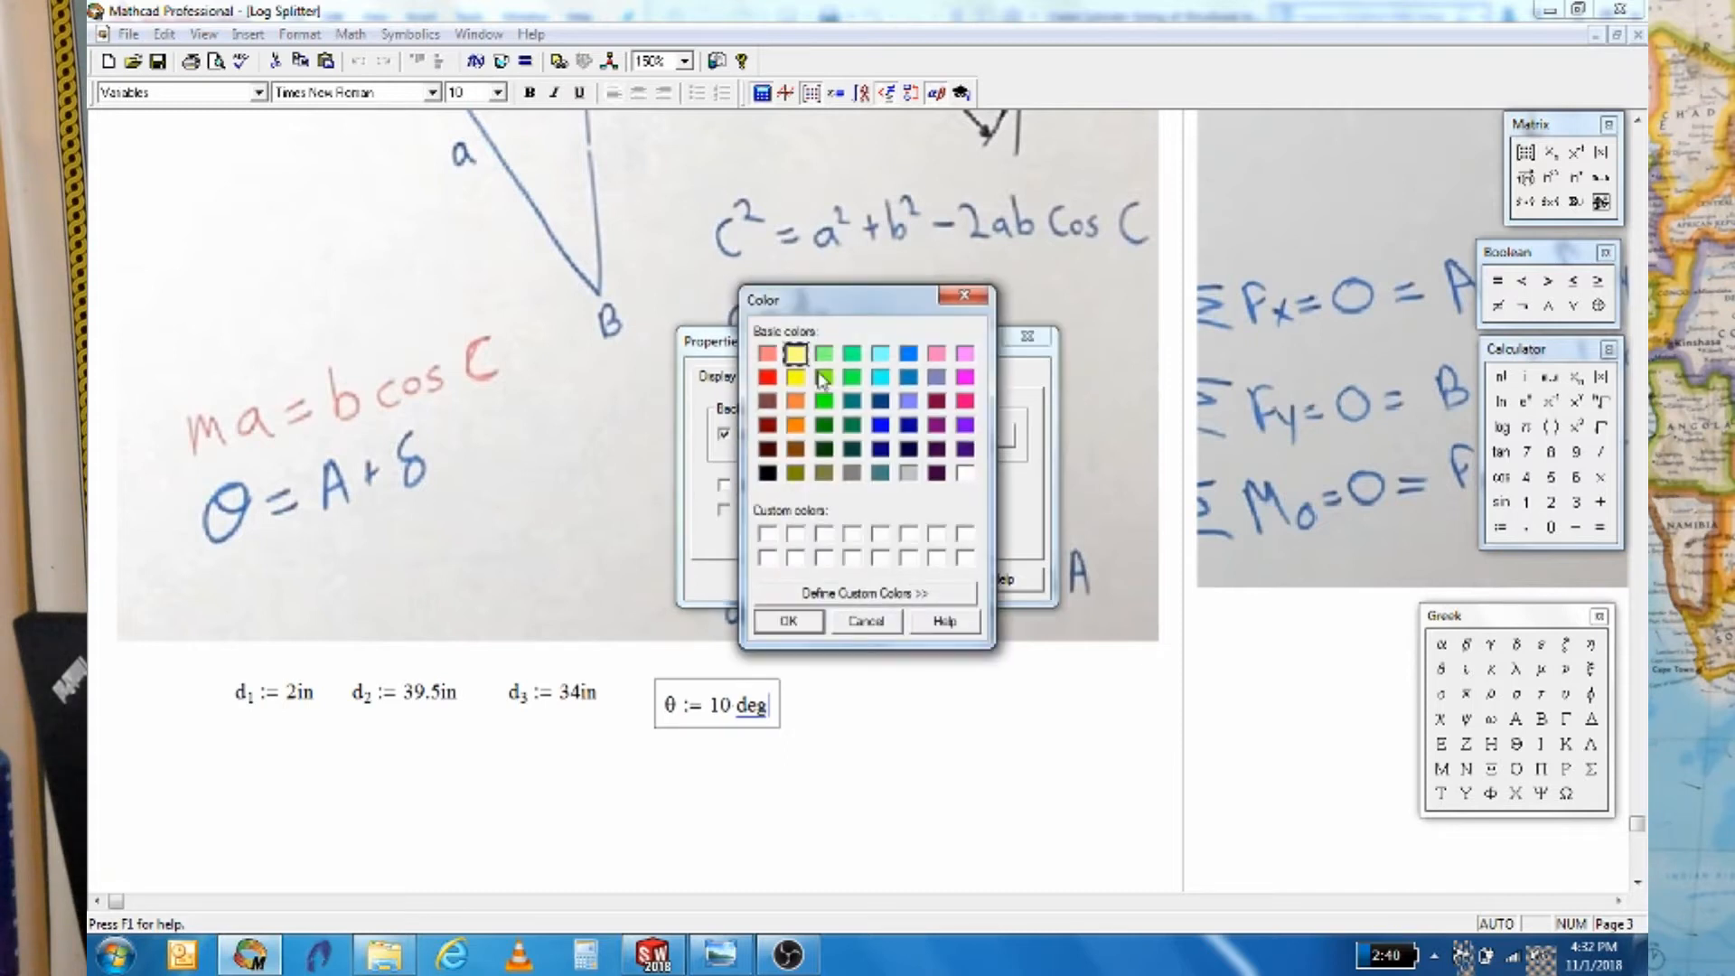
{"action": "left_click", "coordinate": [788, 622]}
{"action": "left_click", "coordinate": [828, 580]}
{"action": "left_click", "coordinate": [856, 710]}
{"action": "left_click", "coordinate": [723, 705]}
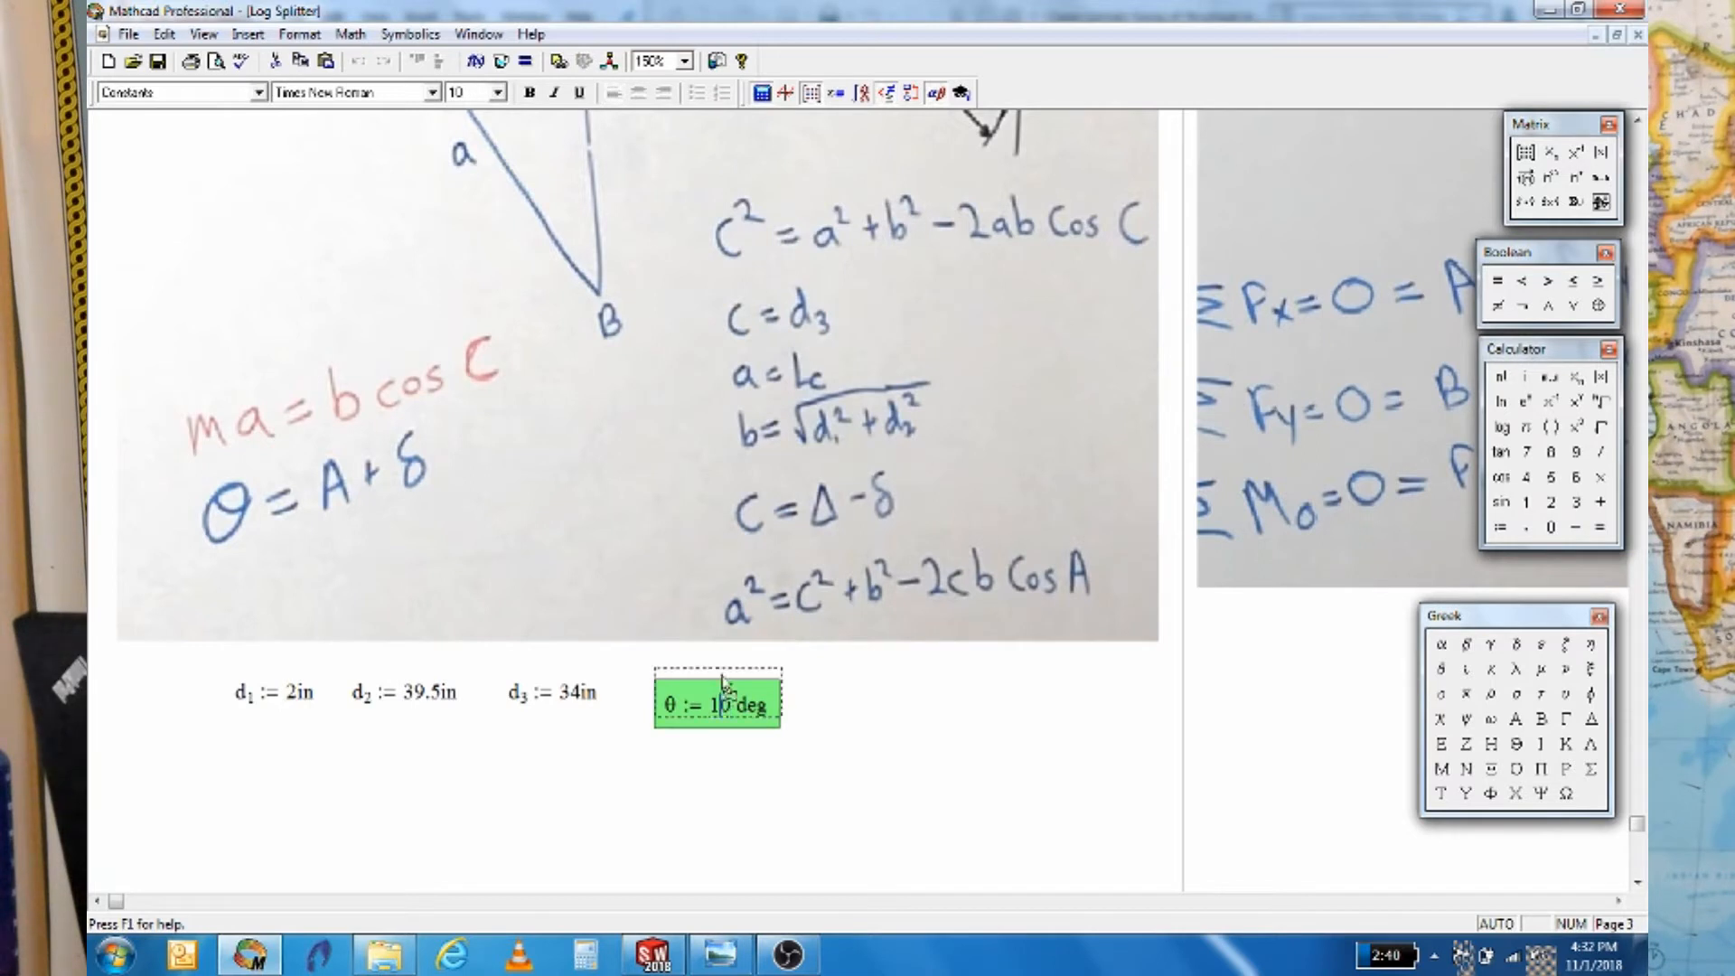
{"action": "left_click", "coordinate": [862, 711]}
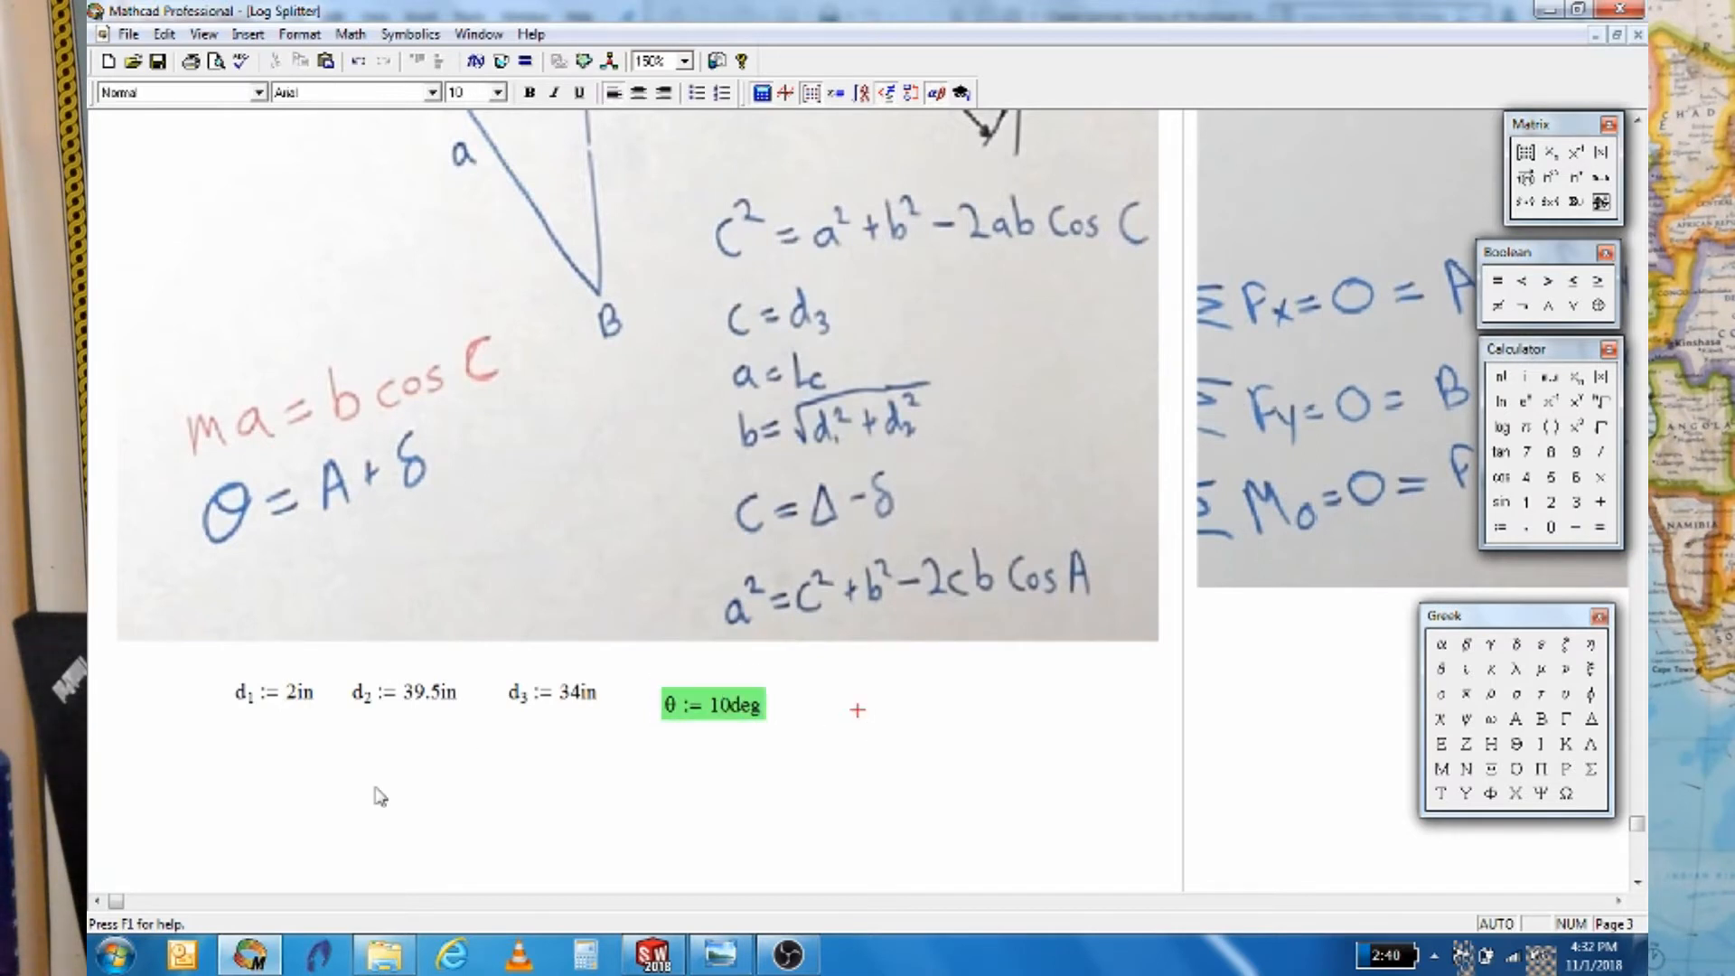
{"action": "left_click", "coordinate": [232, 752]}
Define δ := atan(d1/d2) beside the d definitions
{"action": "scroll", "coordinate": [327, 810], "scroll_direction": "up", "scroll_amount": 3}
{"action": "scroll", "coordinate": [330, 813], "scroll_direction": "up", "scroll_amount": 9}
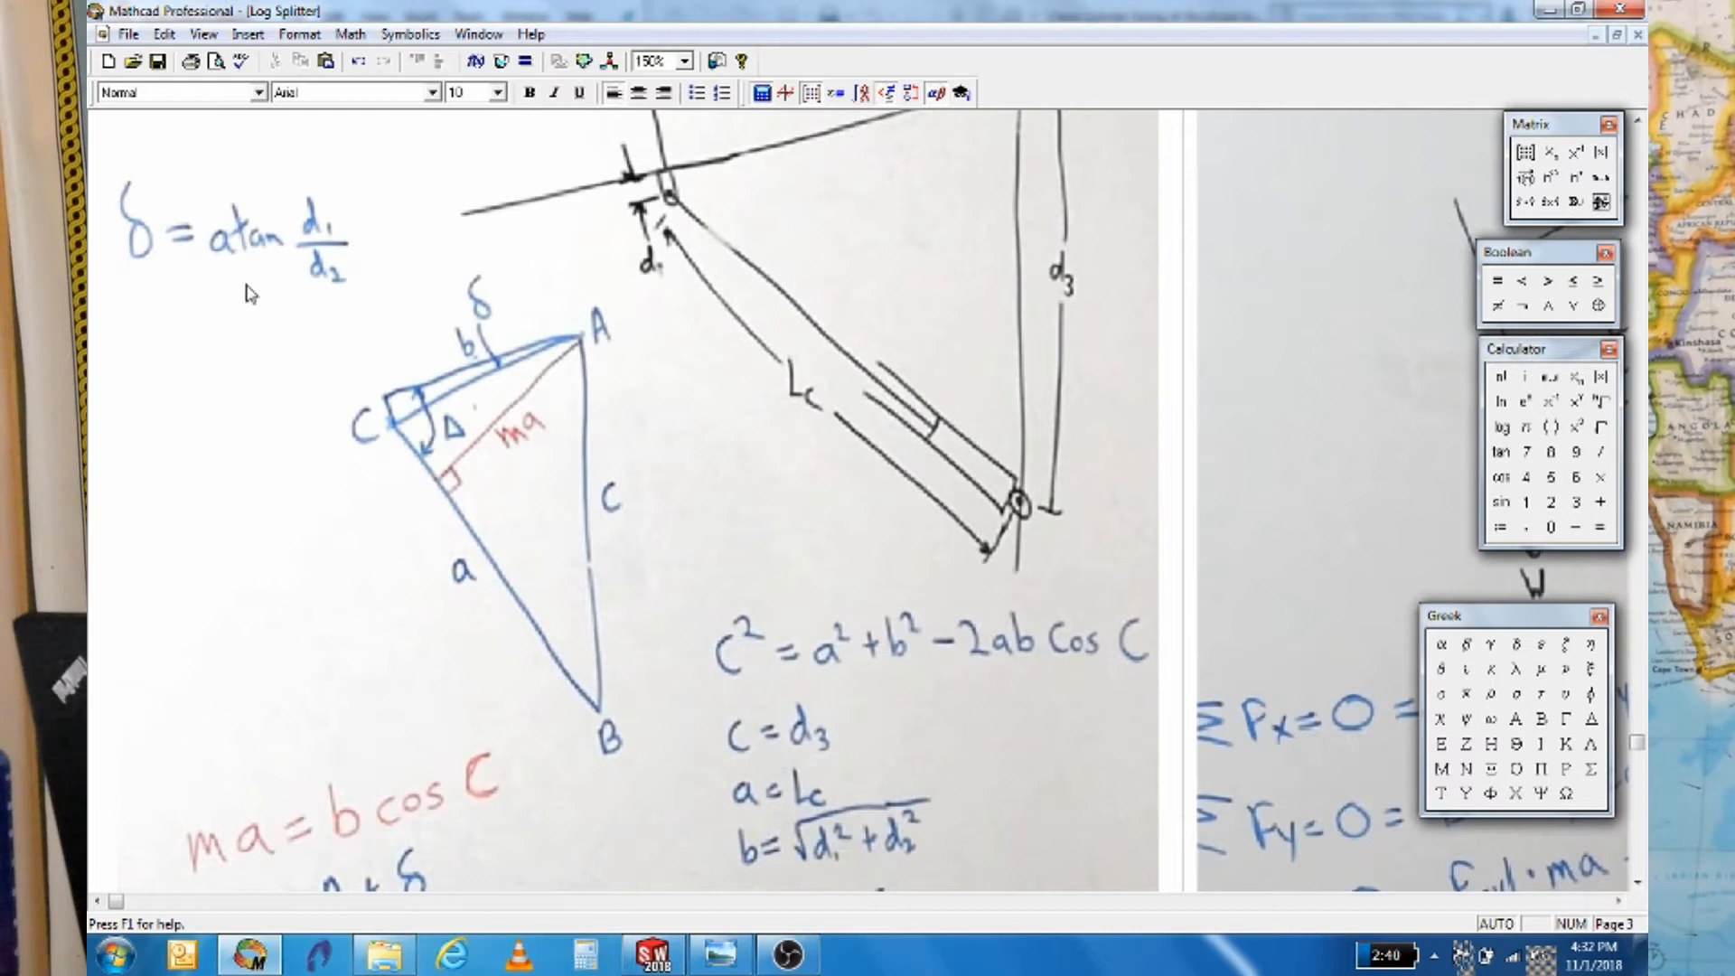
{"action": "scroll", "coordinate": [401, 509], "scroll_direction": "down", "scroll_amount": 2}
{"action": "scroll", "coordinate": [401, 511], "scroll_direction": "down", "scroll_amount": 6}
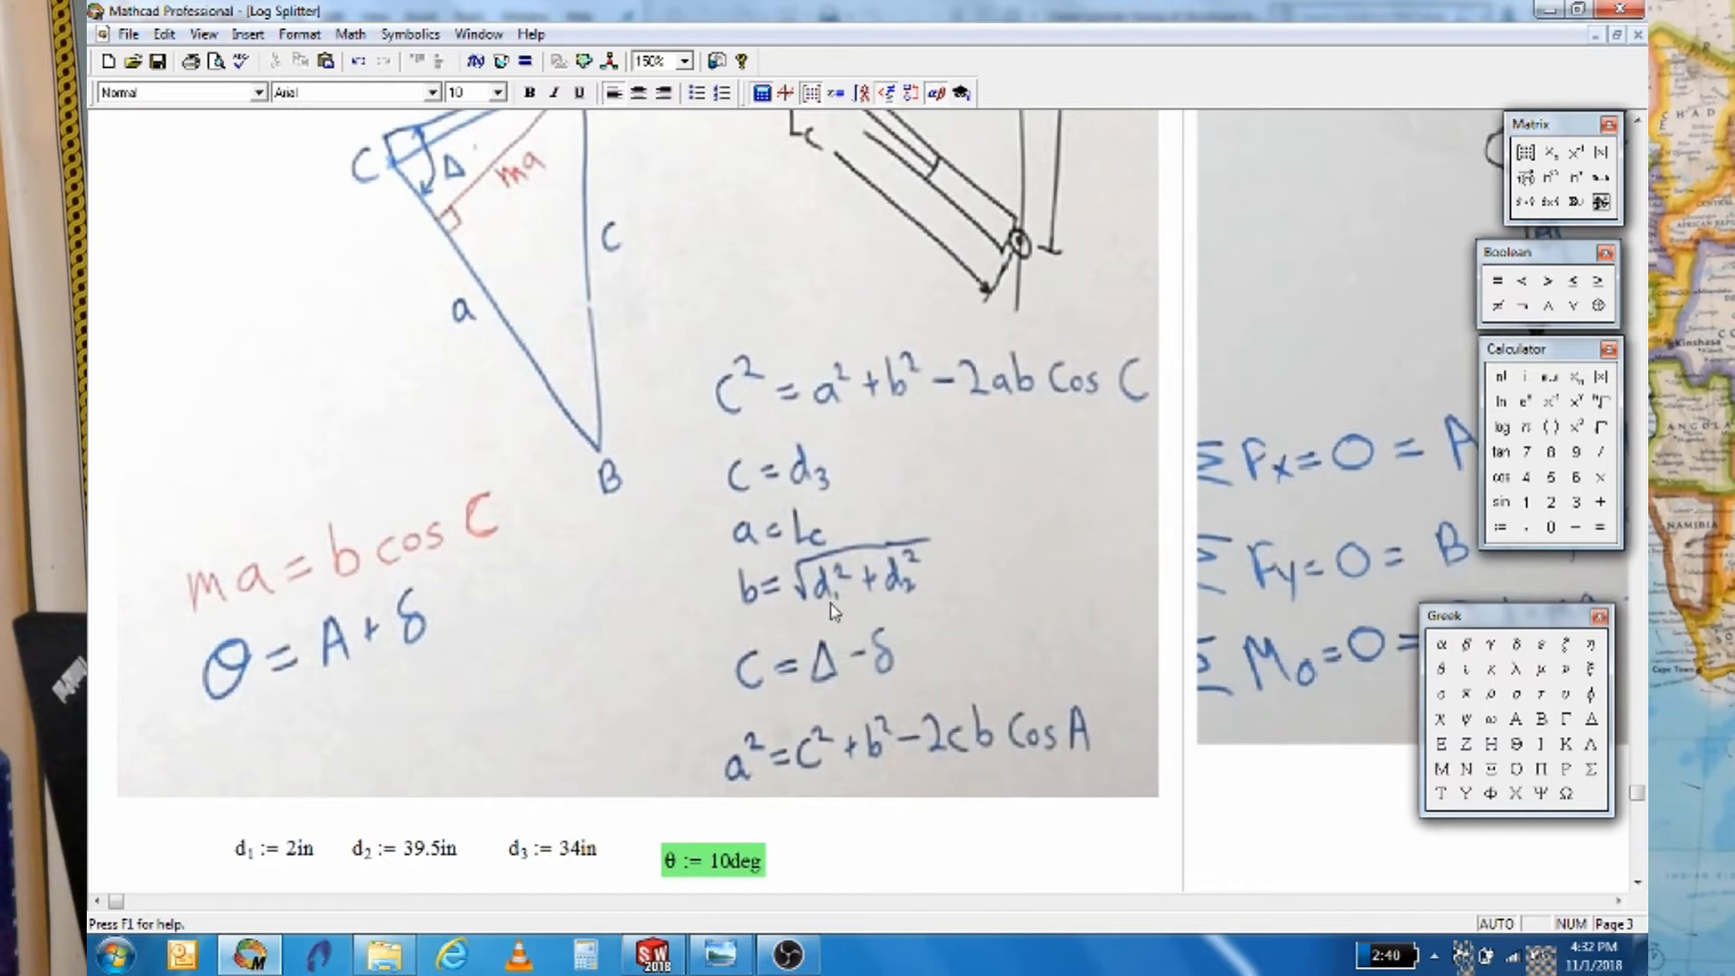
{"action": "scroll", "coordinate": [854, 705], "scroll_direction": "down", "scroll_amount": 5}
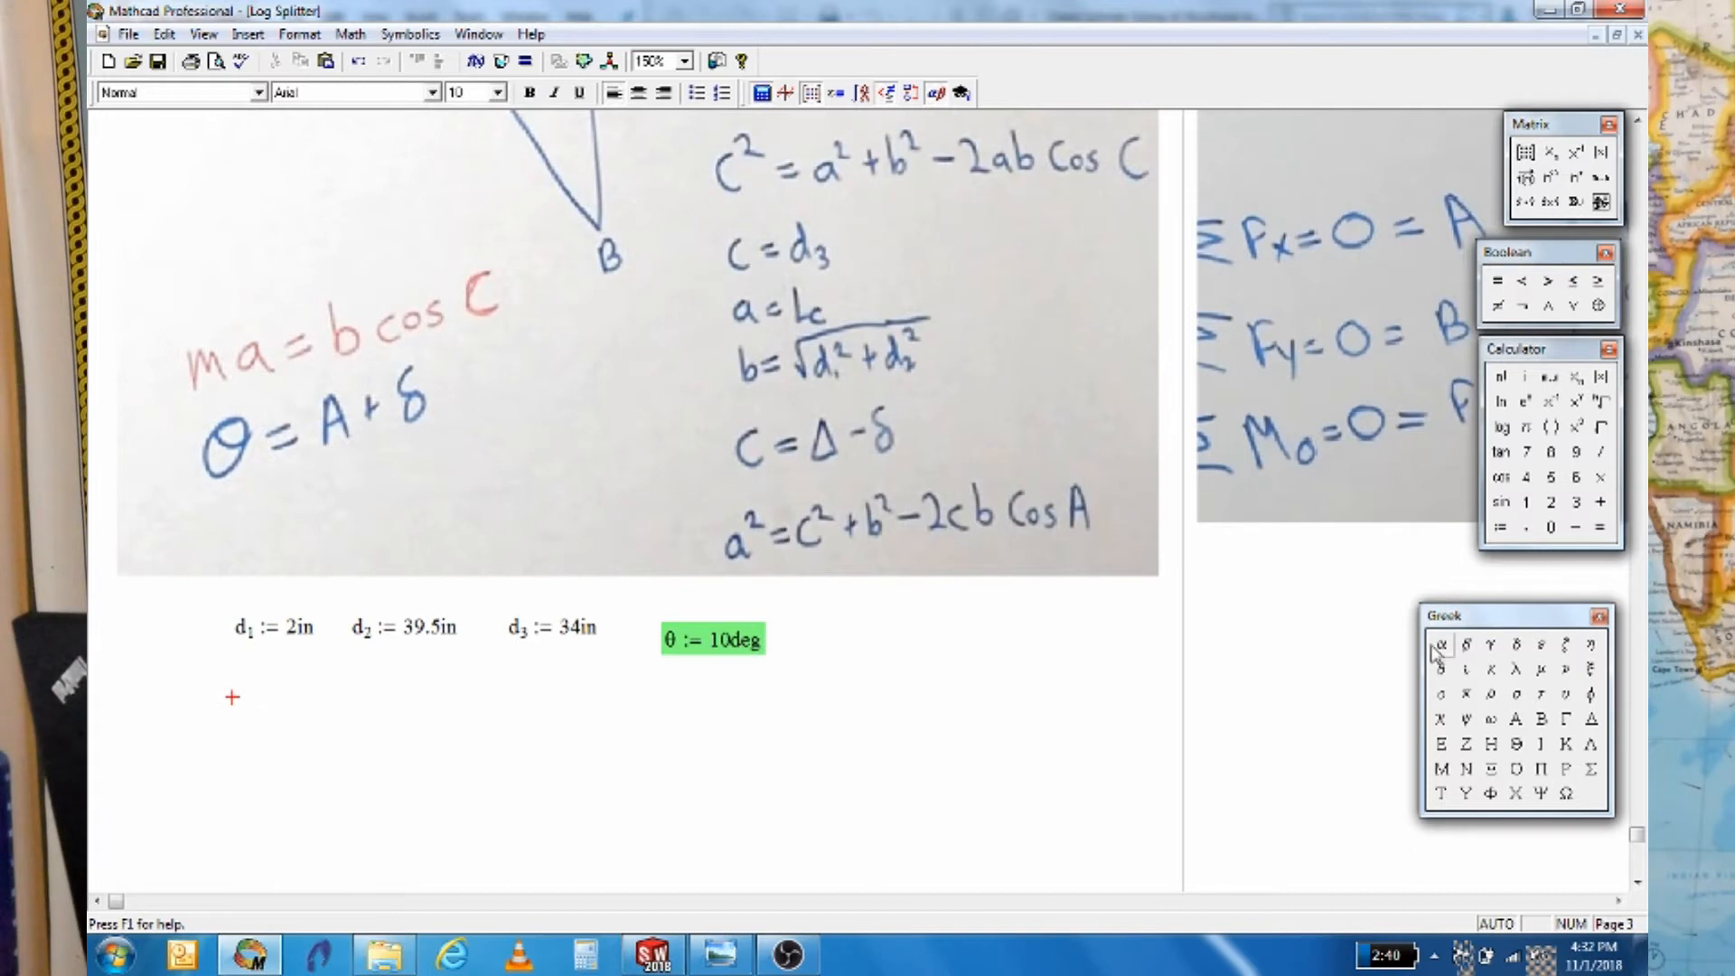
{"action": "left_click", "coordinate": [1515, 644]}
{"action": "type", "text": ":atan"}
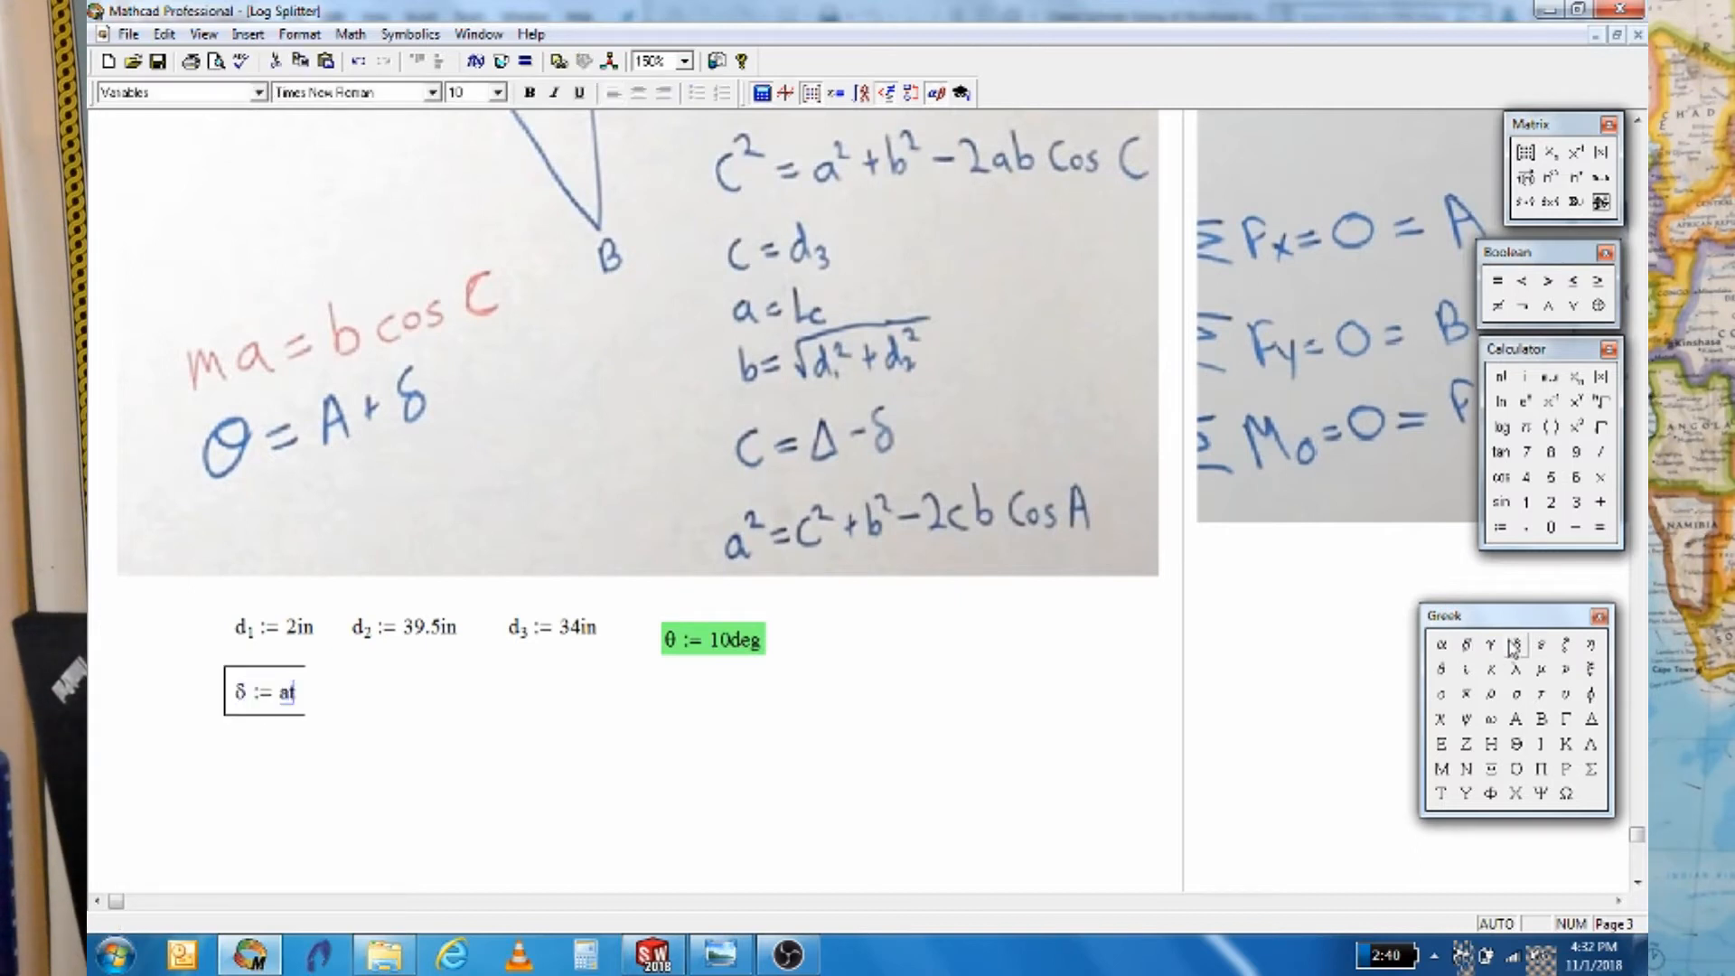
{"action": "type", "text": "(d"}
{"action": "type", "text": ".1/"}
{"action": "type", "text": "d.2"}
{"action": "key", "text": "space"}
{"action": "key", "text": "space"}
{"action": "key", "text": "space"}
{"action": "key", "text": "Right"}
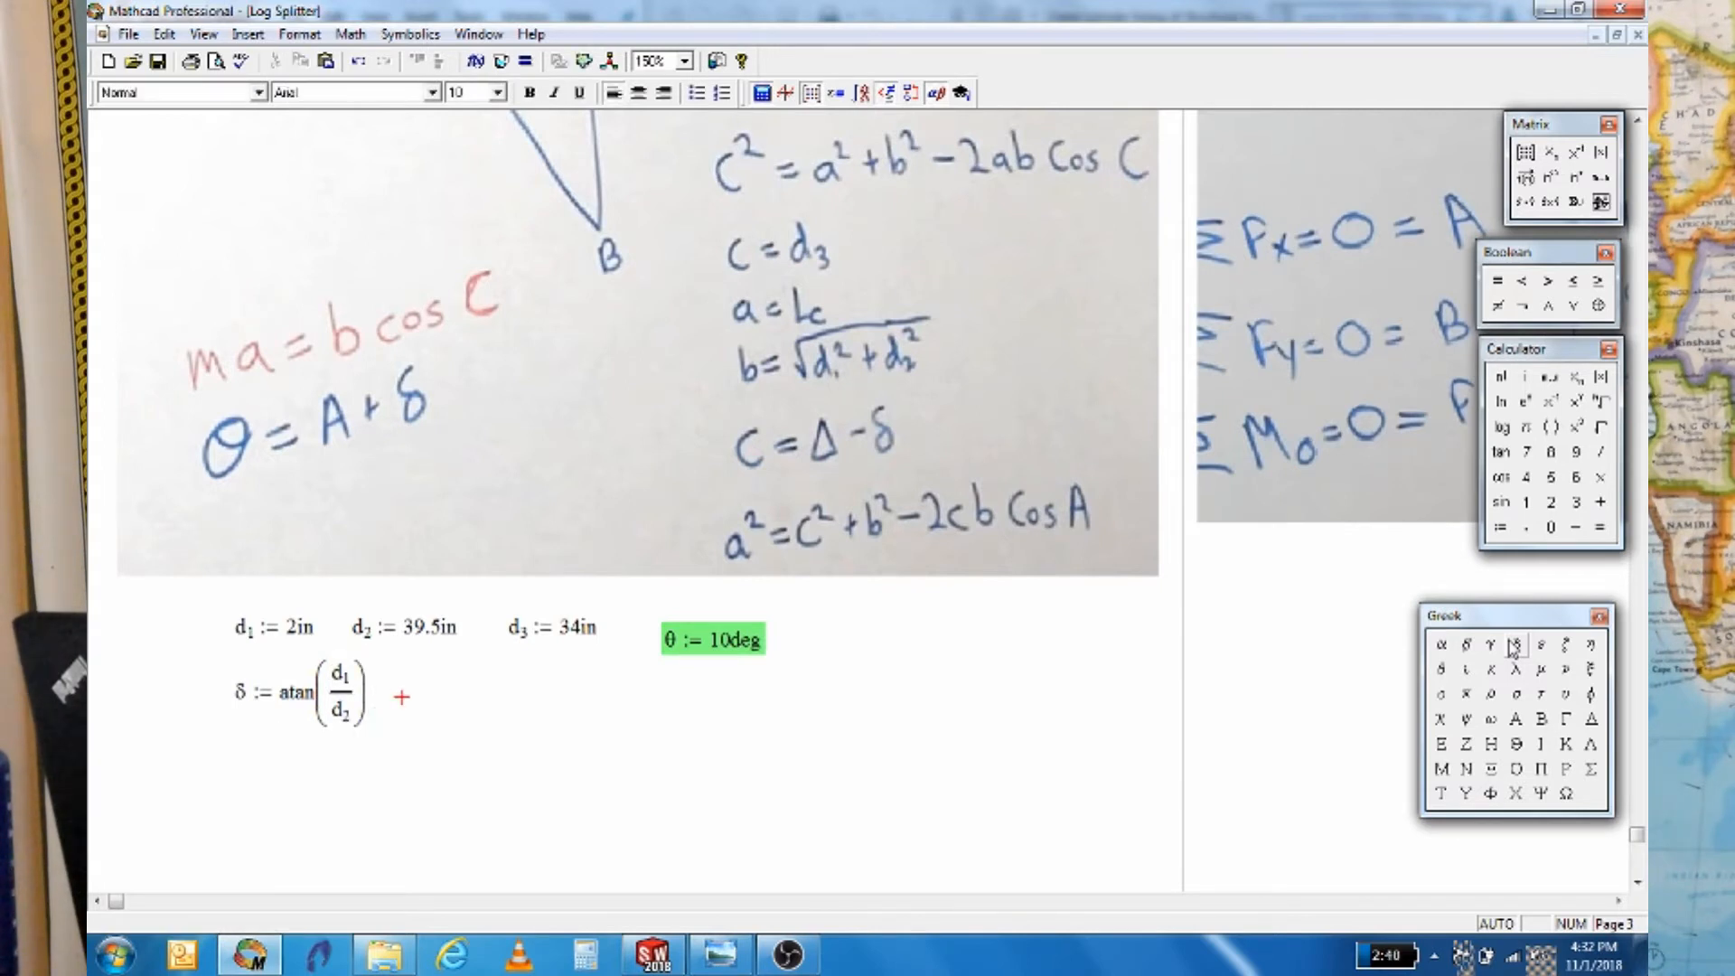
Evaluate δ and display it in degrees, 2.9 deg
{"action": "left_click", "coordinate": [1514, 646]}
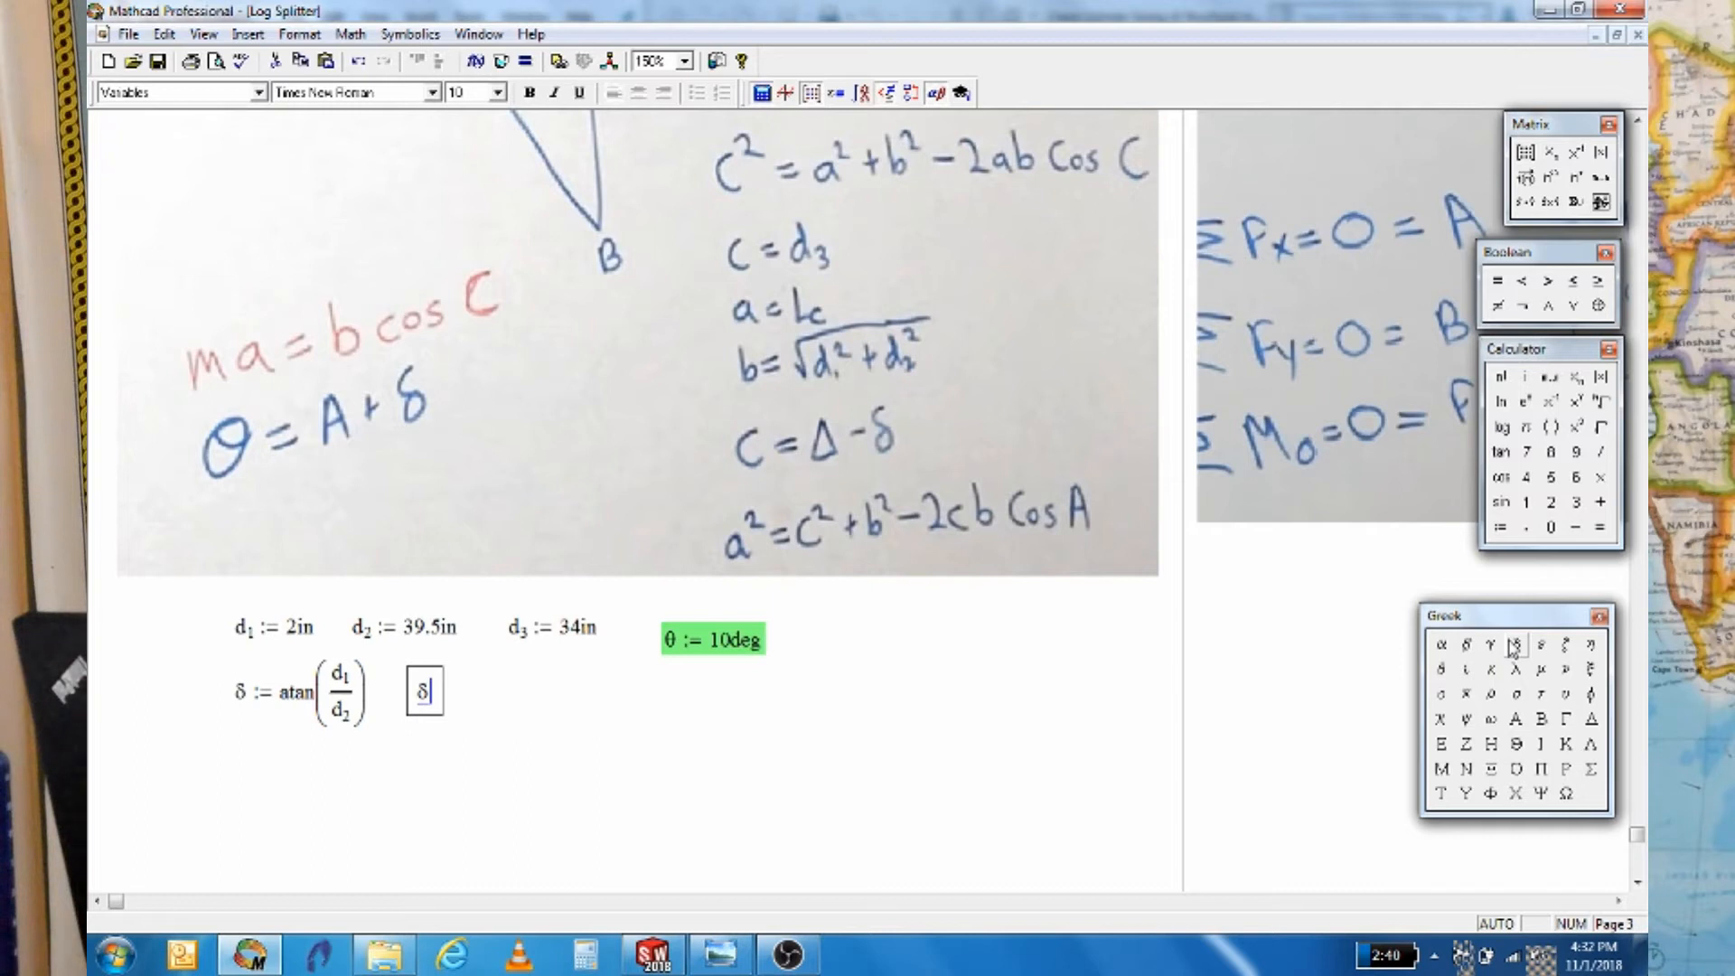
{"action": "type", "text": "= 0.05"}
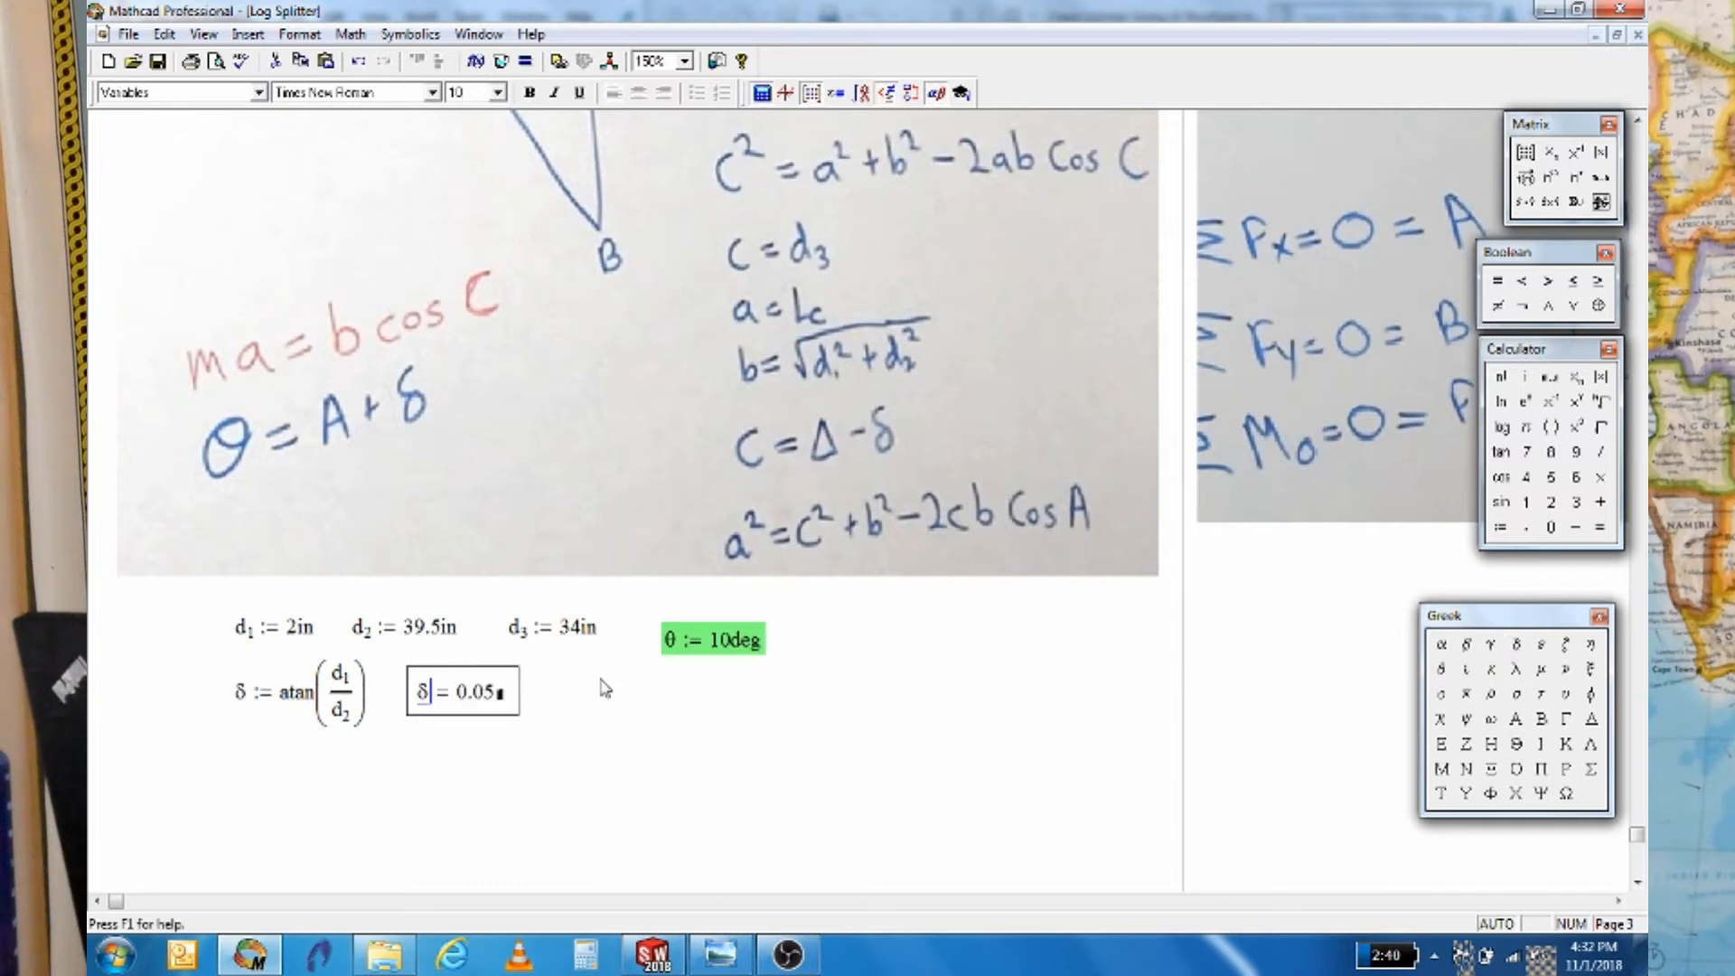
{"action": "left_click", "coordinate": [506, 705]}
{"action": "type", "text": "deg"}
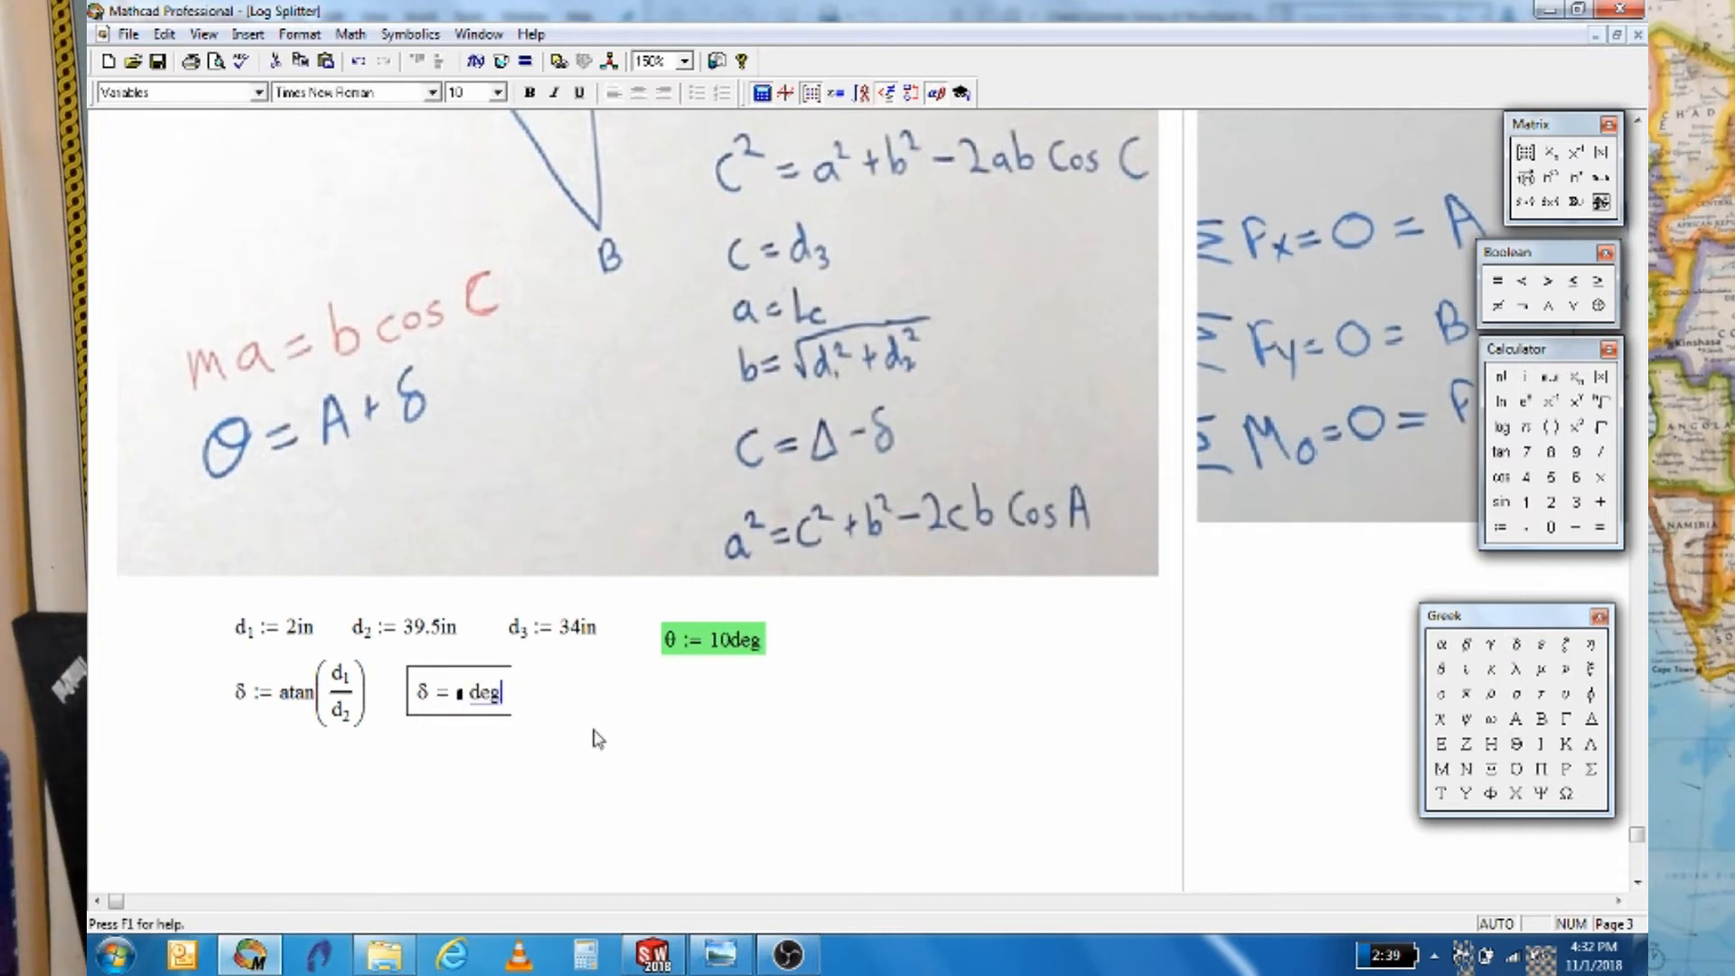
{"action": "left_click", "coordinate": [588, 716]}
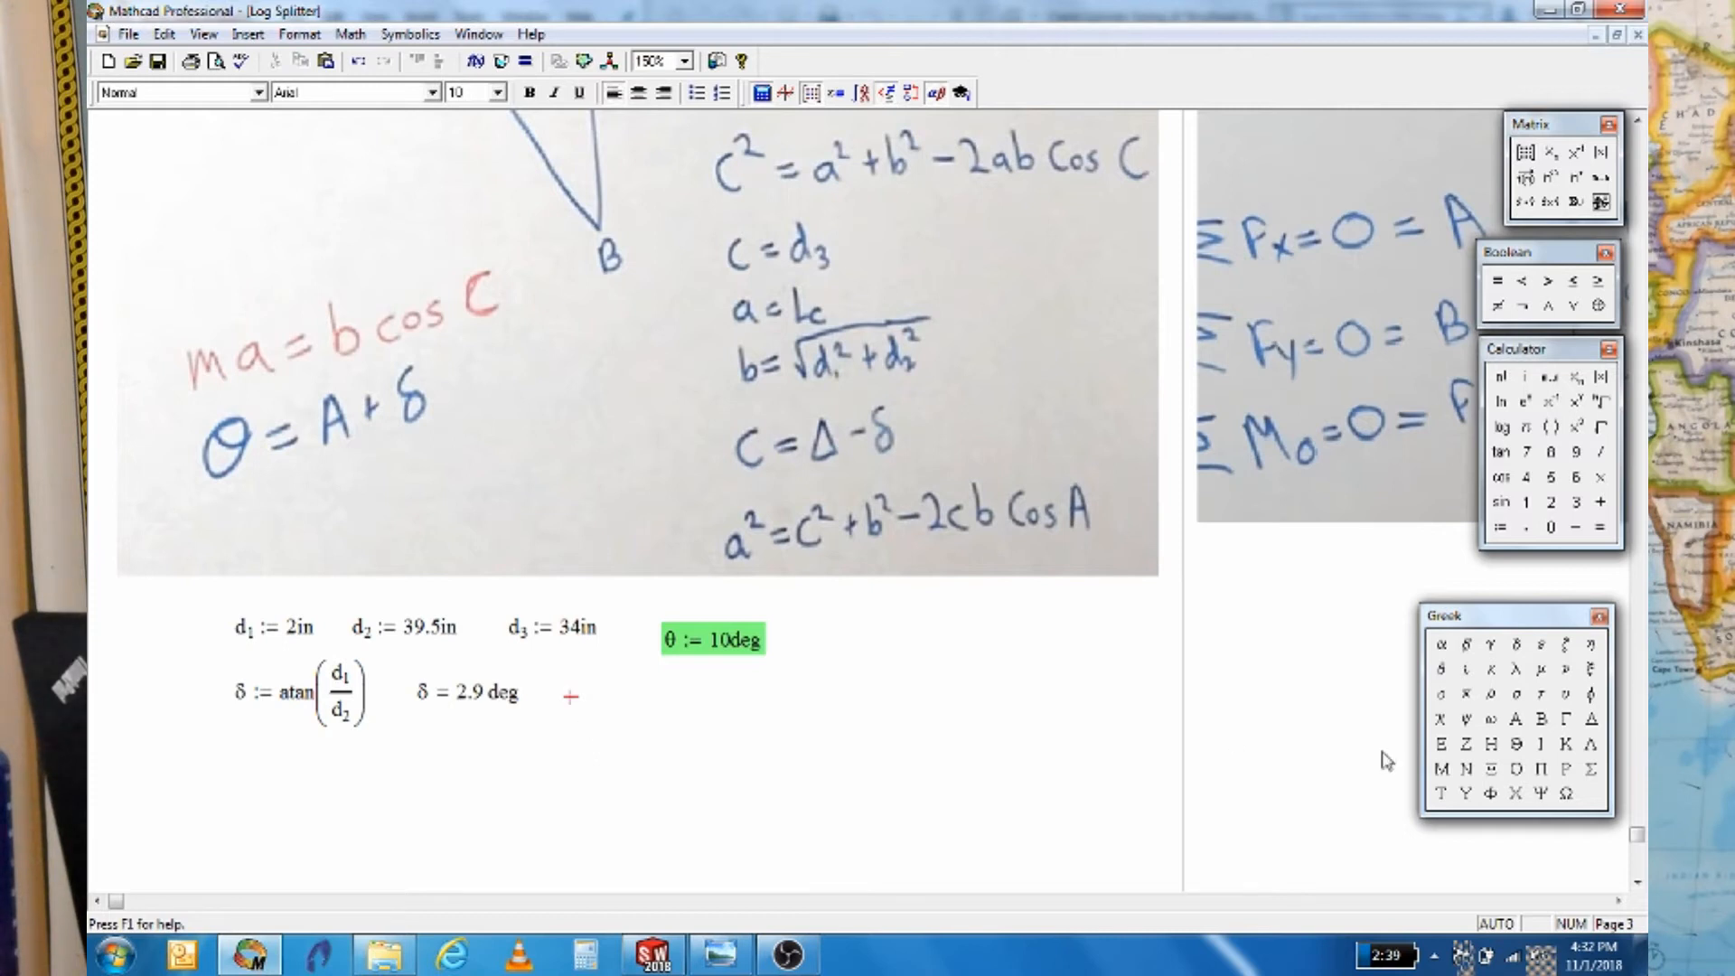
Define b := √(d1² + d2²)
{"action": "type", "text": "b :="}
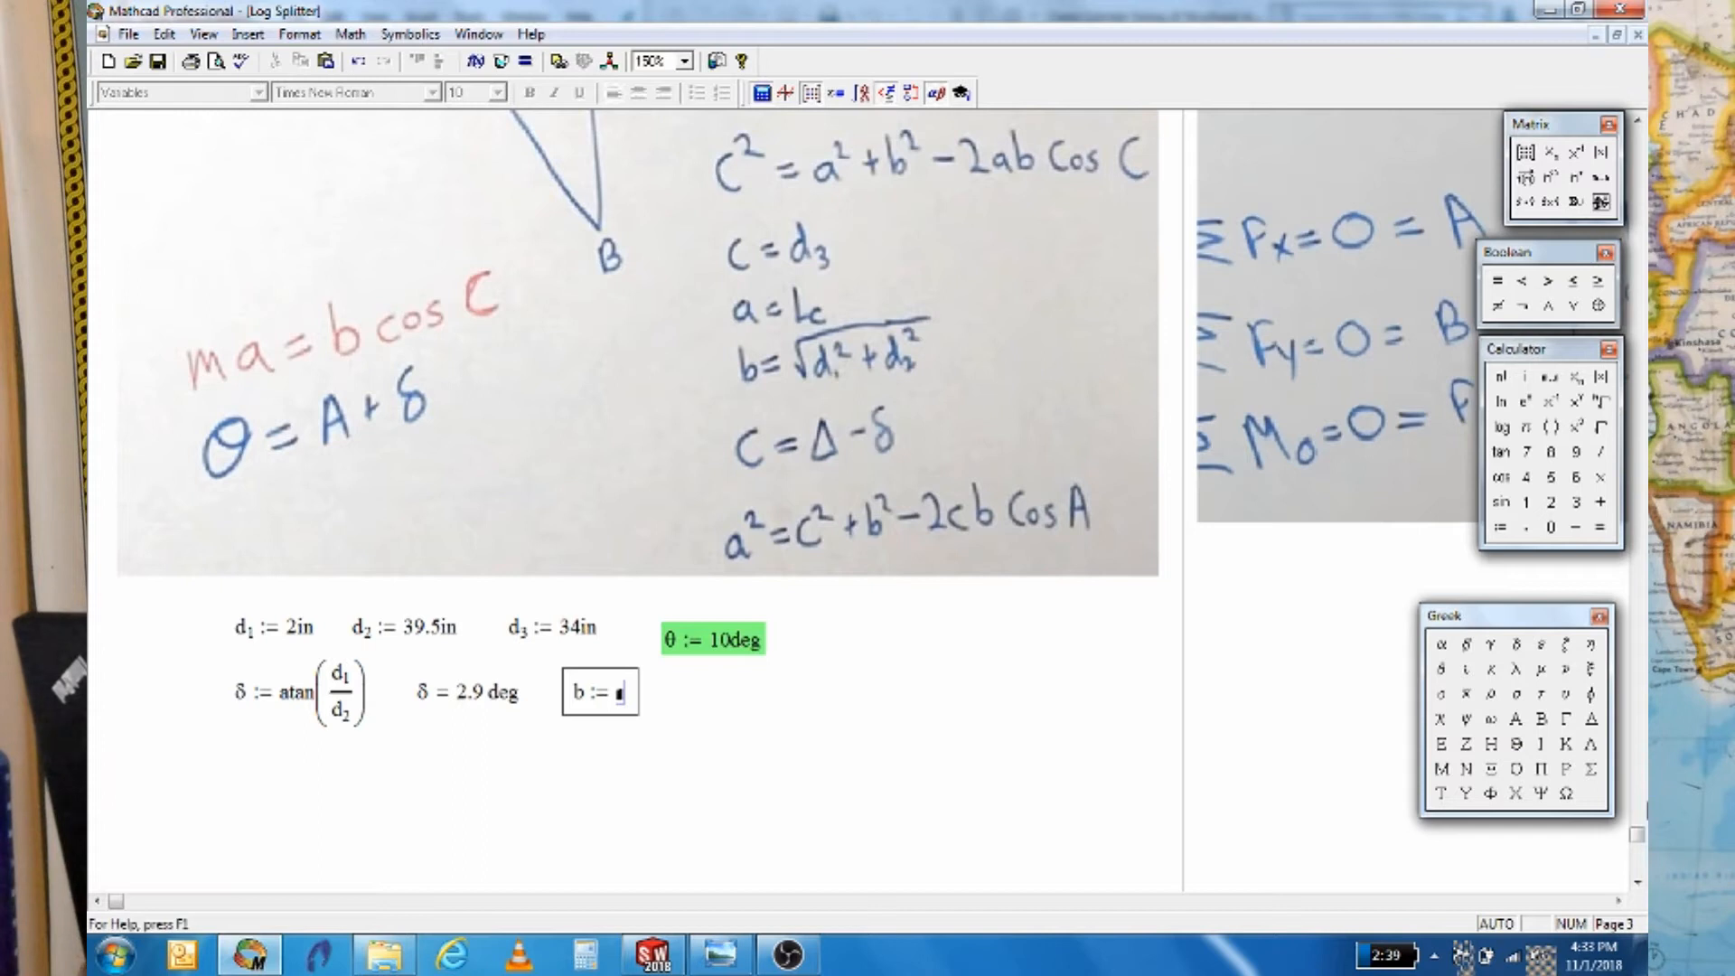
{"action": "left_click", "coordinate": [1604, 428]}
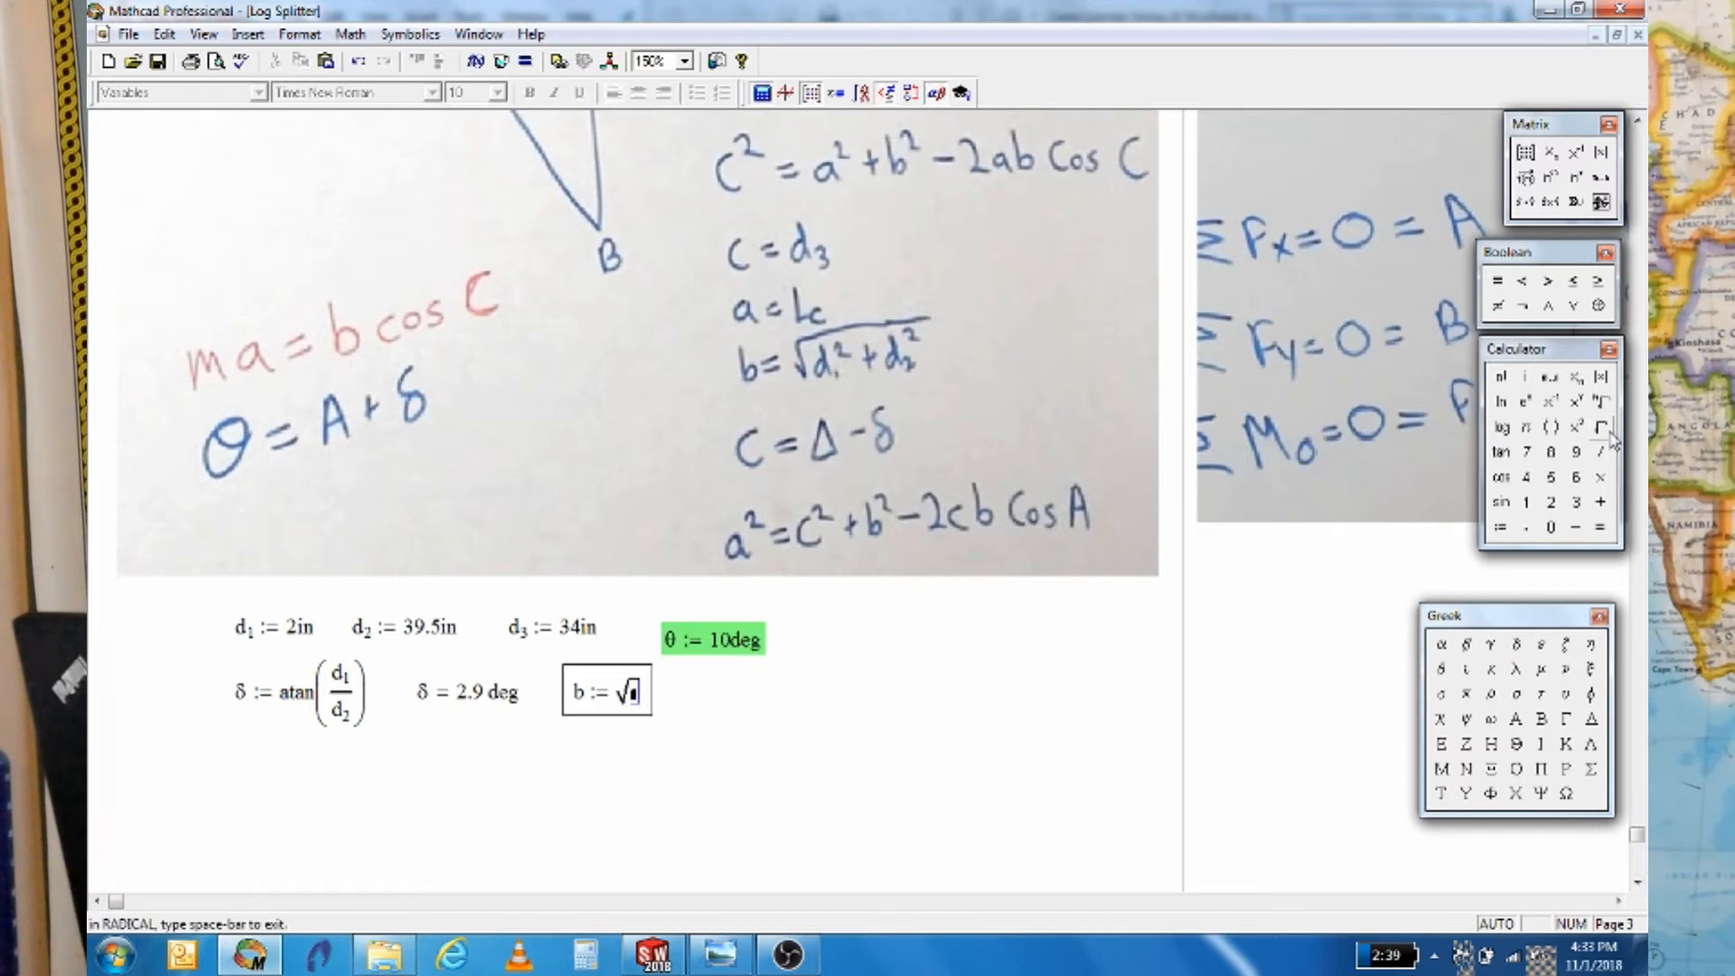
{"action": "type", "text": "d.1^2"}
{"action": "key", "text": "space"}
{"action": "type", "text": "+"}
{"action": "type", "text": "d.2"}
{"action": "type", "text": "^2"}
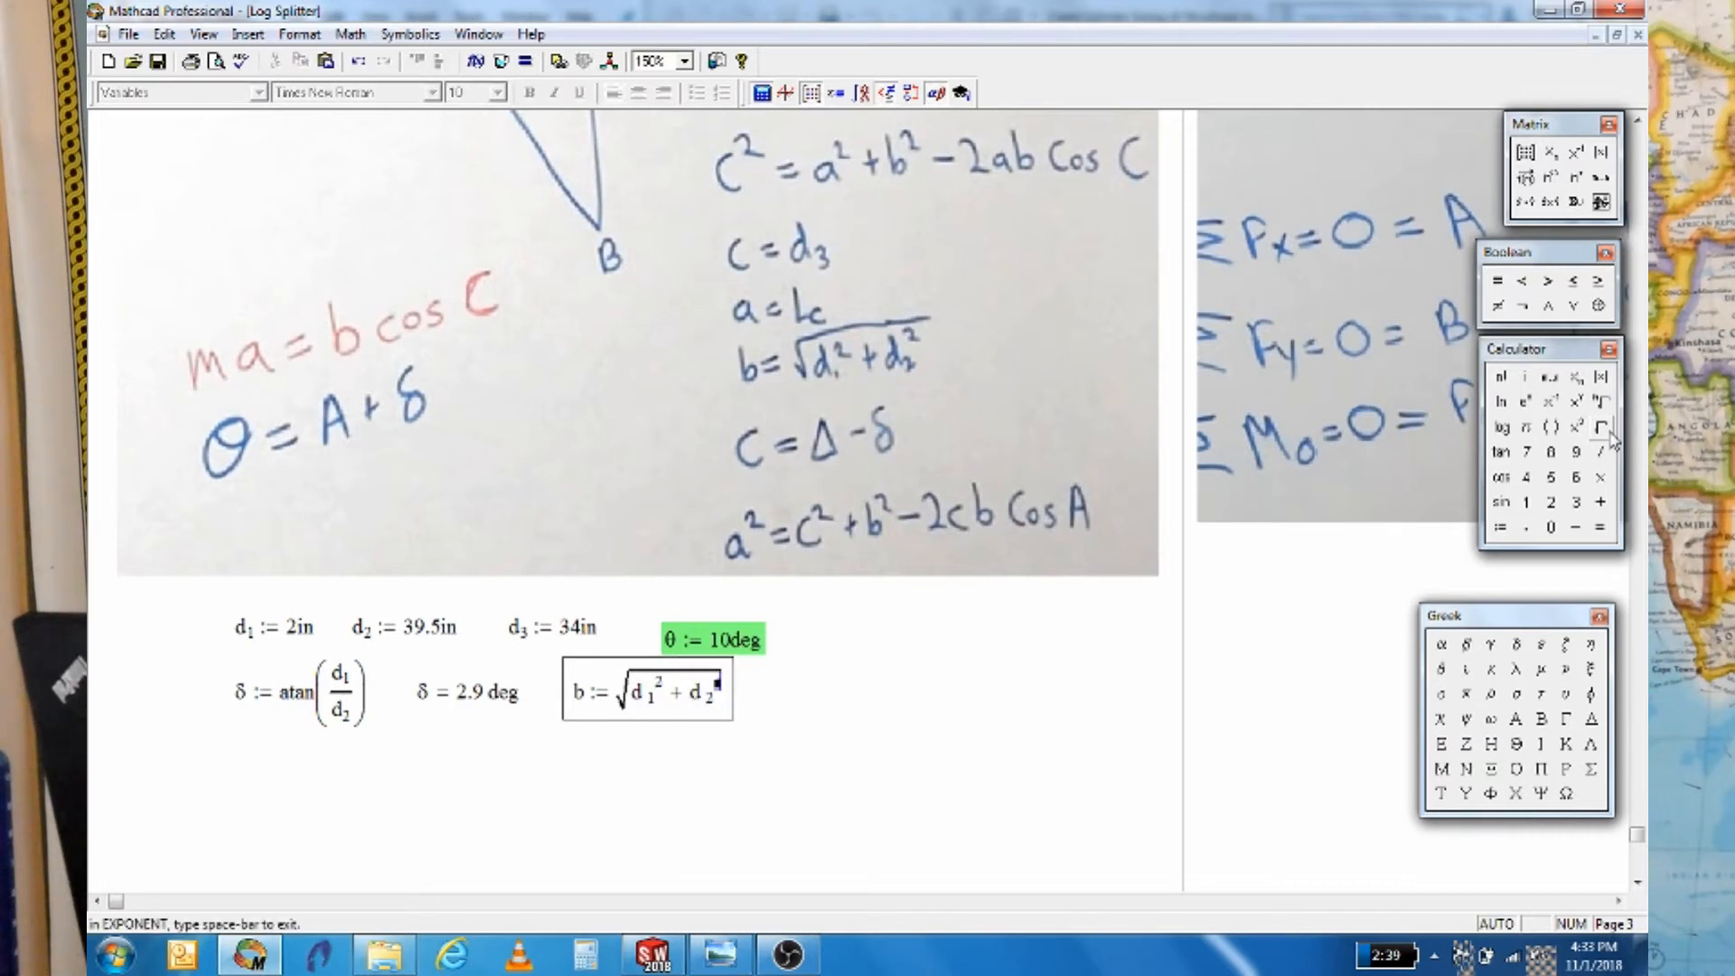
{"action": "key", "text": "Right"}
{"action": "key", "text": "Right"}
{"action": "key", "text": "Right"}
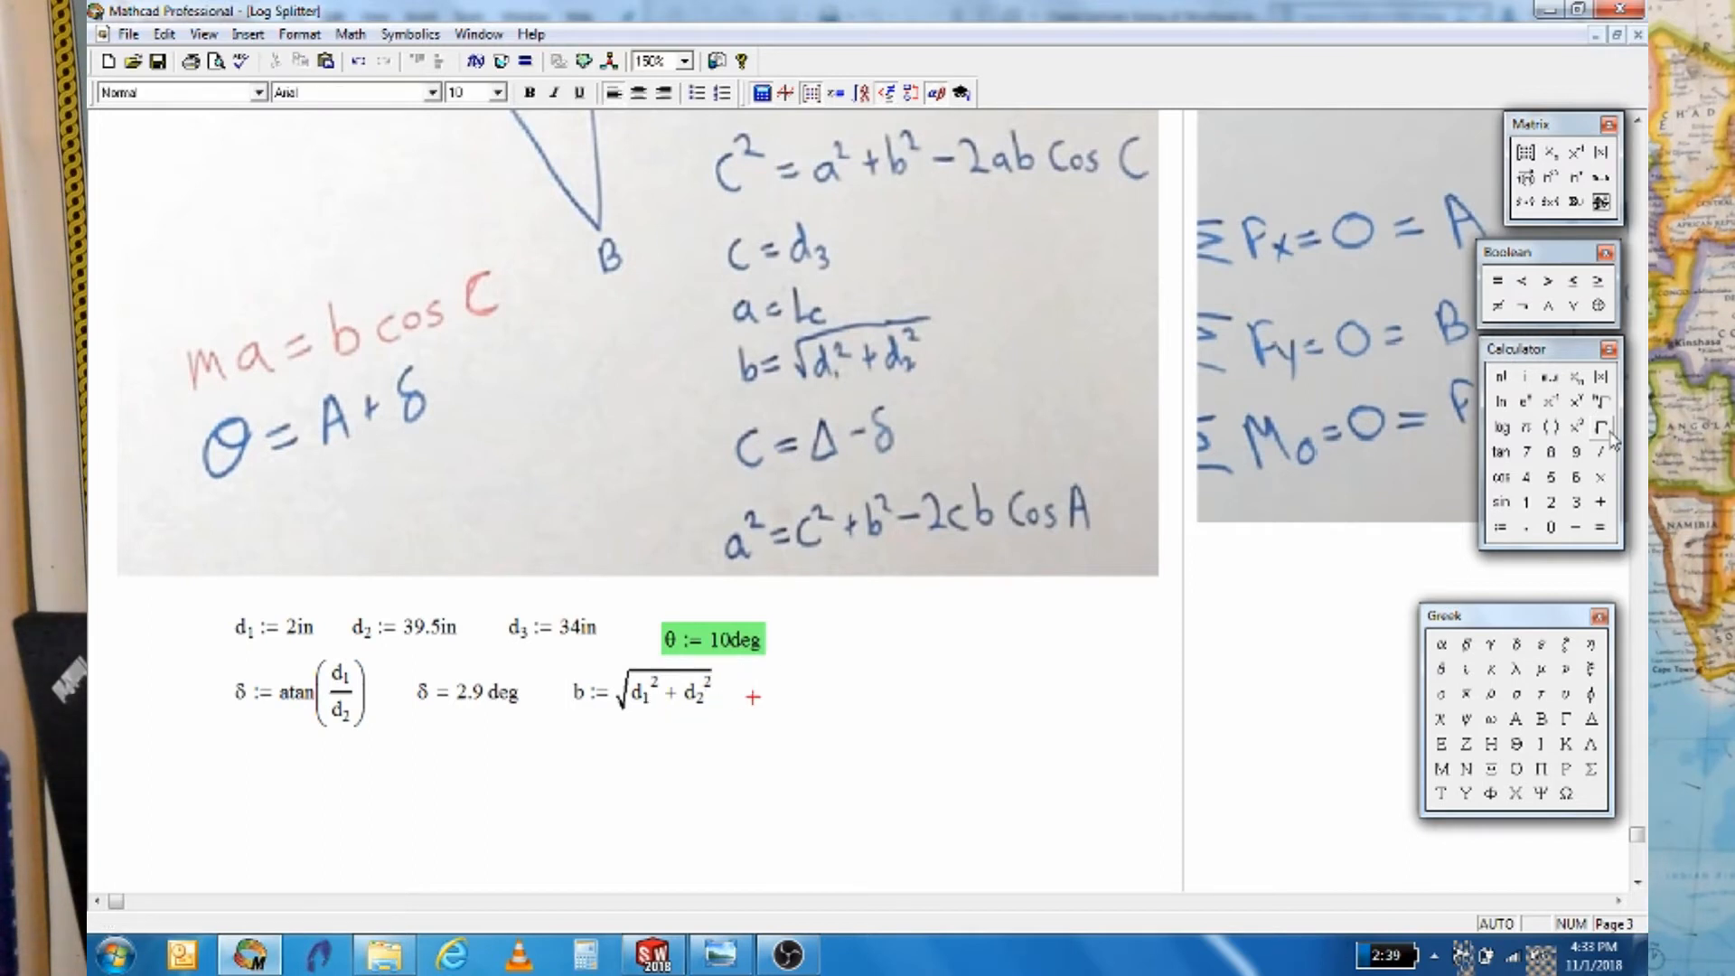
Evaluate b and show the result in inches, 39.55 in
{"action": "type", "text": "b="}
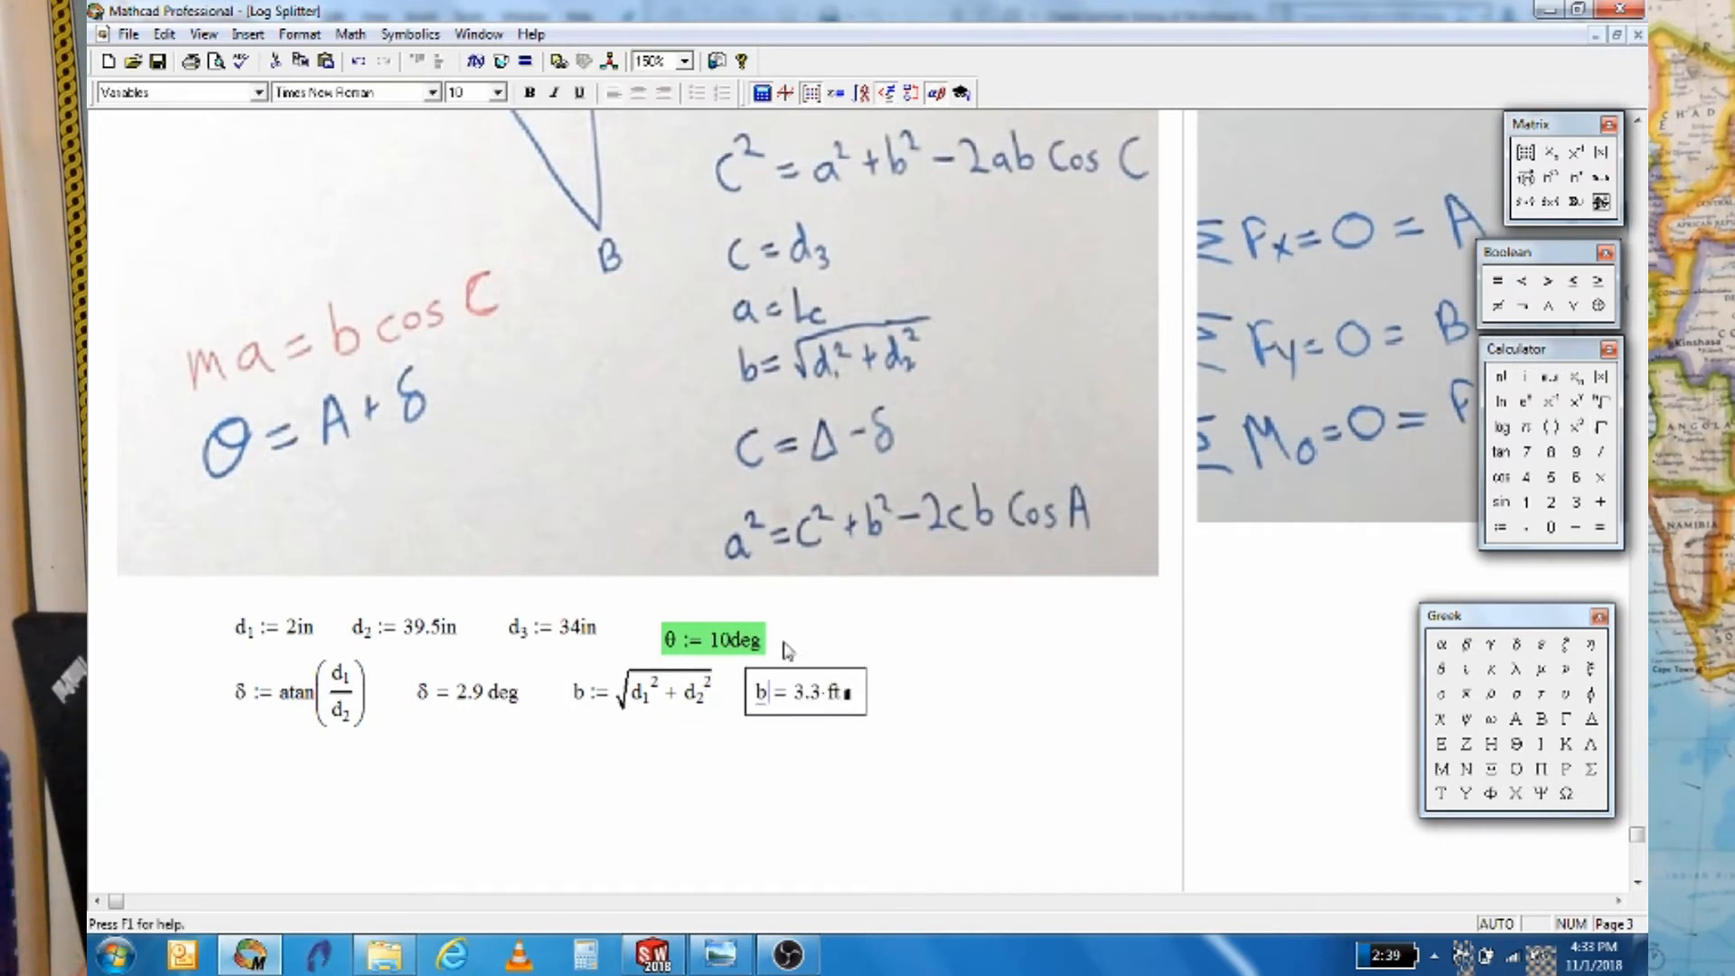
{"action": "left_click", "coordinate": [844, 698]}
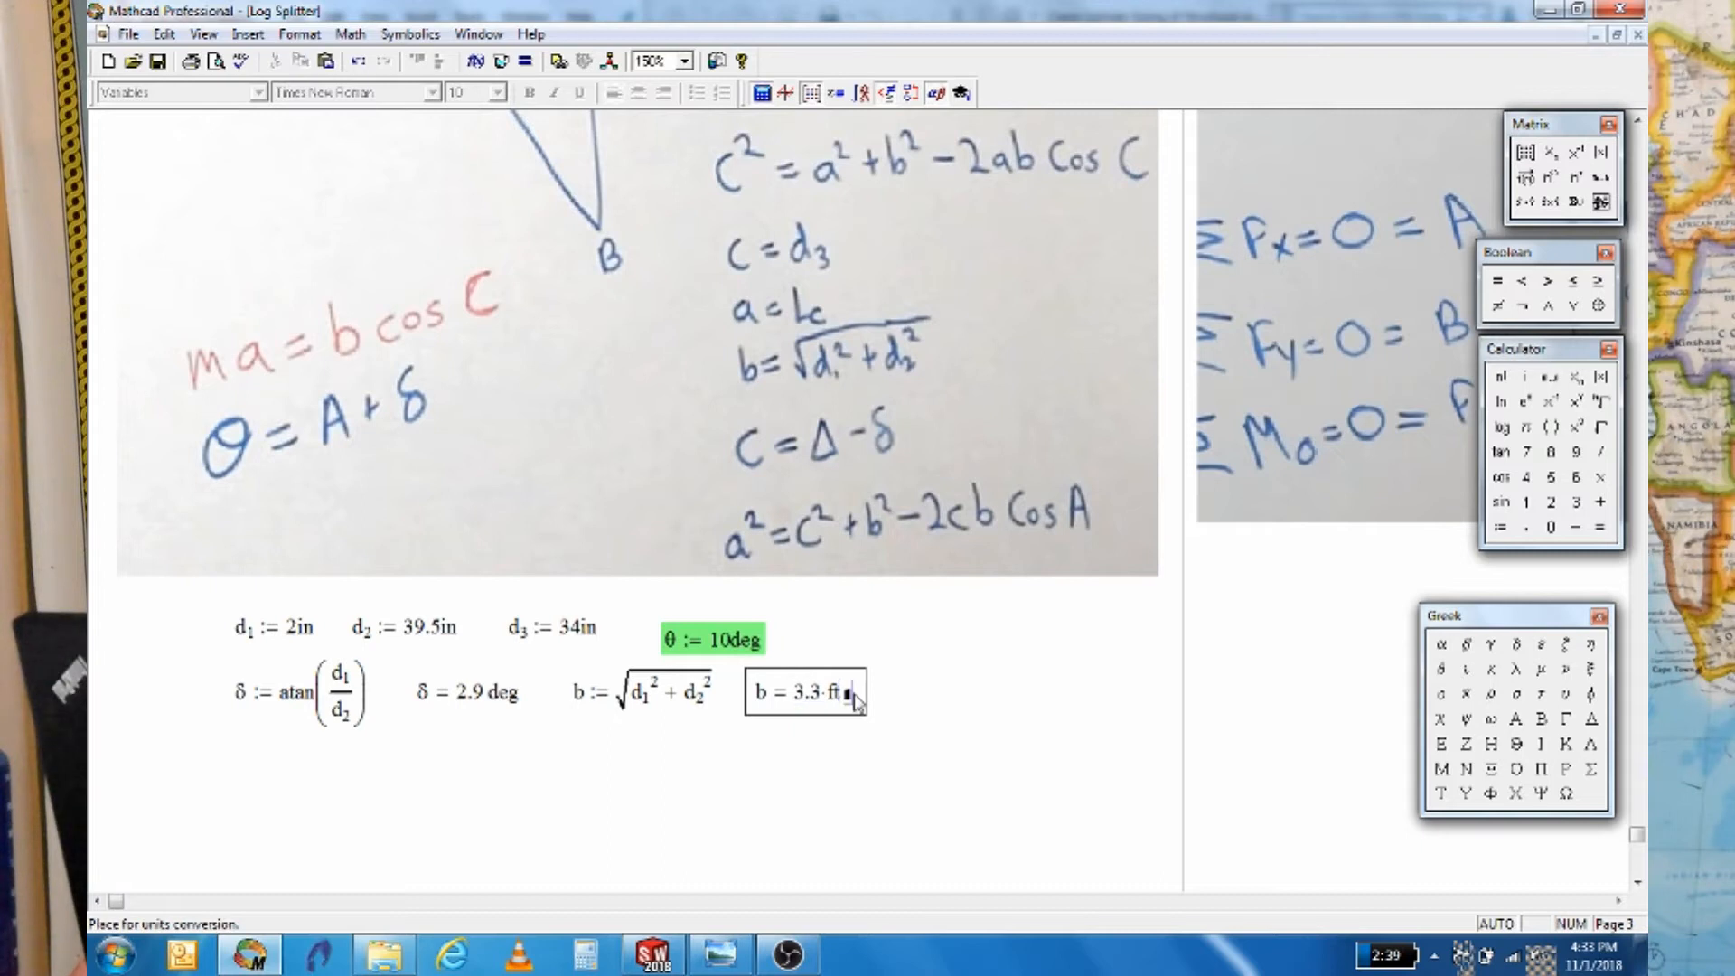
{"action": "key", "text": "BackSpace"}
{"action": "key", "text": "BackSpace"}
{"action": "type", "text": "in"}
{"action": "key", "text": "Return"}
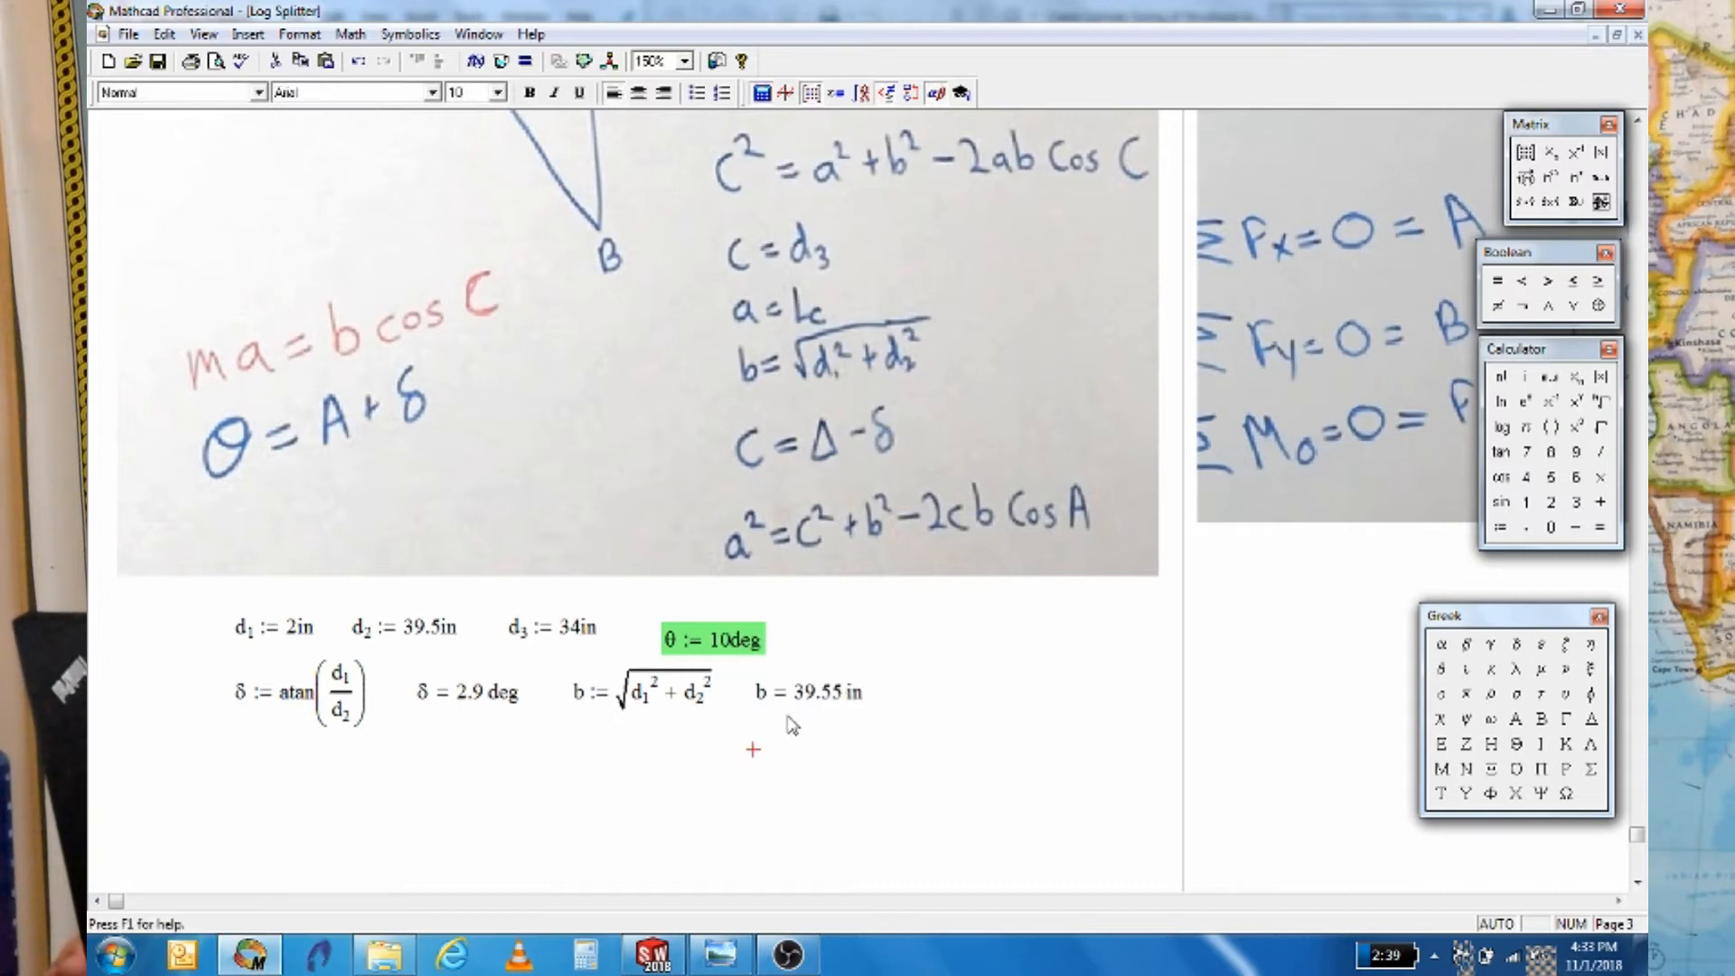
{"action": "scroll", "coordinate": [330, 788], "scroll_direction": "down", "scroll_amount": 1}
{"action": "scroll", "coordinate": [330, 788], "scroll_direction": "up", "scroll_amount": 1}
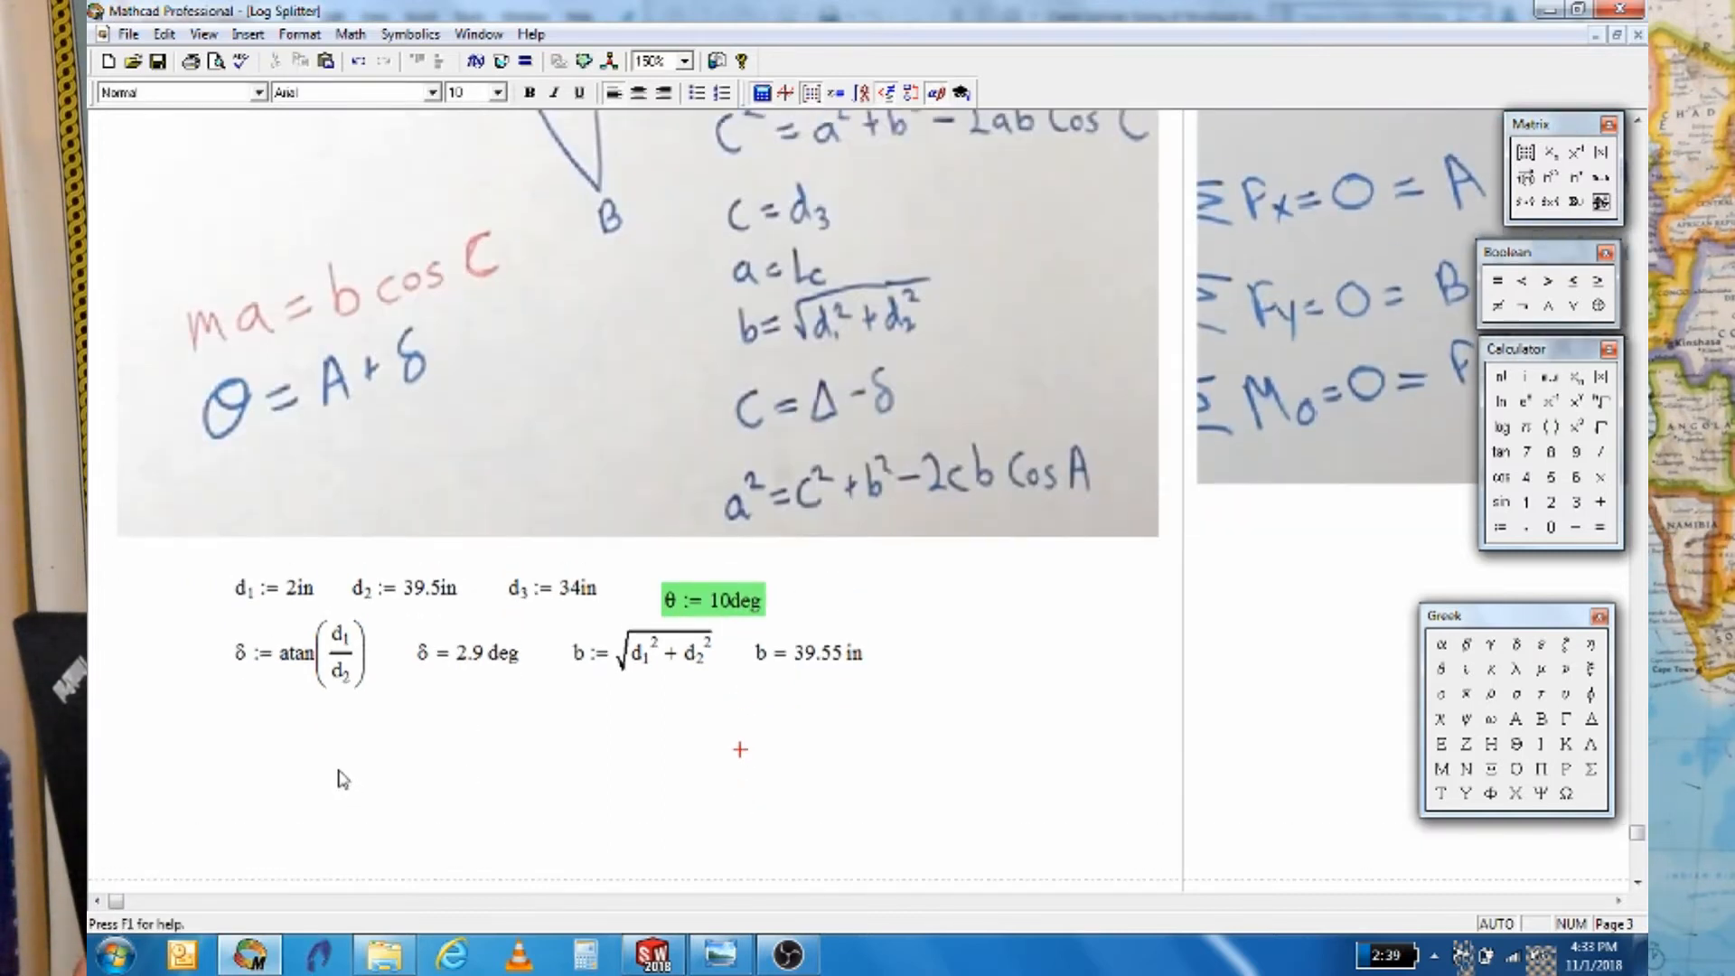
Define A := 90·deg − θ − δ below the δ row and evaluate A
{"action": "scroll", "coordinate": [348, 768], "scroll_direction": "up", "scroll_amount": 1}
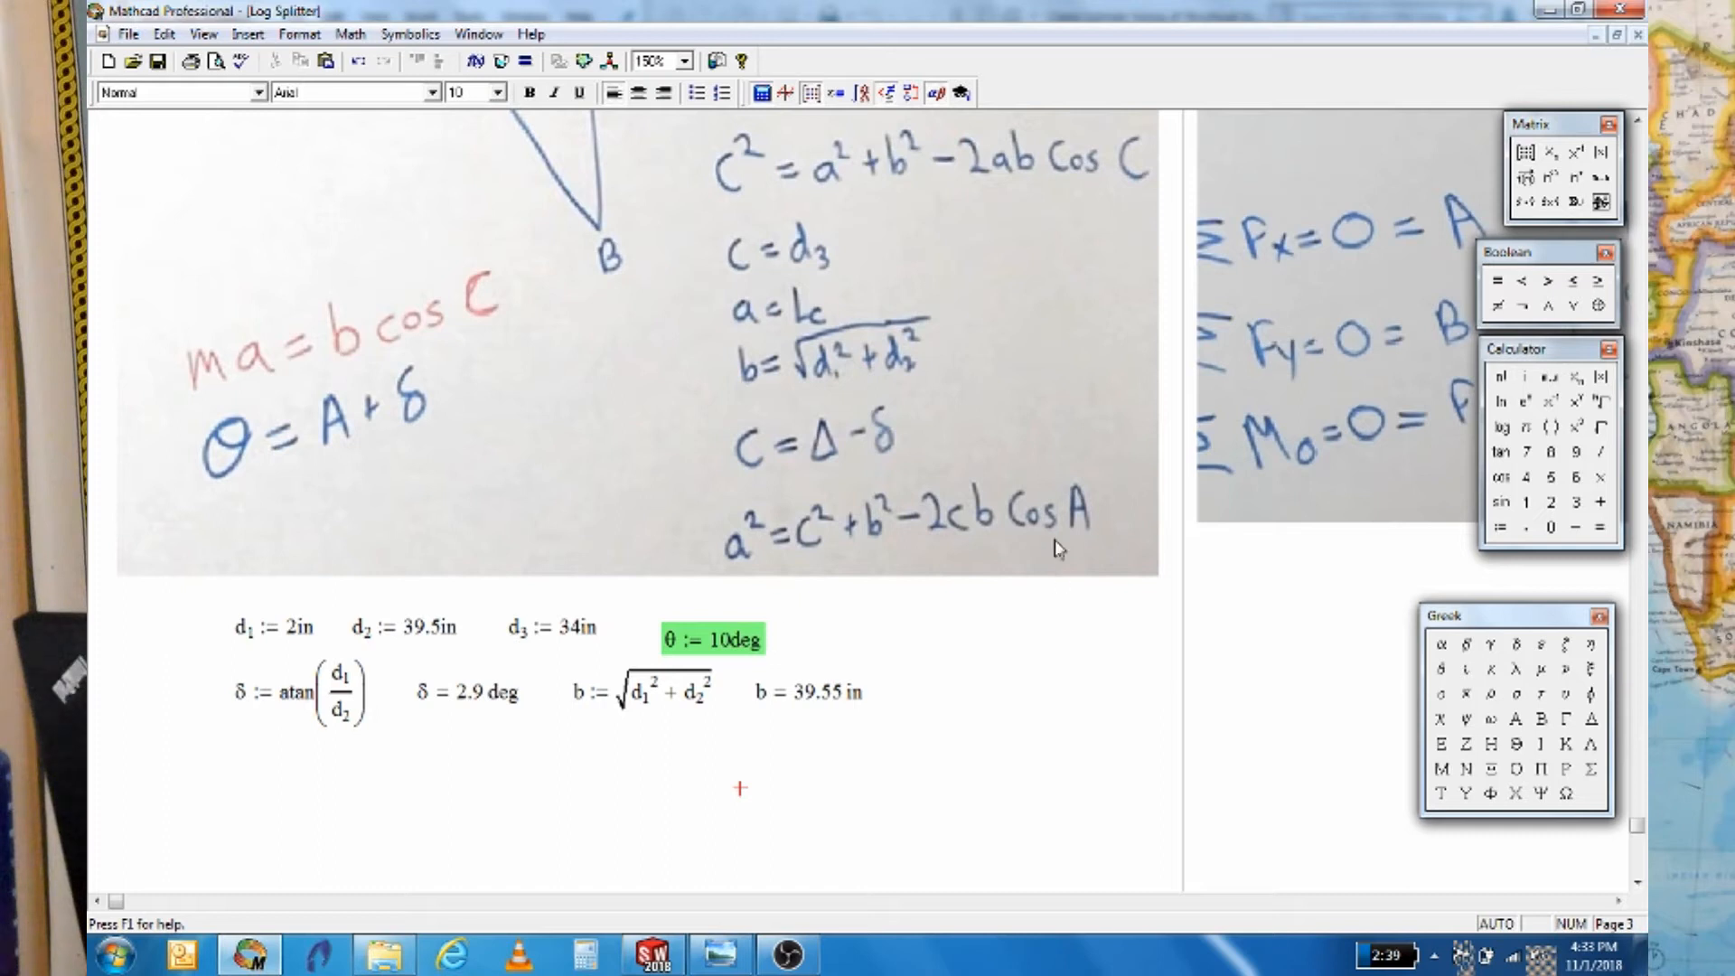
{"action": "scroll", "coordinate": [920, 633], "scroll_direction": "up", "scroll_amount": 12}
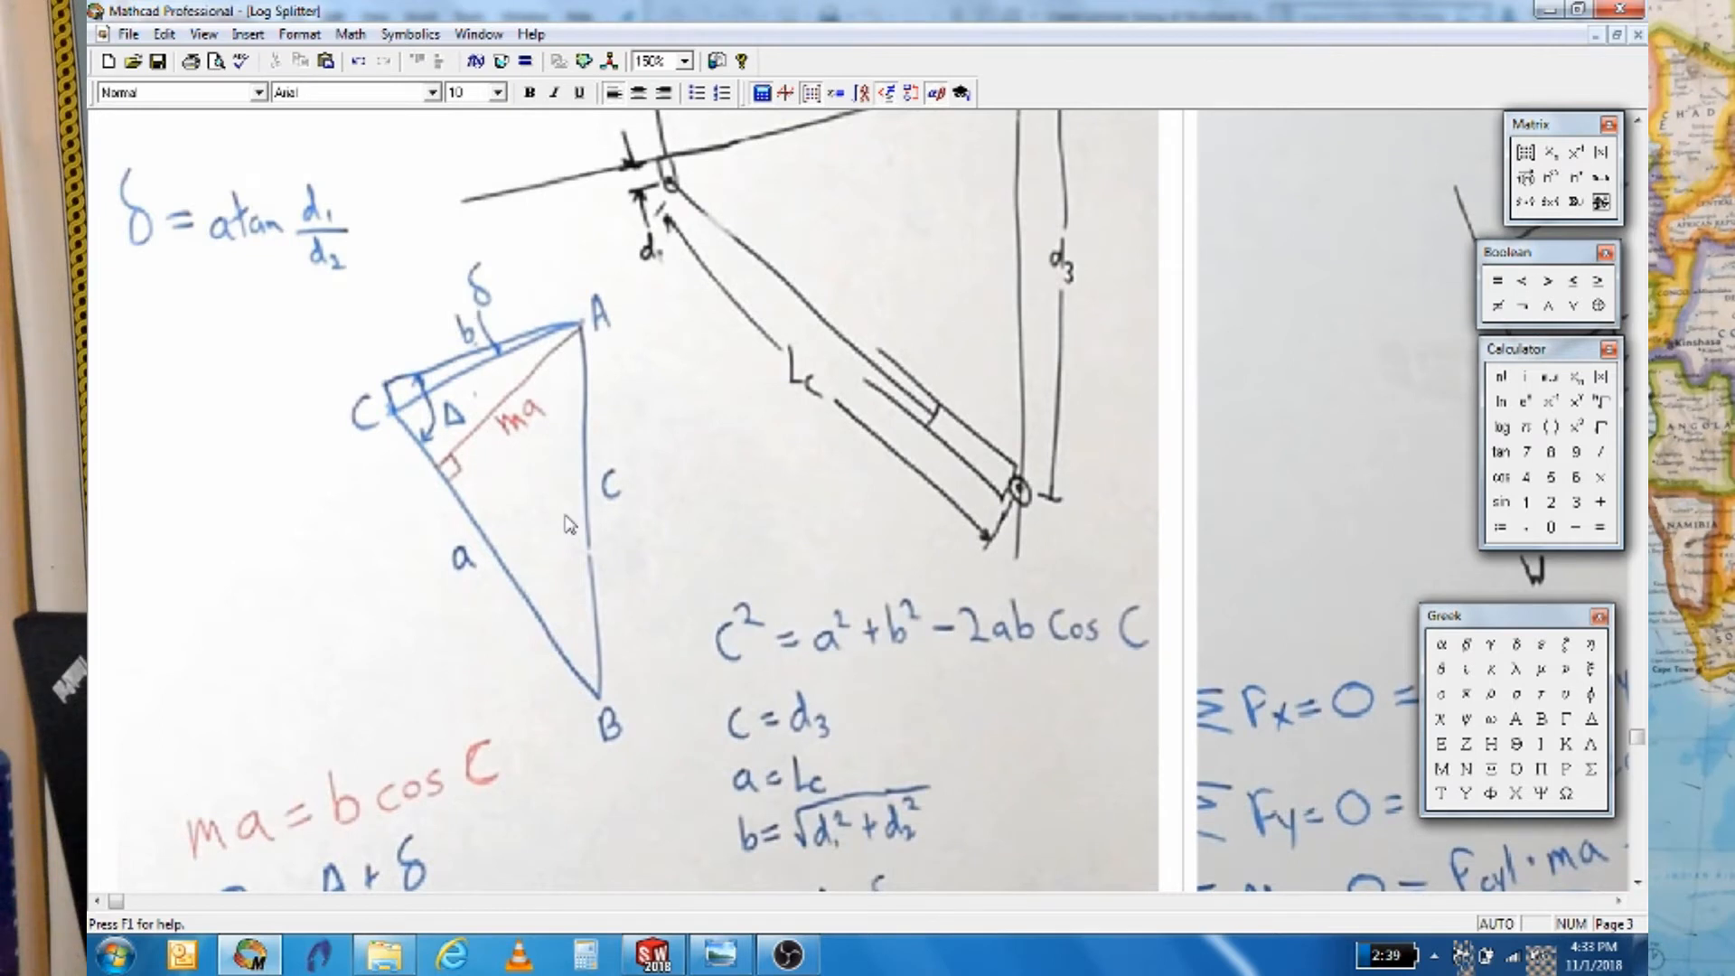
{"action": "scroll", "coordinate": [390, 771], "scroll_direction": "down", "scroll_amount": 10}
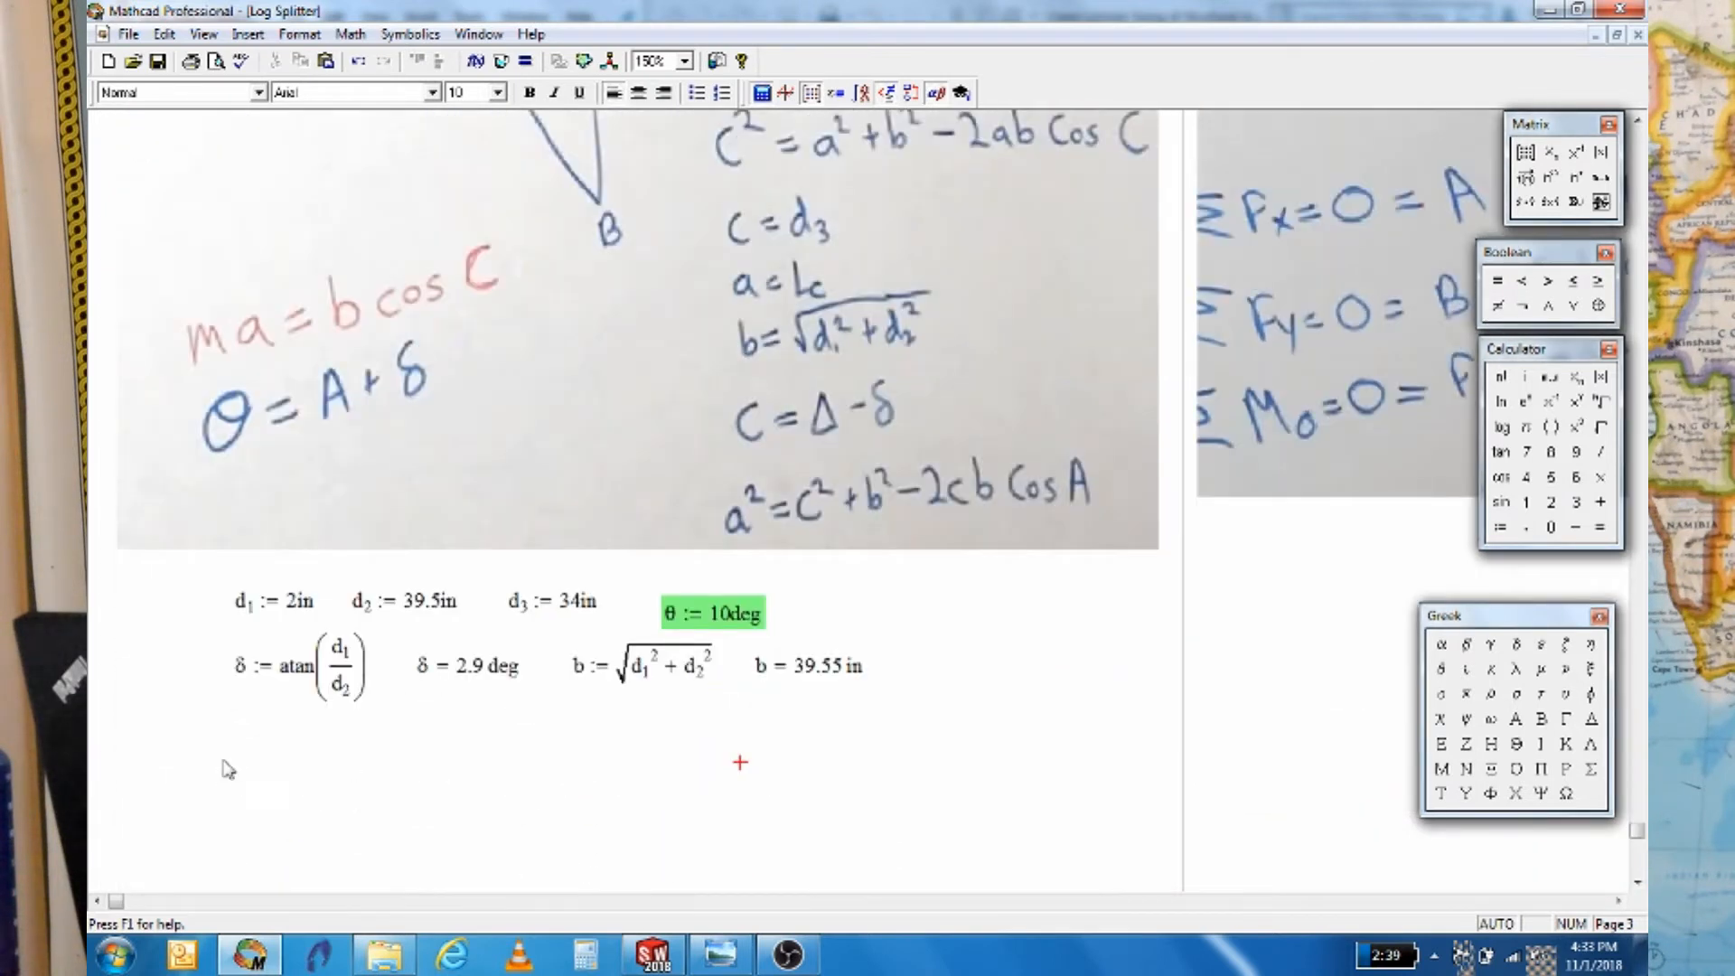
{"action": "left_click", "coordinate": [246, 769]}
{"action": "type", "text": "A"}
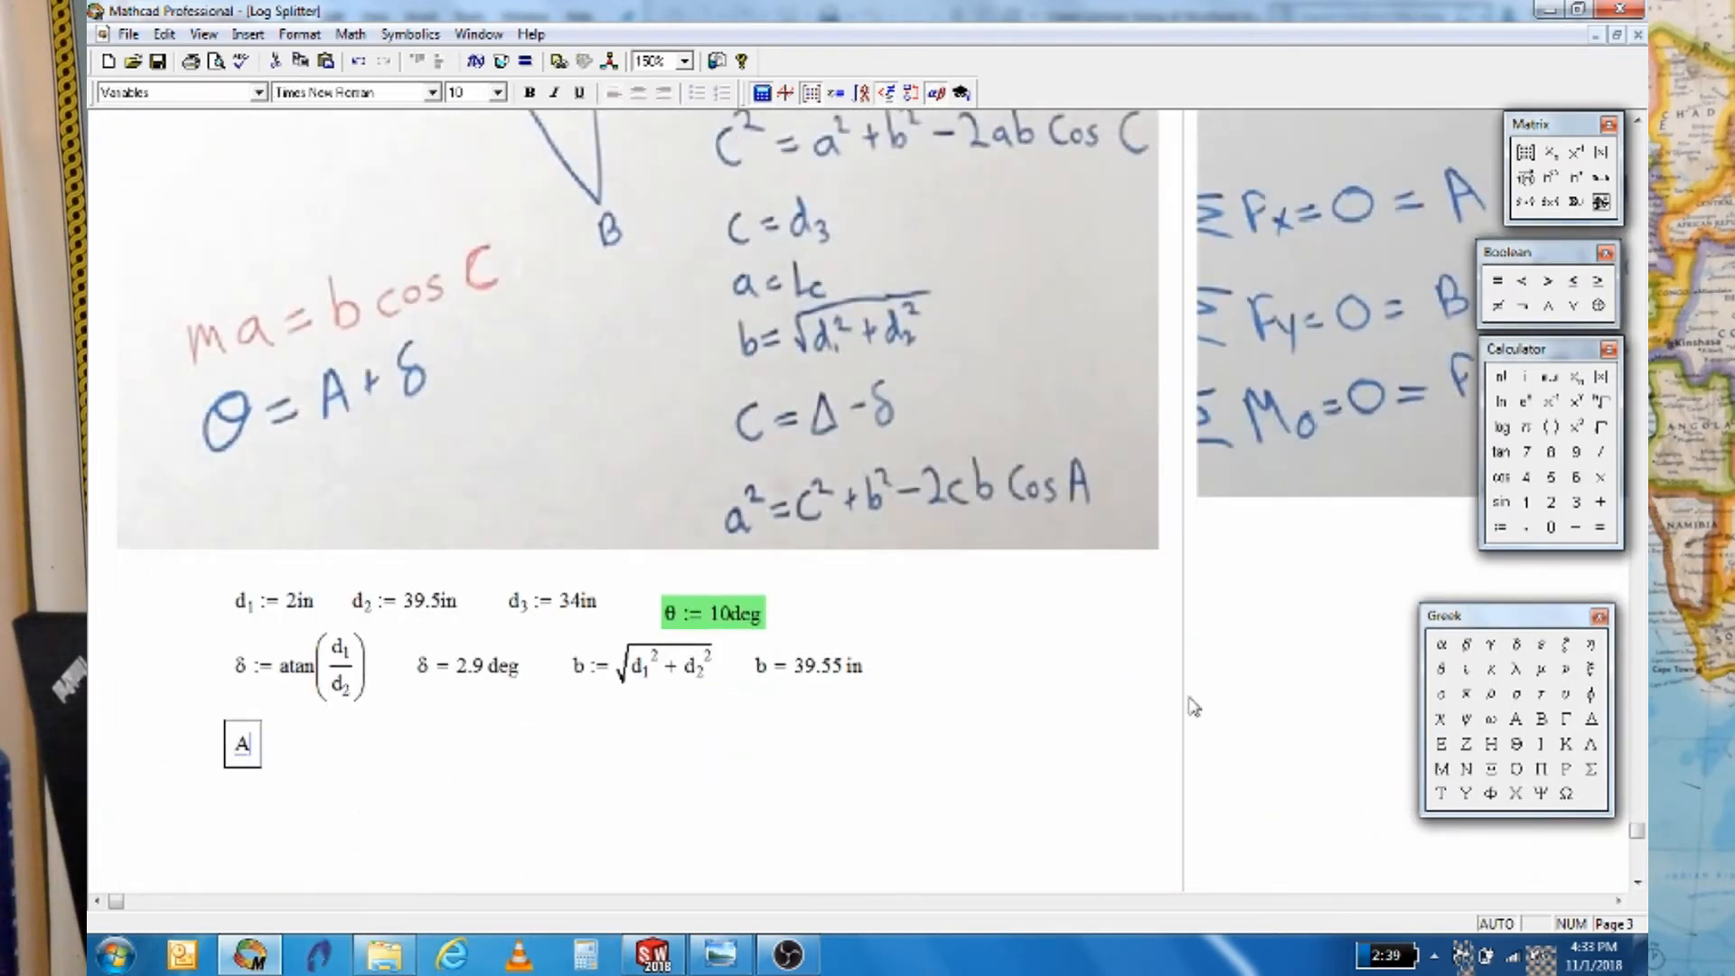
{"action": "type", "text": ":90*deg"}
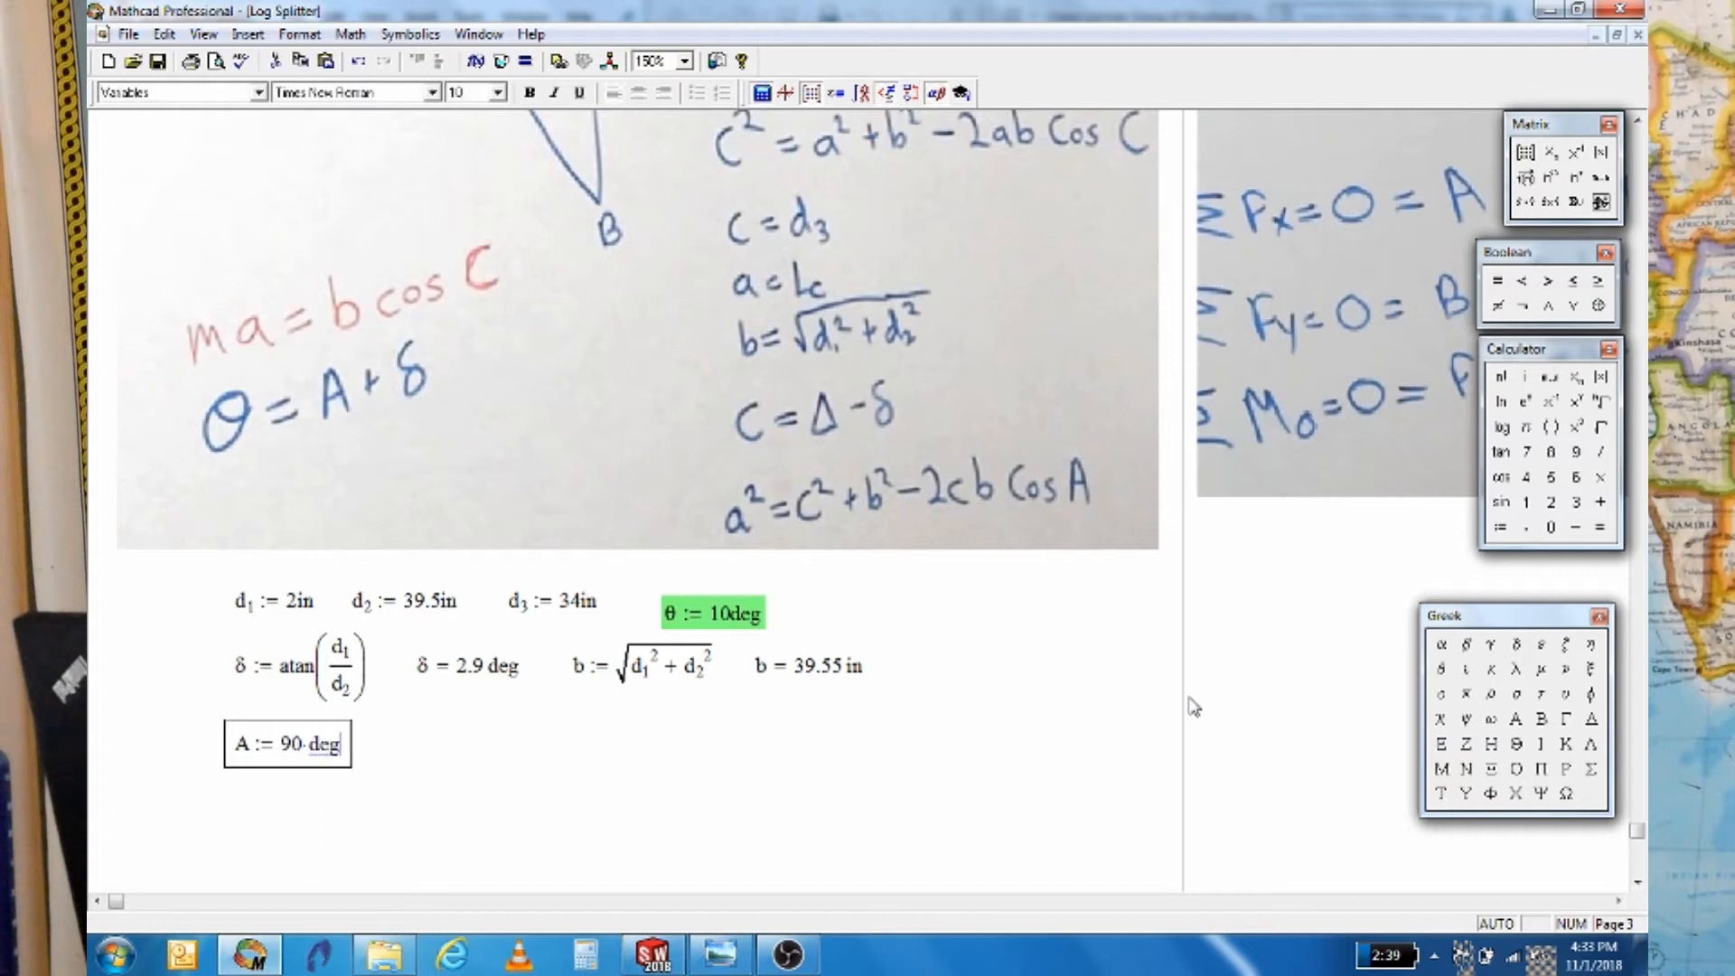
{"action": "type", "text": "-"}
{"action": "left_click", "coordinate": [1444, 669]}
{"action": "type", "text": "-"}
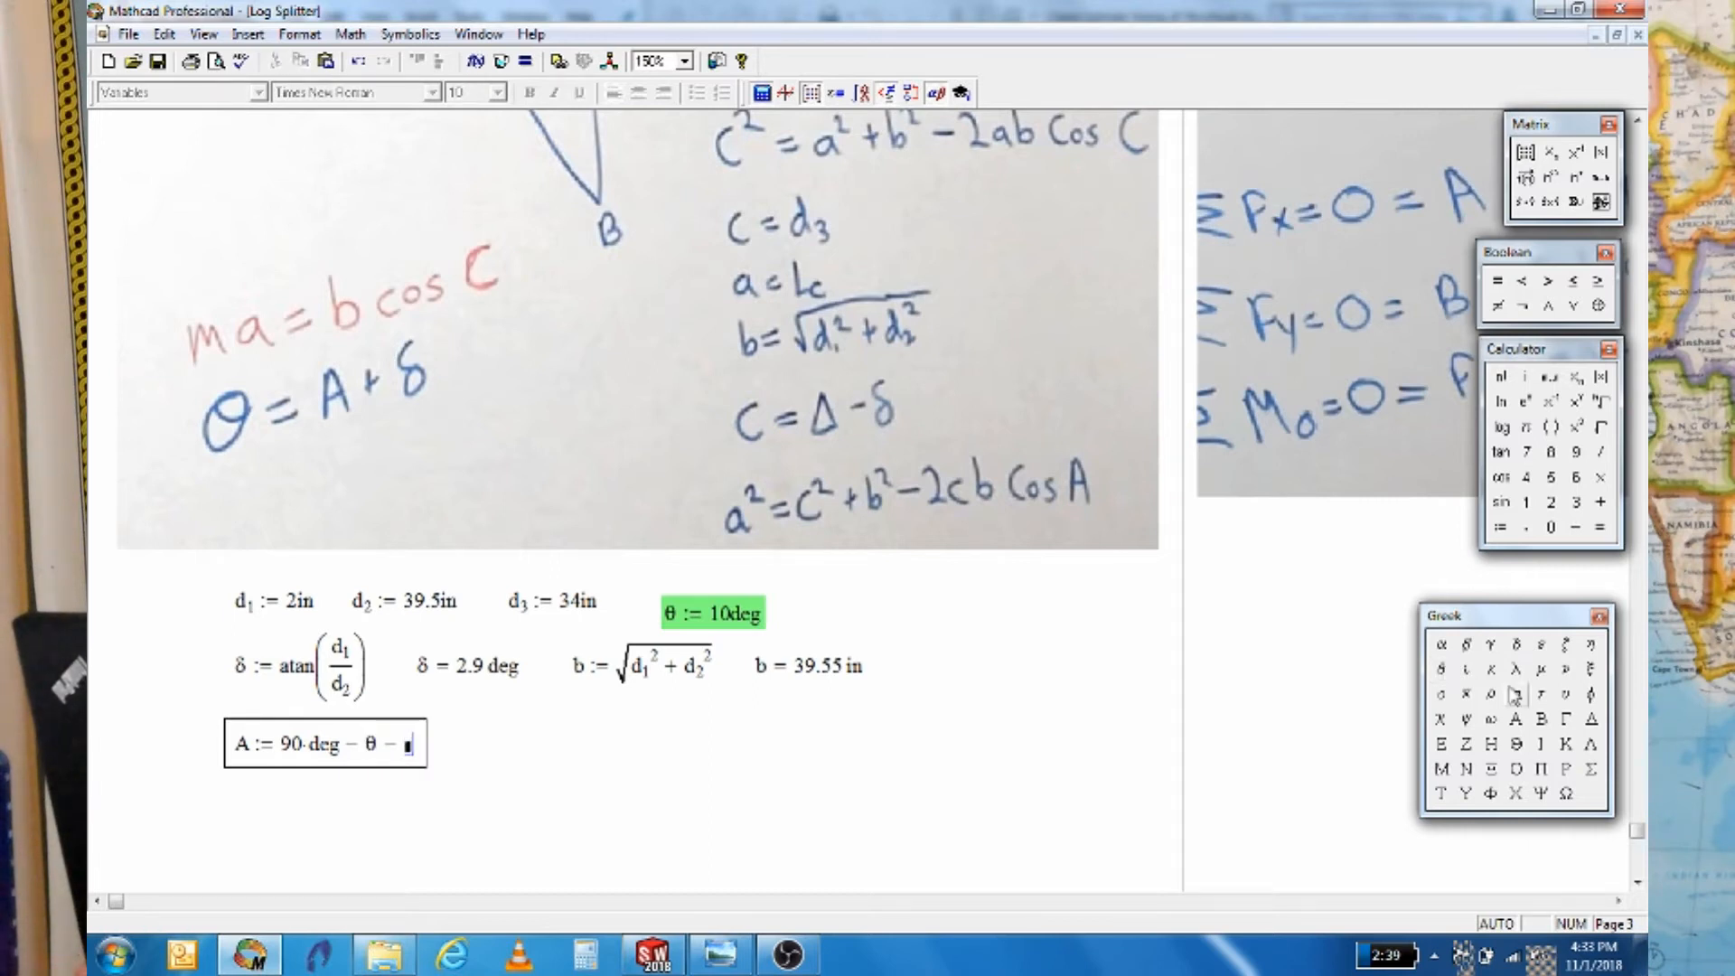
{"action": "left_click", "coordinate": [1517, 644]}
{"action": "key", "text": "Return"}
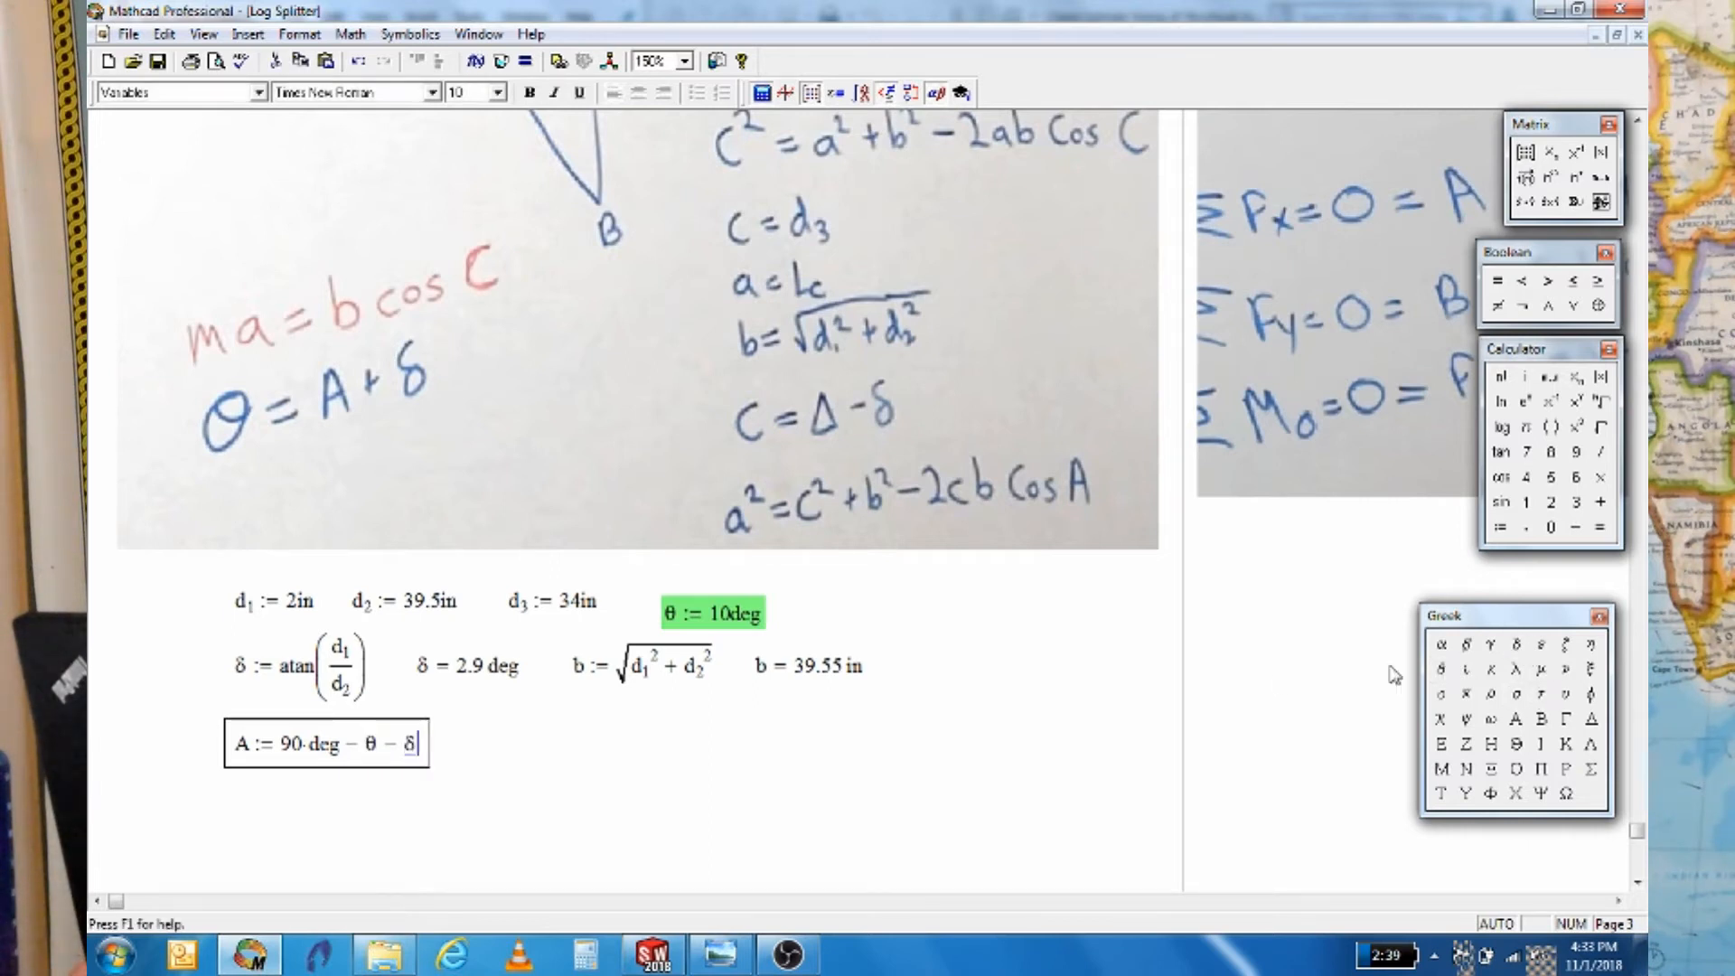
{"action": "type", "text": "A="}
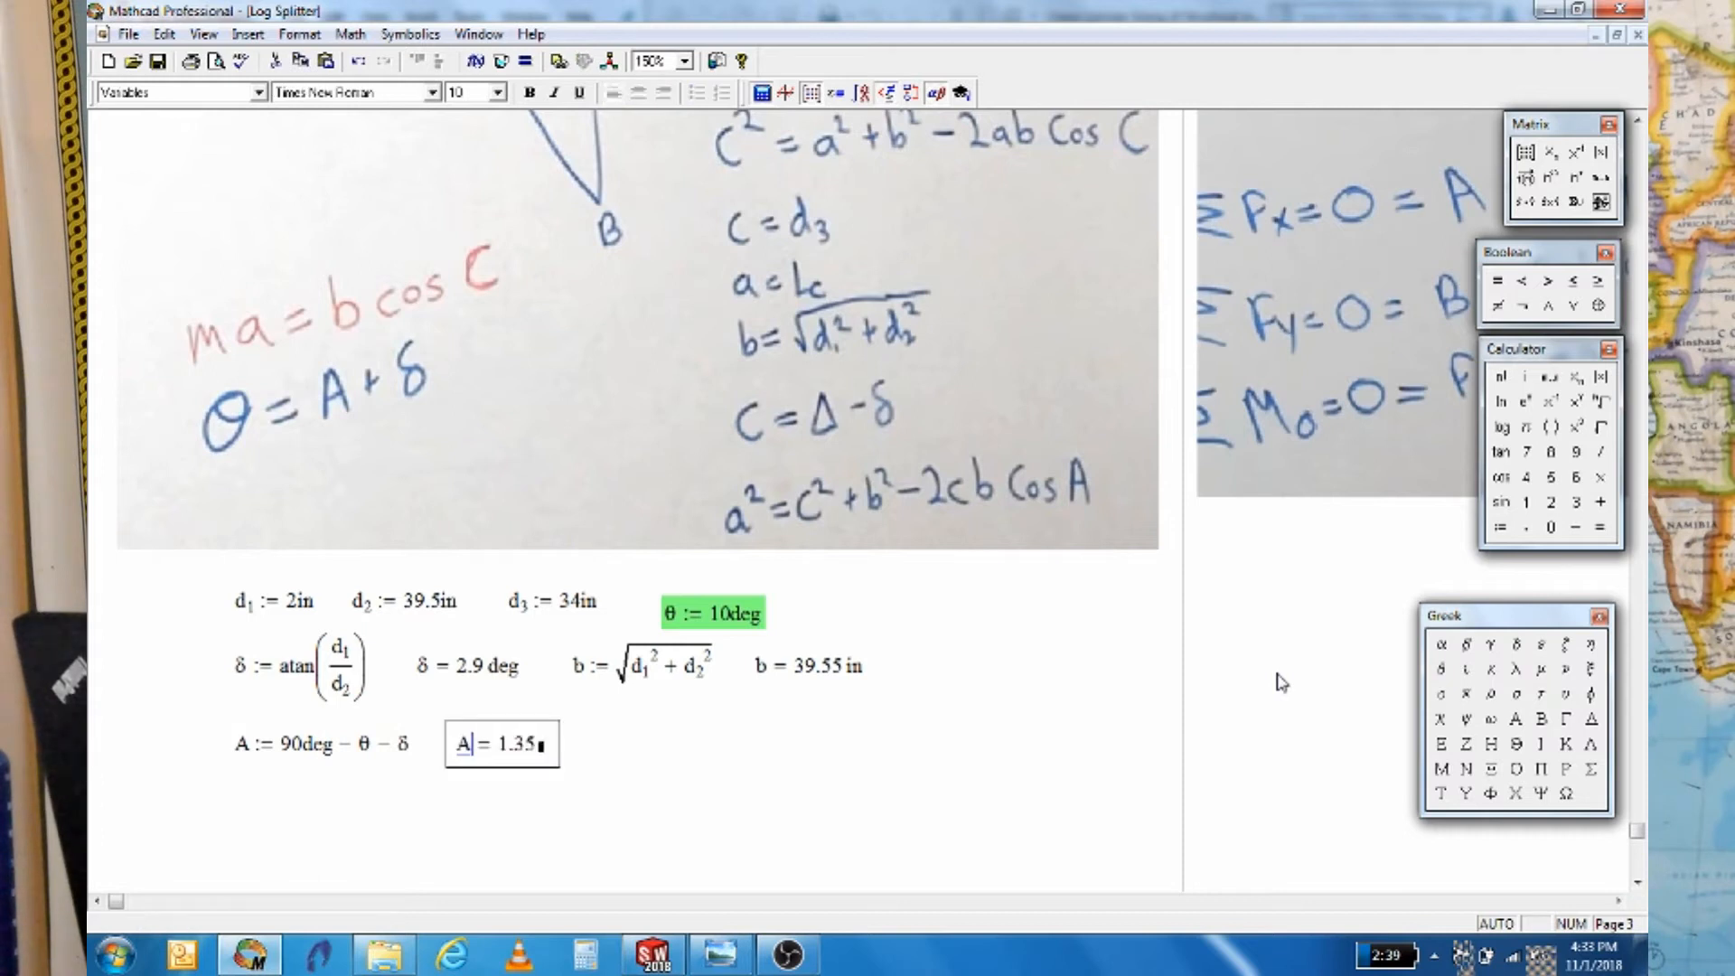
{"action": "left_click", "coordinate": [542, 746]}
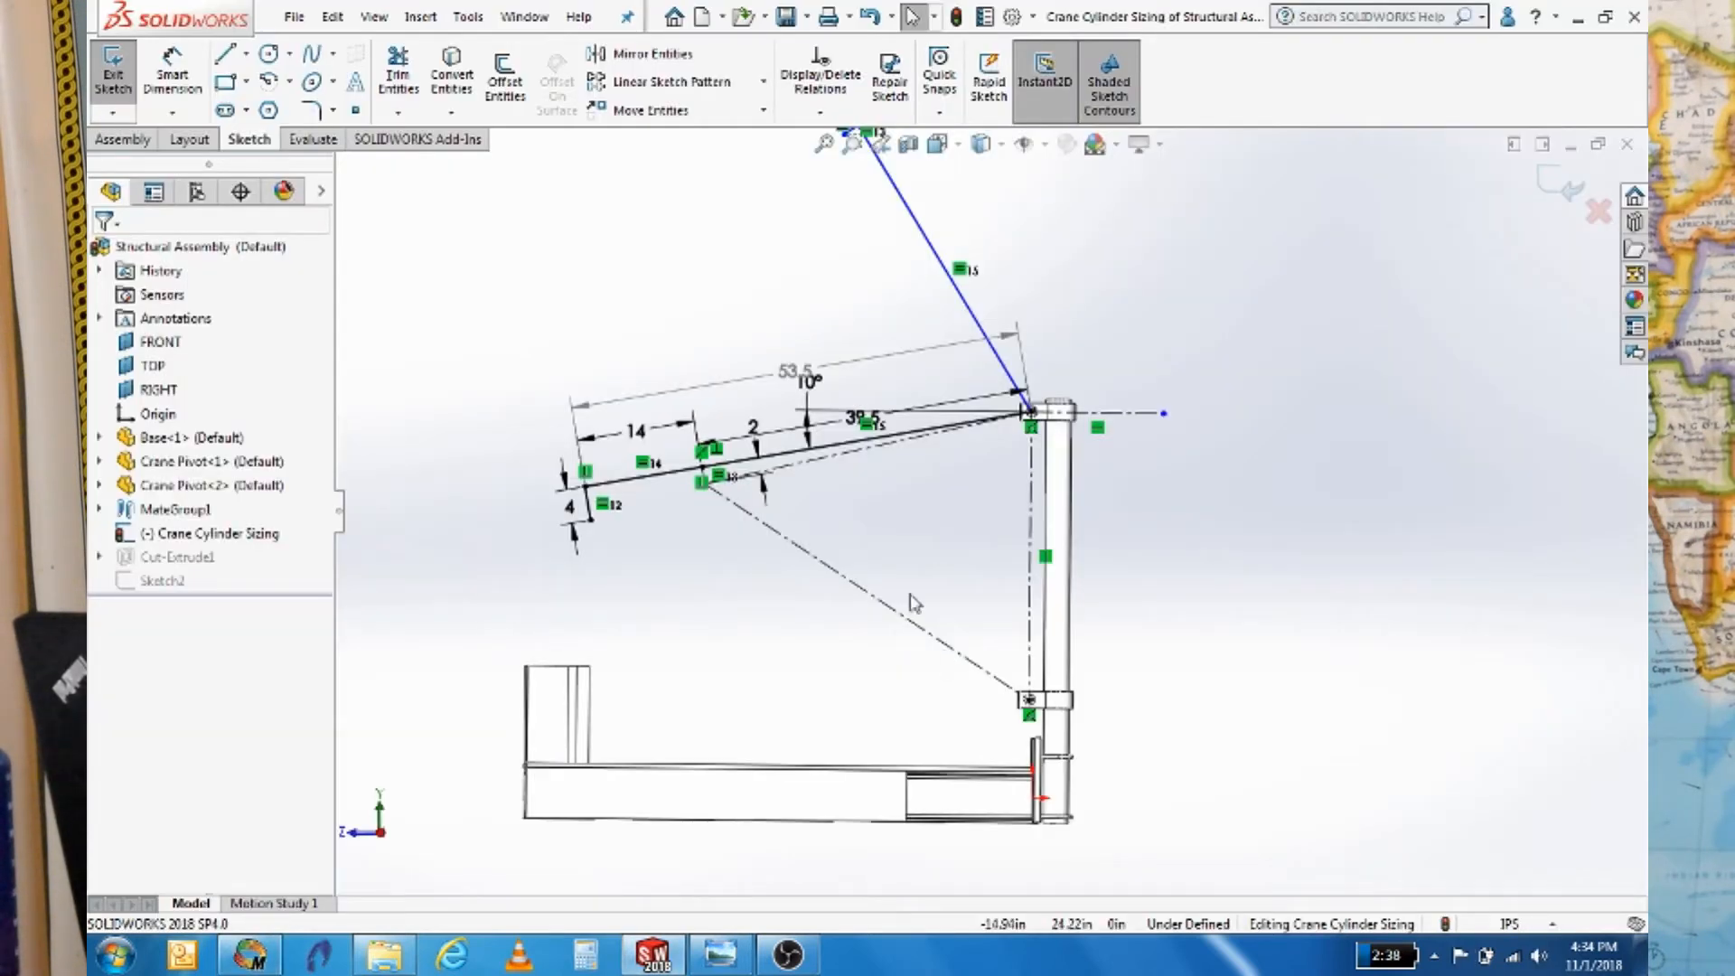
Add a driven 77.1° angle dimension between the sloped construction line and vertical post line
{"action": "left_click", "coordinate": [171, 77]}
{"action": "scroll", "coordinate": [783, 353], "scroll_direction": "down", "scroll_amount": 3}
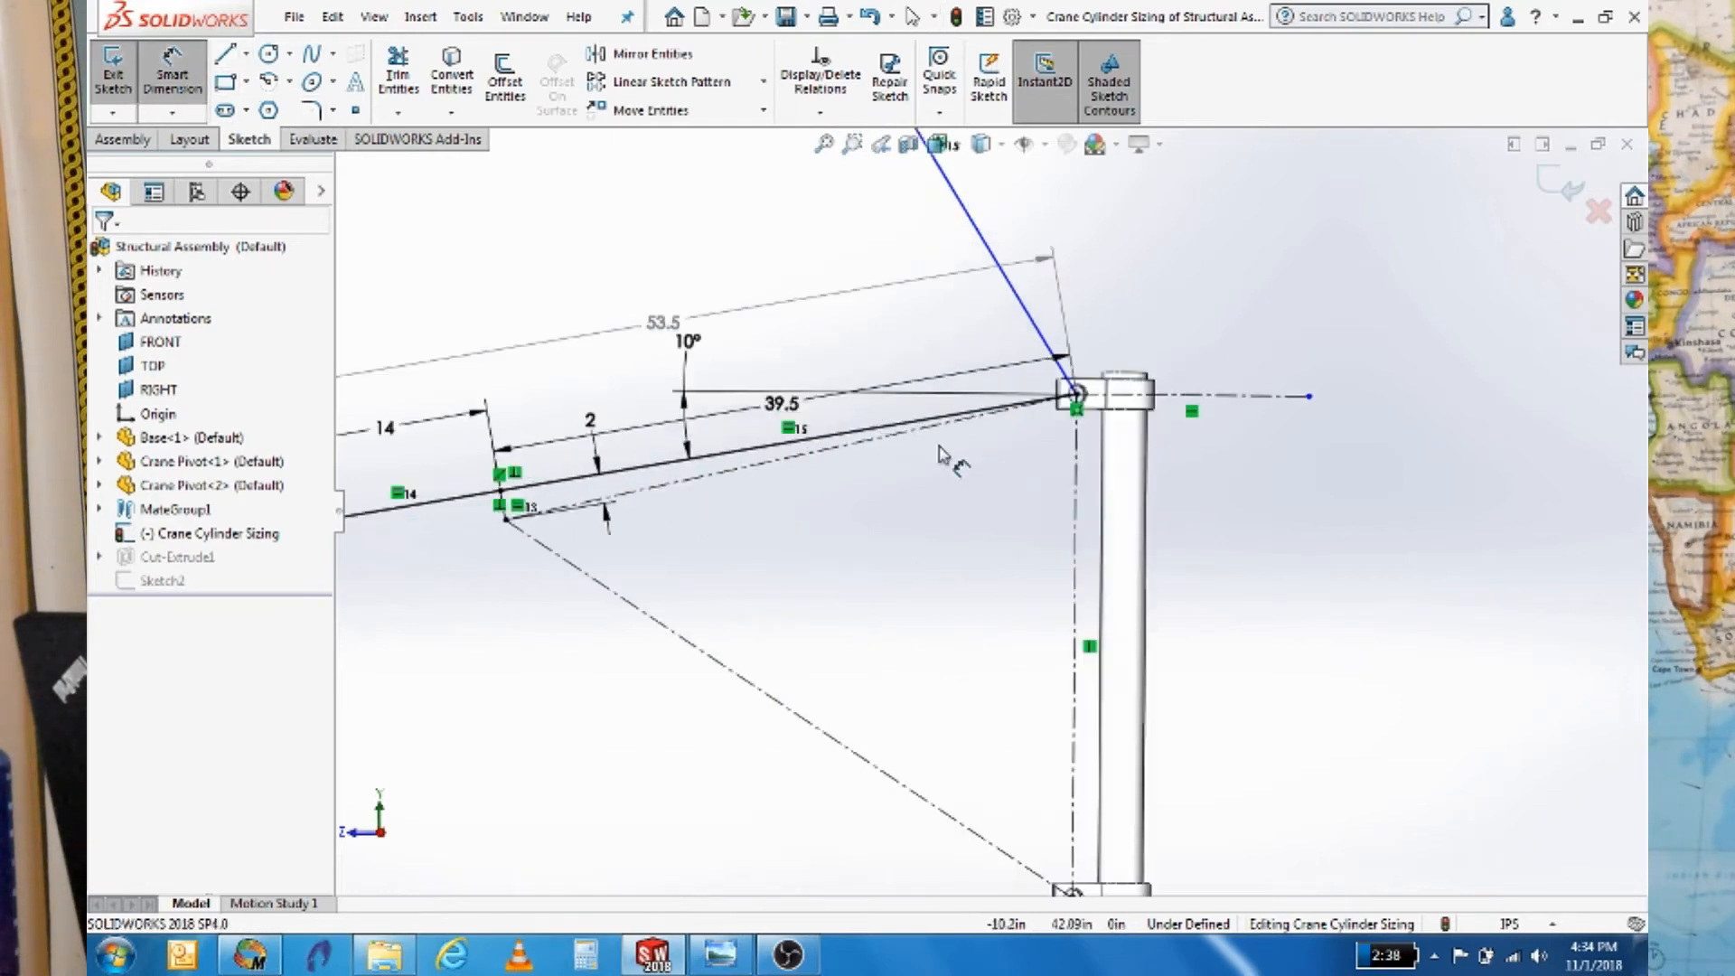
{"action": "left_click", "coordinate": [794, 457]}
{"action": "left_click", "coordinate": [1079, 513]}
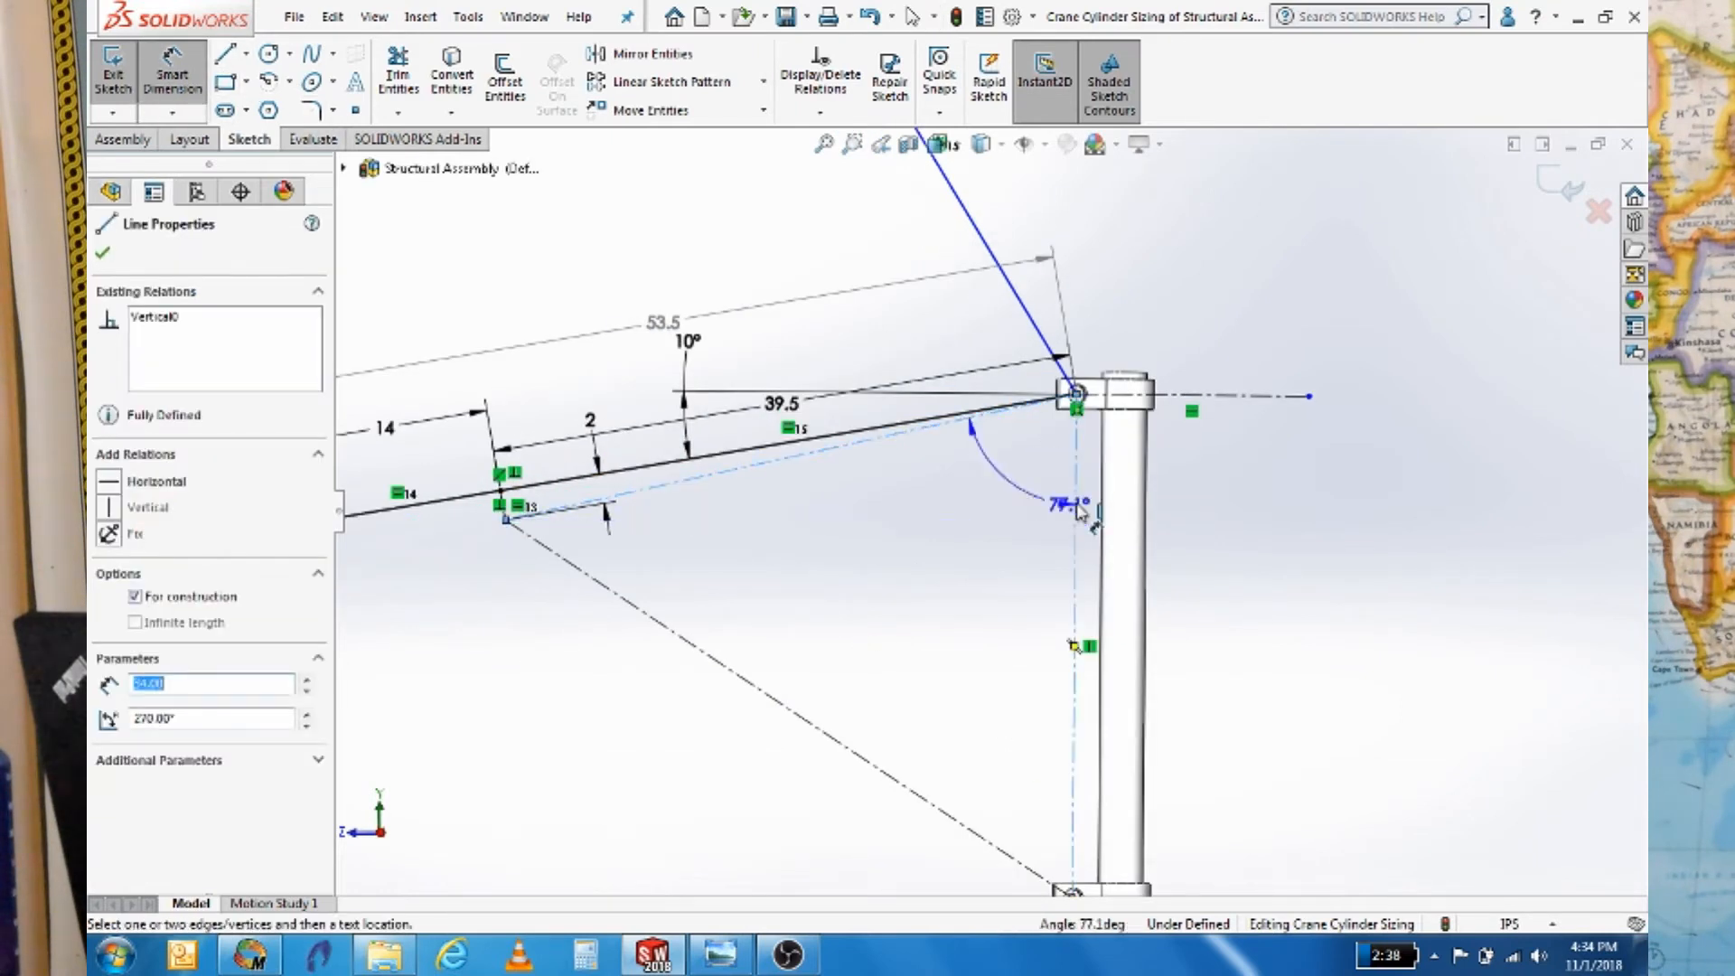
{"action": "left_click", "coordinate": [992, 558]}
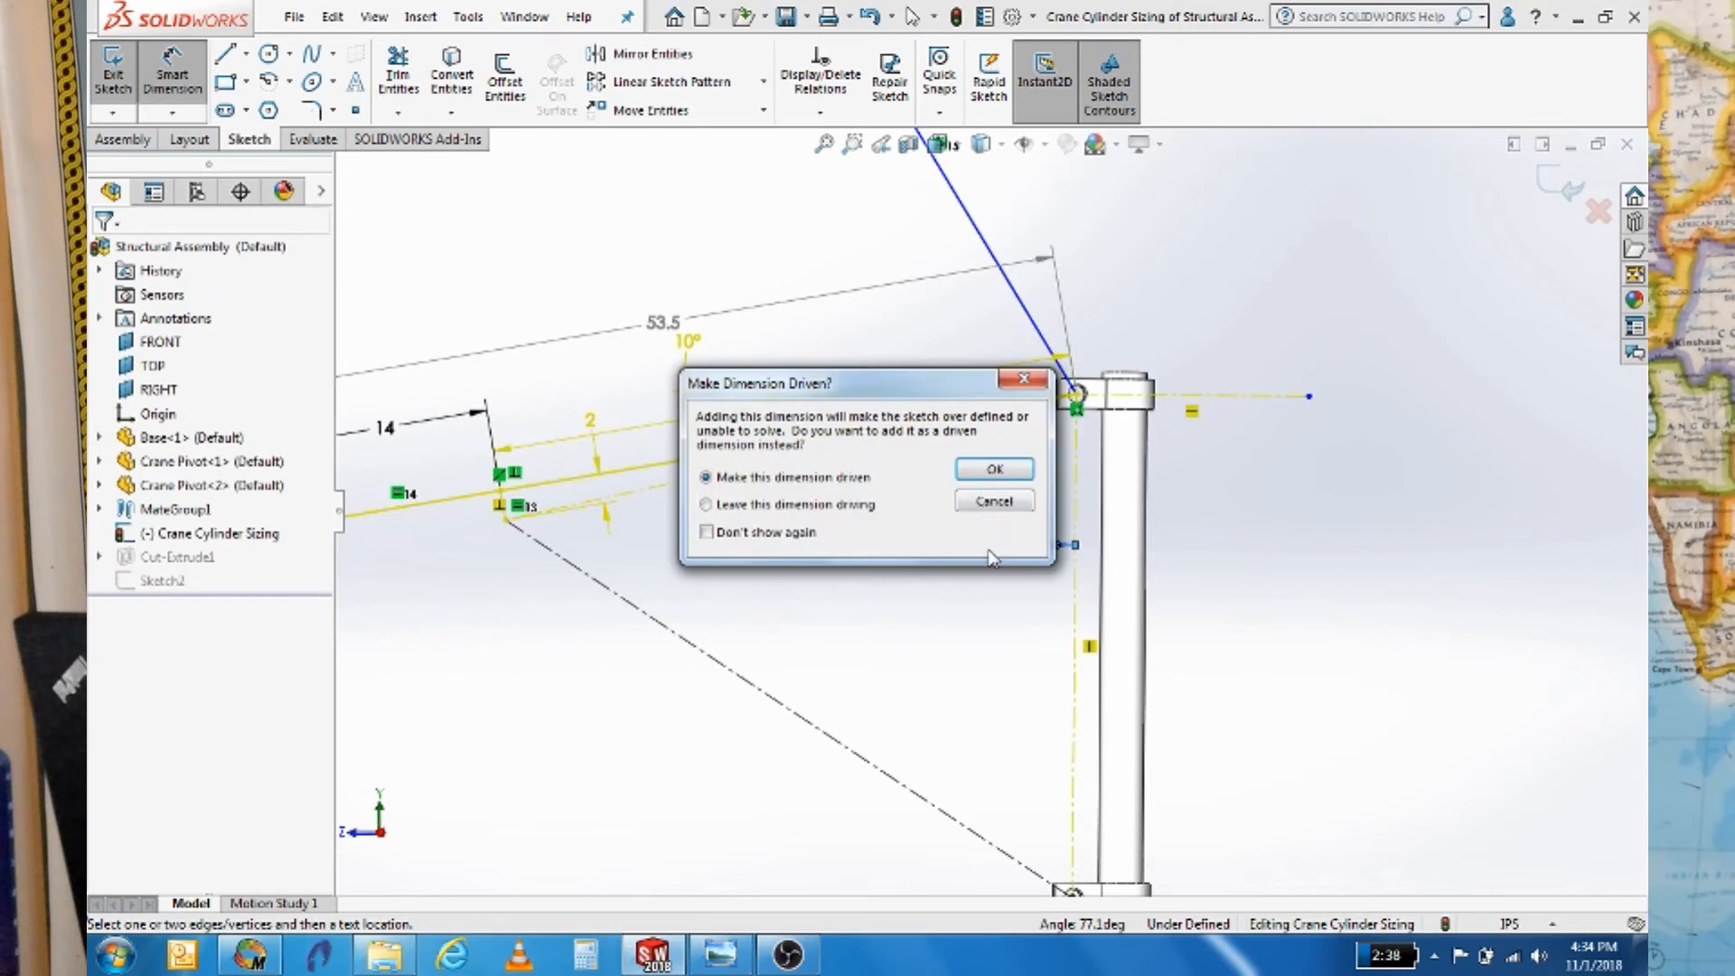
{"action": "left_click", "coordinate": [994, 469]}
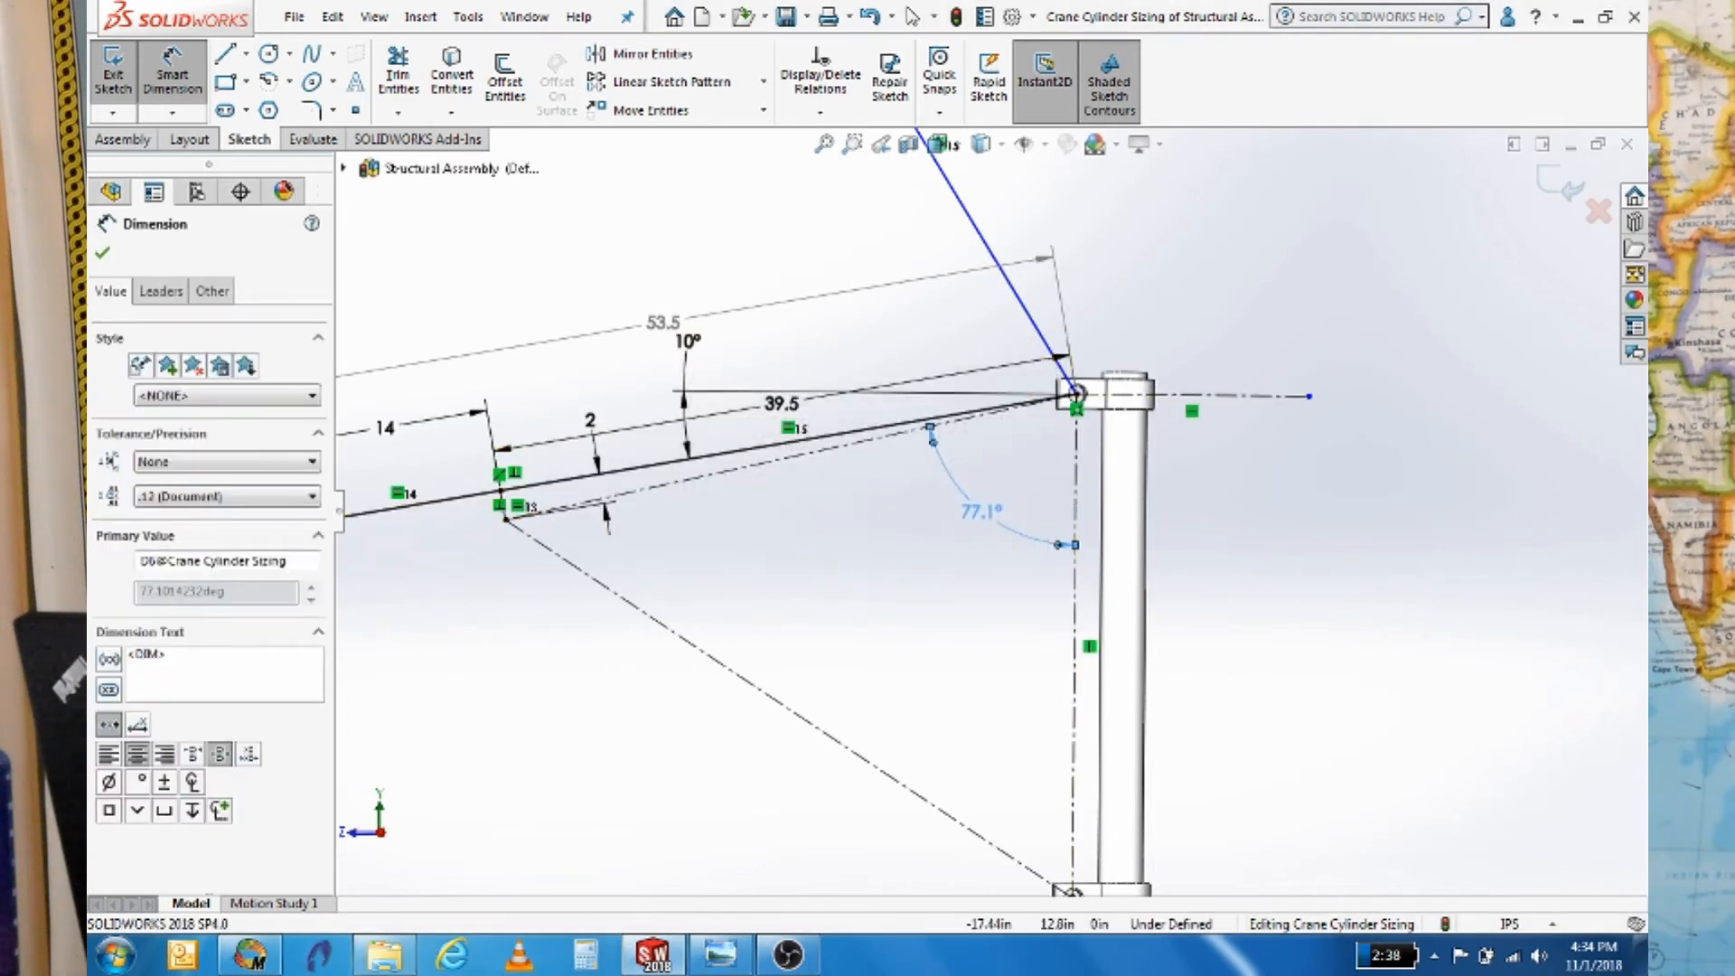
{"action": "left_click", "coordinate": [251, 954]}
{"action": "scroll", "coordinate": [556, 792], "scroll_direction": "down", "scroll_amount": 1}
{"action": "scroll", "coordinate": [556, 792], "scroll_direction": "down", "scroll_amount": 1}
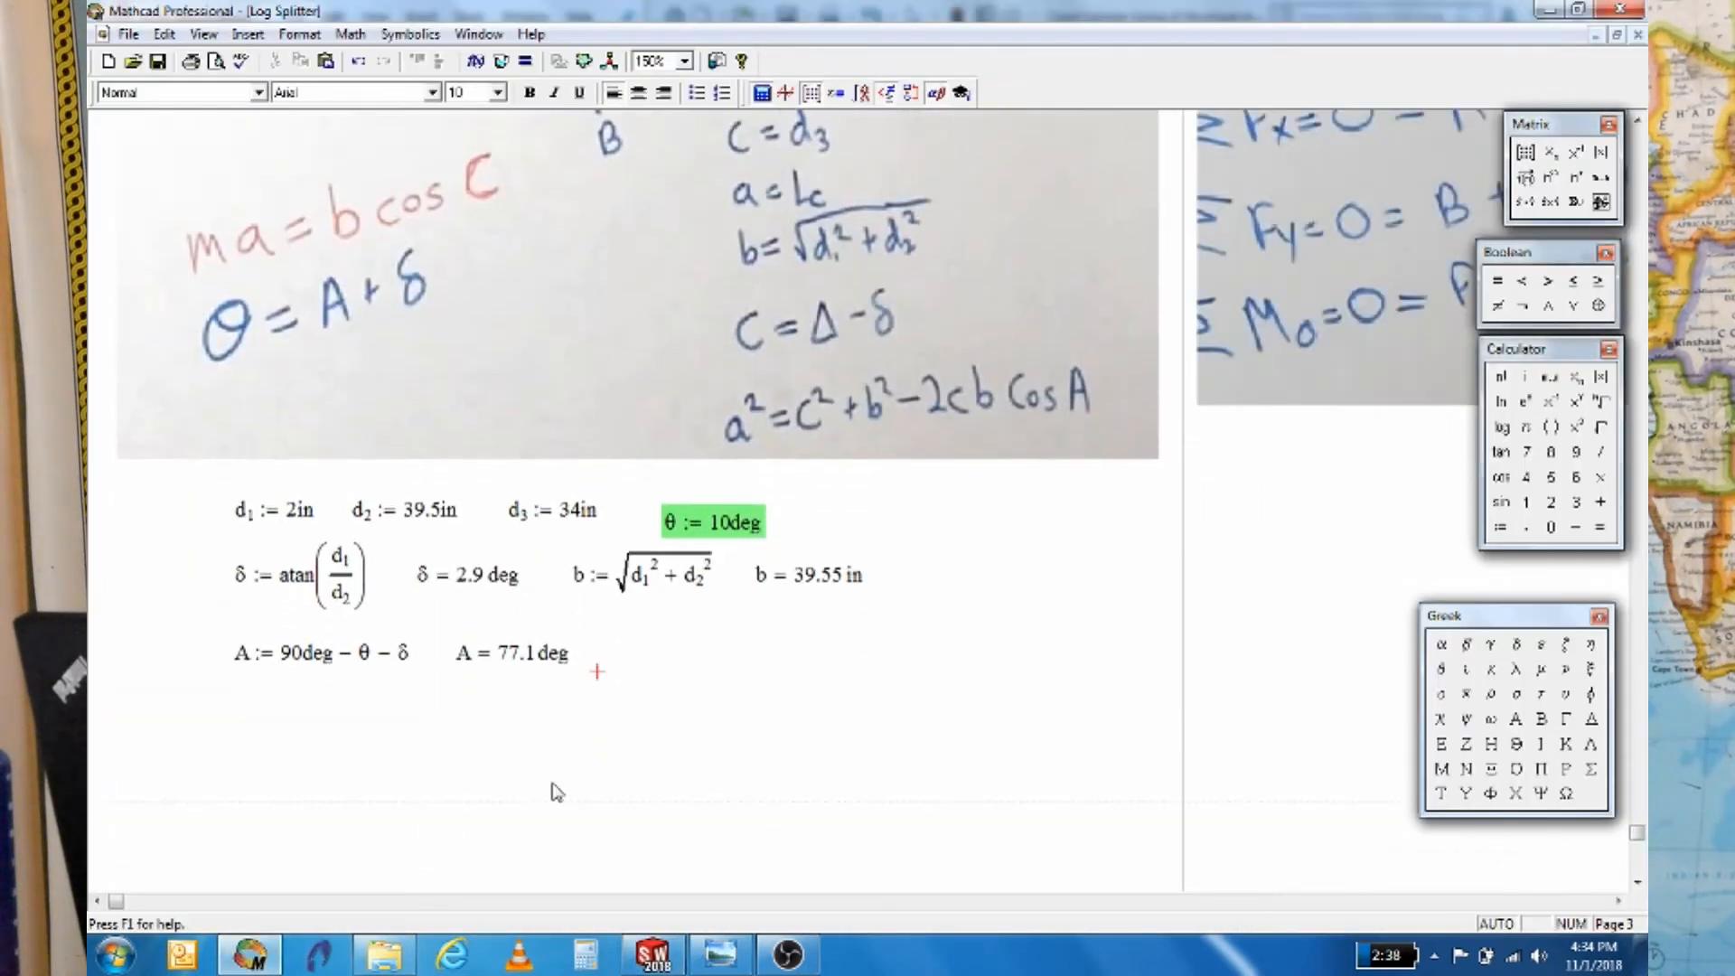
{"action": "left_click", "coordinate": [232, 711]}
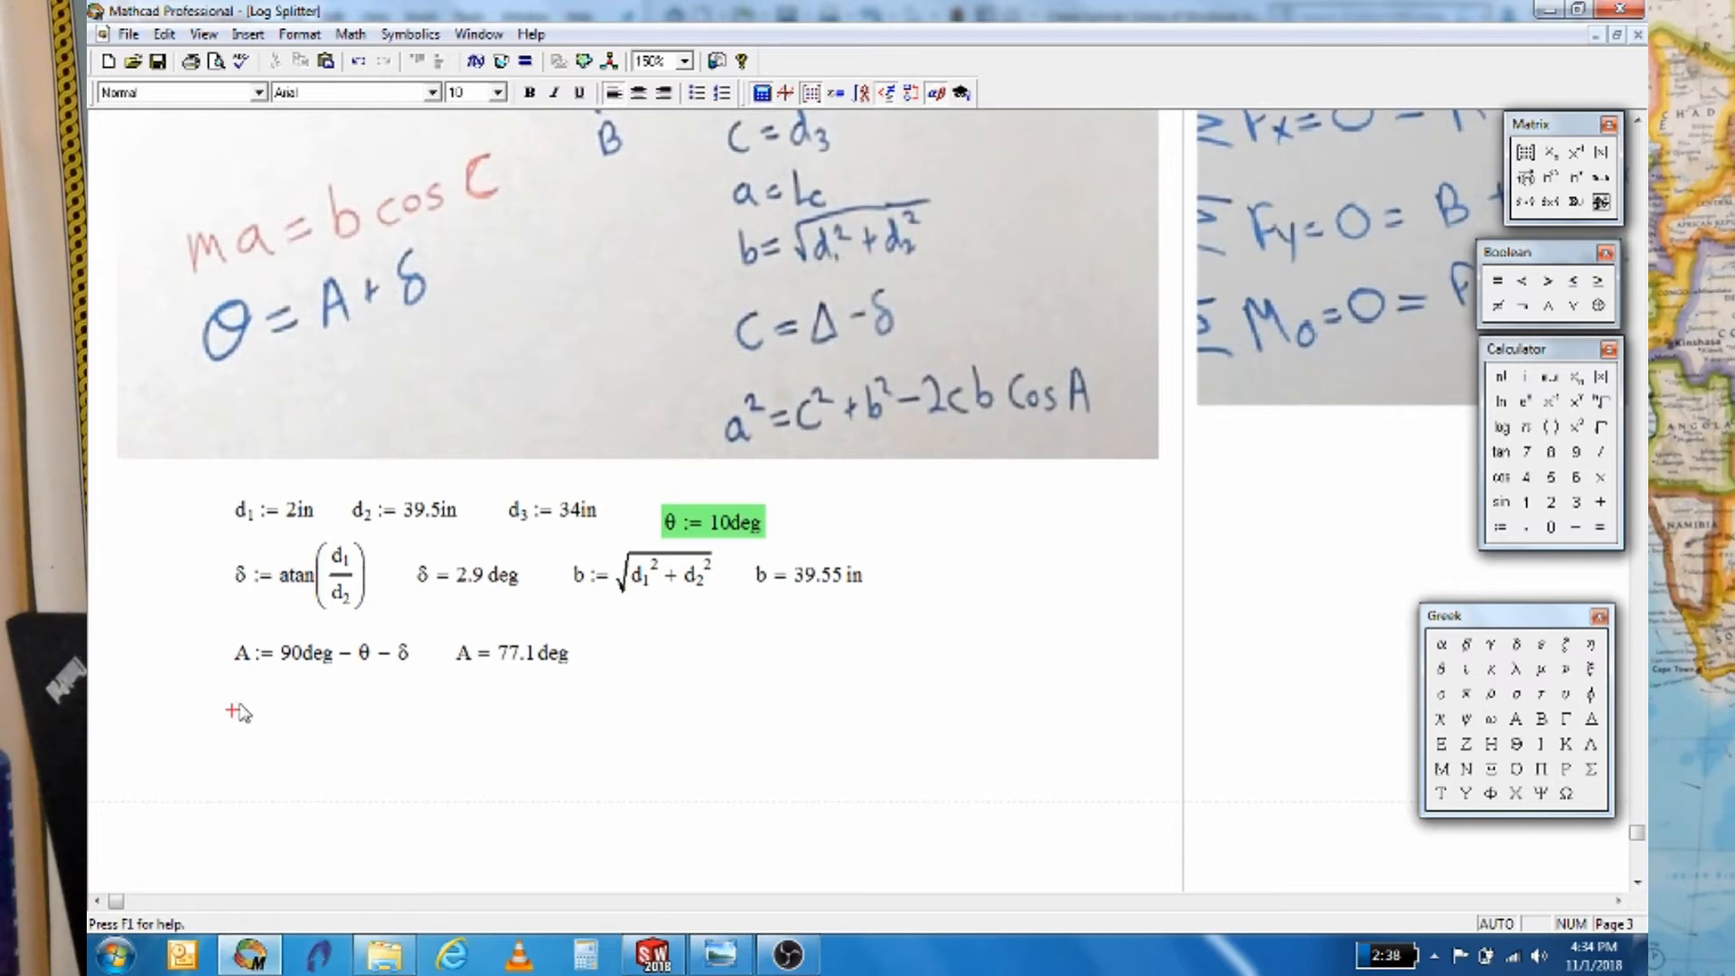
{"action": "scroll", "coordinate": [762, 680], "scroll_direction": "up", "scroll_amount": 5}
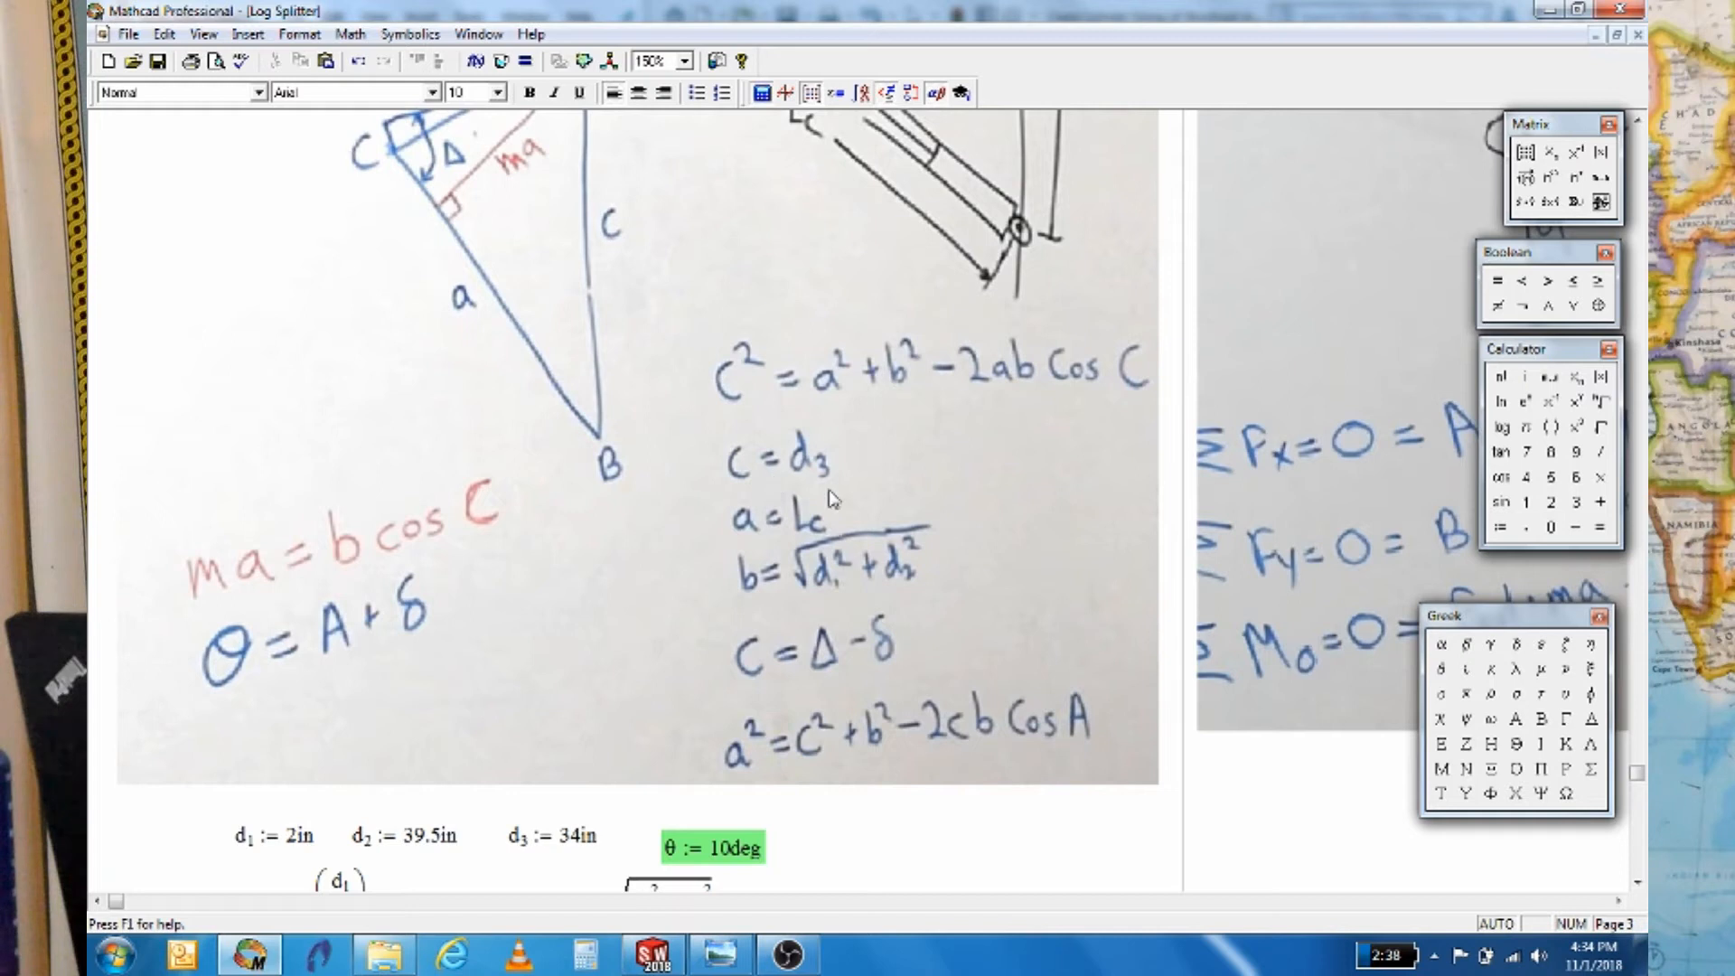
{"action": "scroll", "coordinate": [797, 559], "scroll_direction": "down", "scroll_amount": 3}
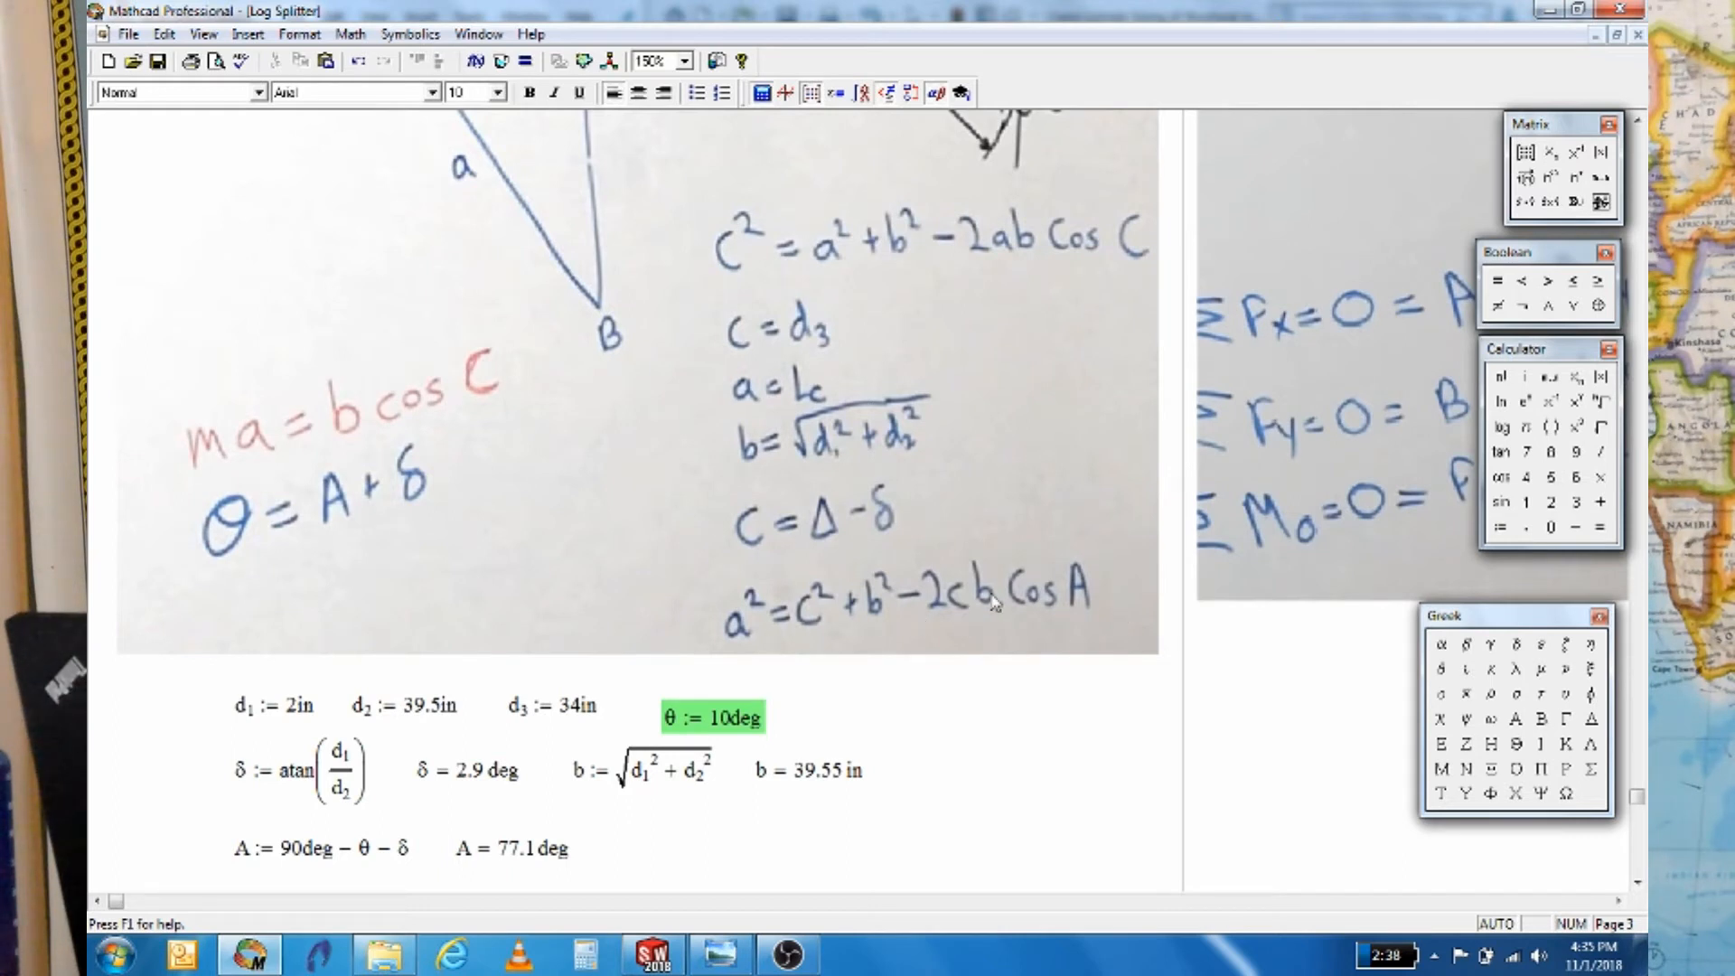
{"action": "scroll", "coordinate": [922, 683], "scroll_direction": "down", "scroll_amount": 3}
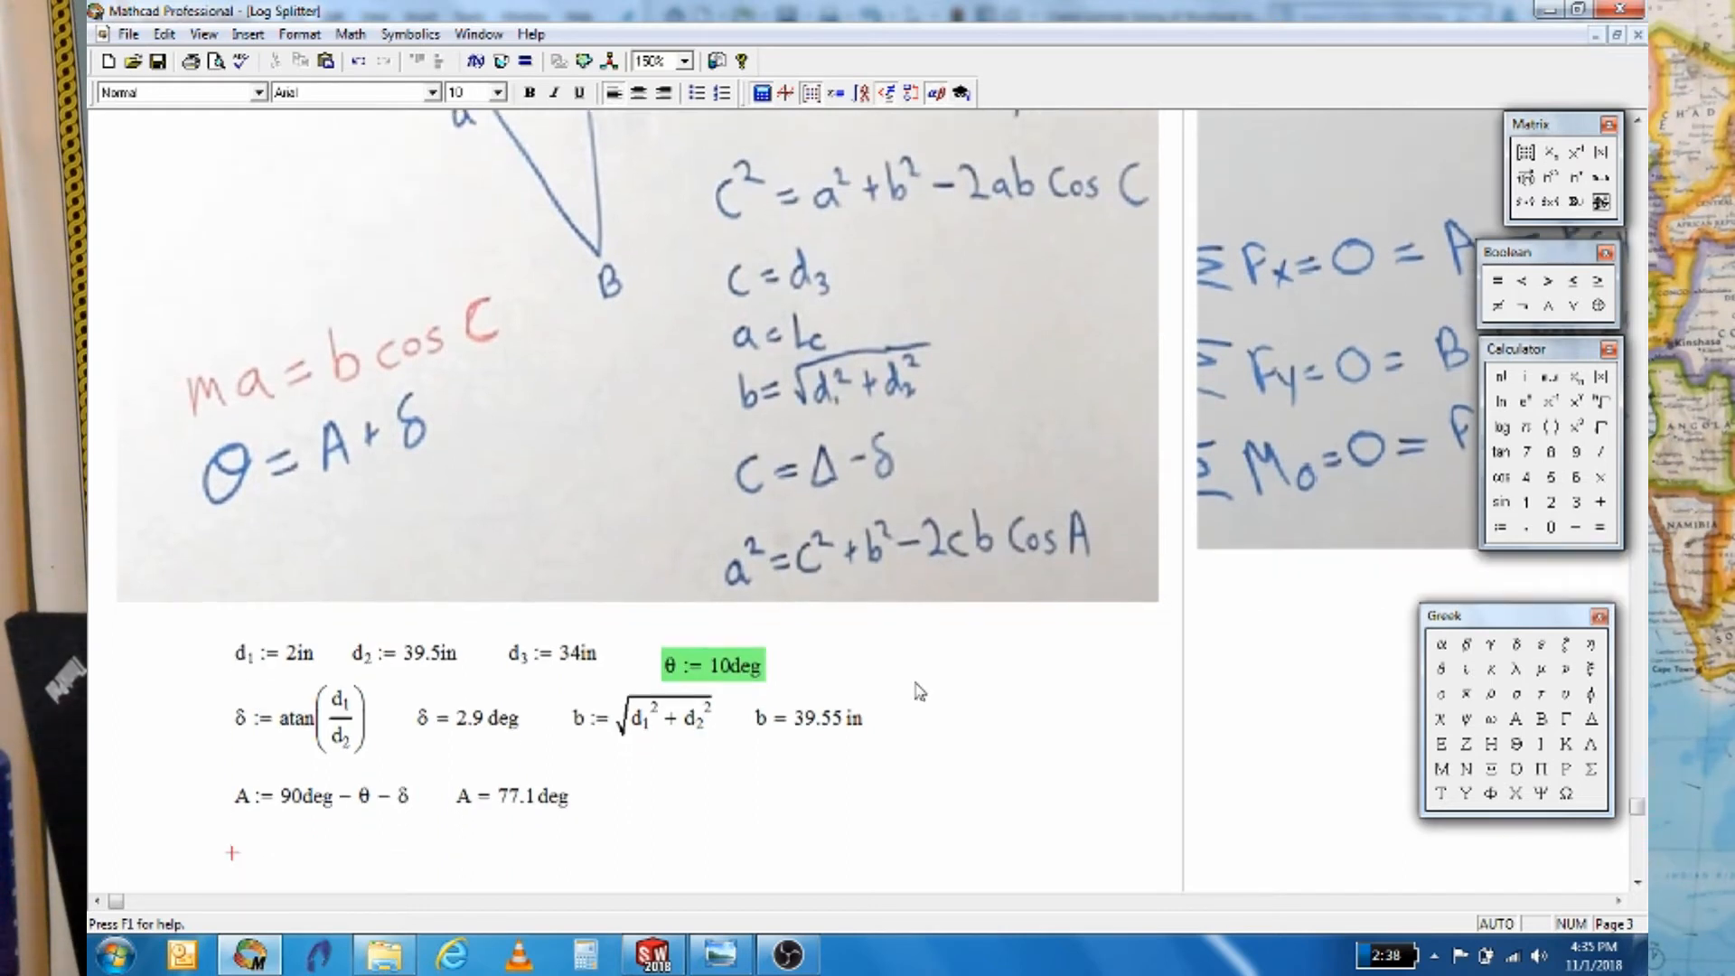
{"action": "left_click", "coordinate": [233, 812]}
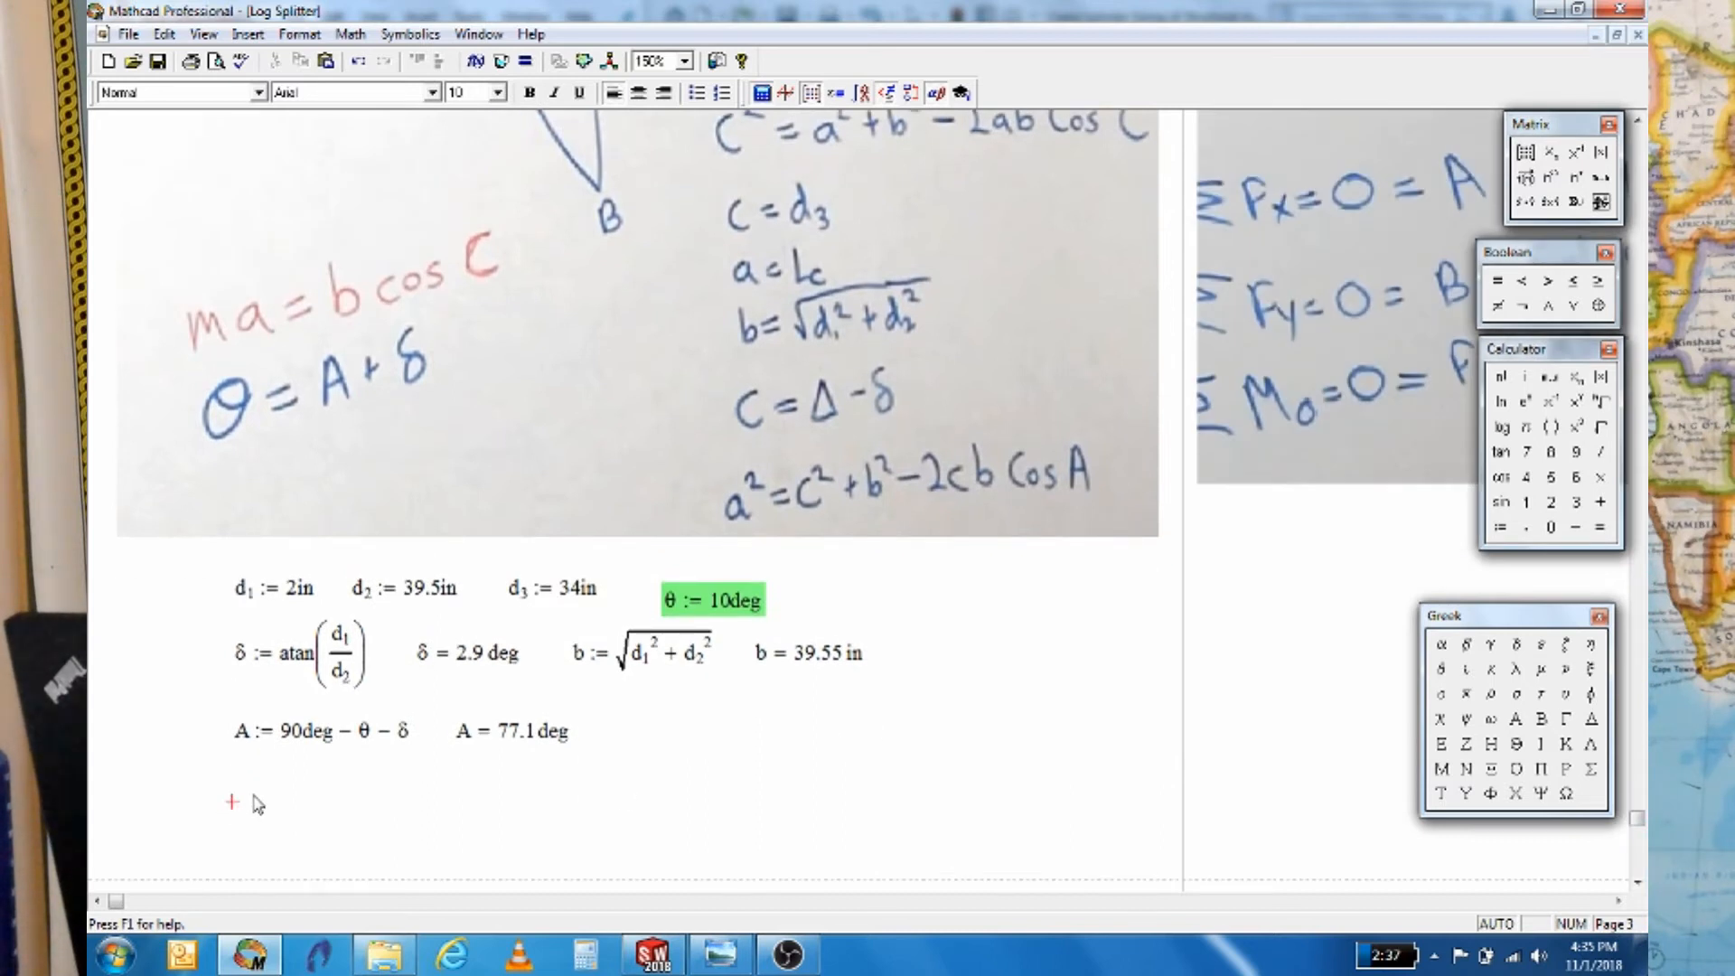
Define Lc := √(d3² + b² − 2·d3·b·cos(A))
{"action": "type", "text": "L."}
{"action": "type", "text": ":"}
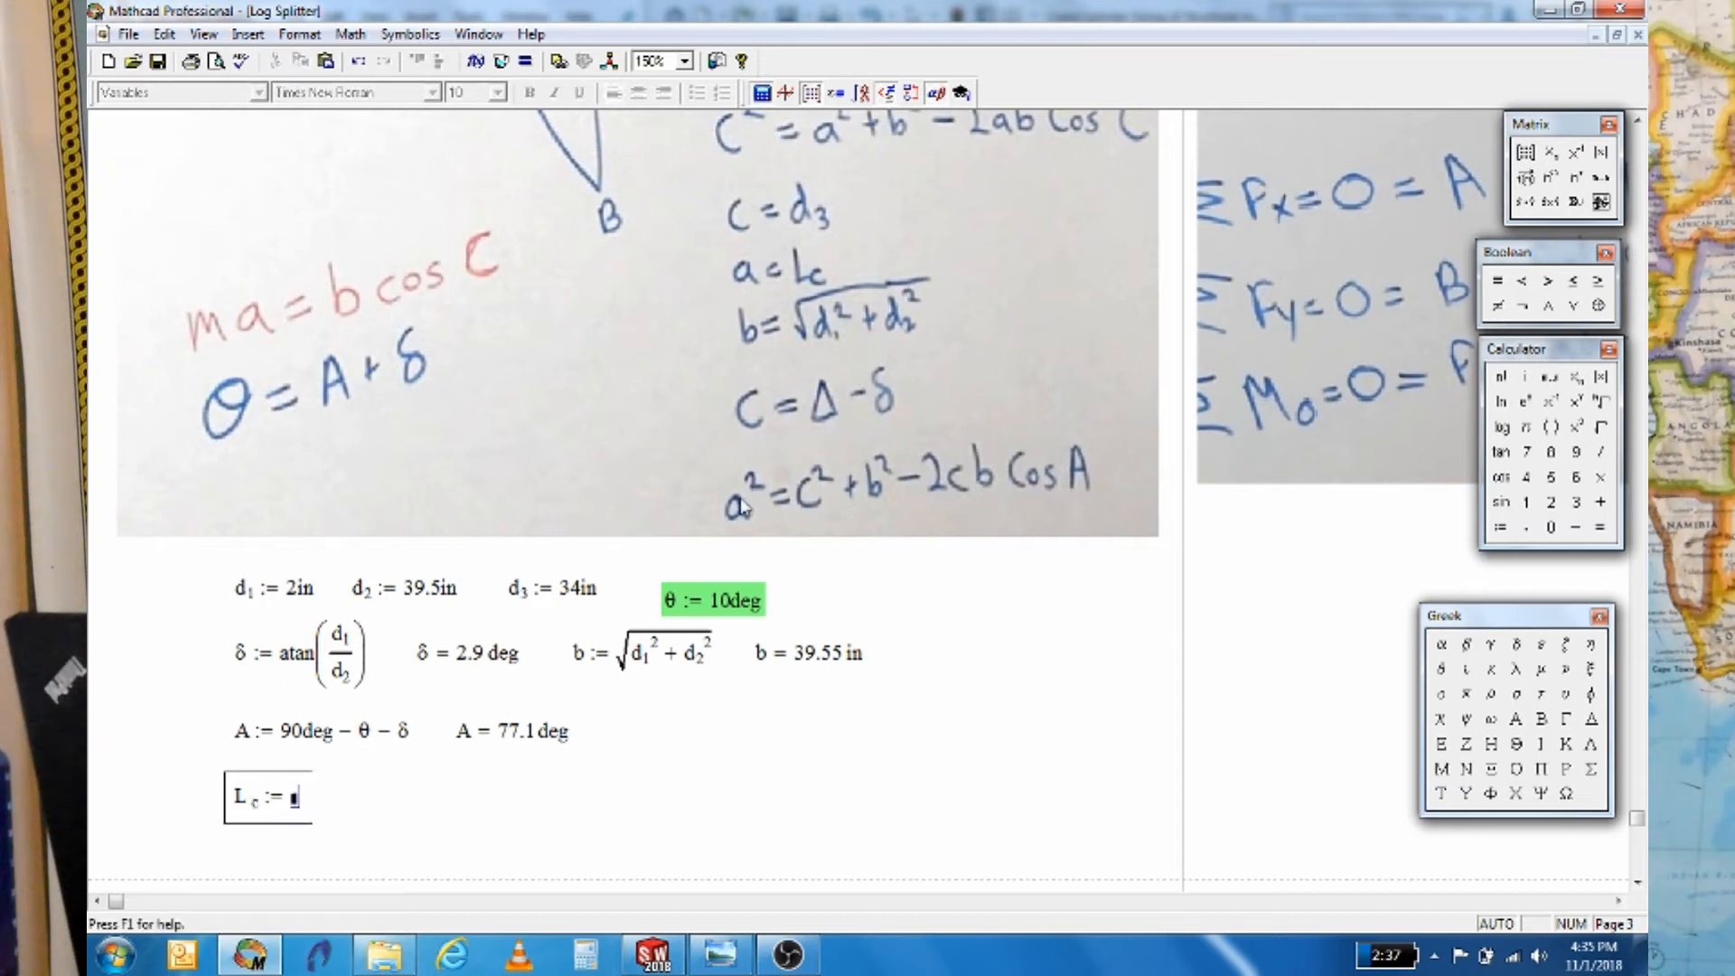
{"action": "left_click", "coordinate": [1602, 426]}
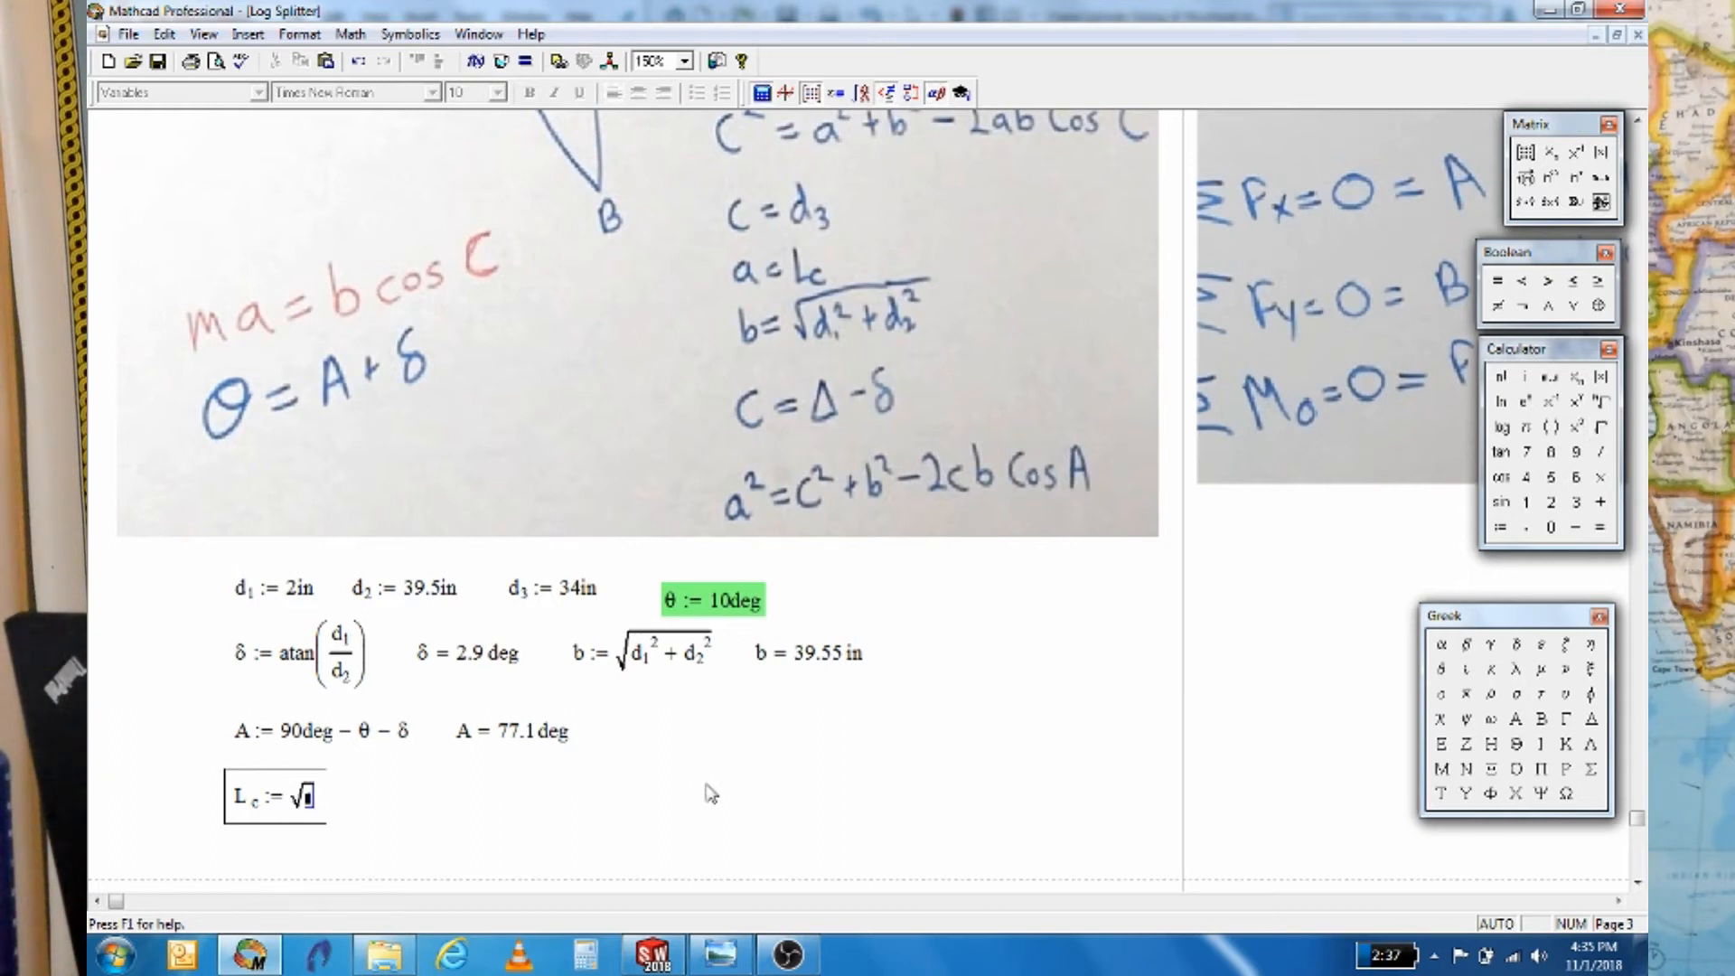
{"action": "scroll", "coordinate": [711, 794], "scroll_direction": "up", "scroll_amount": 5}
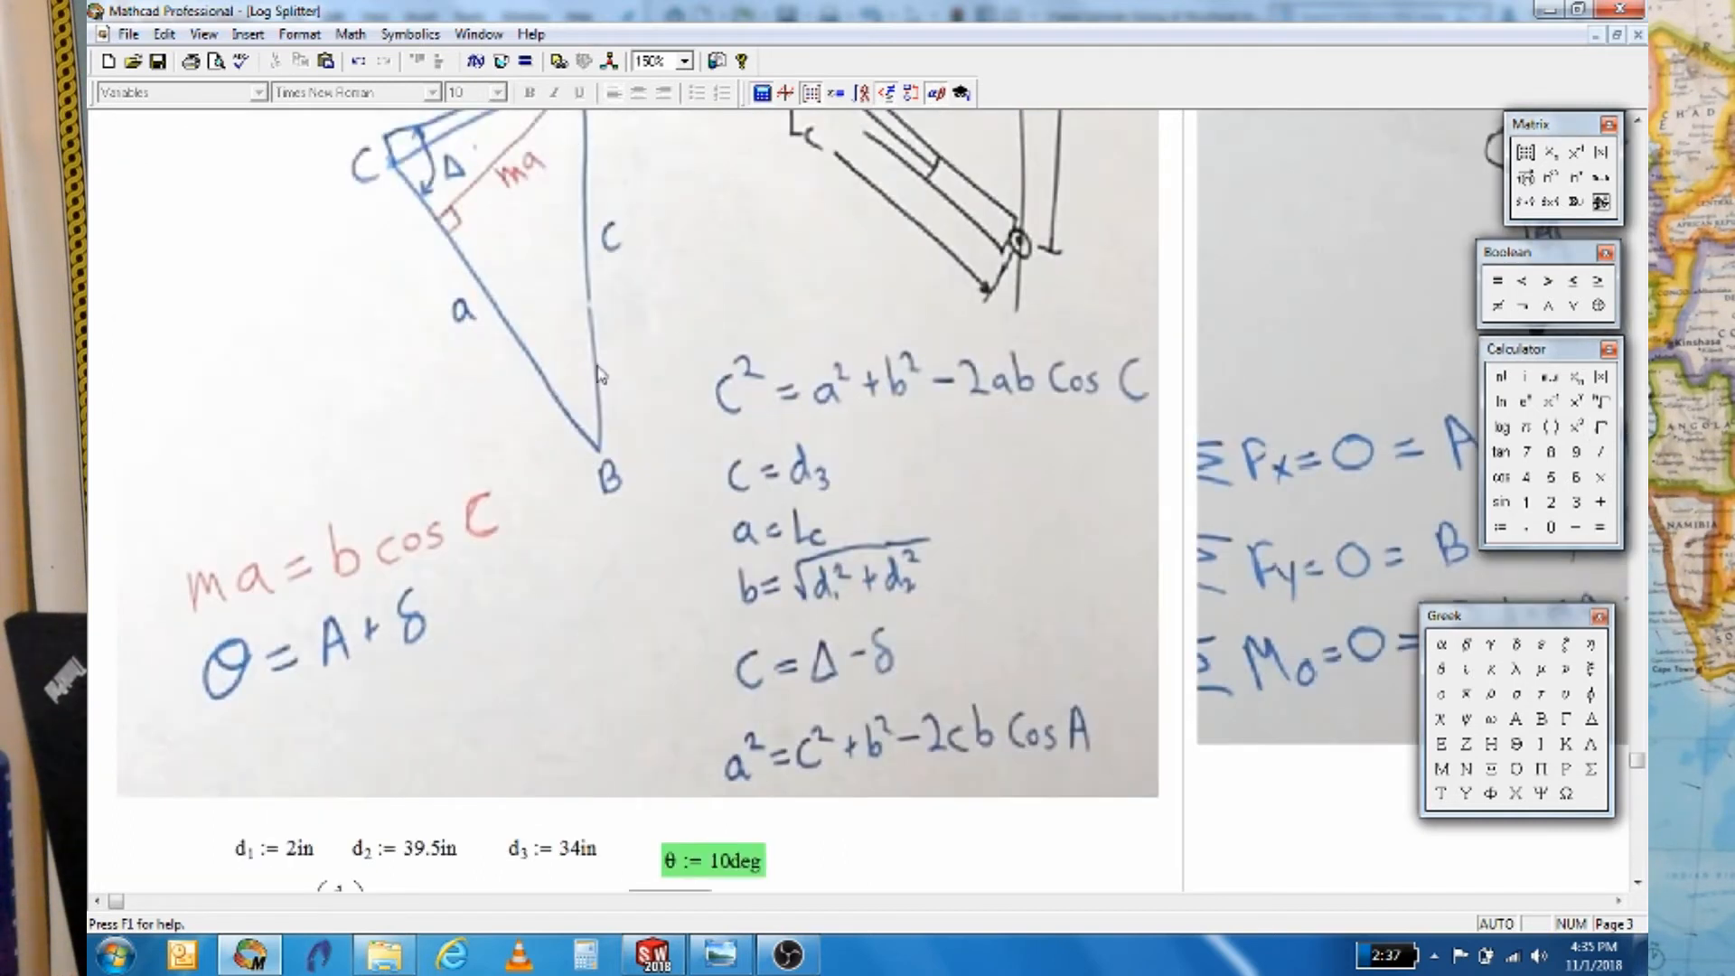
{"action": "scroll", "coordinate": [605, 620], "scroll_direction": "down", "scroll_amount": 1}
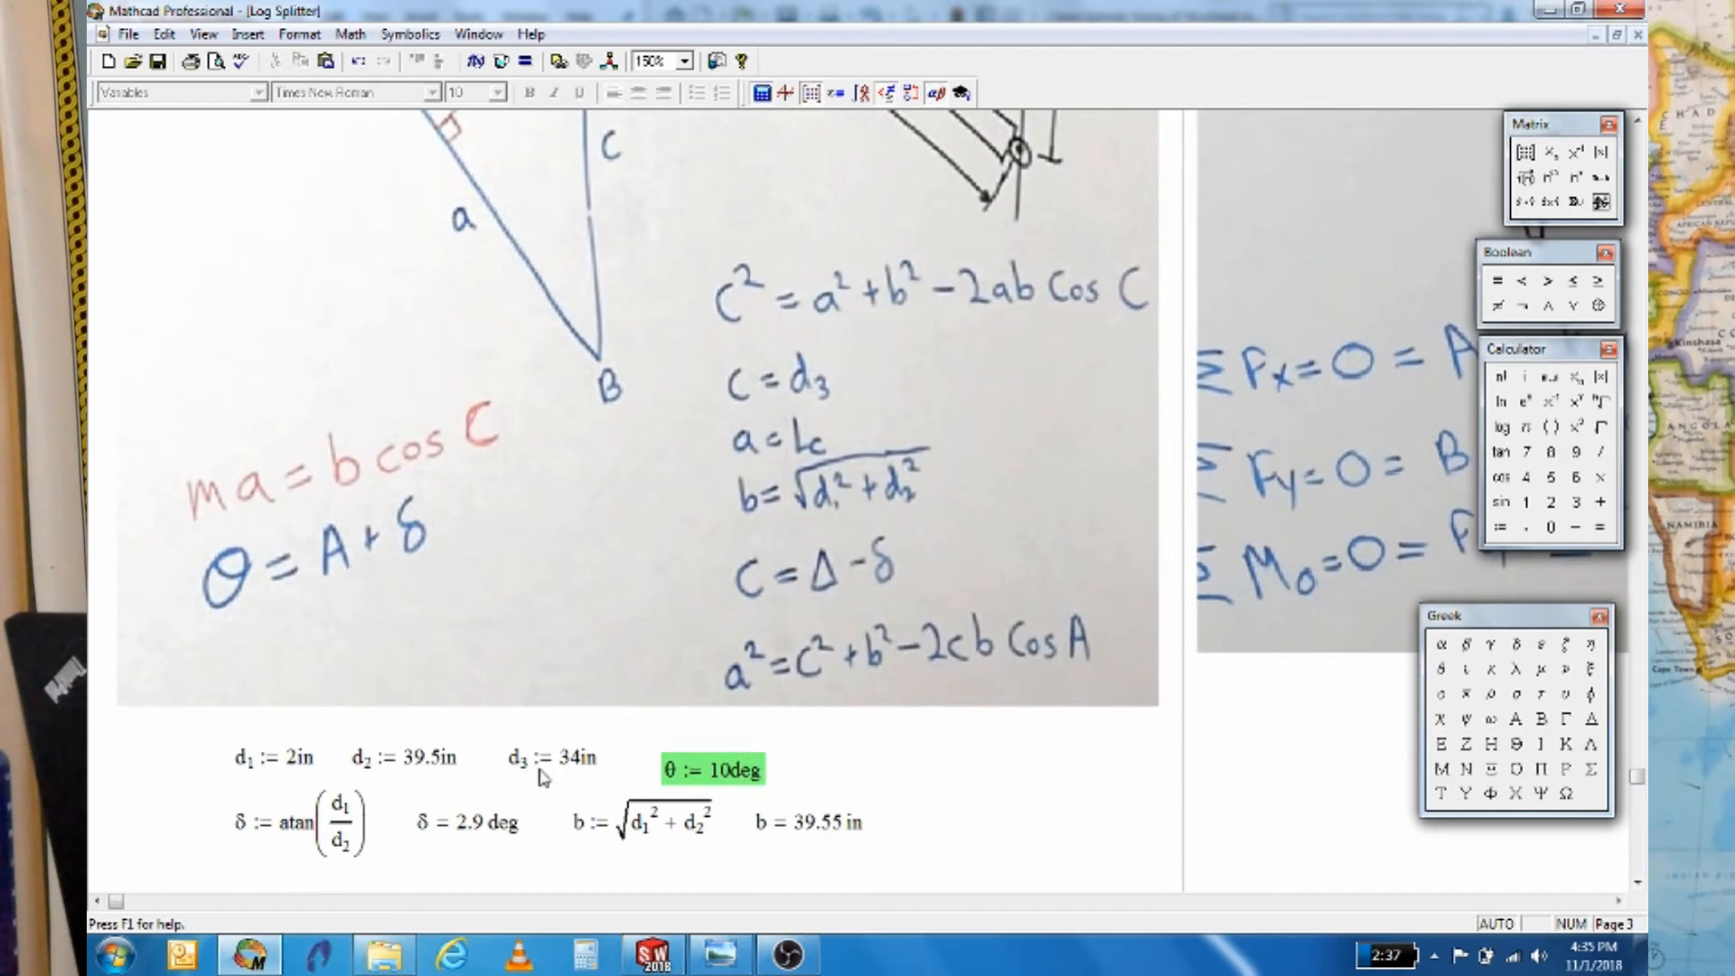
{"action": "scroll", "coordinate": [404, 868], "scroll_direction": "down", "scroll_amount": 4}
{"action": "type", "text": "d.3^2"}
{"action": "type", "text": "-"}
{"action": "key", "text": "BackSpace"}
{"action": "key", "text": "BackSpace"}
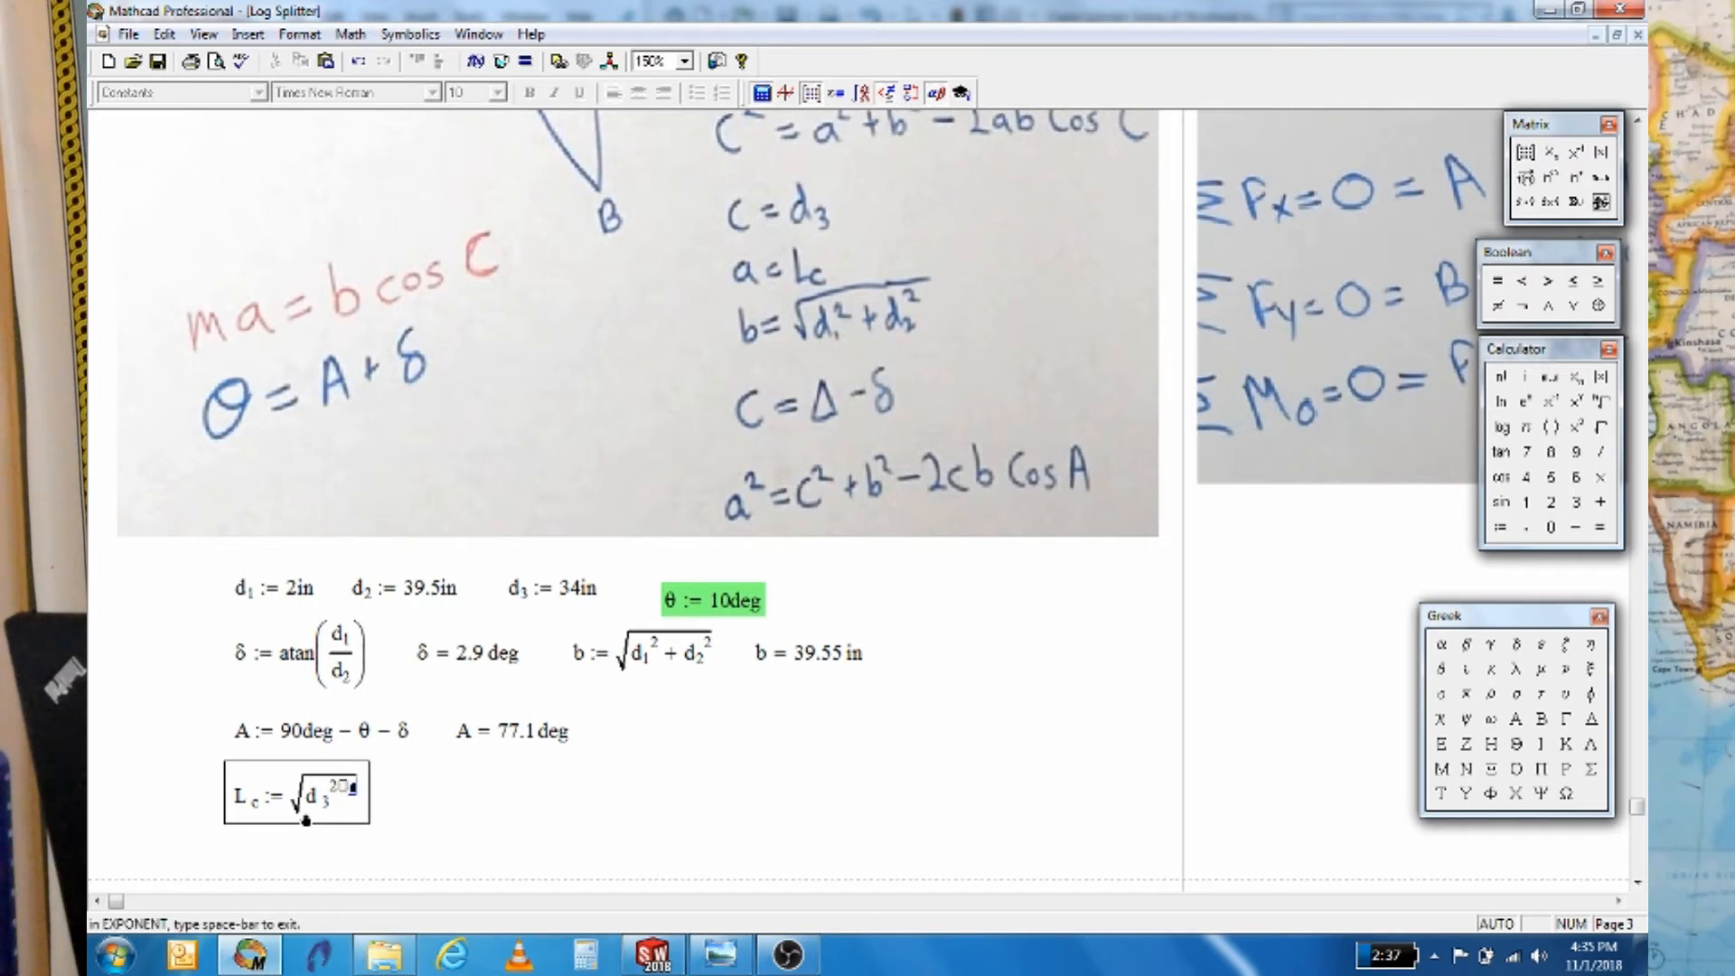
{"action": "key", "text": "space"}
{"action": "type", "text": "+ b^2"}
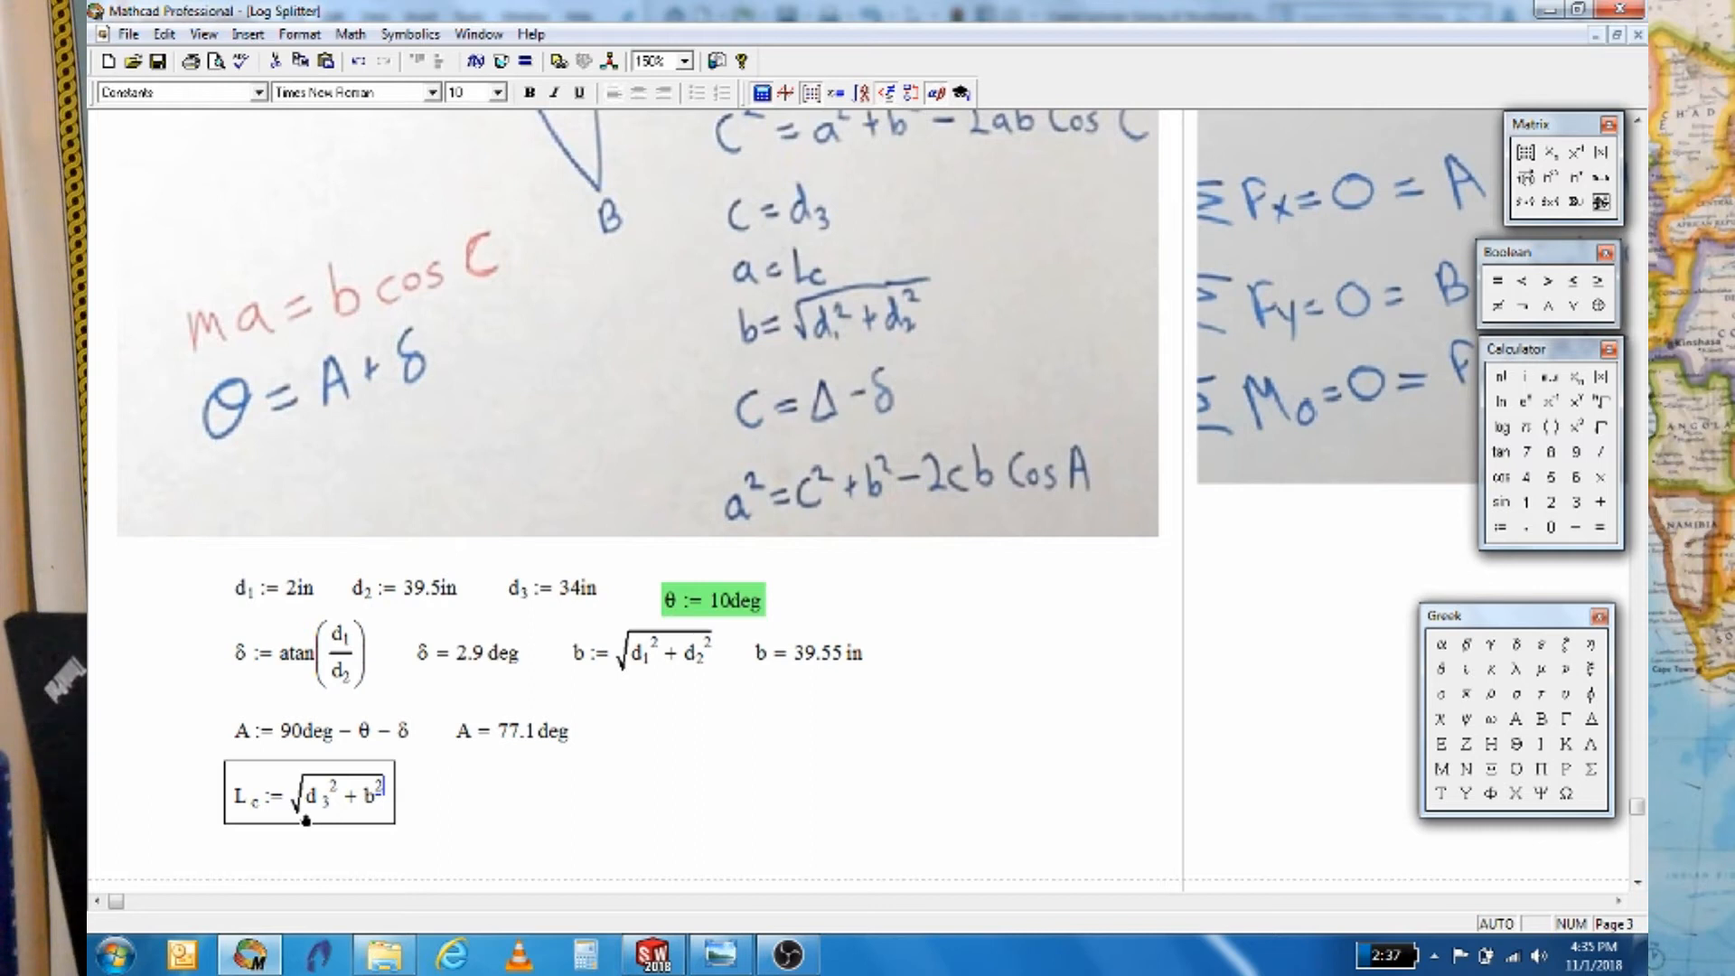
{"action": "key", "text": "space"}
{"action": "type", "text": "-"}
{"action": "type", "text": "2"}
{"action": "type", "text": "*"}
{"action": "type", "text": "c"}
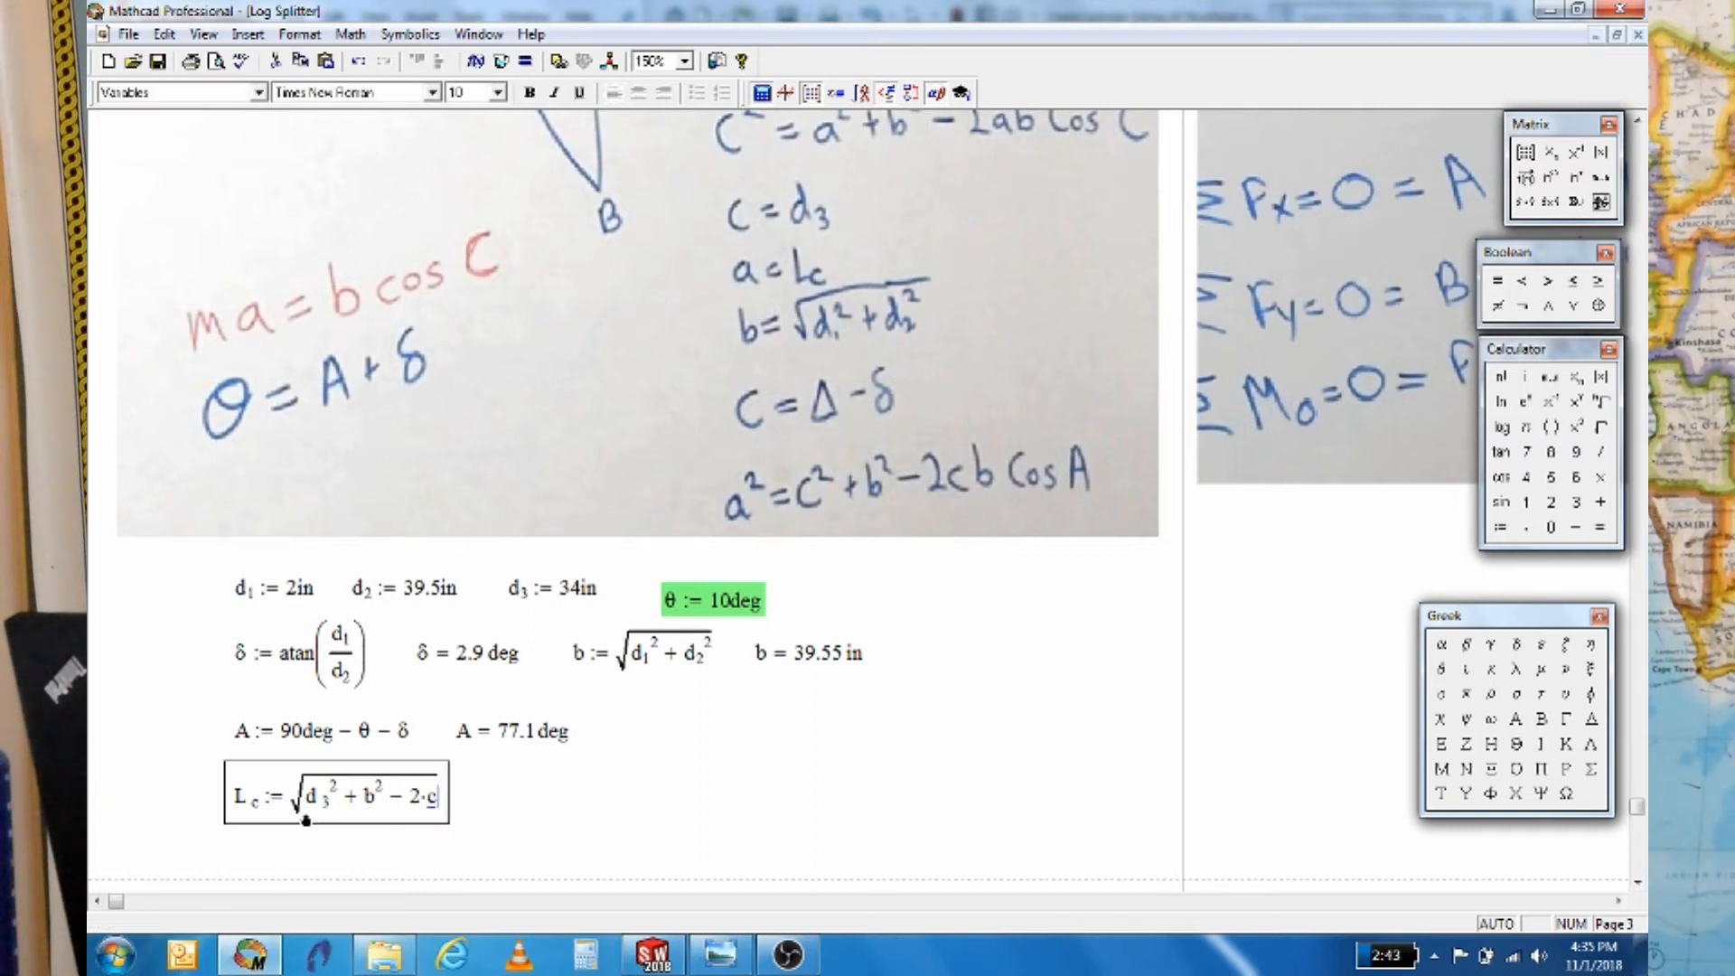
{"action": "key", "text": "BackSpace"}
{"action": "type", "text": "d"}
{"action": "type", "text": ".3*b"}
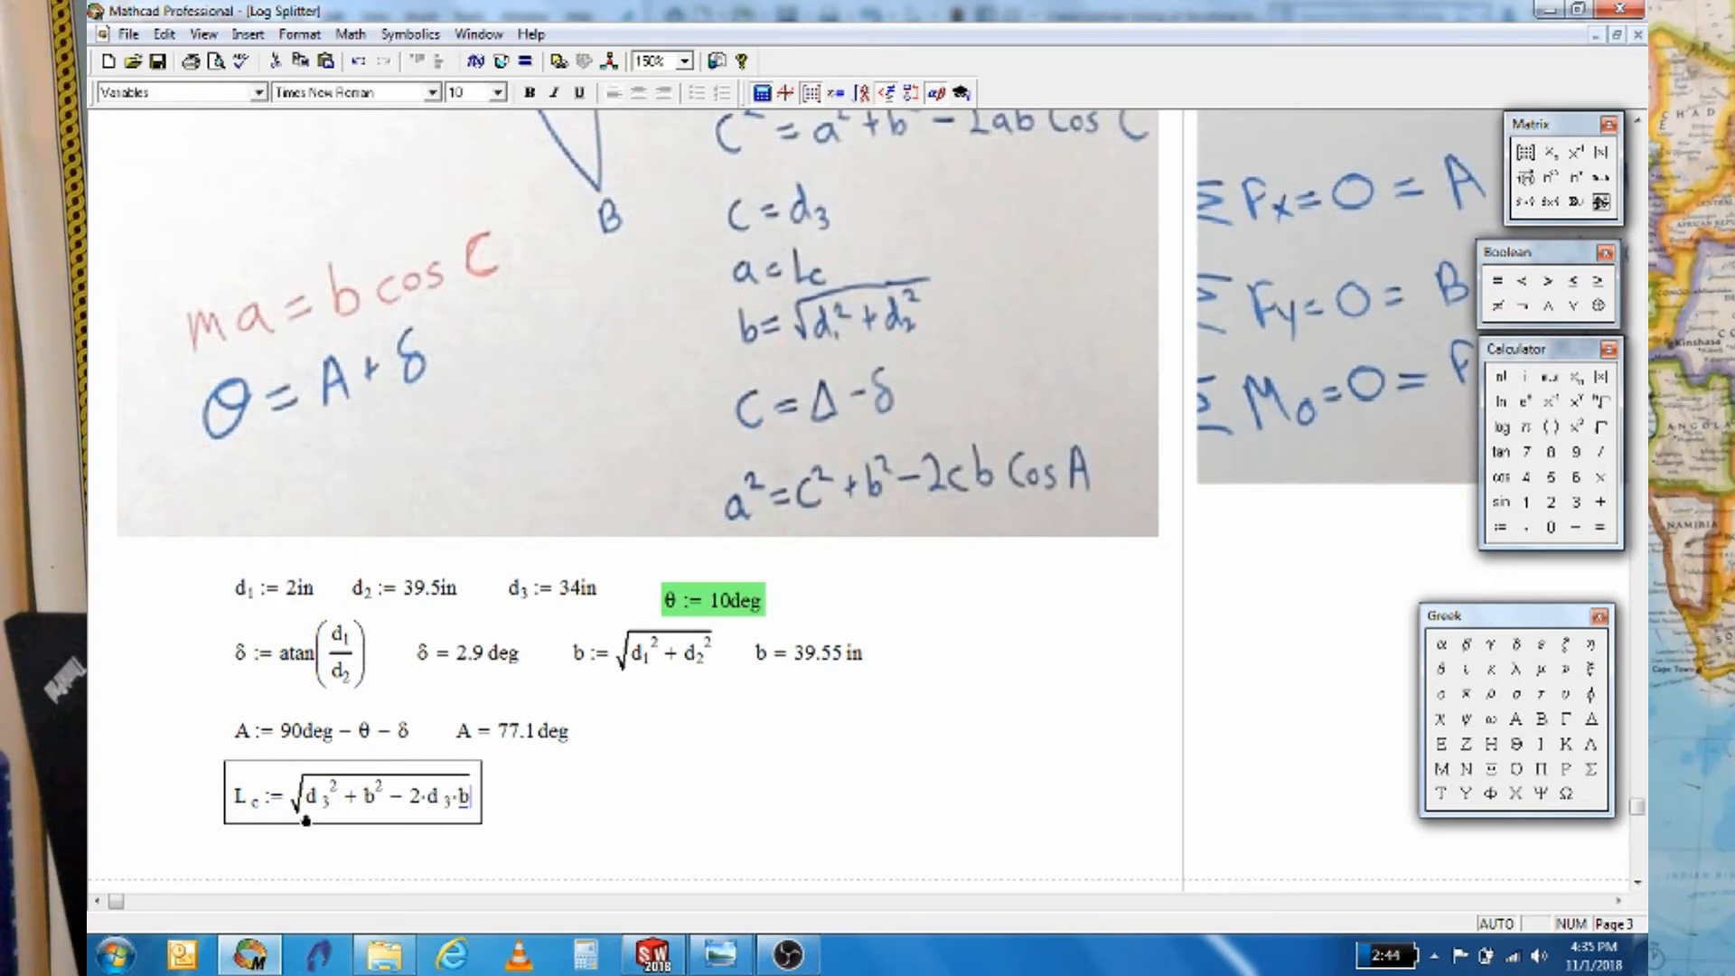
{"action": "type", "text": "*"}
{"action": "type", "text": "cos"}
{"action": "type", "text": "(A)"}
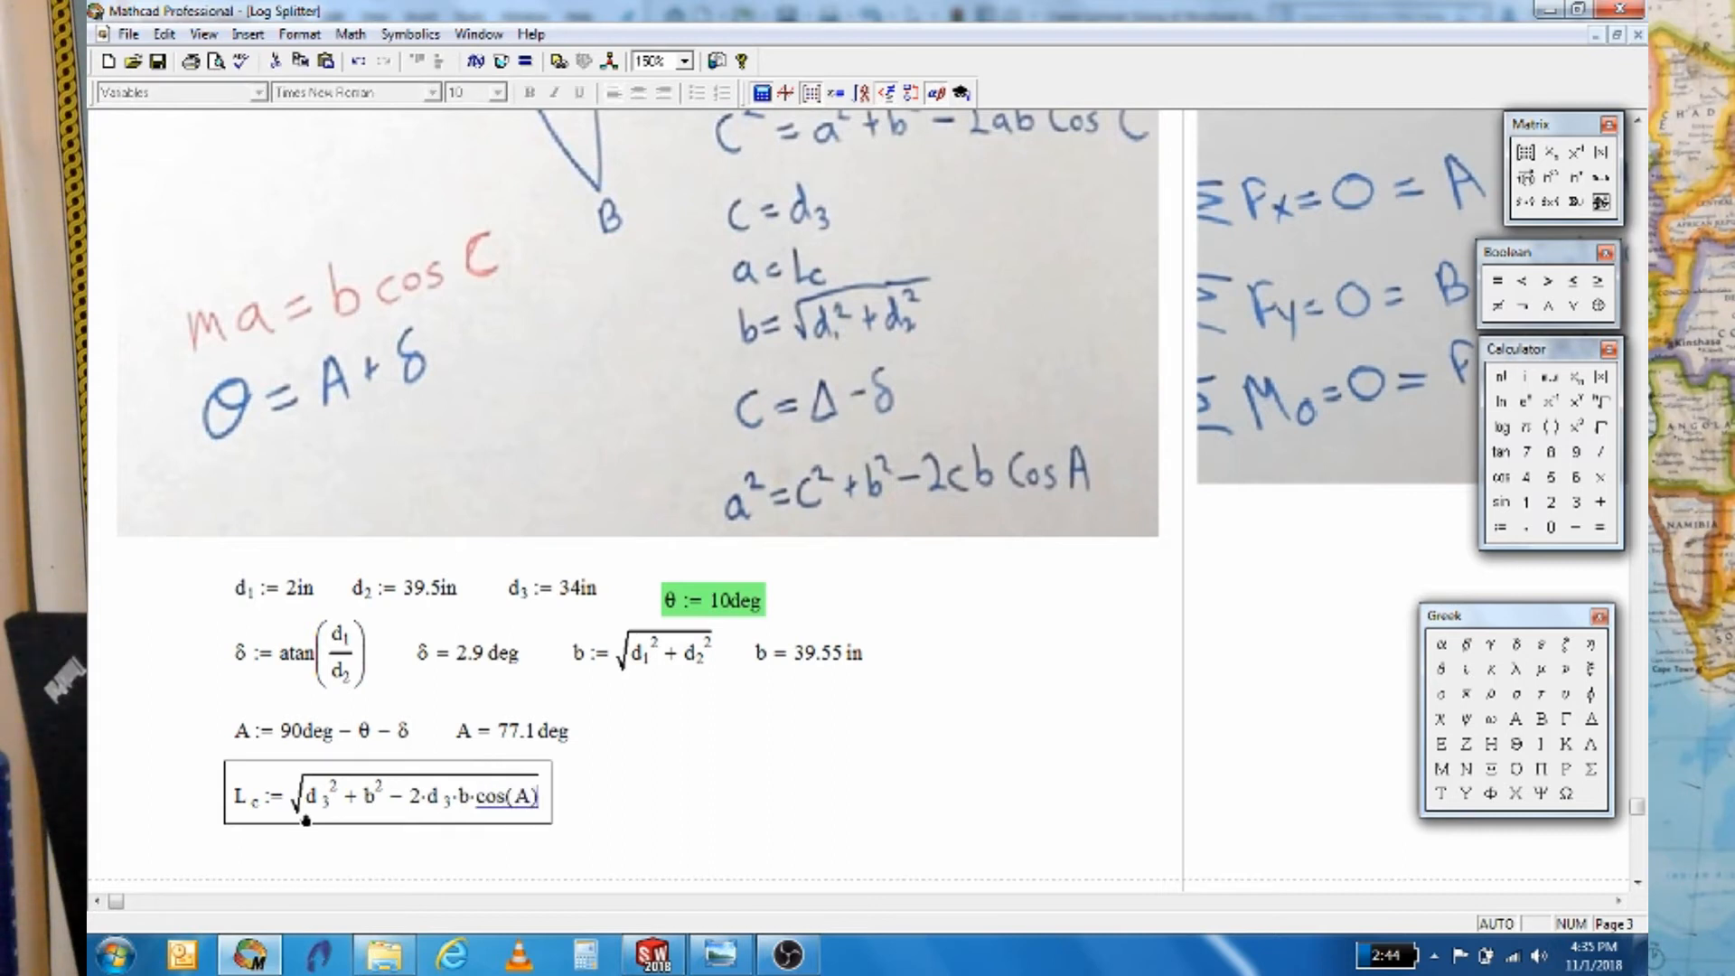
{"action": "key", "text": "Right"}
{"action": "key", "text": "Right"}
Evaluate Lc and display it in inches as 46.04 in
{"action": "type", "text": "L.c="}
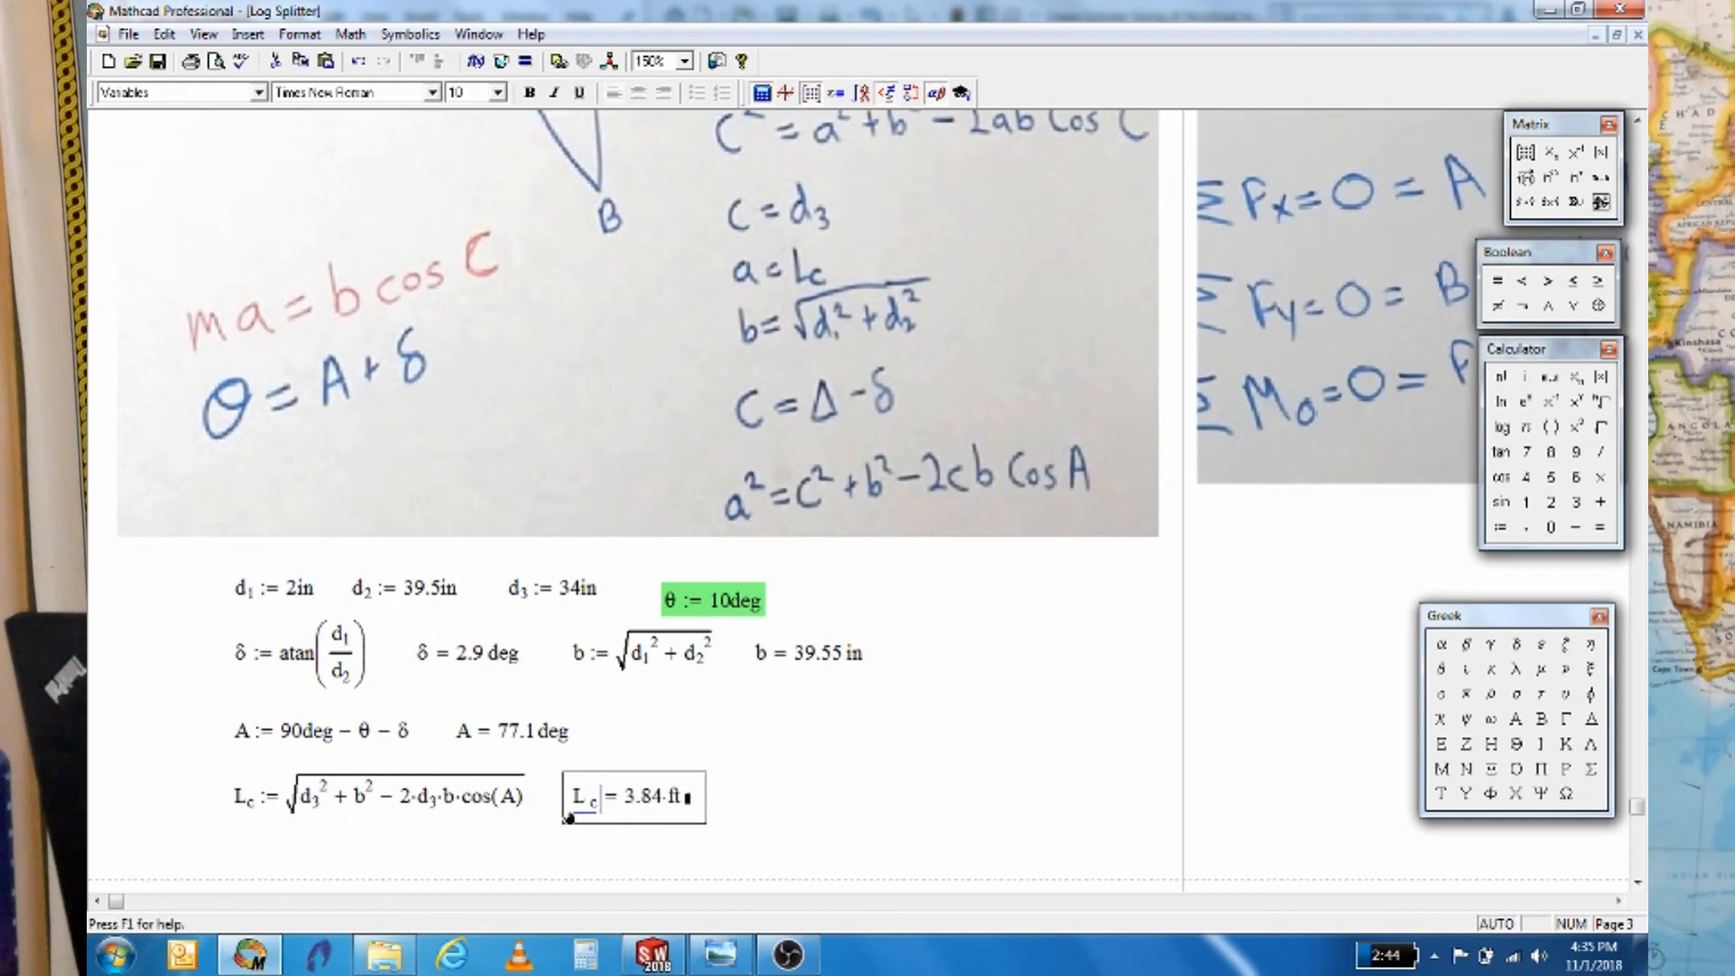
{"action": "left_click", "coordinate": [692, 801]}
{"action": "type", "text": "in"}
{"action": "left_click", "coordinate": [779, 774]}
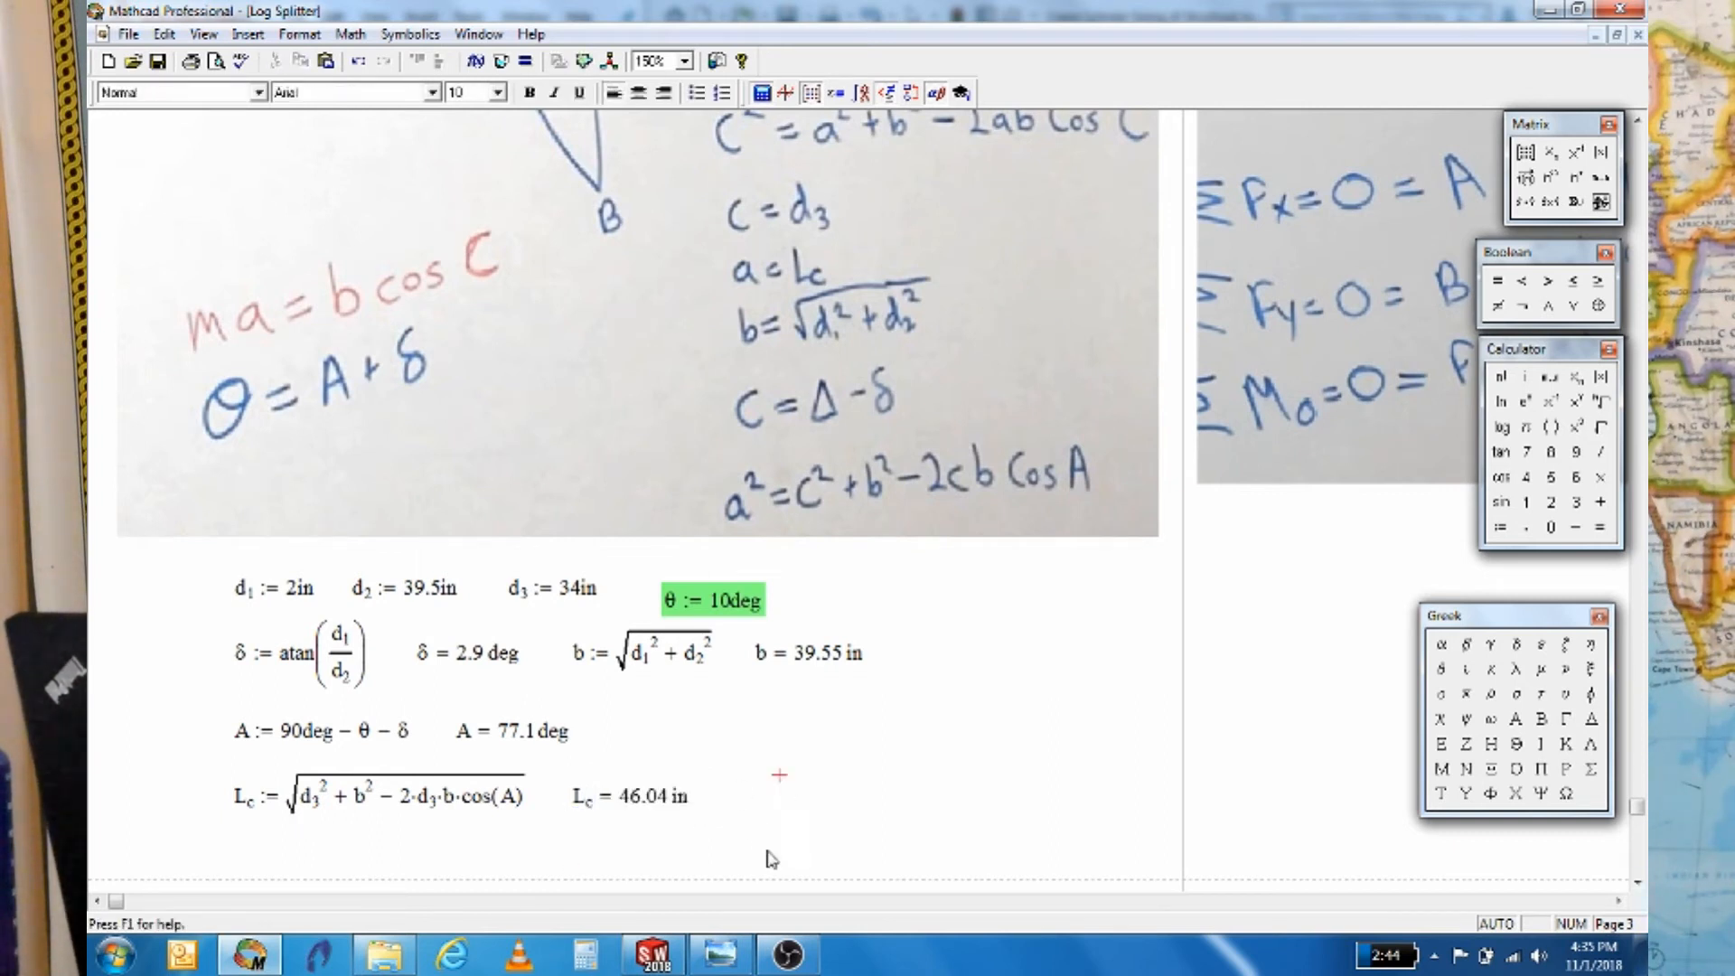
{"action": "left_click", "coordinate": [653, 954]}
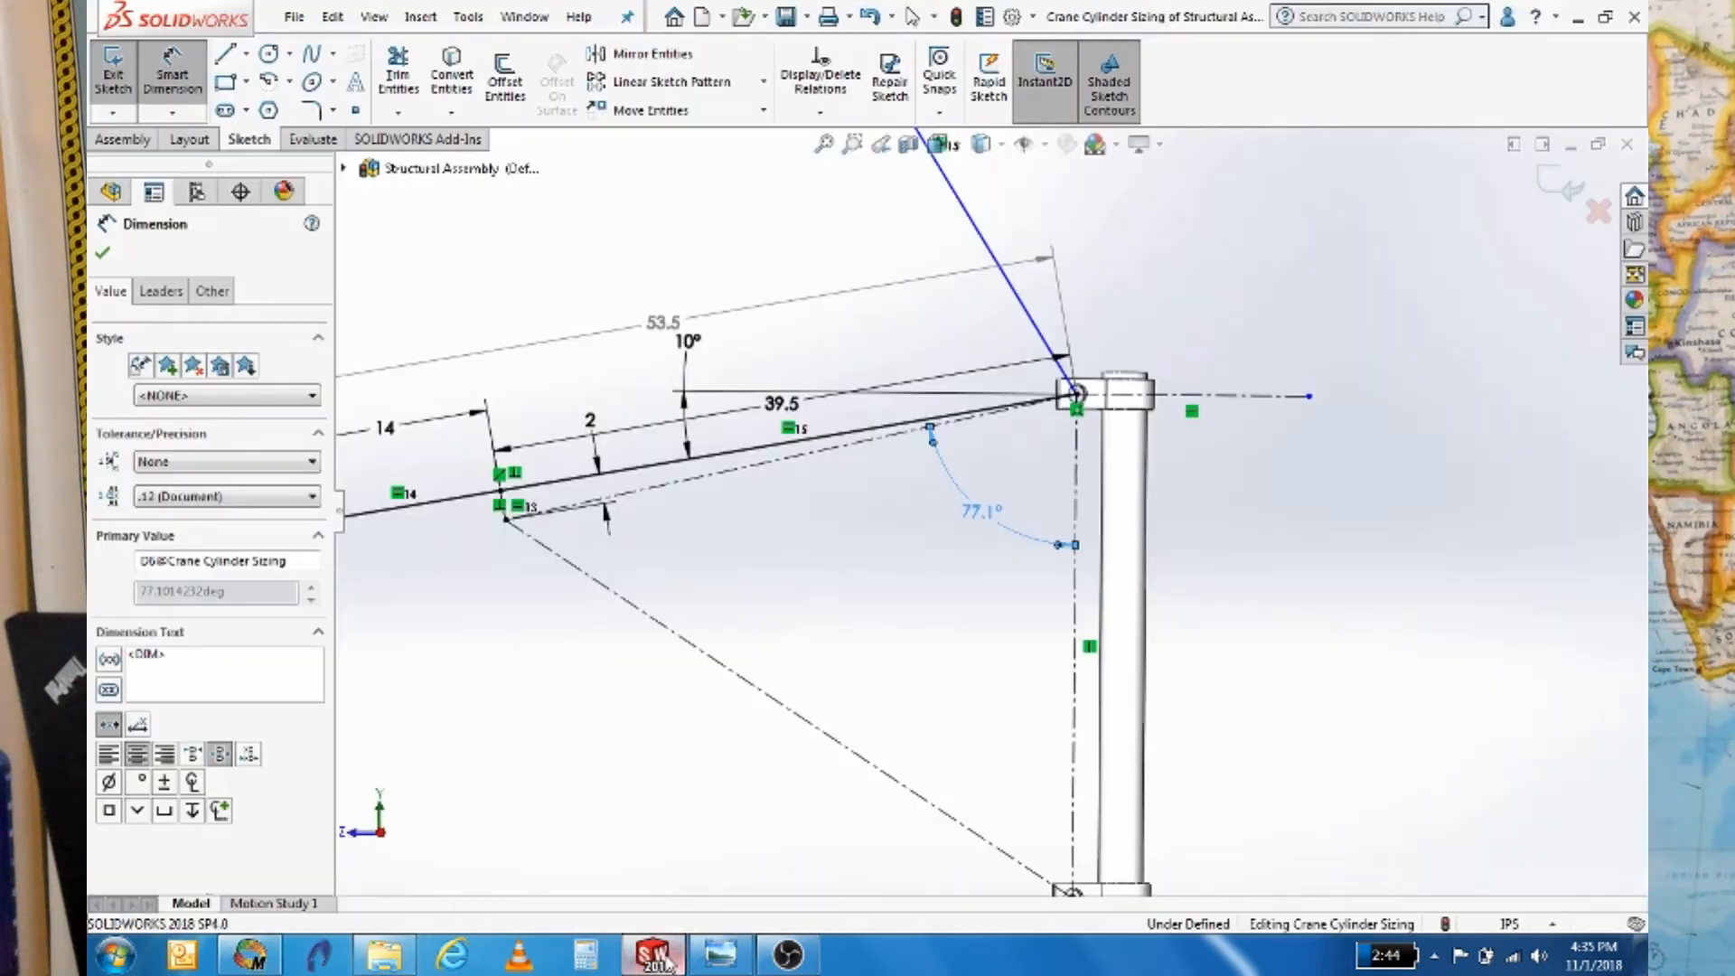
Add a driven 46.04 length dimension to the dash-dot construction line in SolidWorks
{"action": "key", "text": "f"}
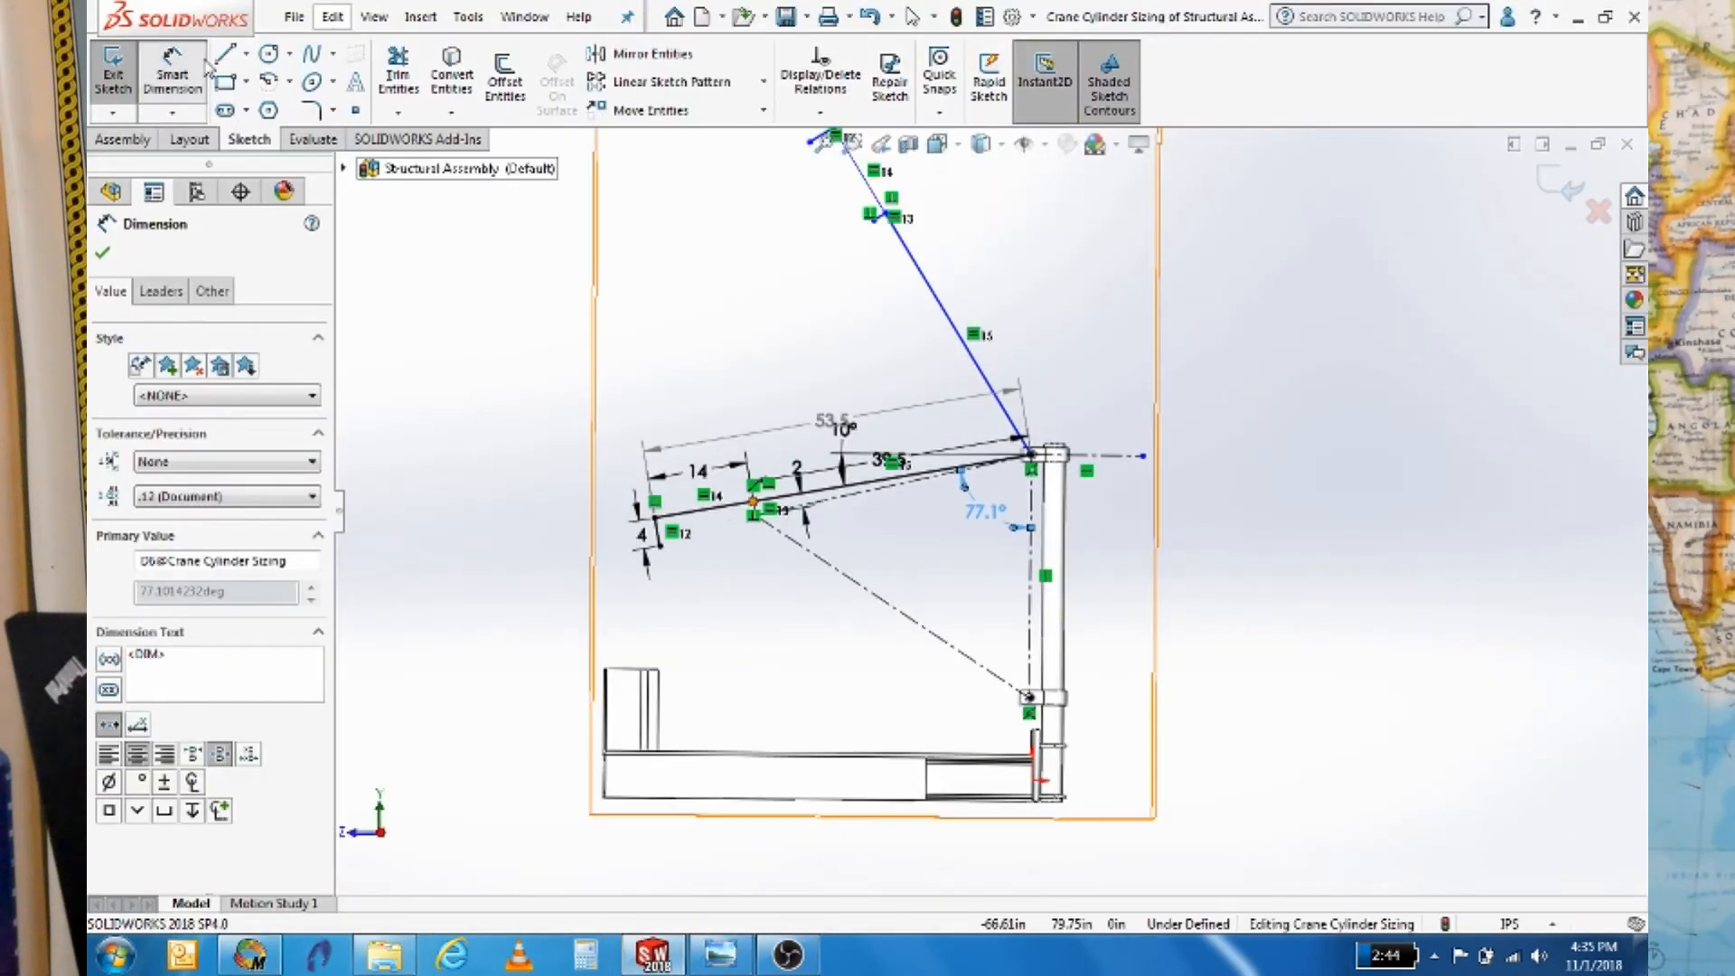
{"action": "left_click", "coordinate": [844, 579]}
{"action": "left_click", "coordinate": [814, 637]}
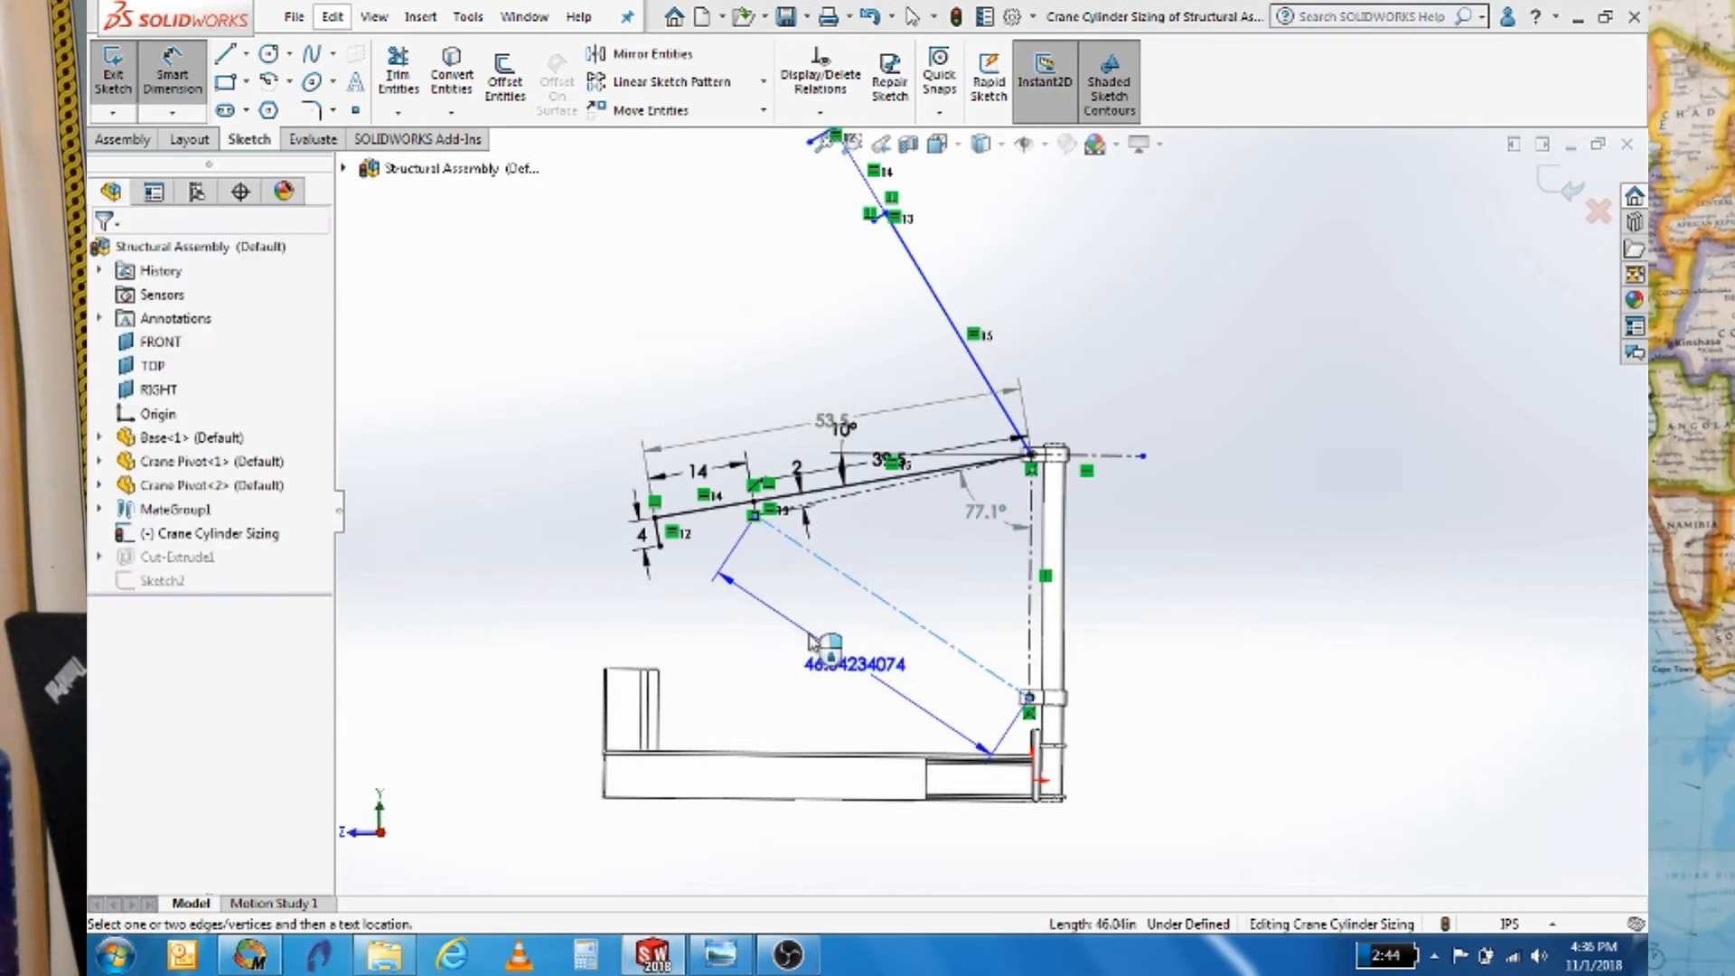
{"action": "left_click", "coordinate": [995, 473]}
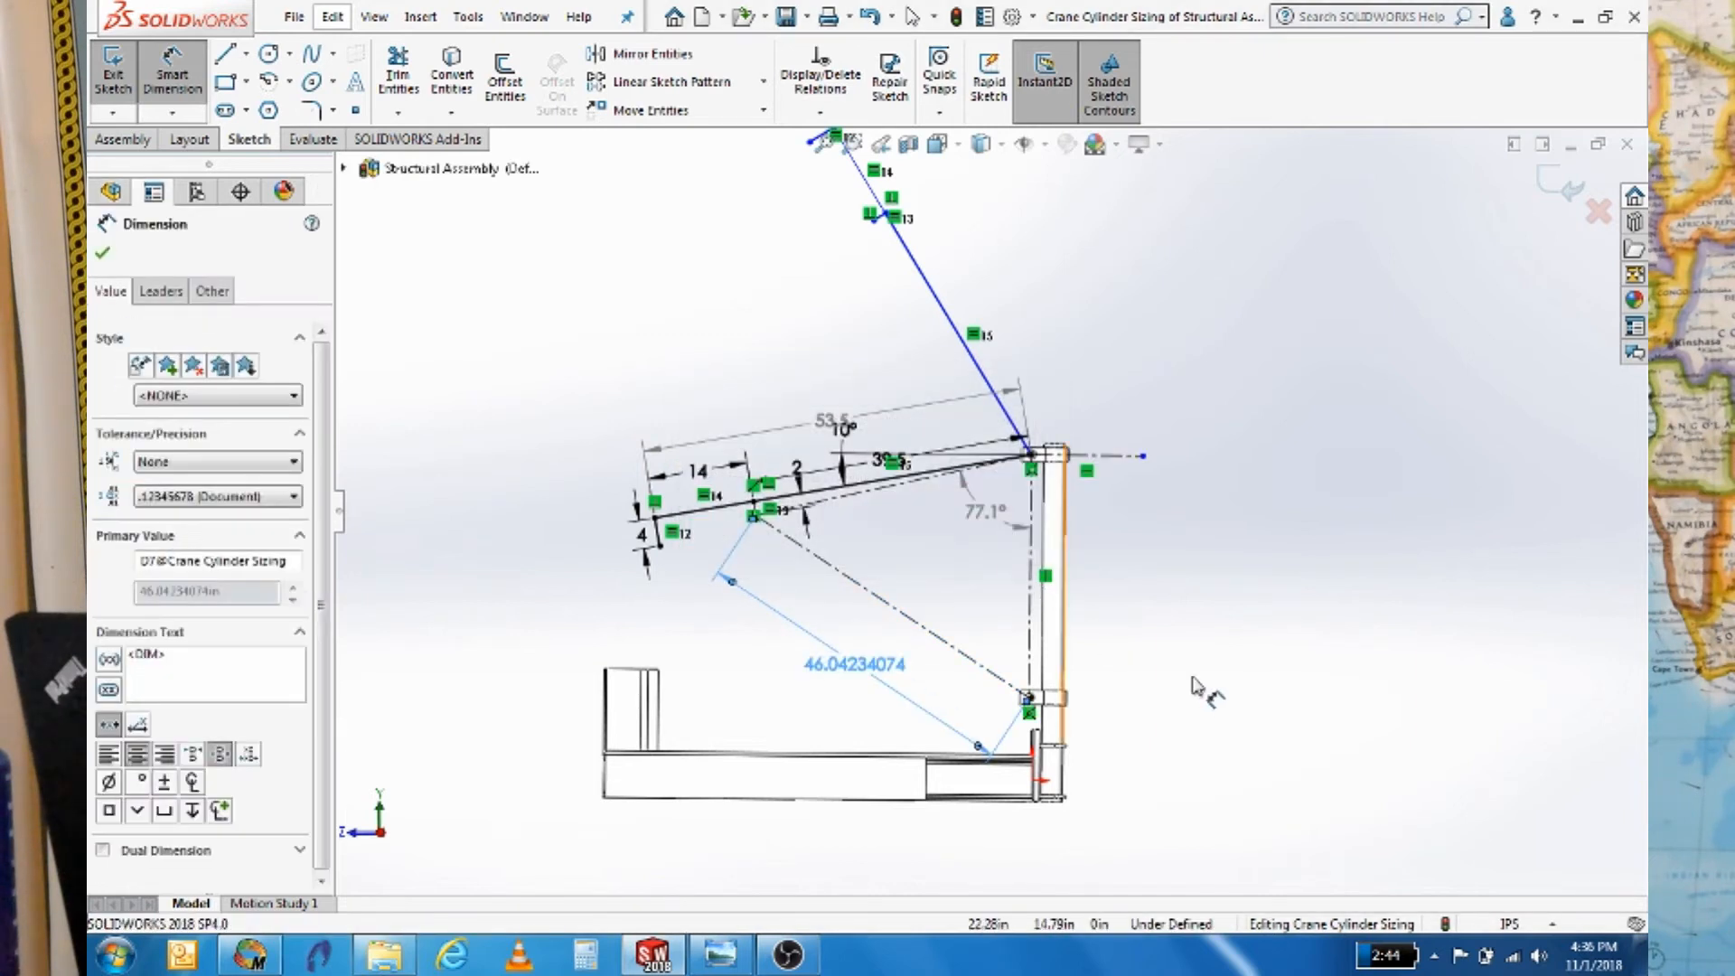
{"action": "scroll", "coordinate": [849, 707], "scroll_direction": "down", "scroll_amount": 3}
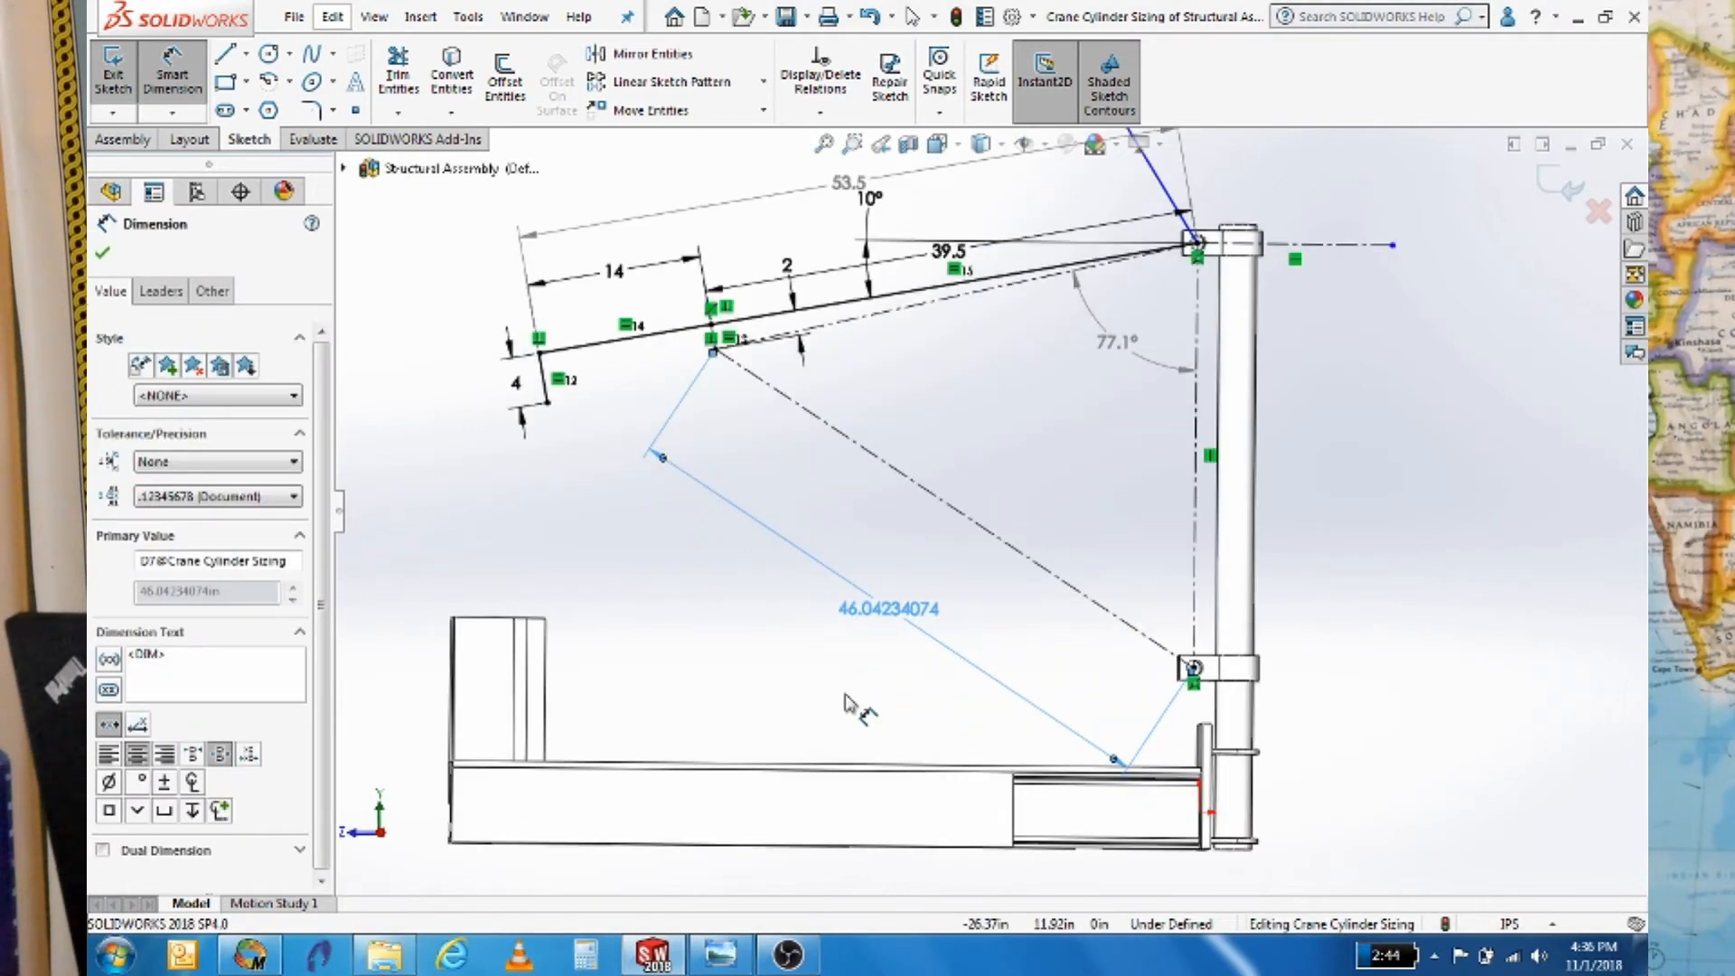
{"action": "left_click", "coordinate": [251, 956]}
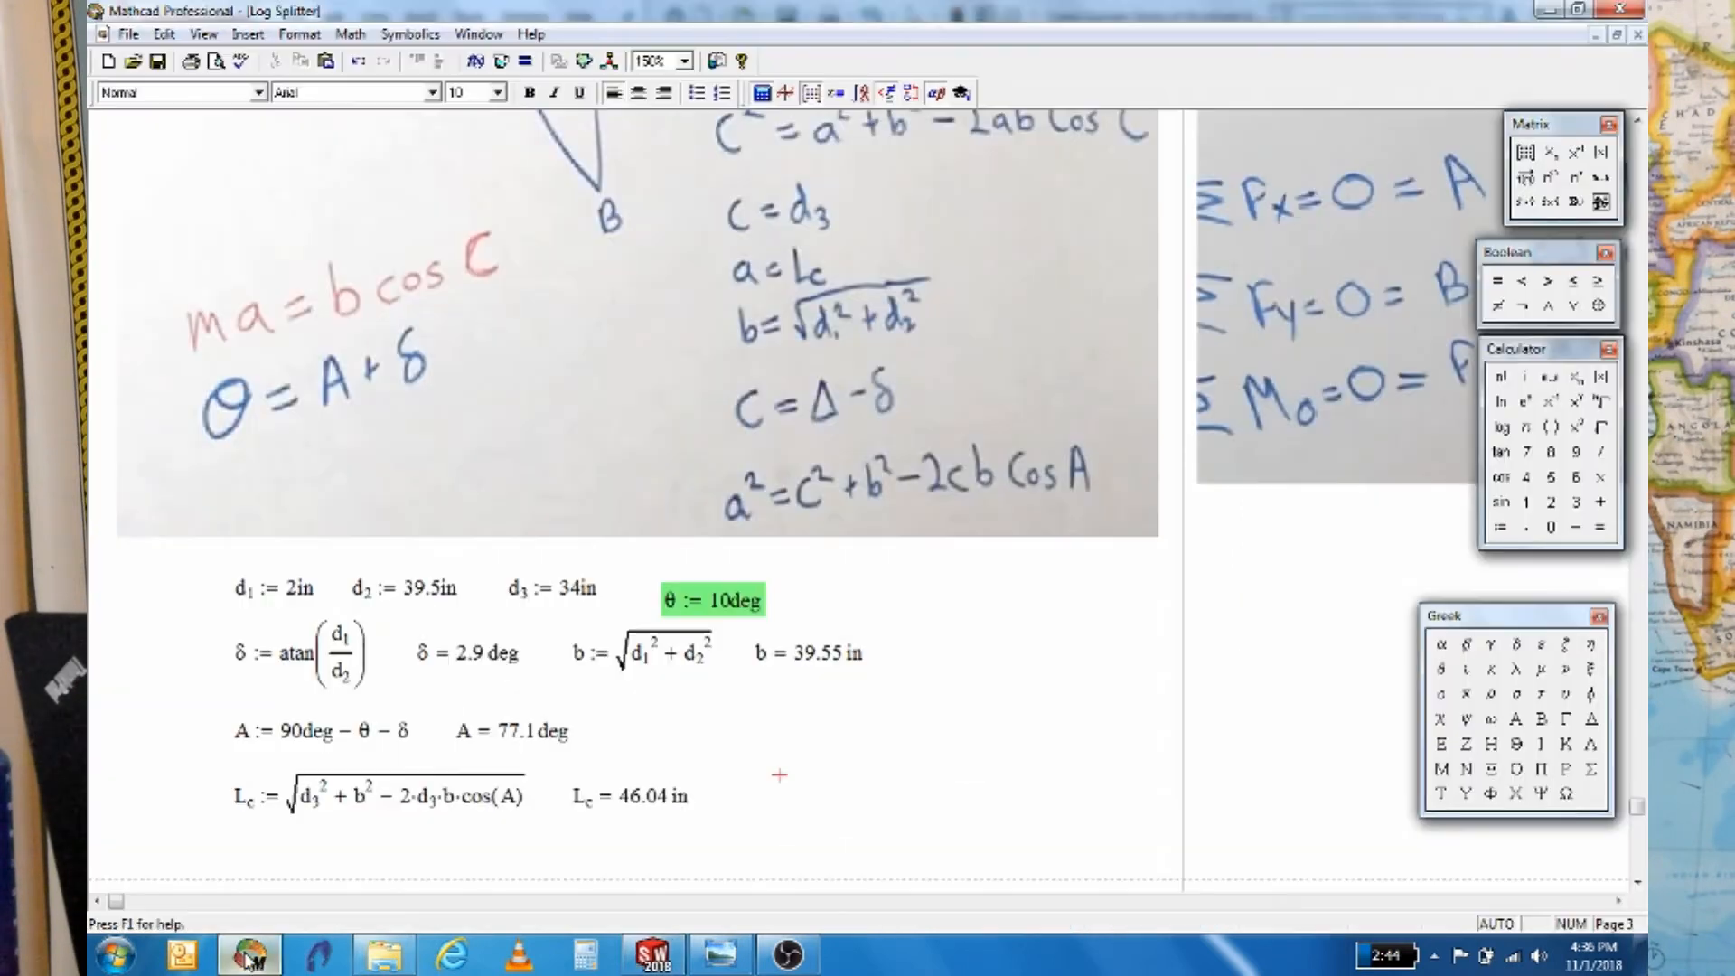
Enter the keyword Given beneath the L_c = 46.04 in result
{"action": "scroll", "coordinate": [615, 757], "scroll_direction": "down", "scroll_amount": 3}
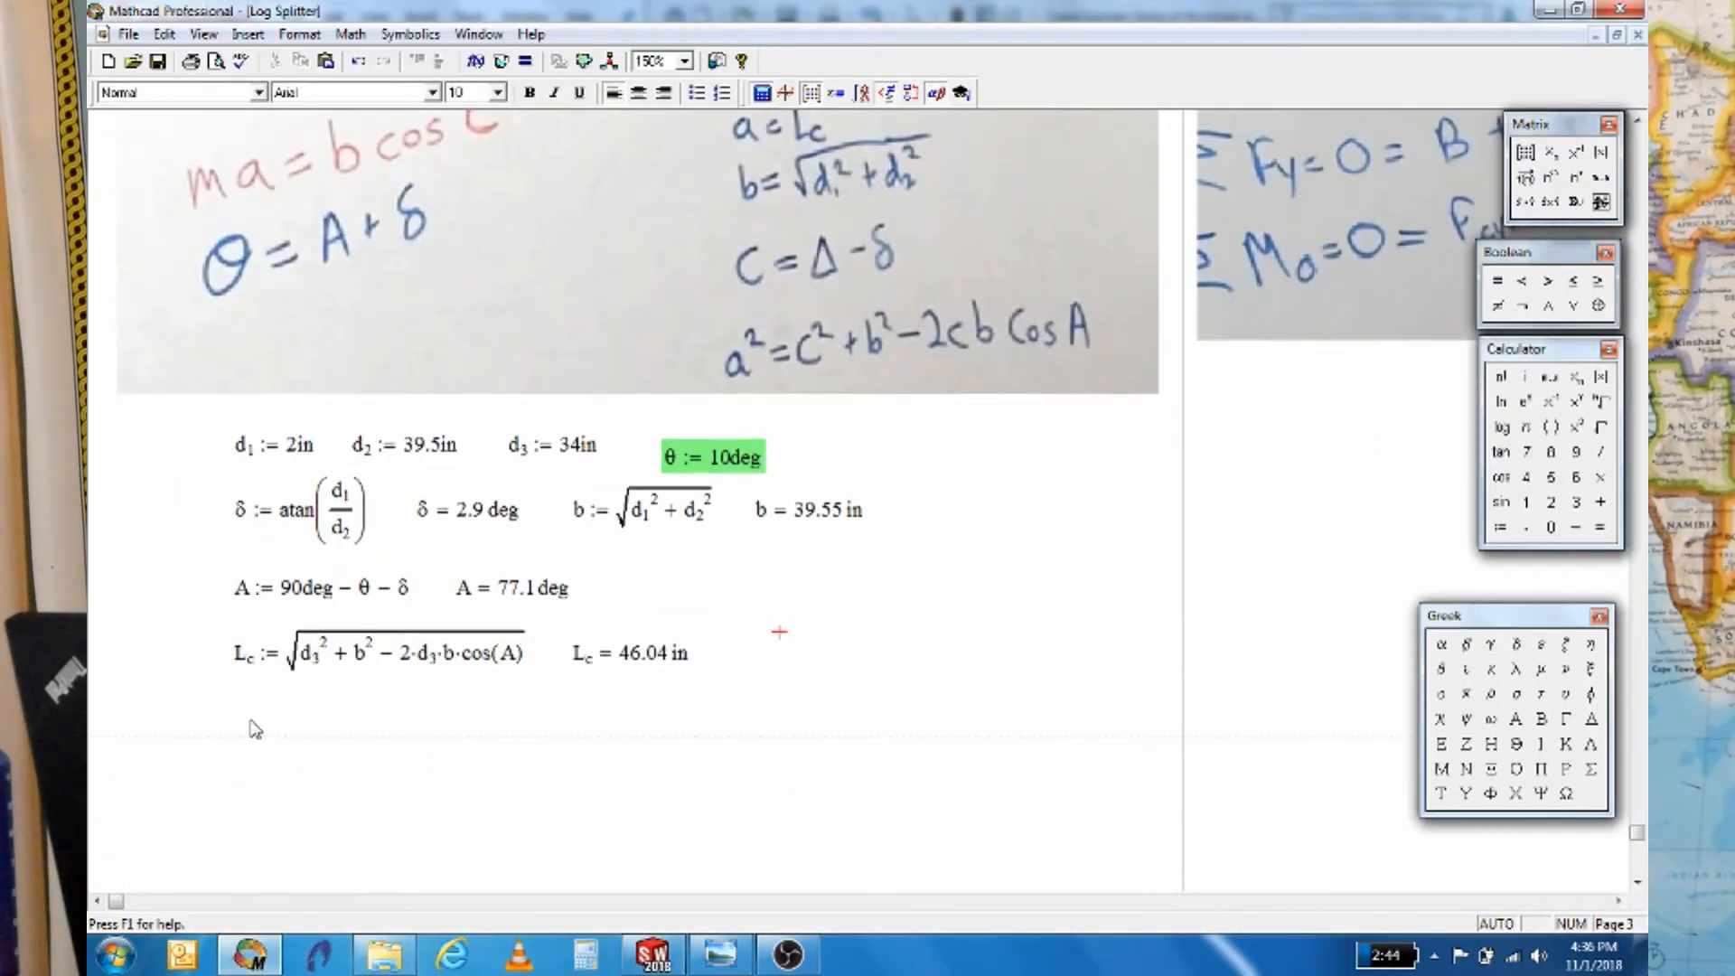
{"action": "scroll", "coordinate": [255, 728], "scroll_direction": "up", "scroll_amount": 10}
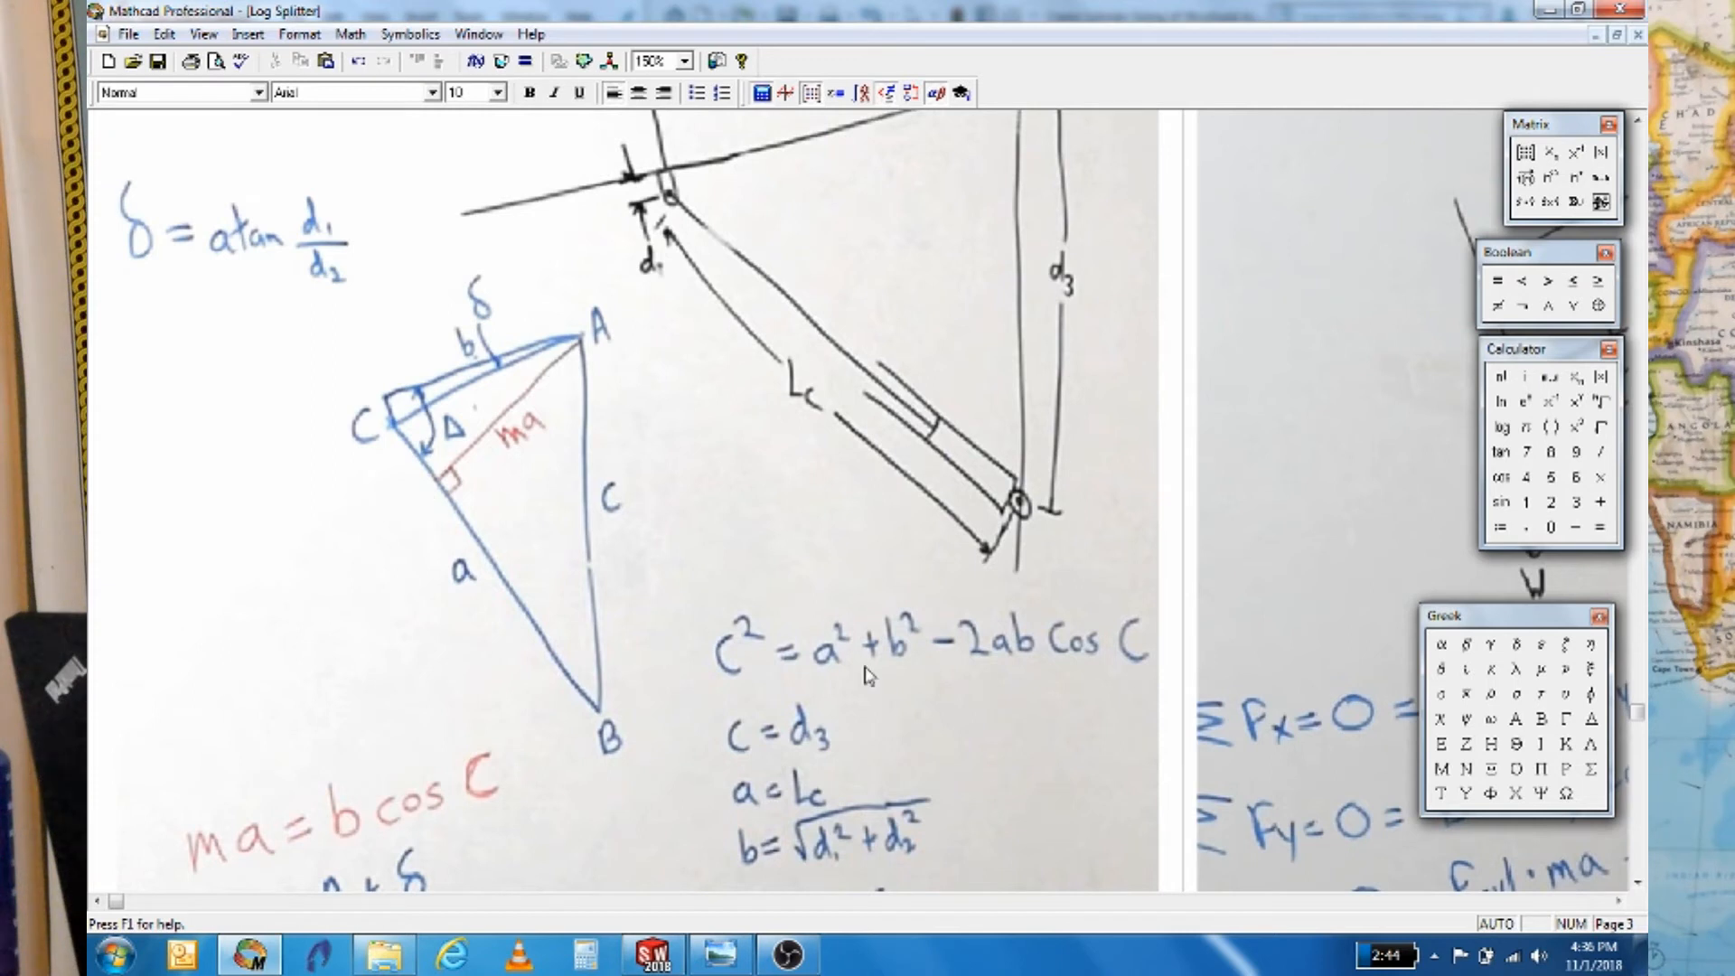
{"action": "scroll", "coordinate": [1175, 768], "scroll_direction": "down", "scroll_amount": 1}
{"action": "left_click", "coordinate": [1645, 852]}
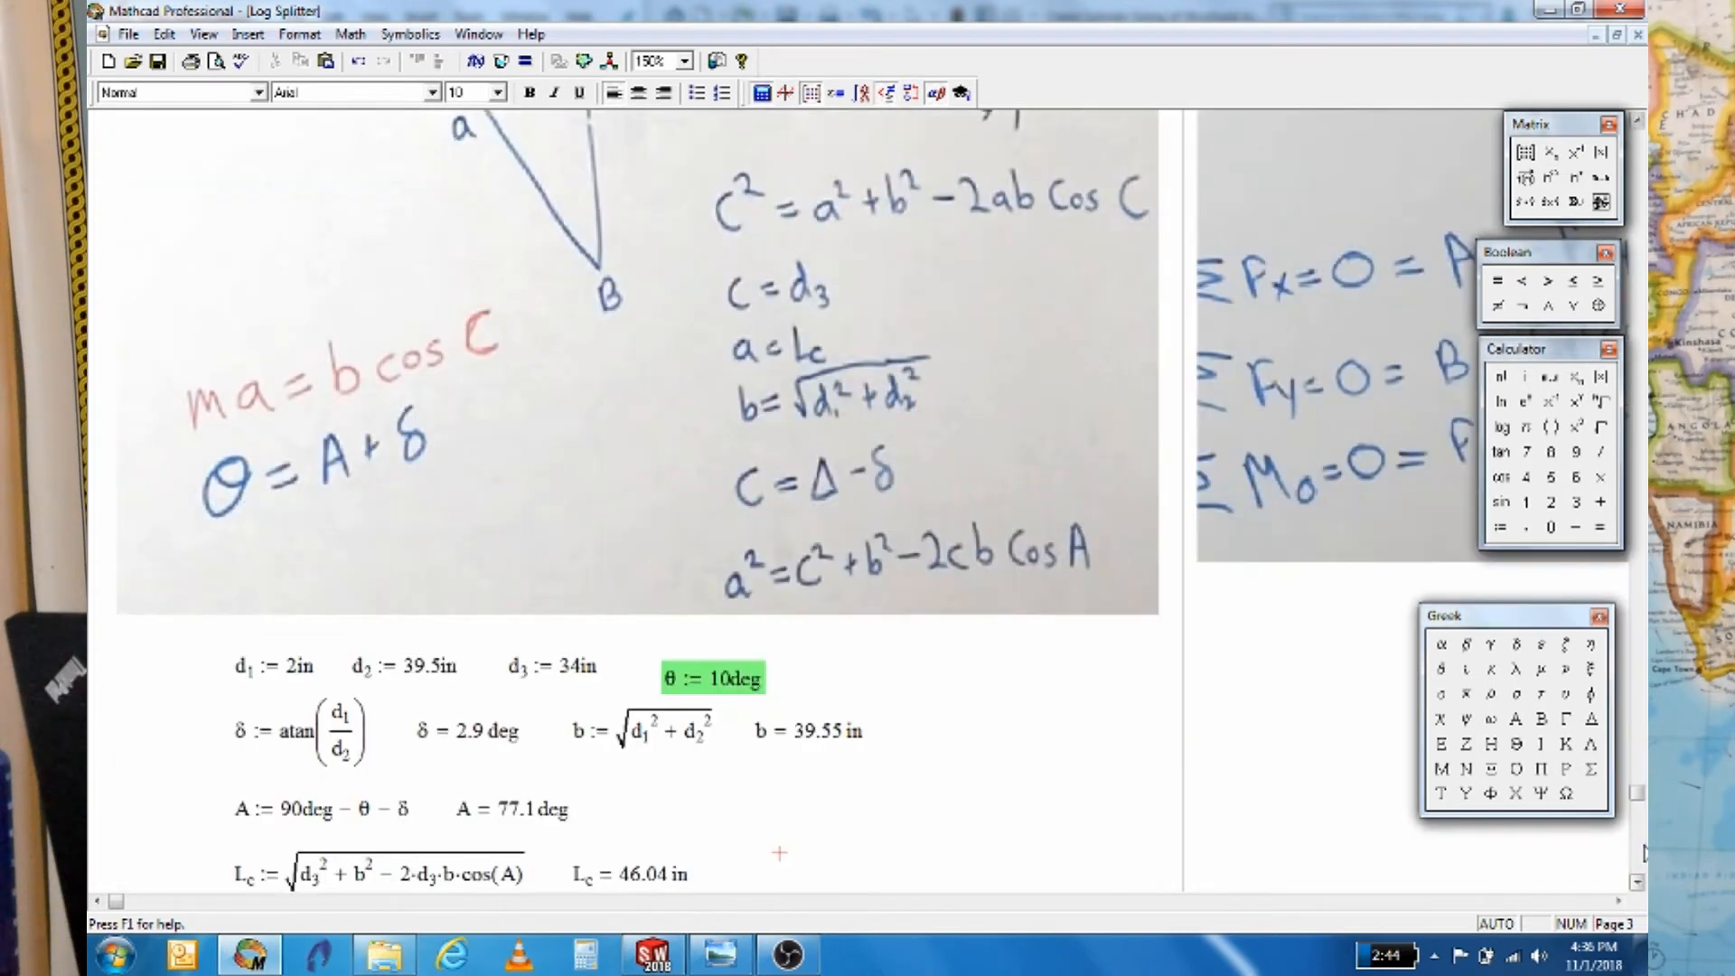
{"action": "left_click", "coordinate": [1644, 852]}
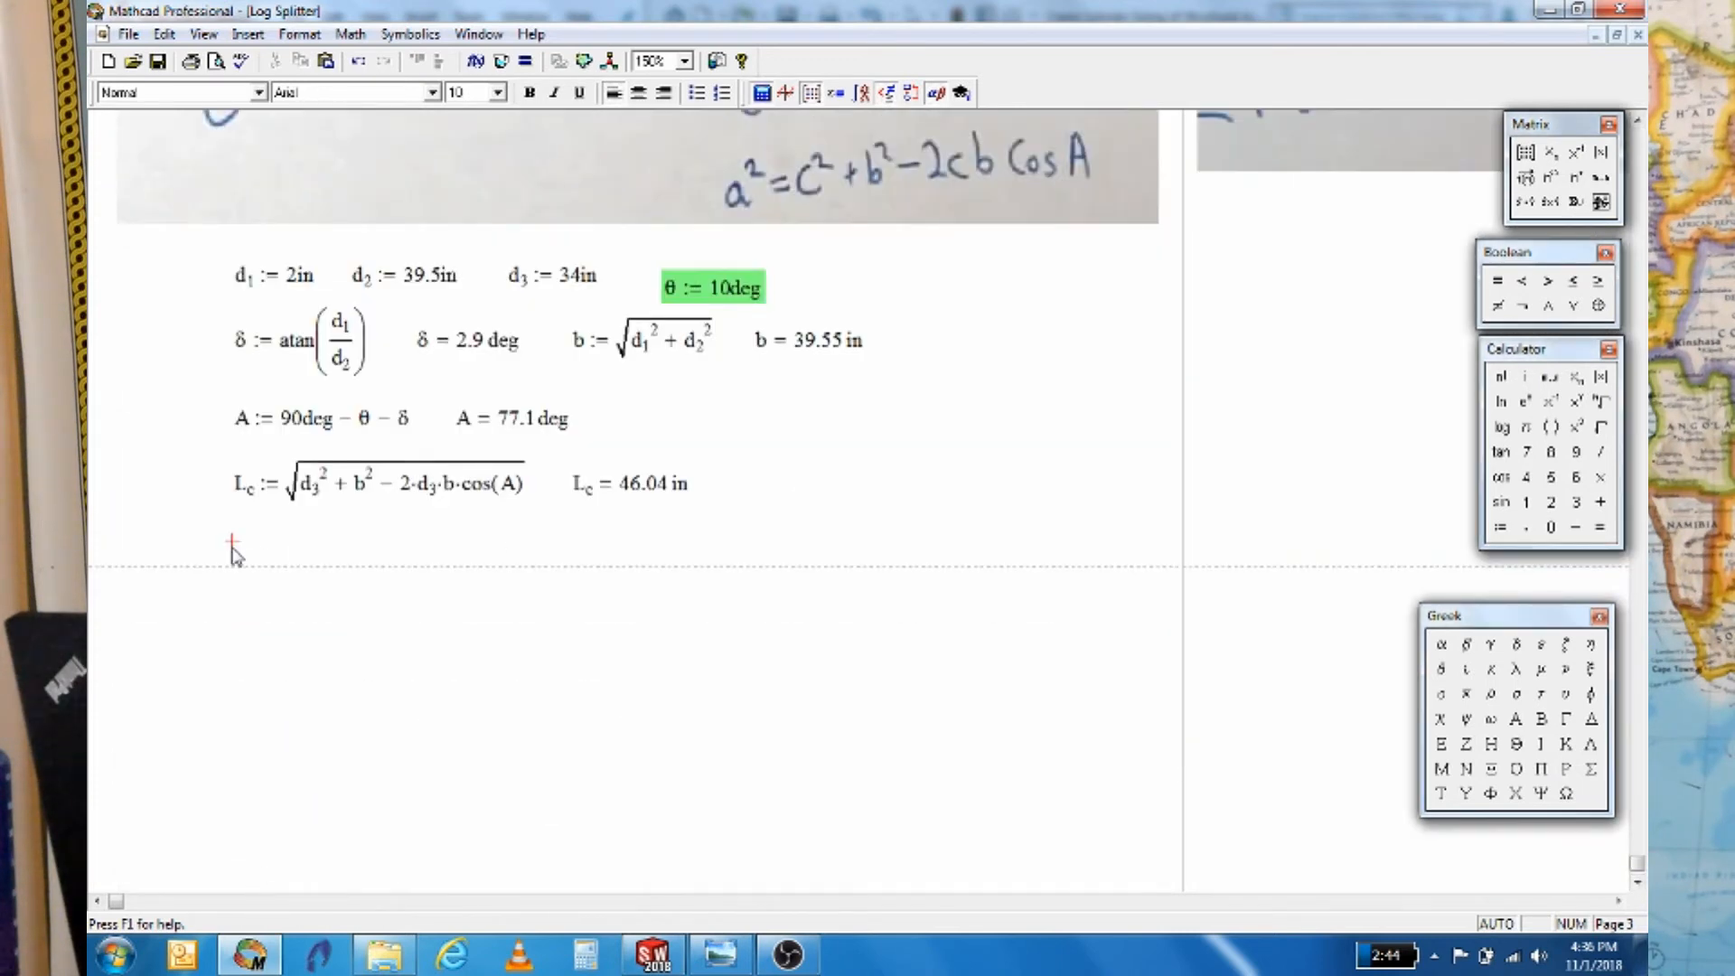
{"action": "type", "text": "Gi"}
{"action": "key", "text": "BackSpace"}
{"action": "type", "text": "iven"}
{"action": "left_click", "coordinate": [273, 594]}
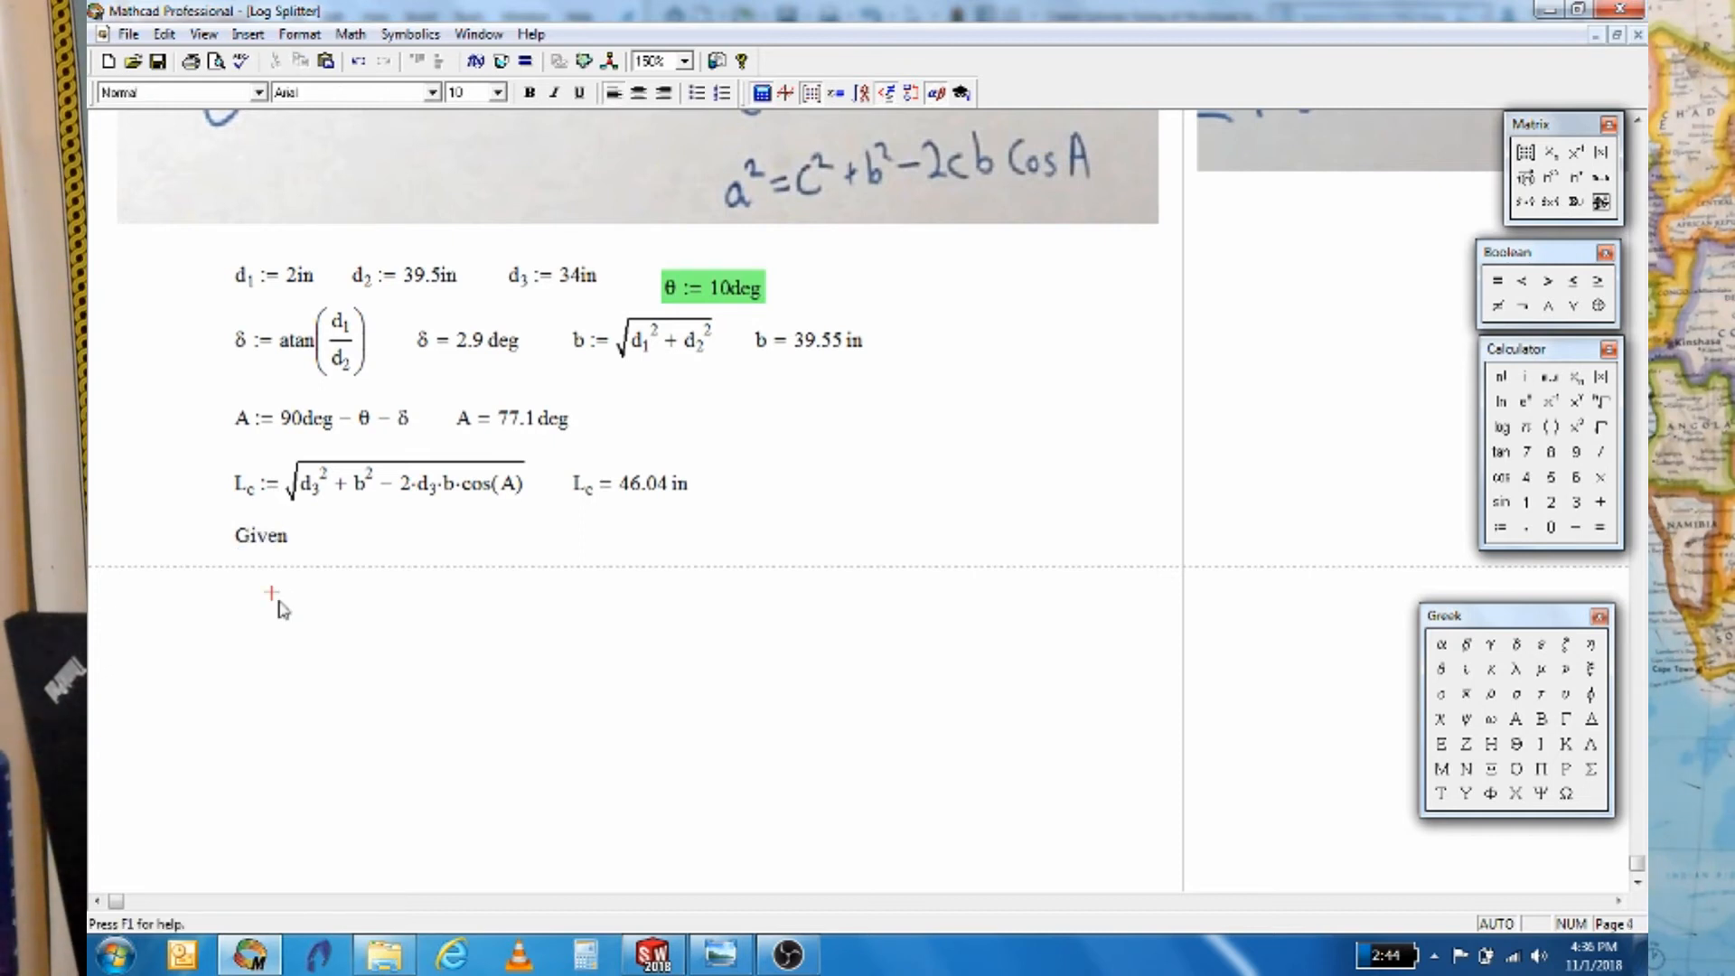
{"action": "scroll", "coordinate": [316, 651], "scroll_direction": "up", "scroll_amount": 3}
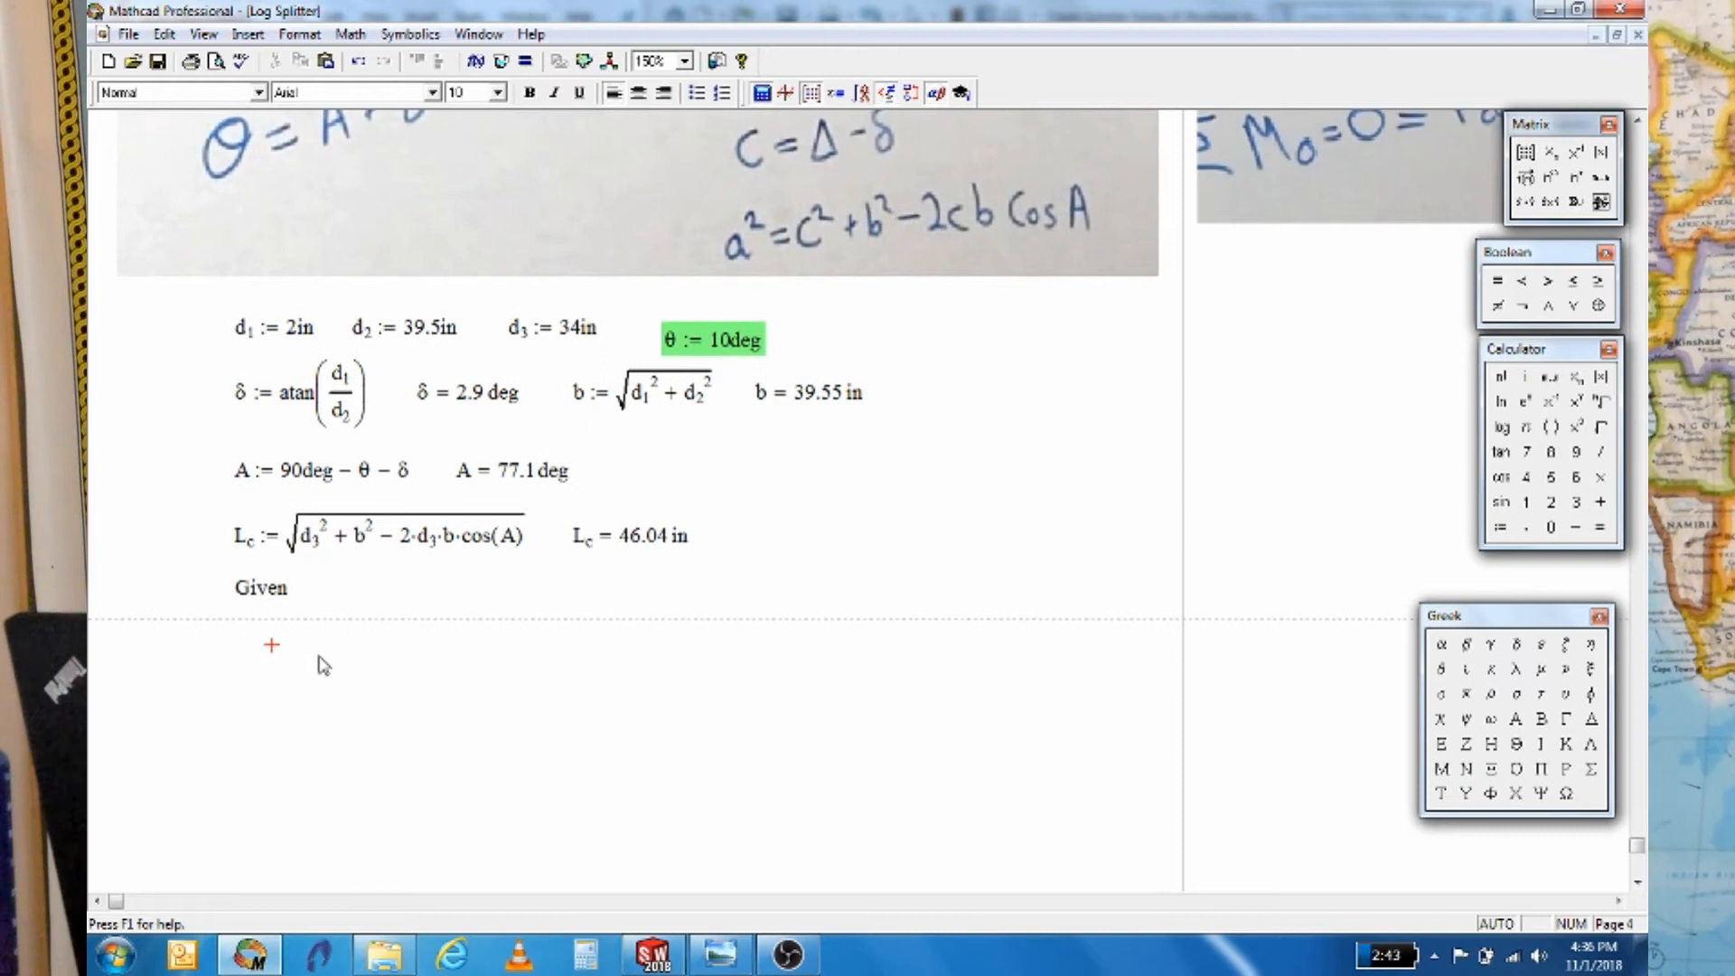
{"action": "scroll", "coordinate": [389, 756], "scroll_direction": "down", "scroll_amount": 1}
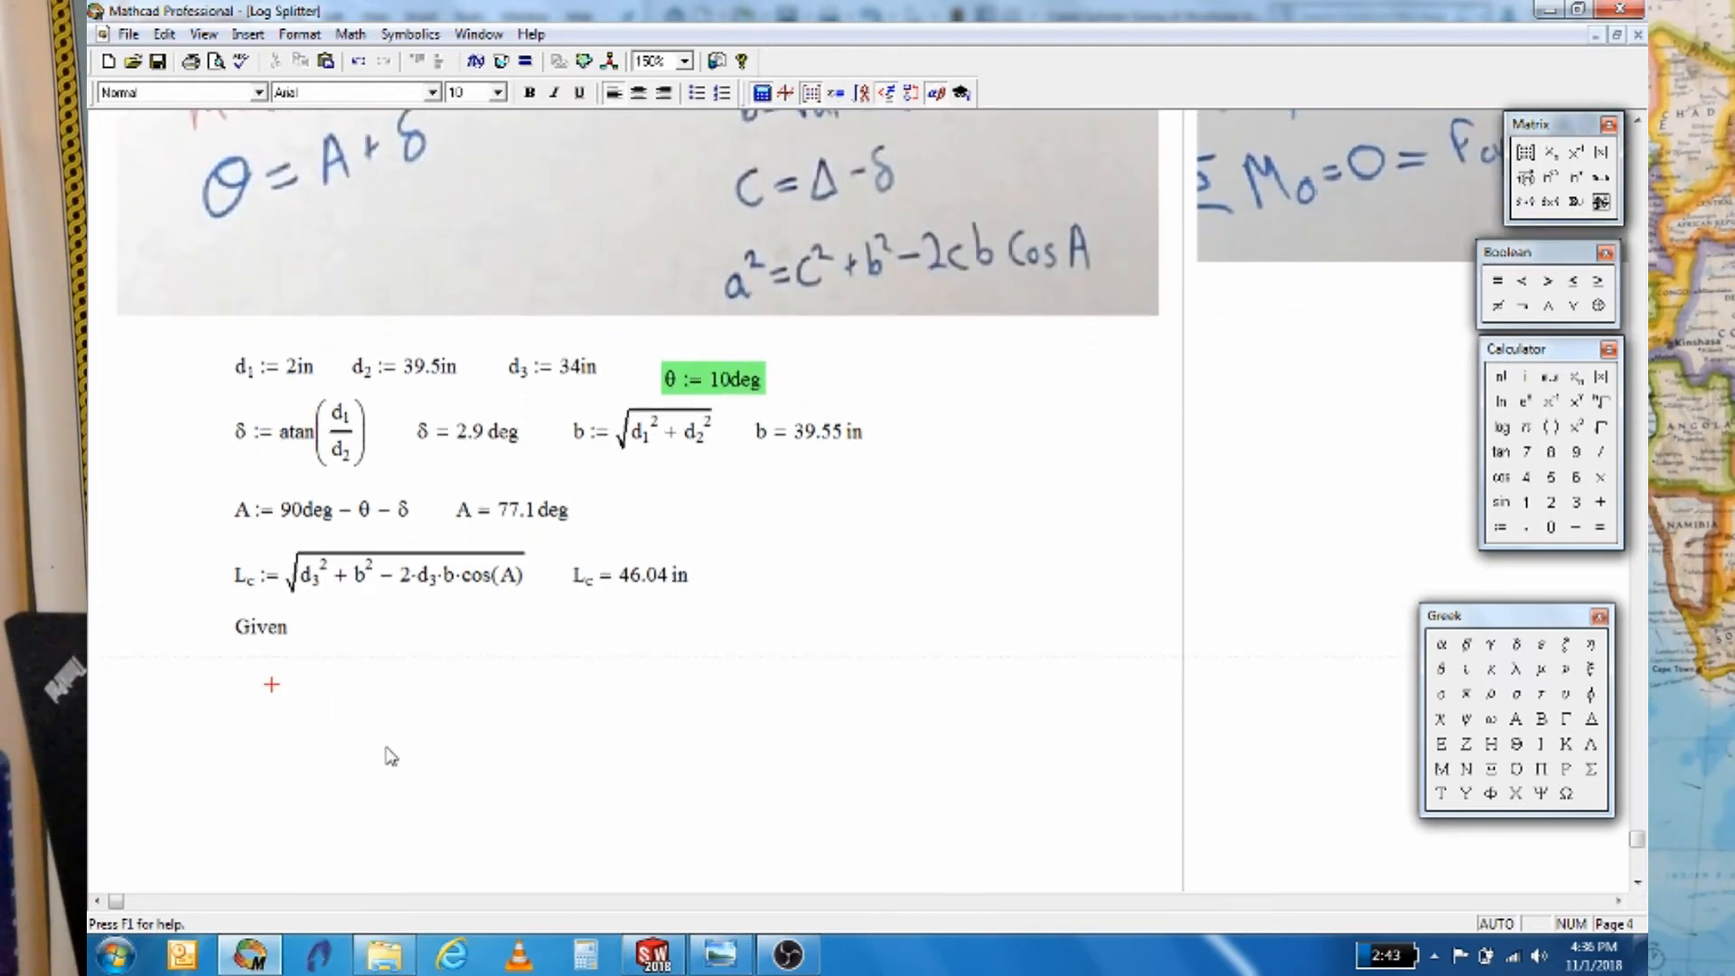
Define the initial guess C := 45 deg beside the equations
{"action": "left_click", "coordinate": [1222, 542]}
{"action": "type", "text": "C := "}
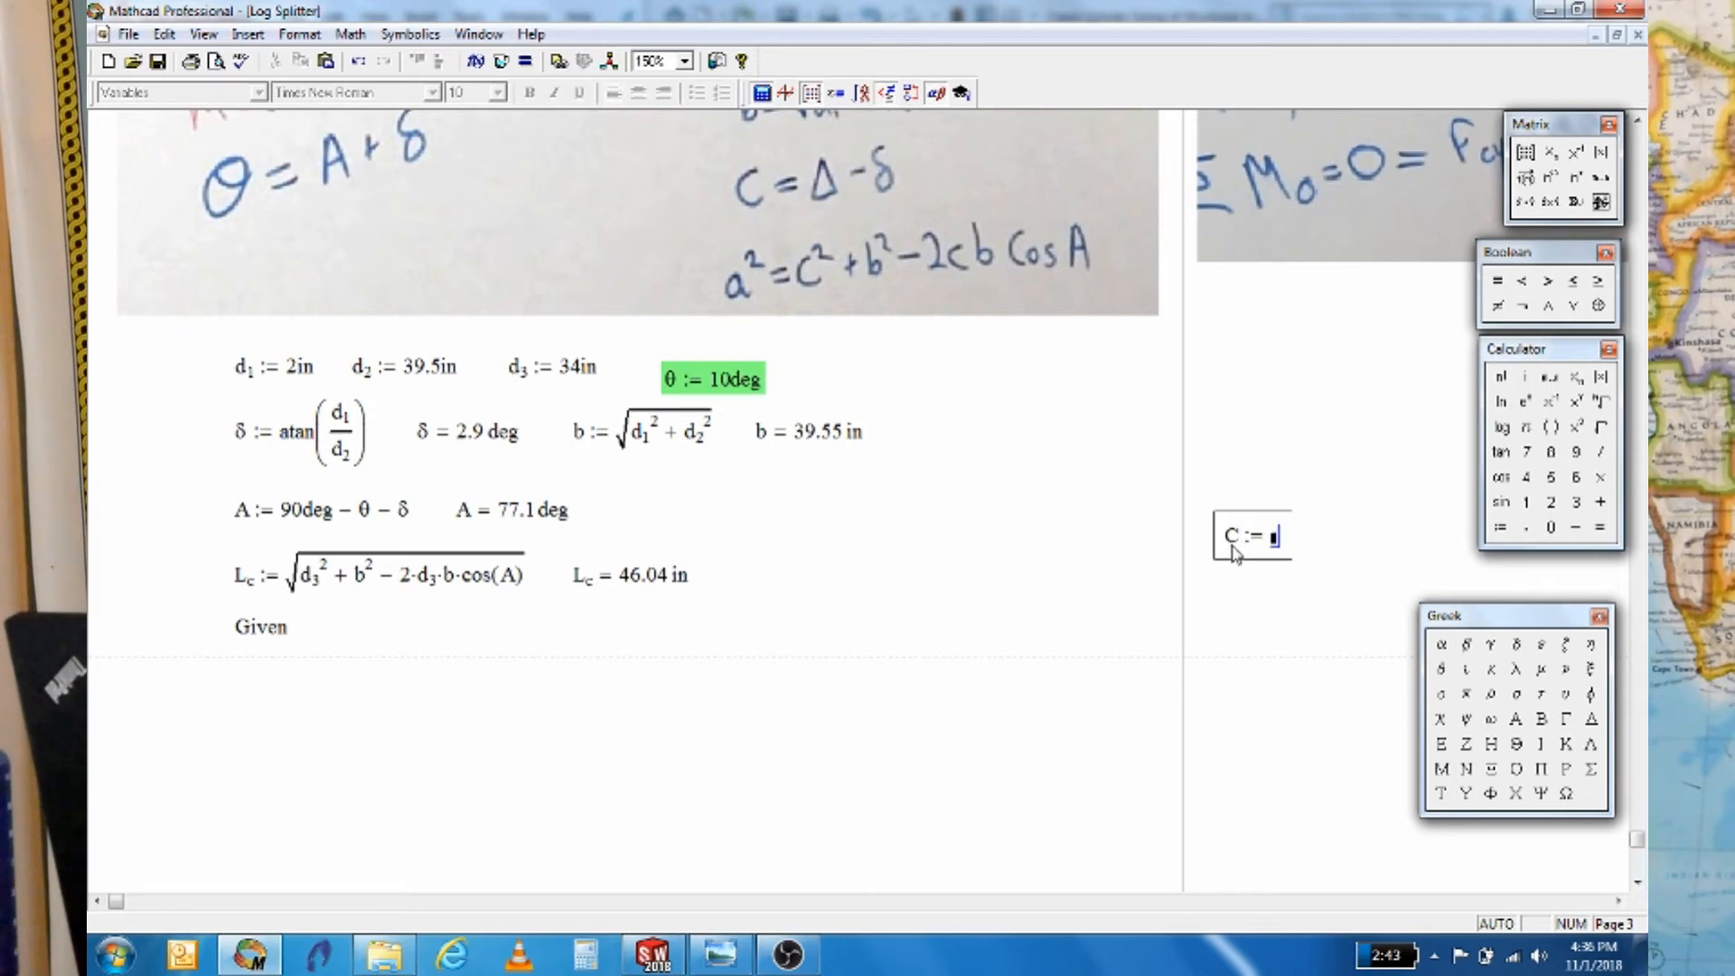
{"action": "type", "text": "45·deg"}
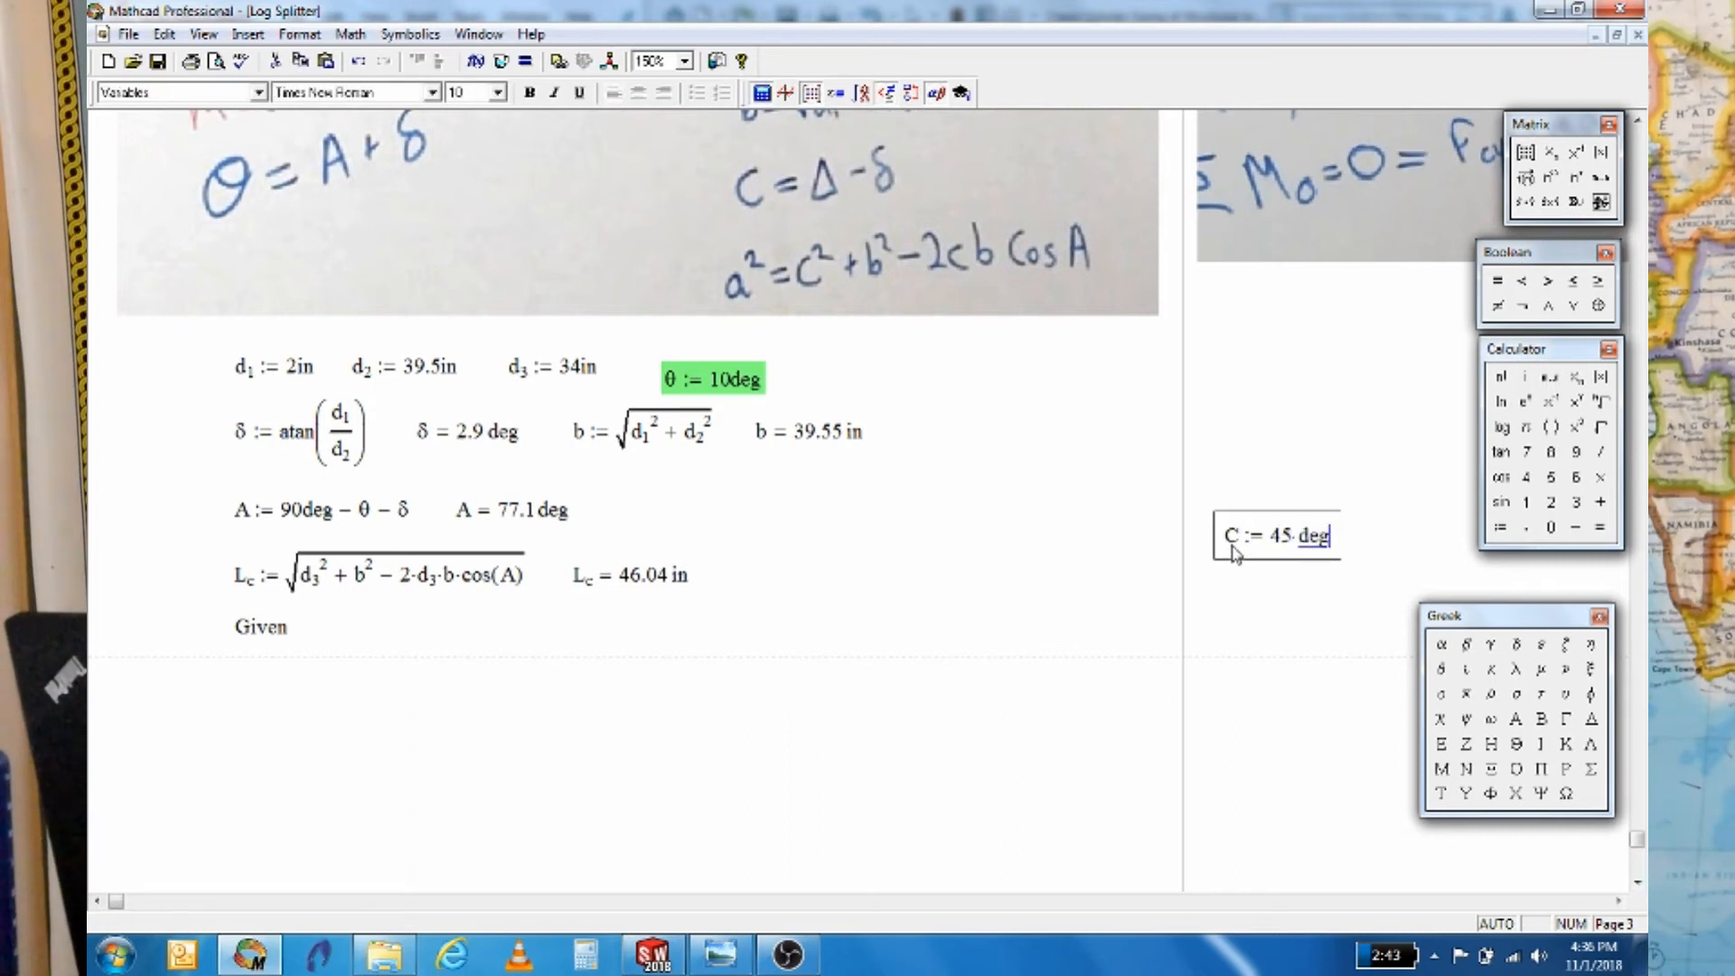
{"action": "left_click", "coordinate": [1365, 462]}
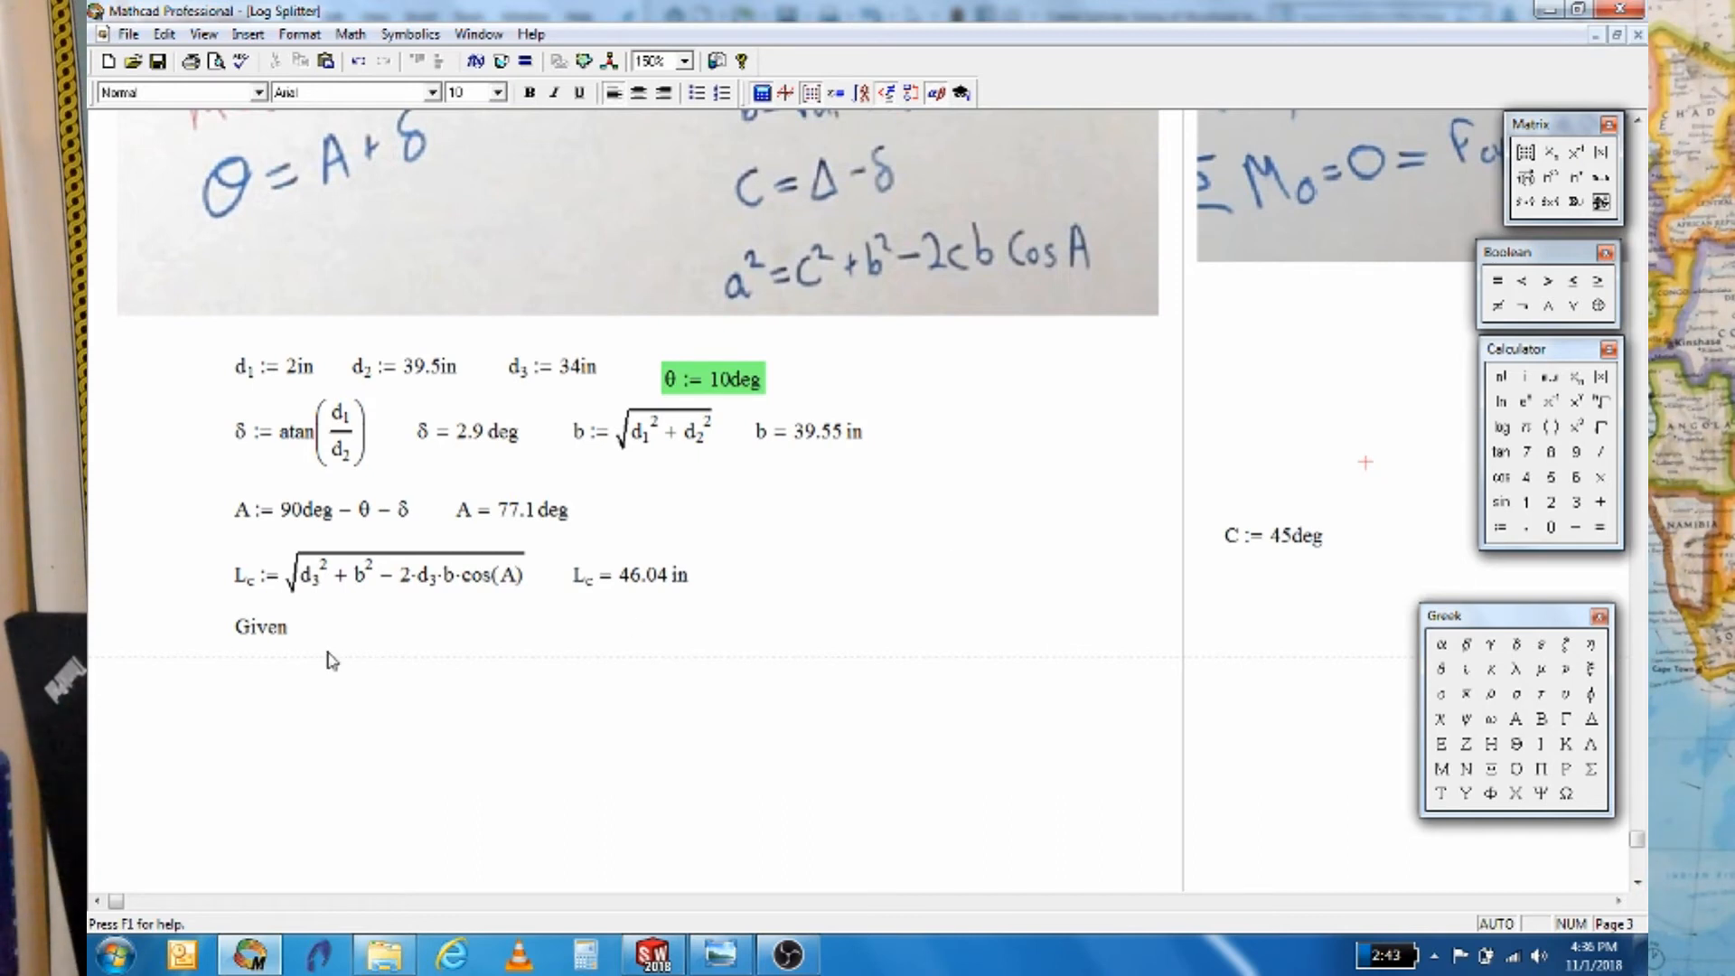
Start the constraint below Given with d3² followed by the Boolean equals
{"action": "left_click", "coordinate": [259, 672]}
{"action": "type", "text": "d"}
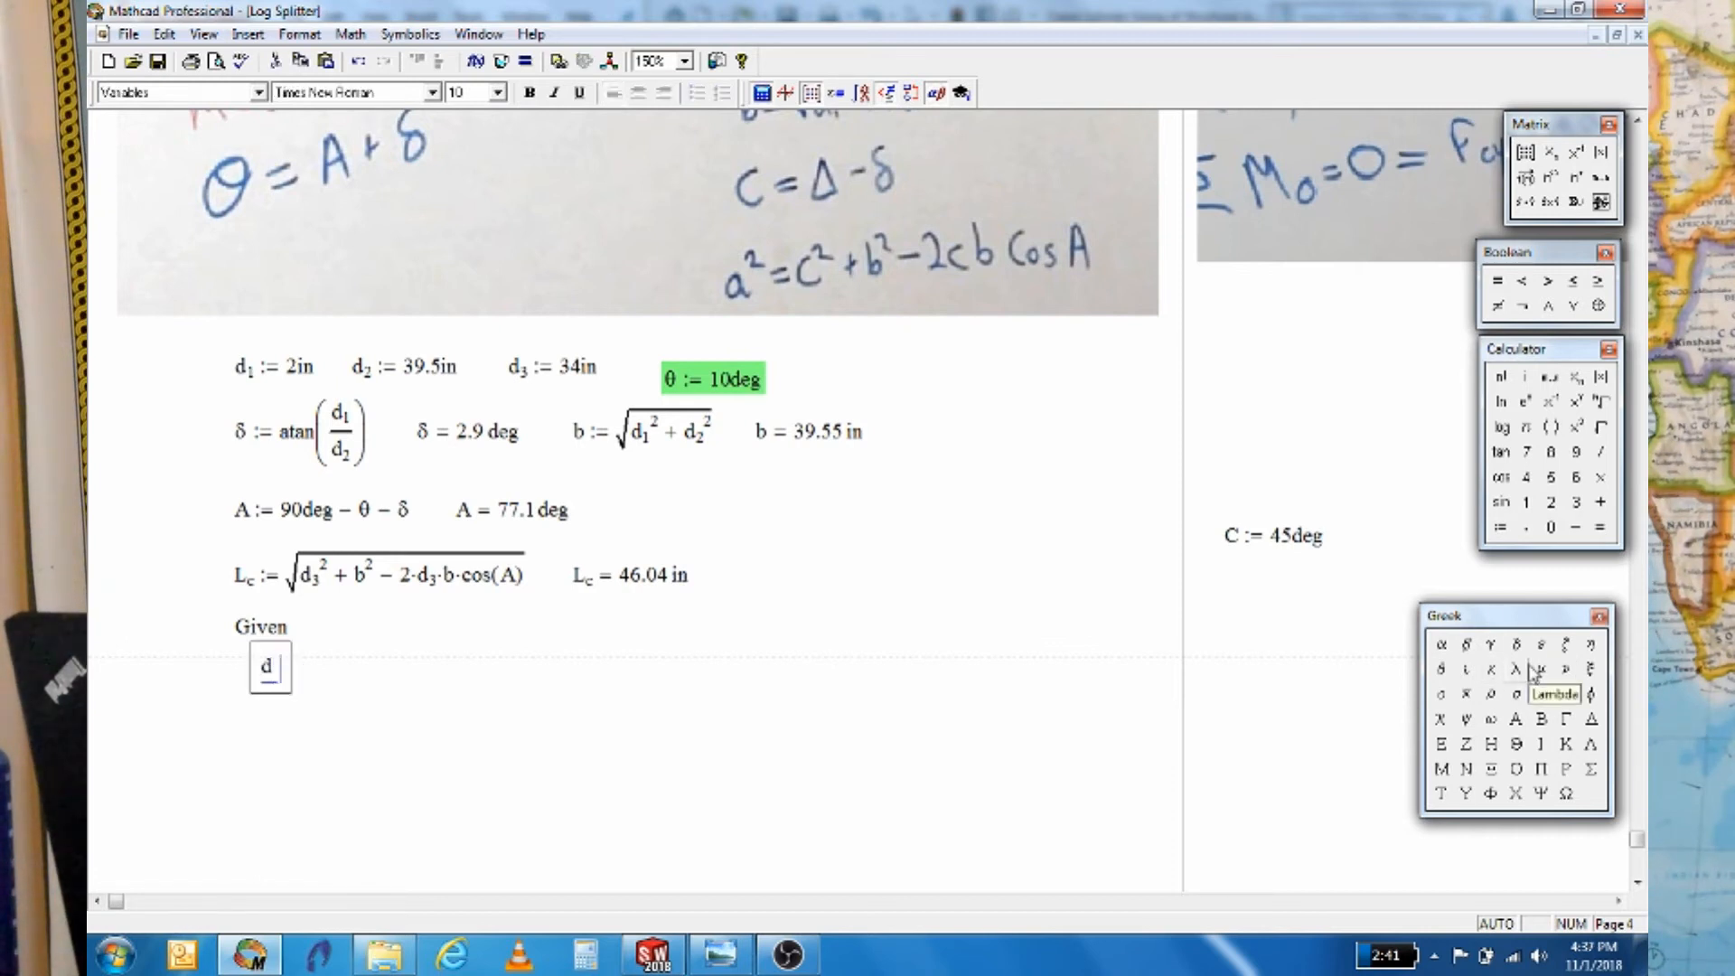
{"action": "type", "text": ".3^2"}
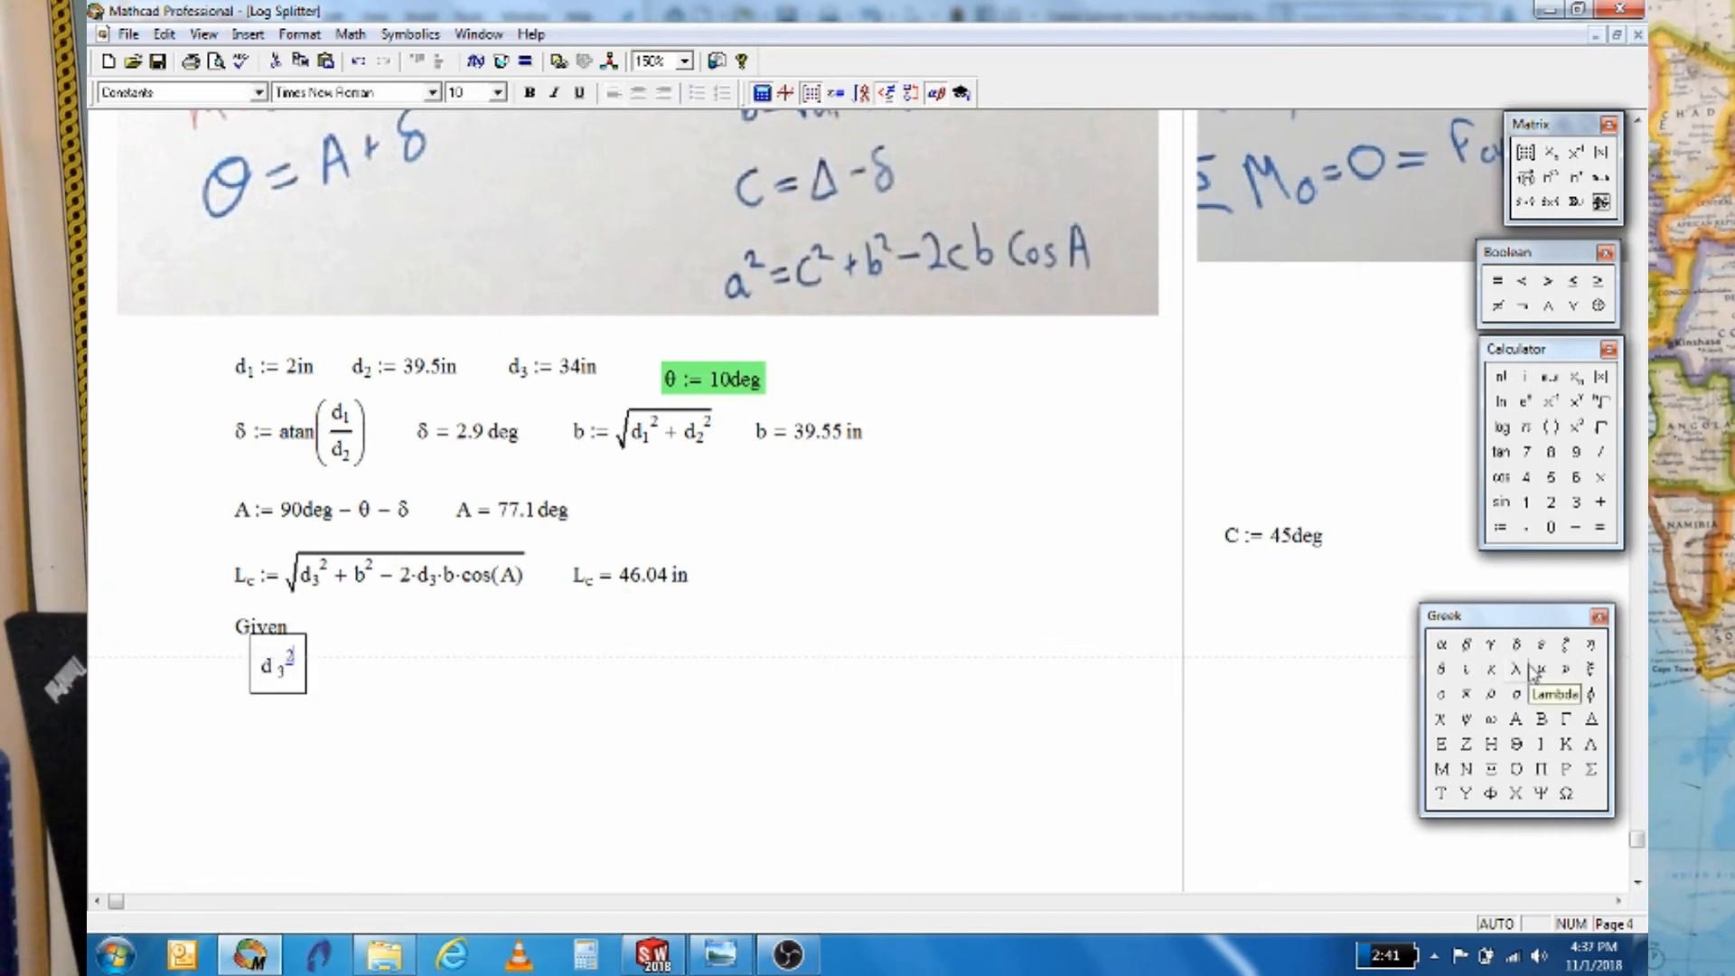
{"action": "left_click", "coordinate": [1500, 286]}
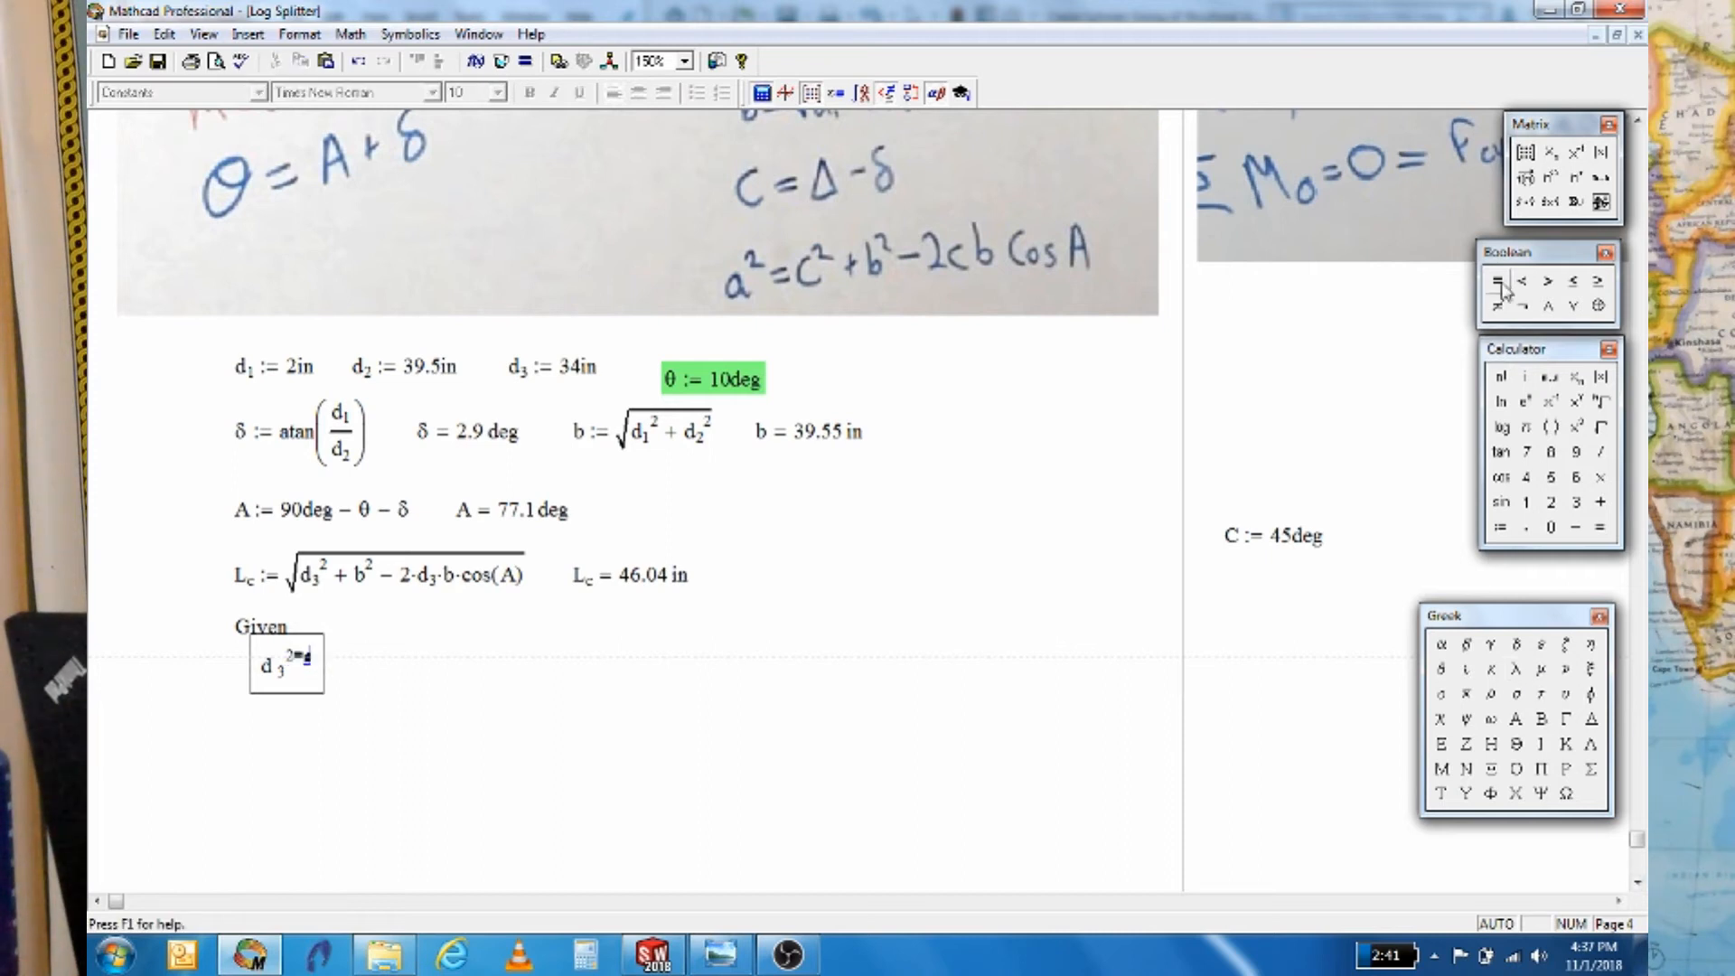
{"action": "key", "text": "BackSpace"}
{"action": "key", "text": "space"}
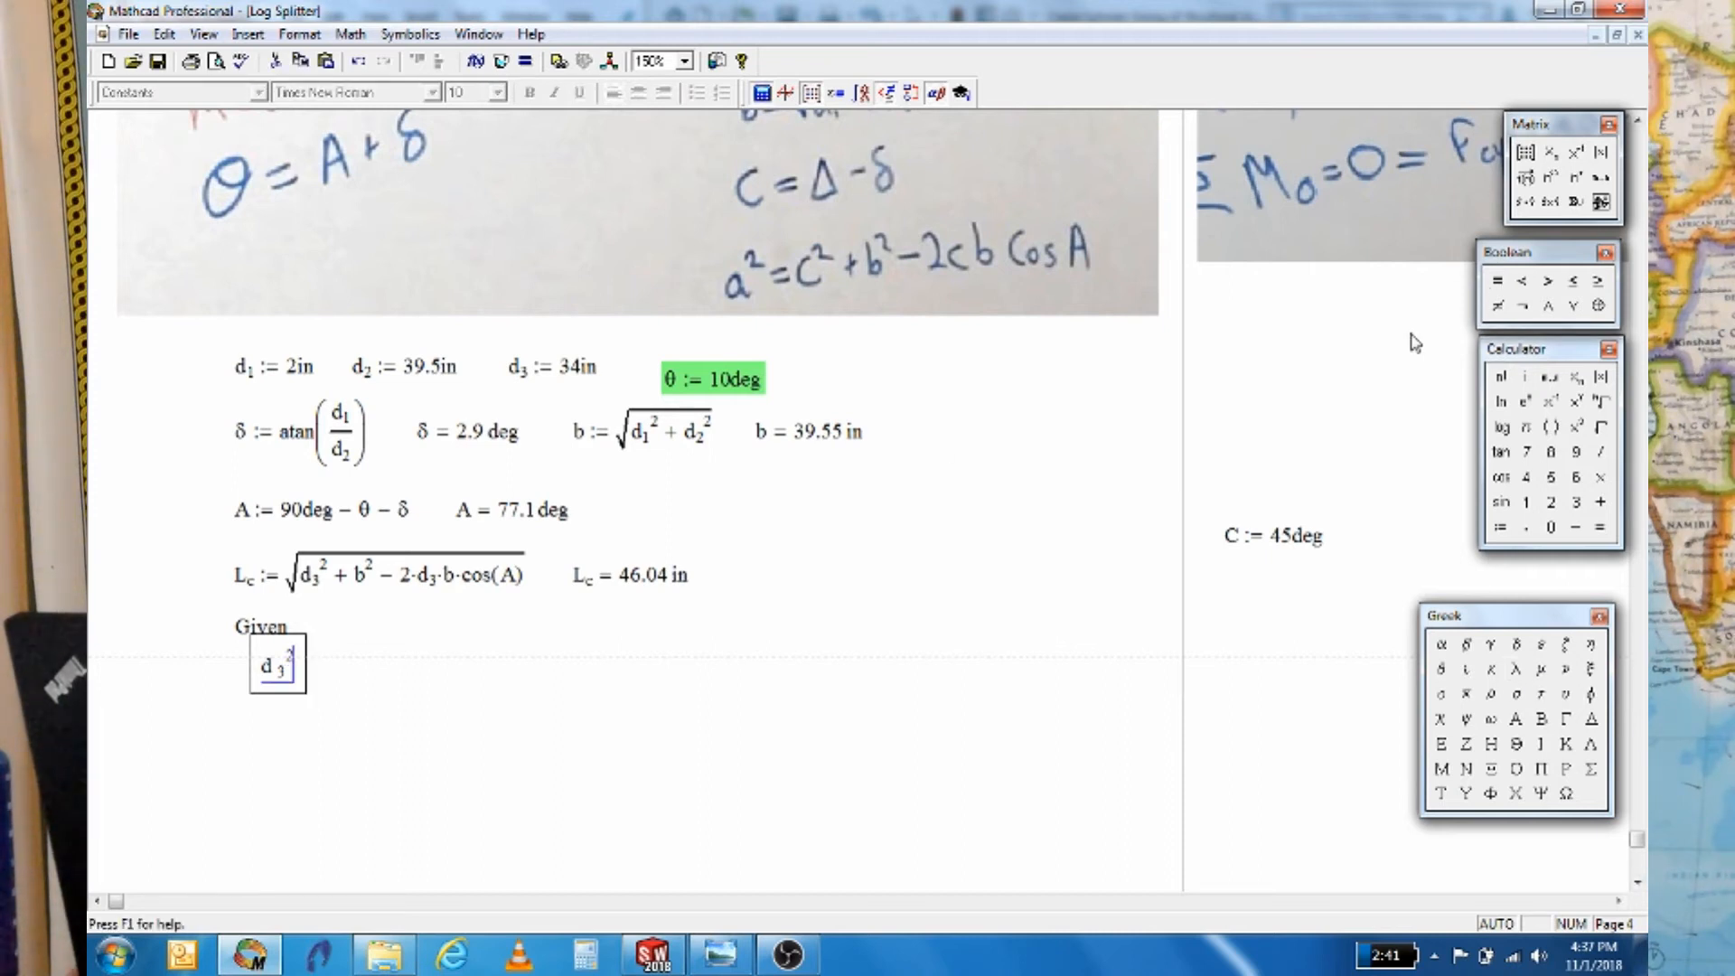
{"action": "left_click", "coordinate": [1499, 282]}
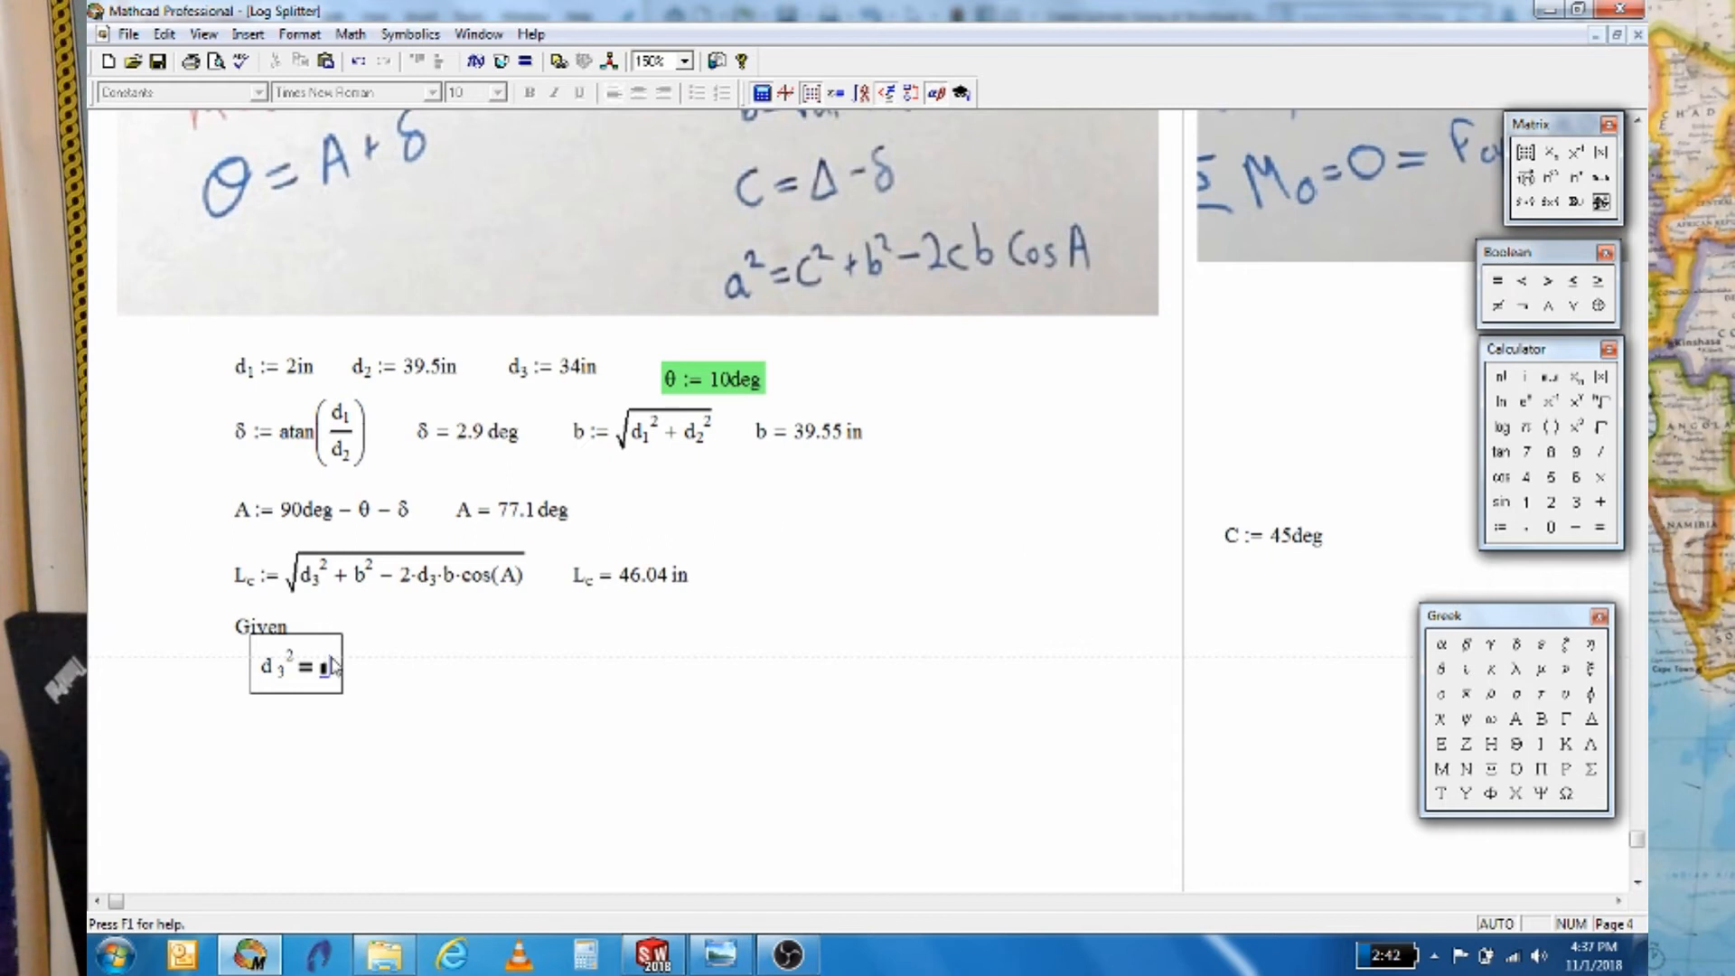
{"action": "left_click_drag", "start_coordinate": [314, 636], "coordinate": [316, 664]}
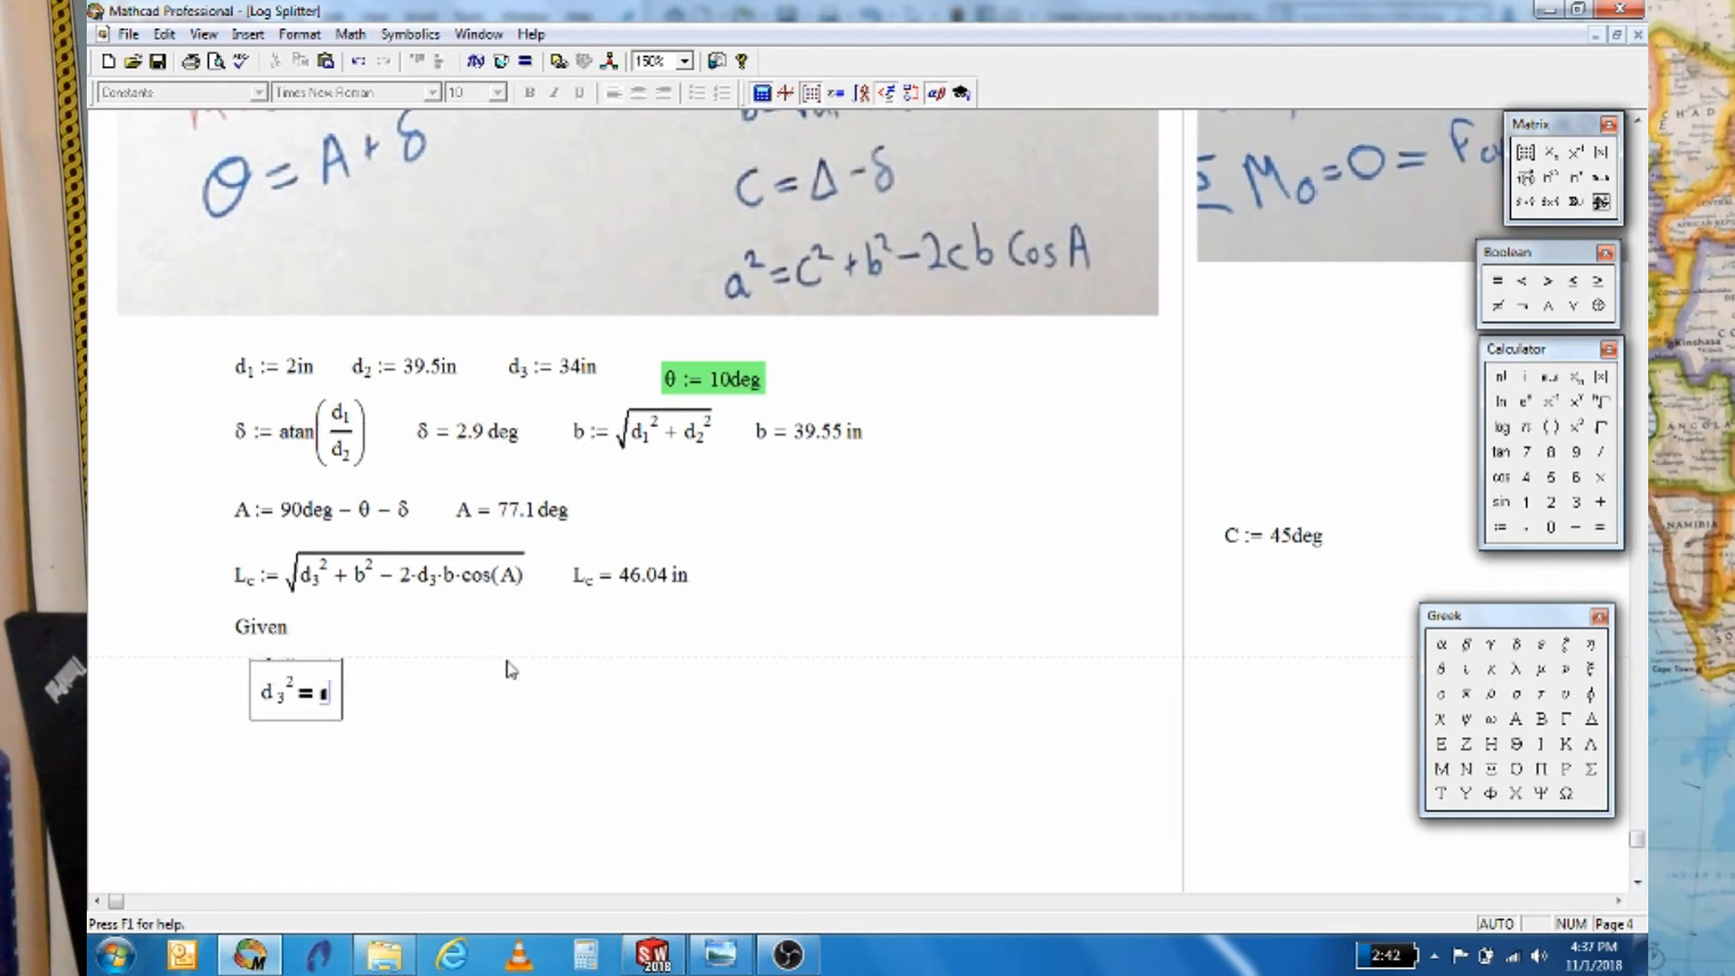
Complete the constraint's right side as Lc² + b² − 2·Lc·b·cos(C)
{"action": "type", "text": "L.c^2"}
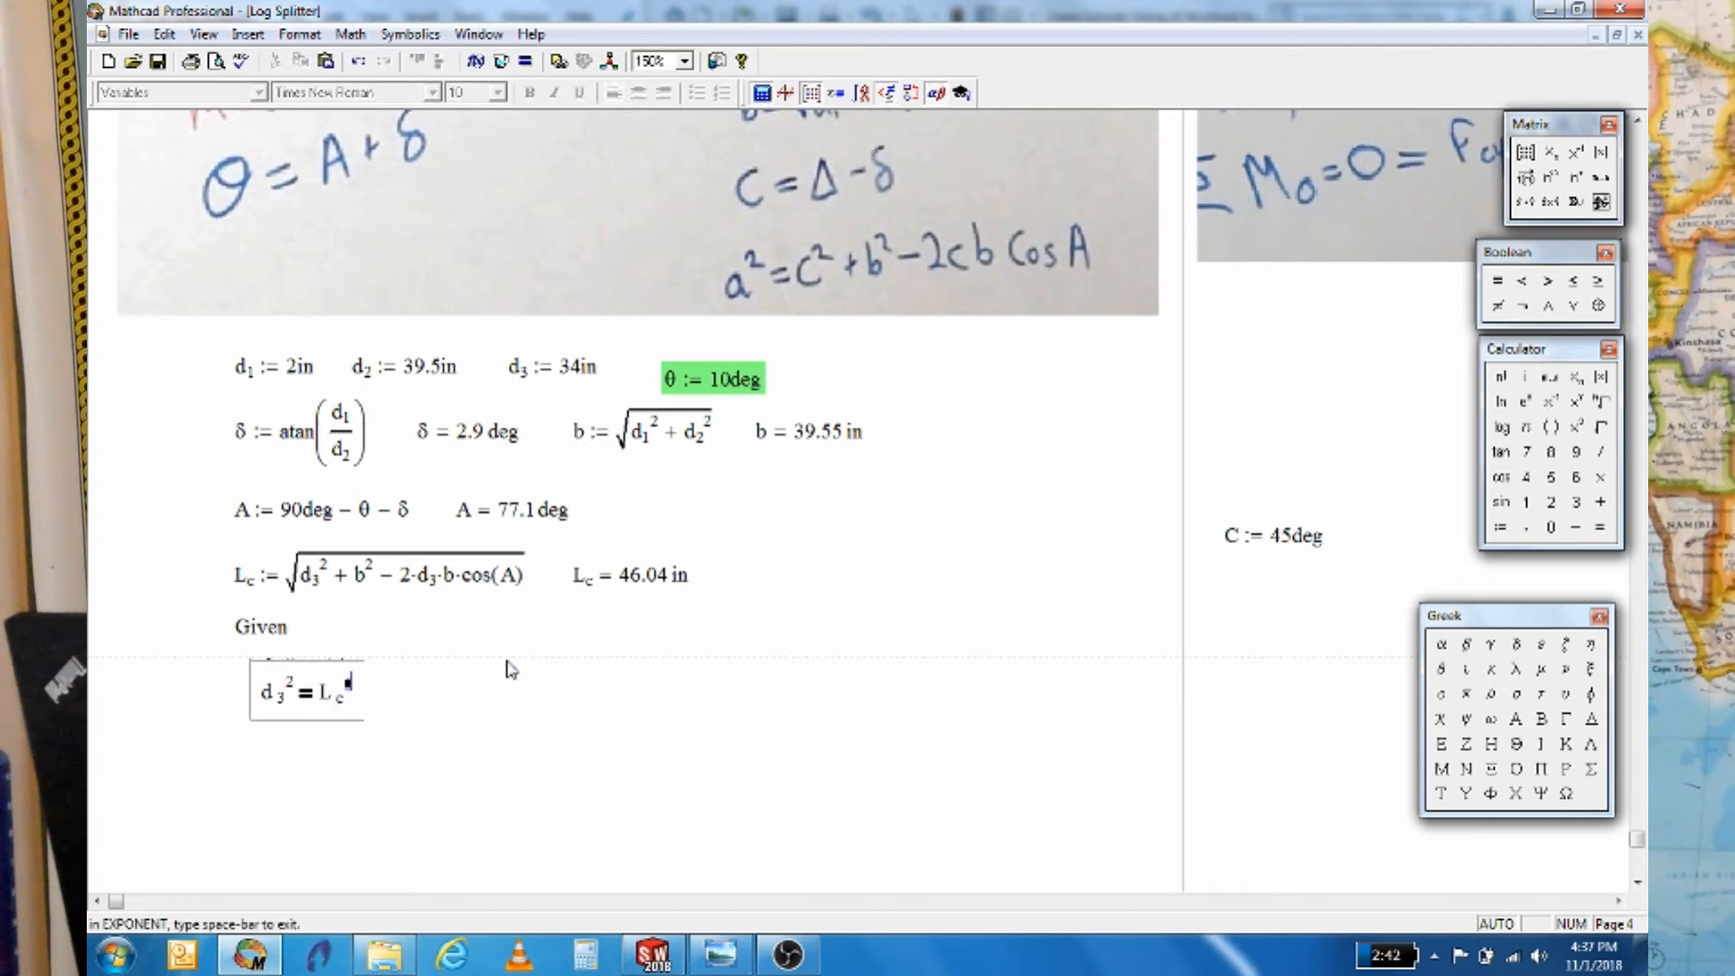
{"action": "key", "text": "space"}
{"action": "type", "text": "+b^2"}
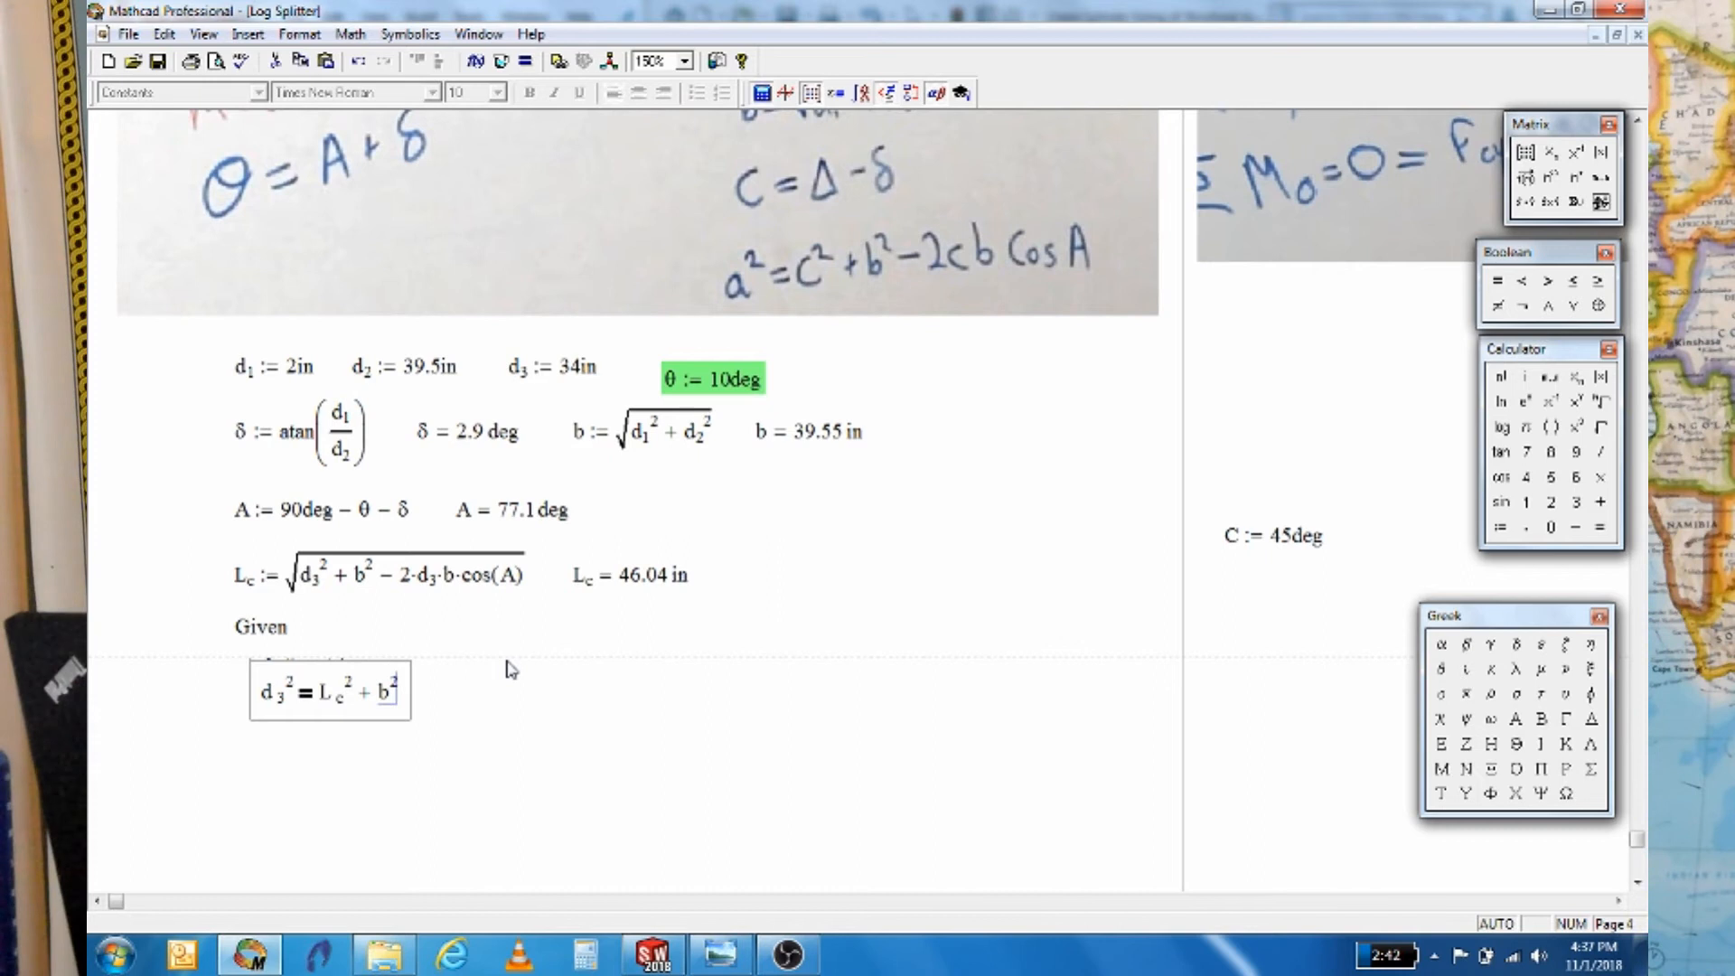
{"action": "key", "text": "space"}
{"action": "type", "text": "-2*L"}
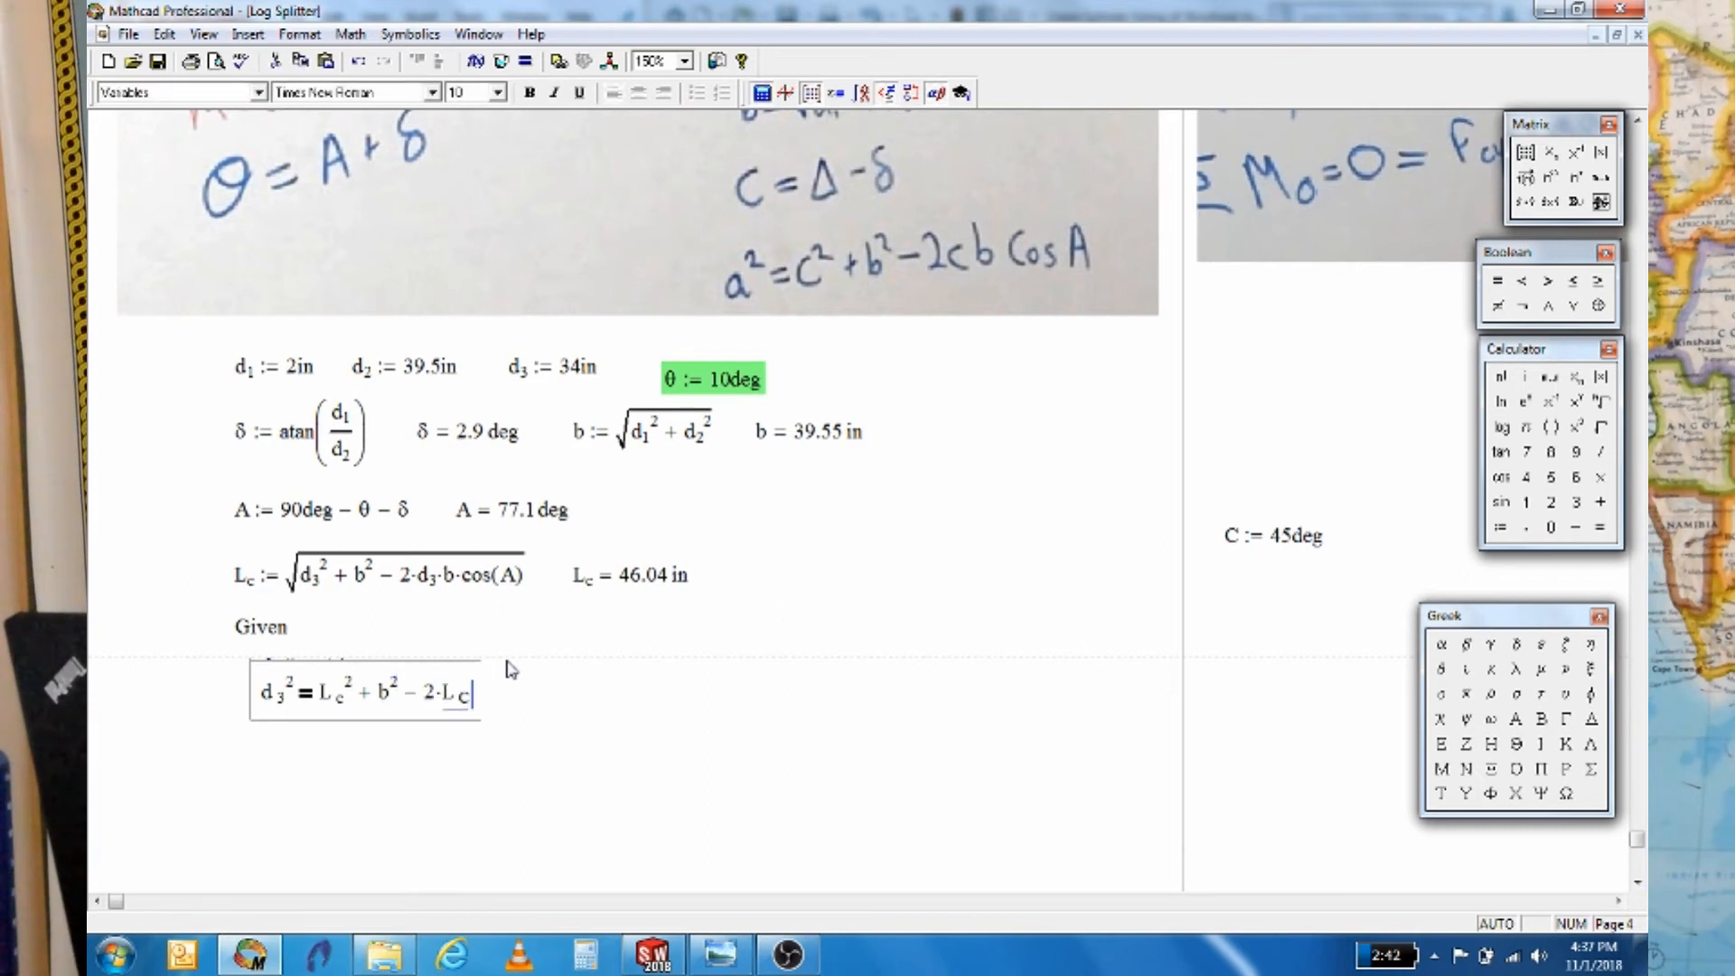
{"action": "type", "text": ".cs"}
{"action": "key", "text": "BackSpace"}
{"action": "type", "text": "*"}
{"action": "type", "text": "b"}
{"action": "type", "text": "*cos("}
{"action": "type", "text": "C)"}
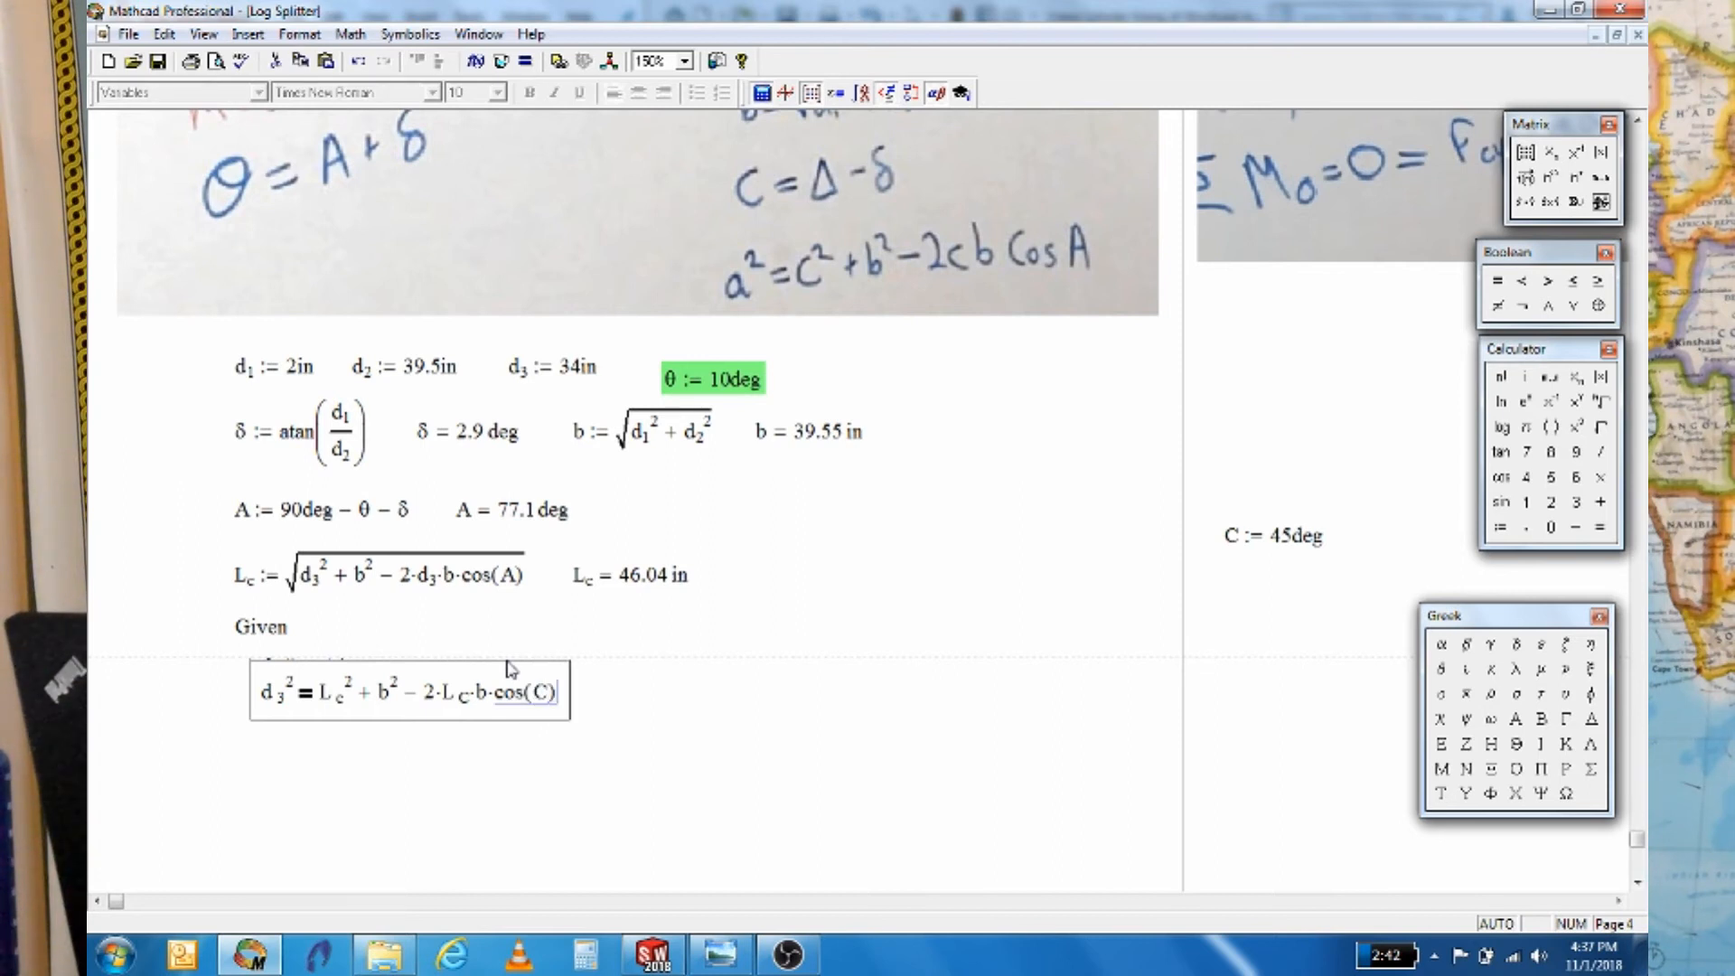
{"action": "left_click", "coordinate": [598, 763]}
Add C := Find(C) below the constraint to close the solve block
{"action": "scroll", "coordinate": [186, 748], "scroll_direction": "down", "scroll_amount": 2}
{"action": "left_click", "coordinate": [282, 698]}
{"action": "type", "text": "C := Find(C)"}
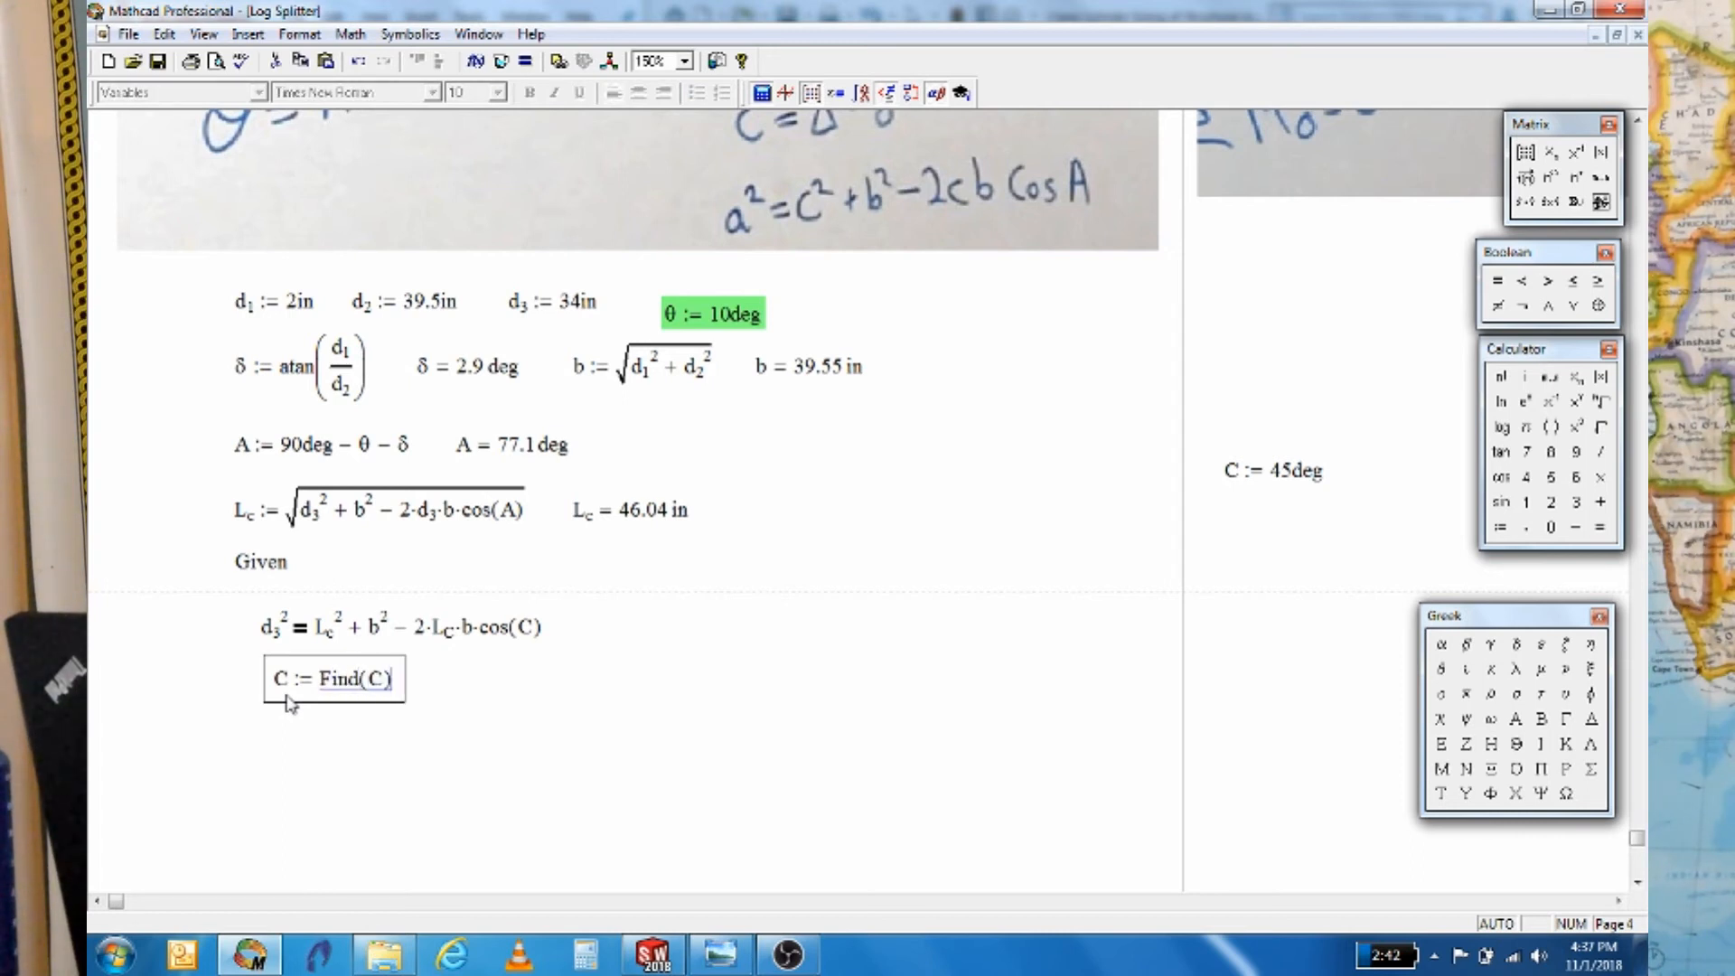
Finish C := Find(C) and display the C result in degrees
{"action": "key", "text": "Return"}
{"action": "type", "text": "C="}
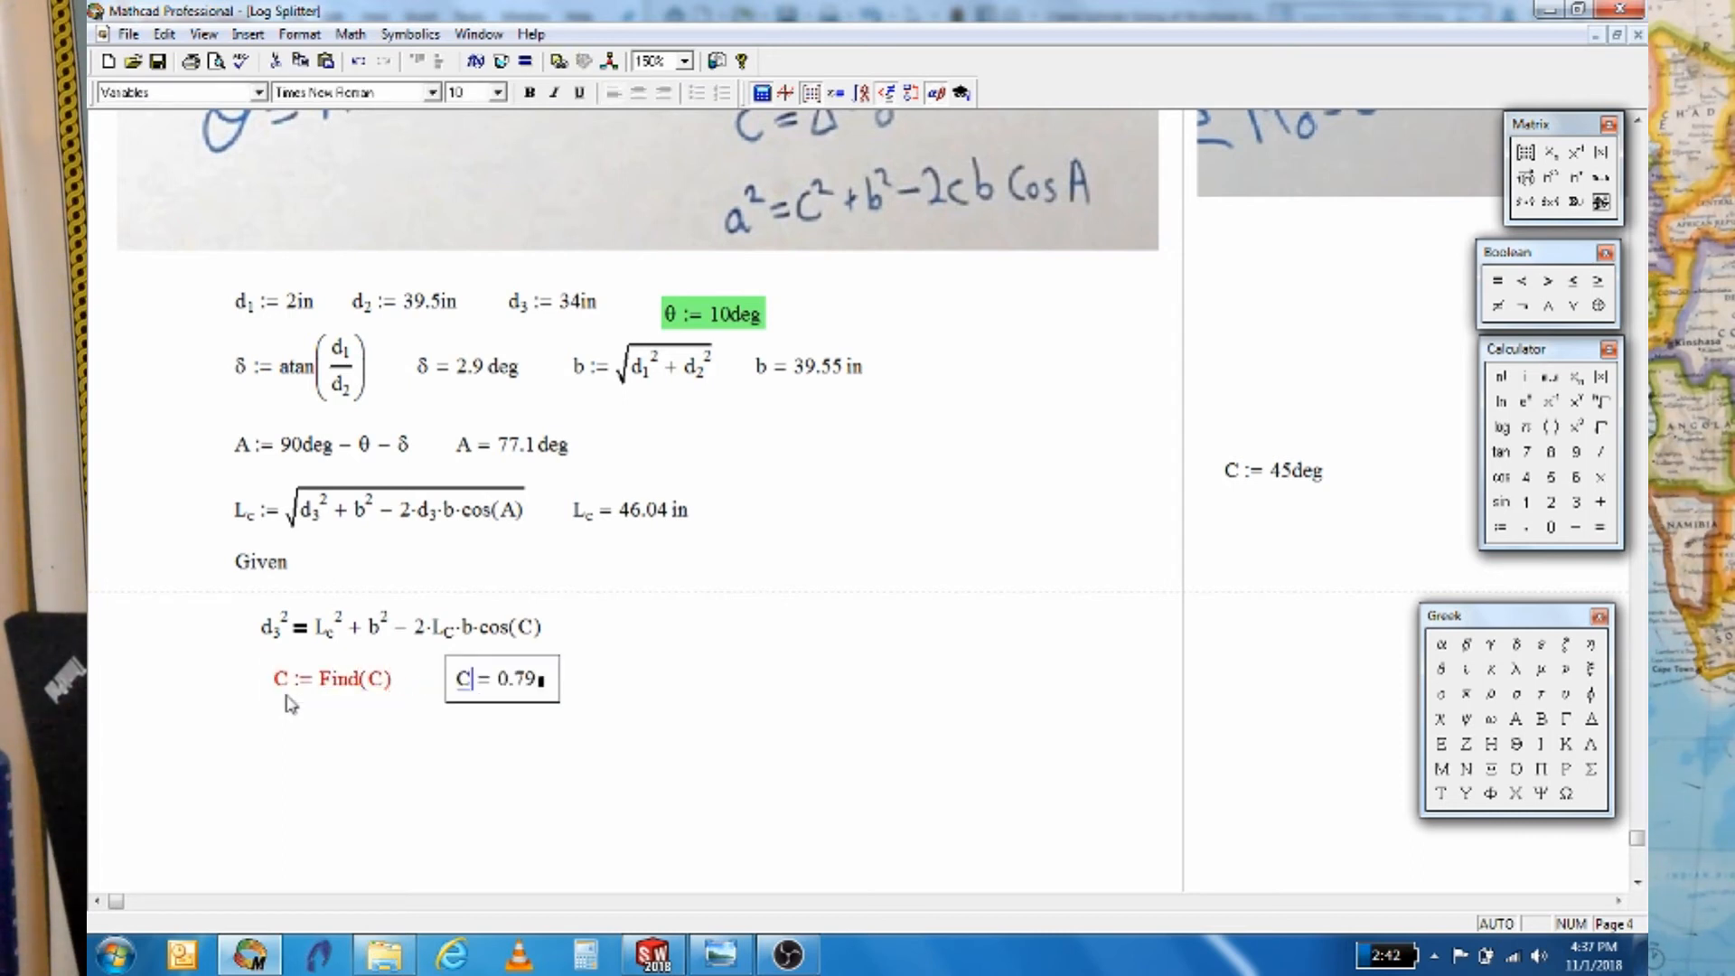
{"action": "left_click", "coordinate": [541, 681]}
{"action": "type", "text": "deg"}
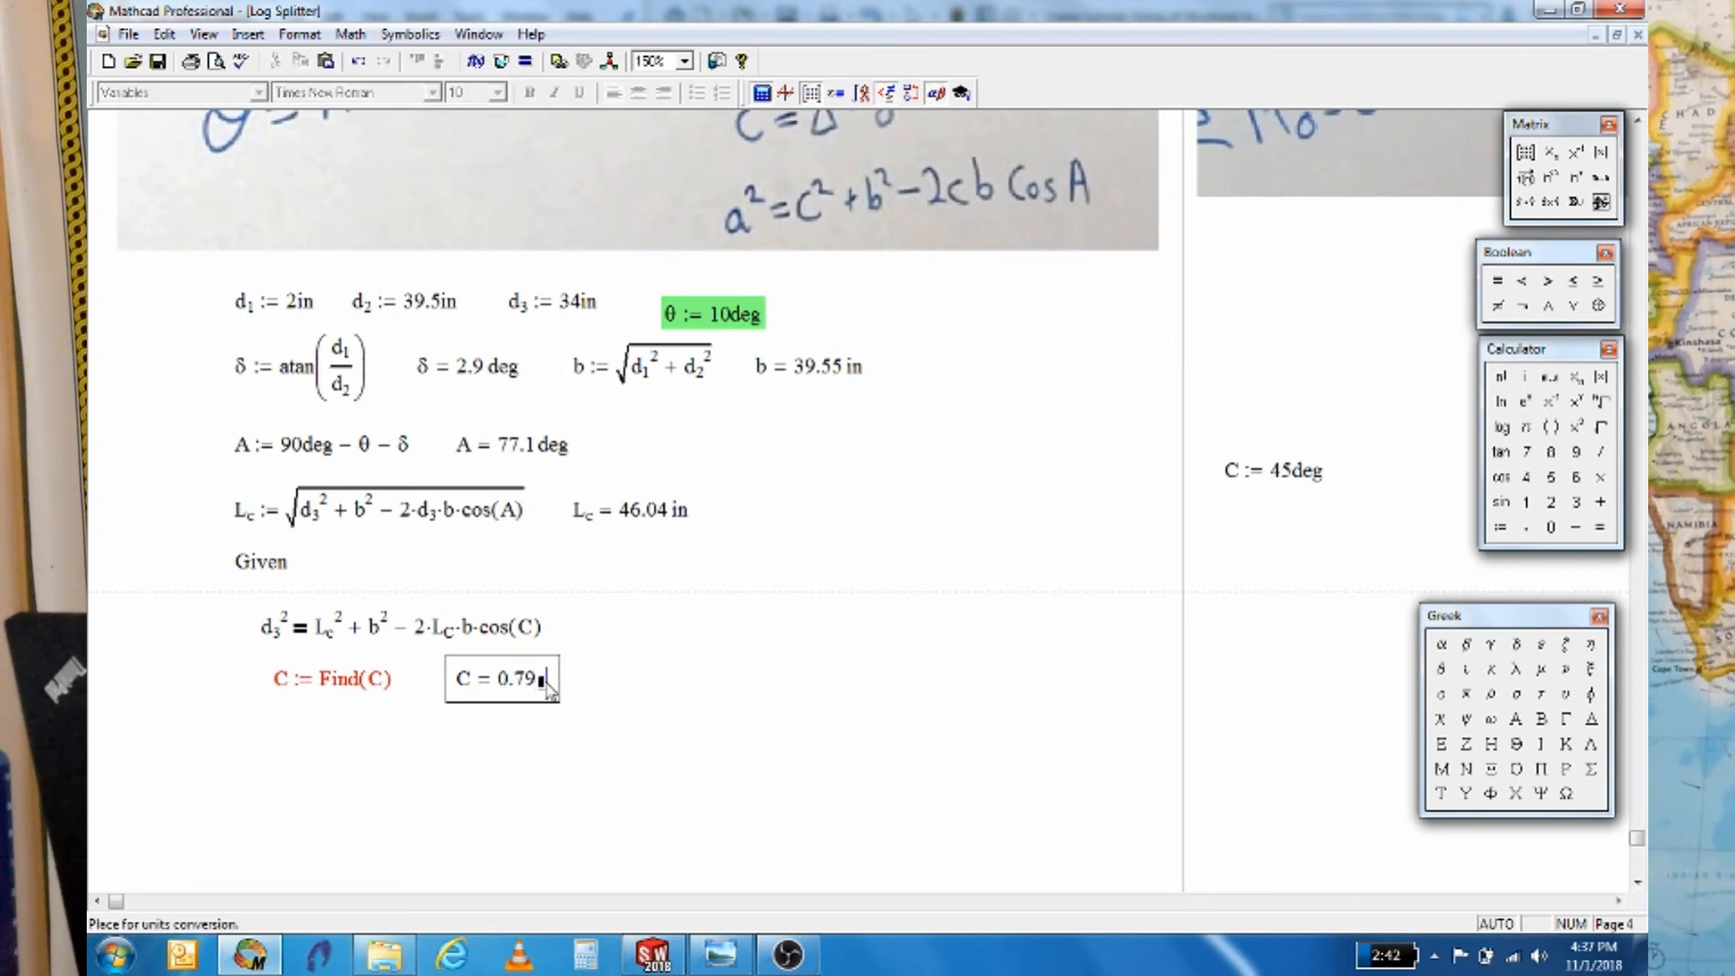
{"action": "left_click", "coordinate": [688, 737]}
Correct the Lc subscript in the Given equation so C evaluates to 46.04 deg
{"action": "left_click", "coordinate": [352, 681]}
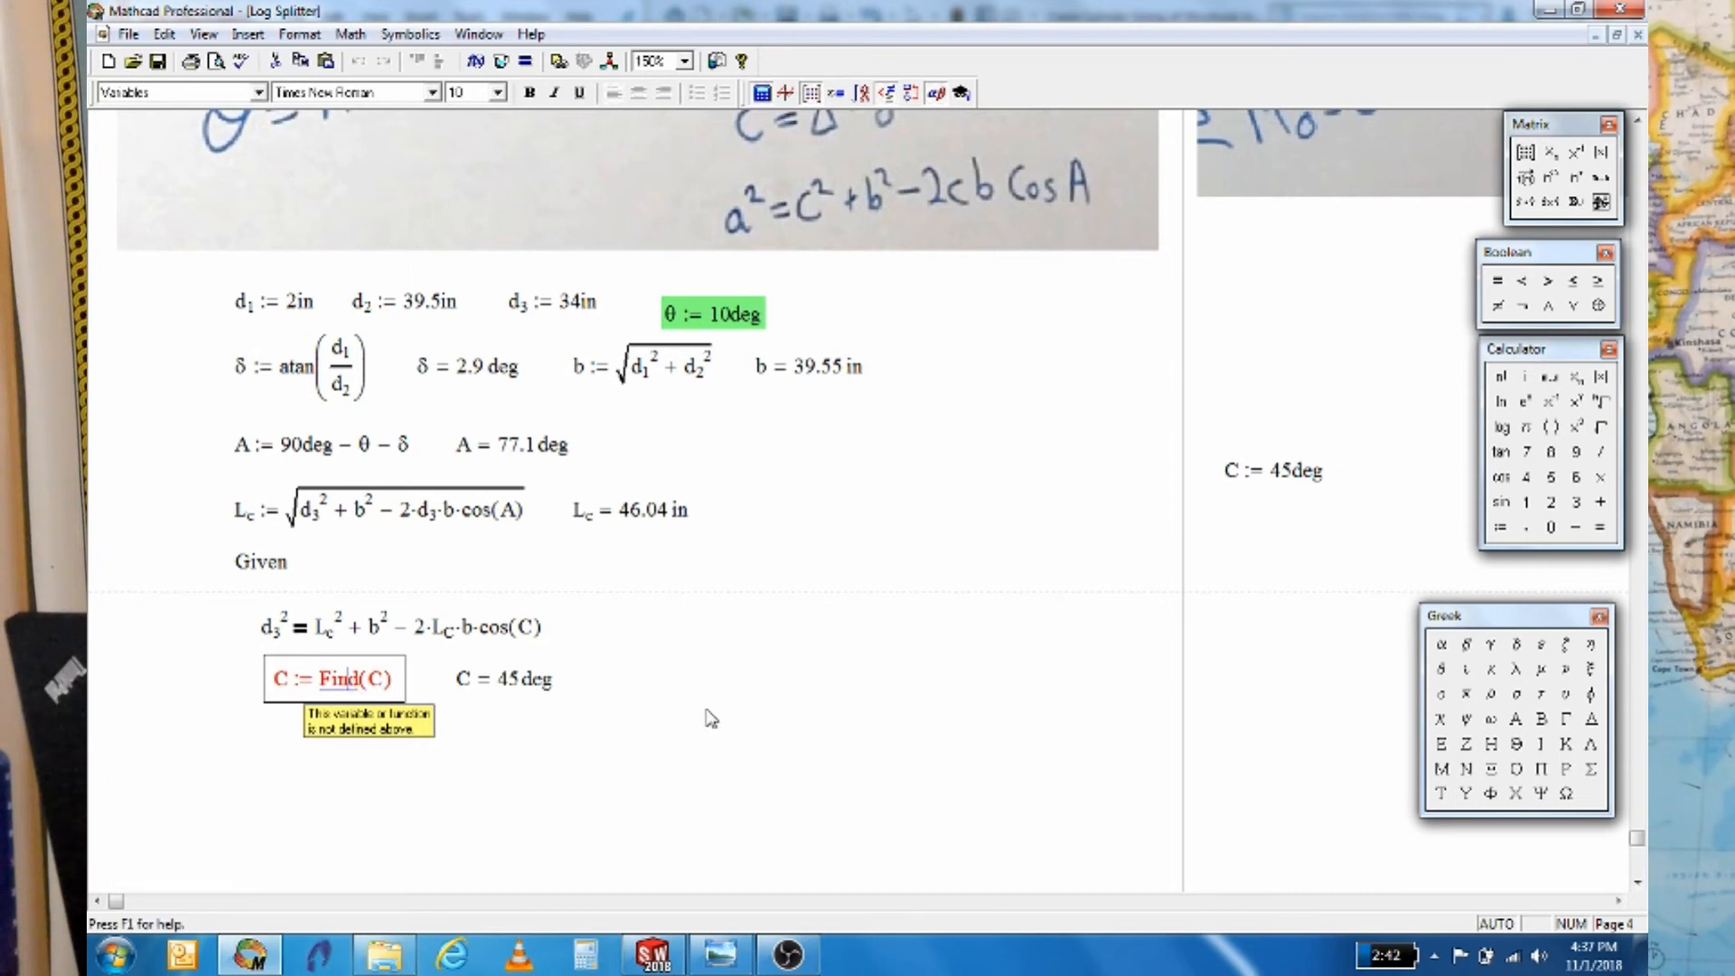
{"action": "left_click", "coordinate": [452, 637]}
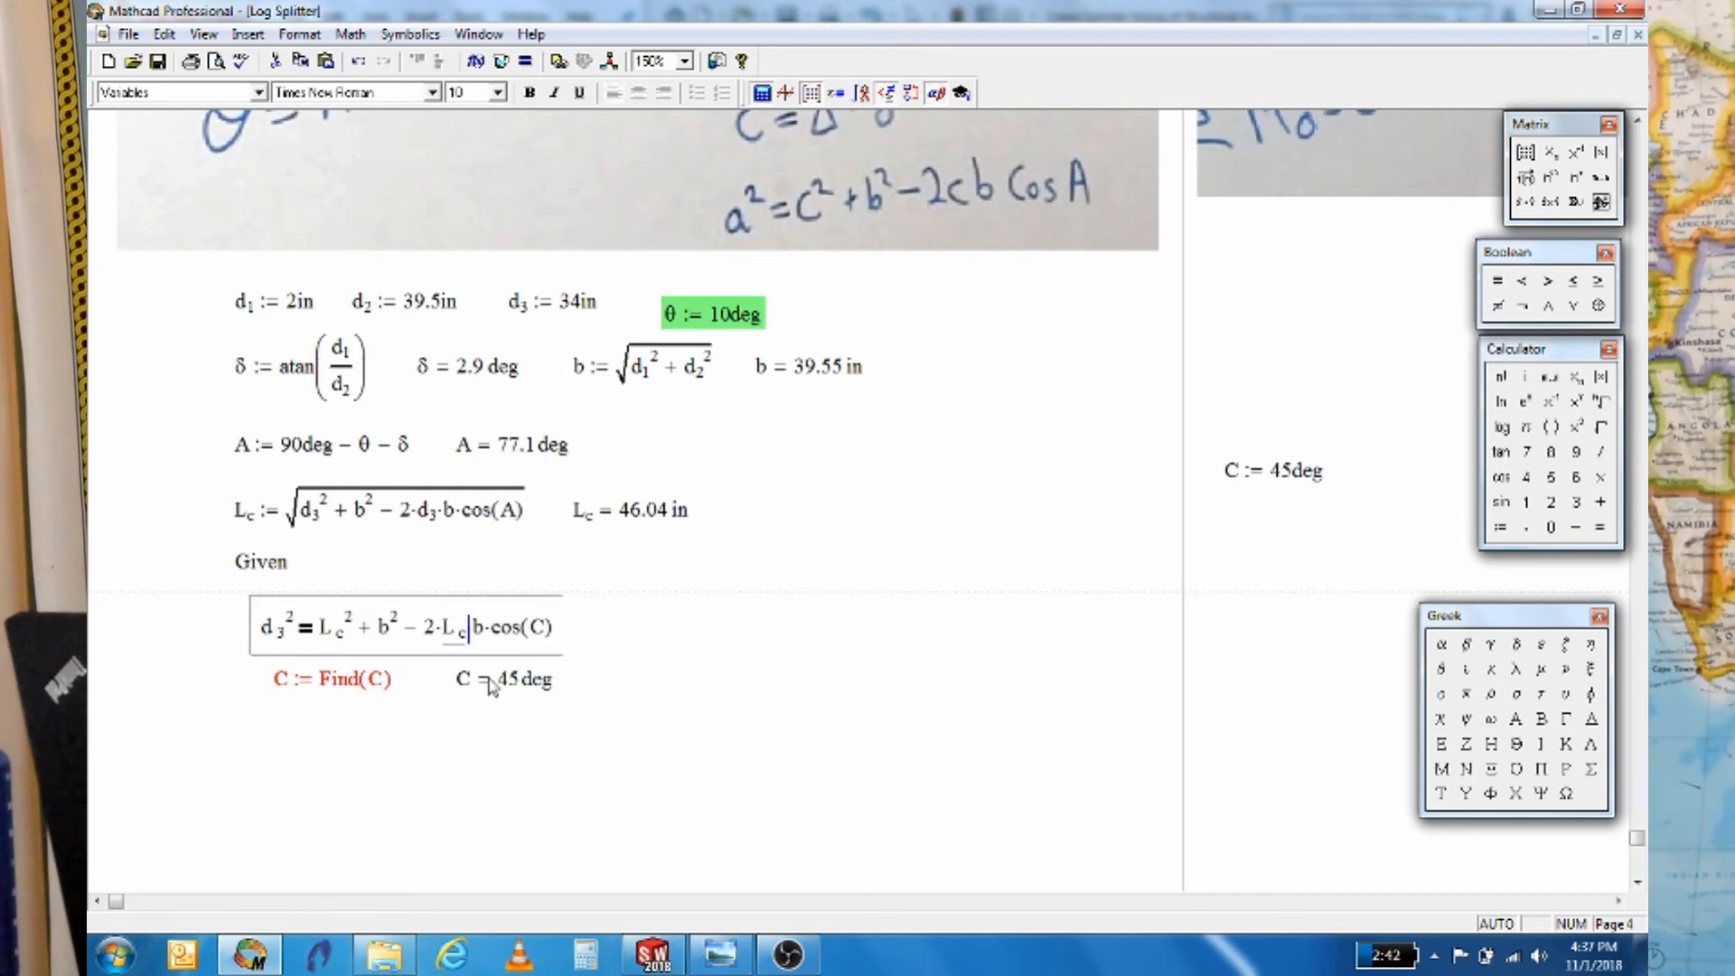
{"action": "left_click", "coordinate": [636, 646]}
{"action": "scroll", "coordinate": [615, 706], "scroll_direction": "down", "scroll_amount": 1}
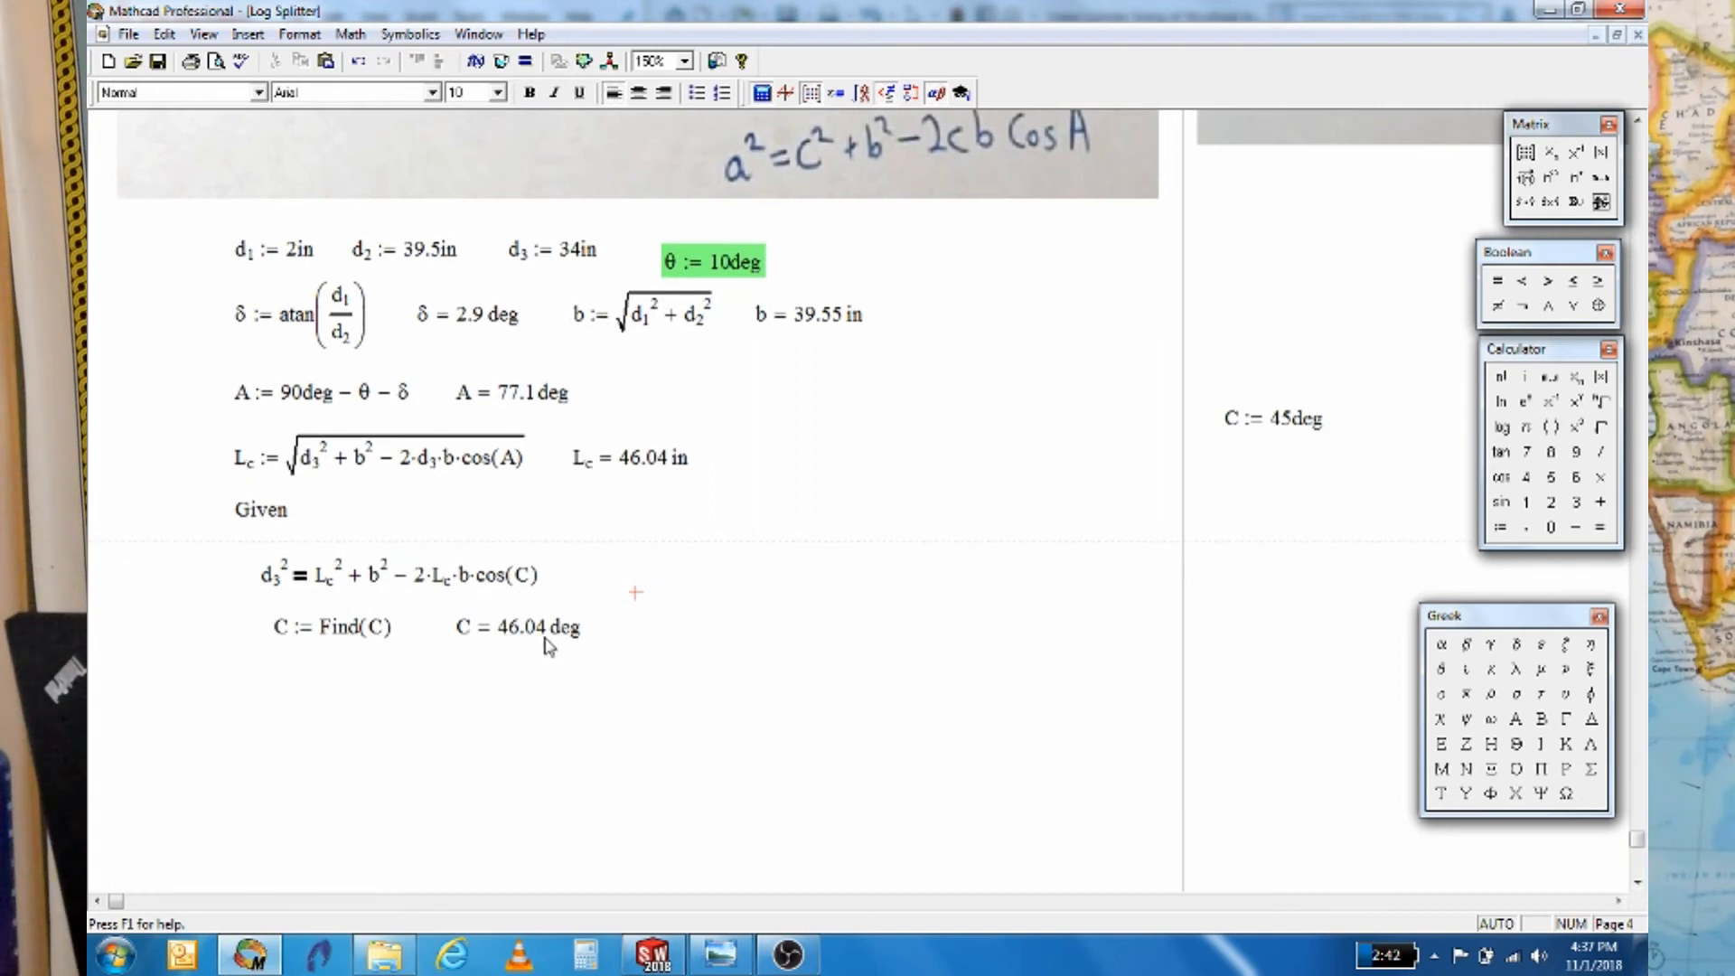
{"action": "left_click", "coordinate": [655, 956]}
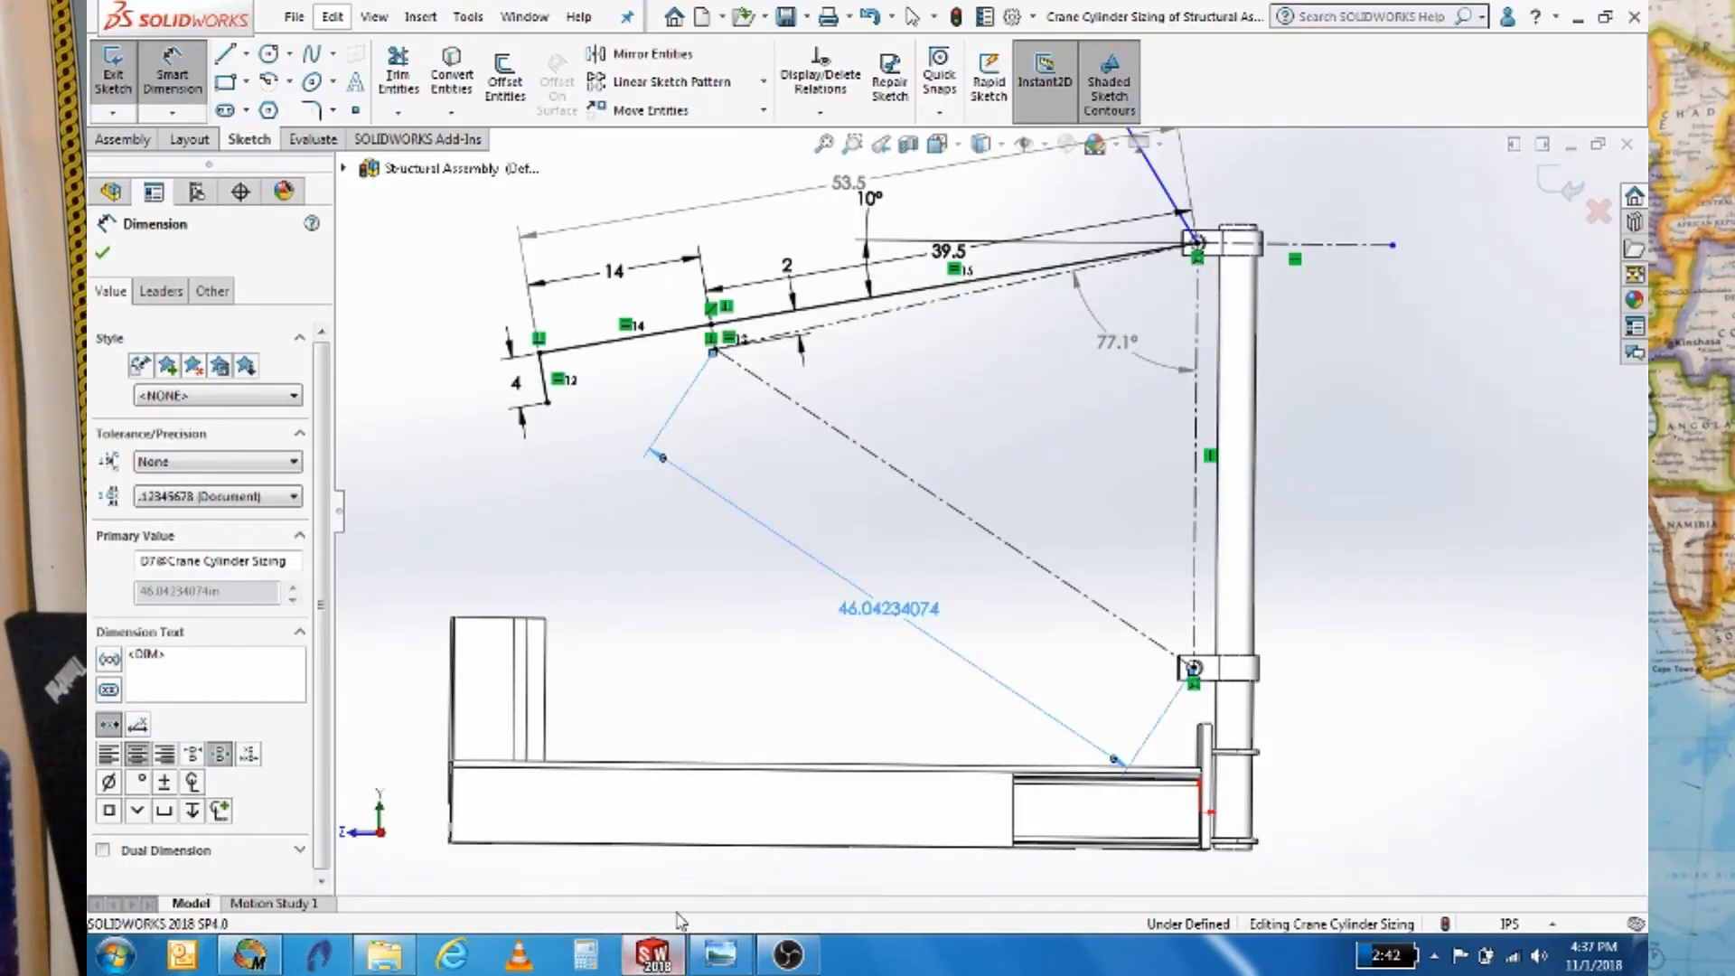
Dimension the angle between the construction line and jib line as a driven 46.04°
{"action": "left_click", "coordinate": [783, 404]}
{"action": "left_click", "coordinate": [846, 323]}
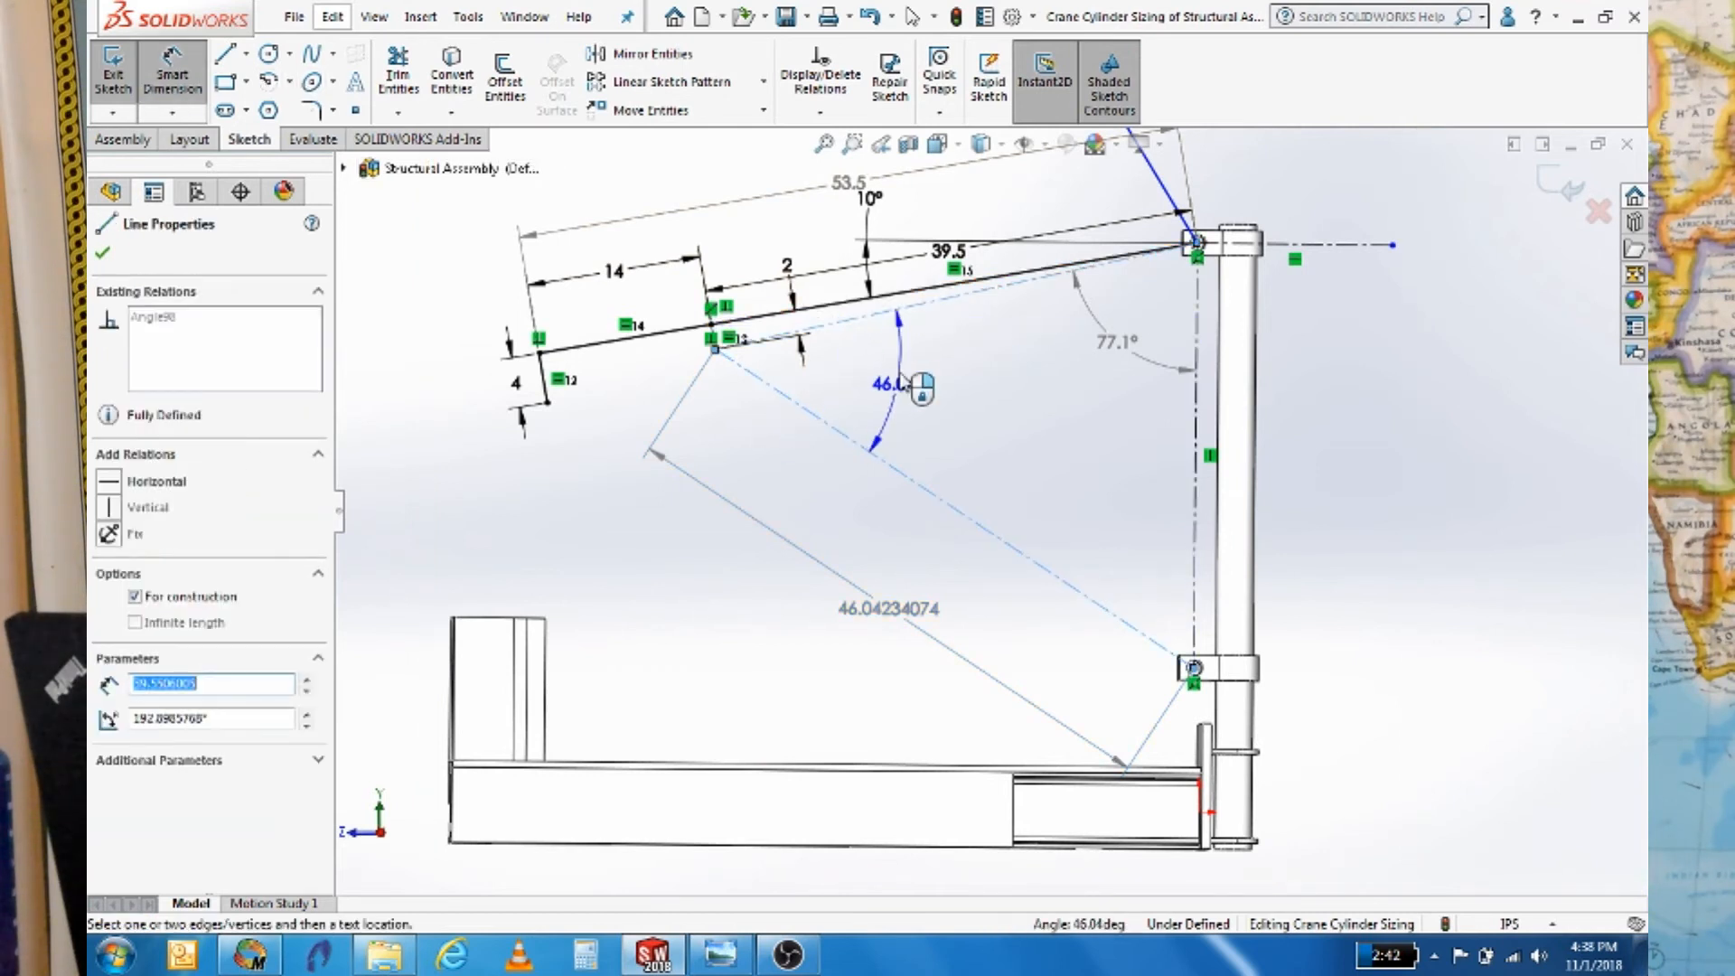
{"action": "left_click", "coordinate": [904, 379]}
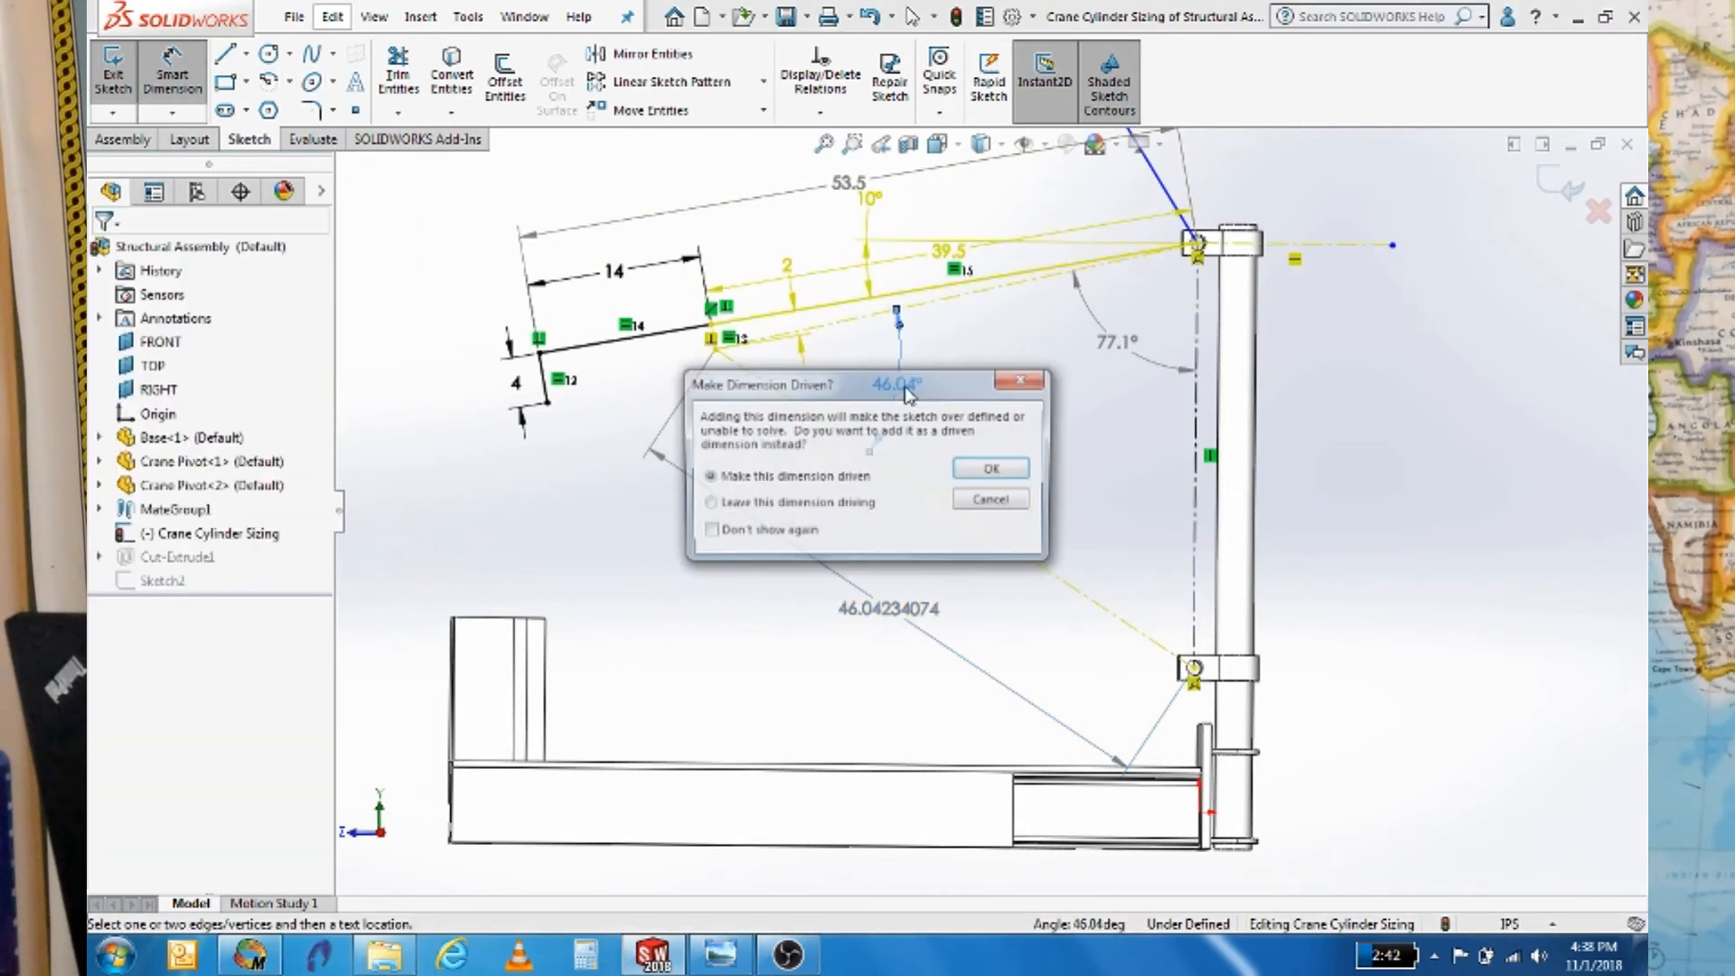
{"action": "left_click", "coordinate": [995, 472]}
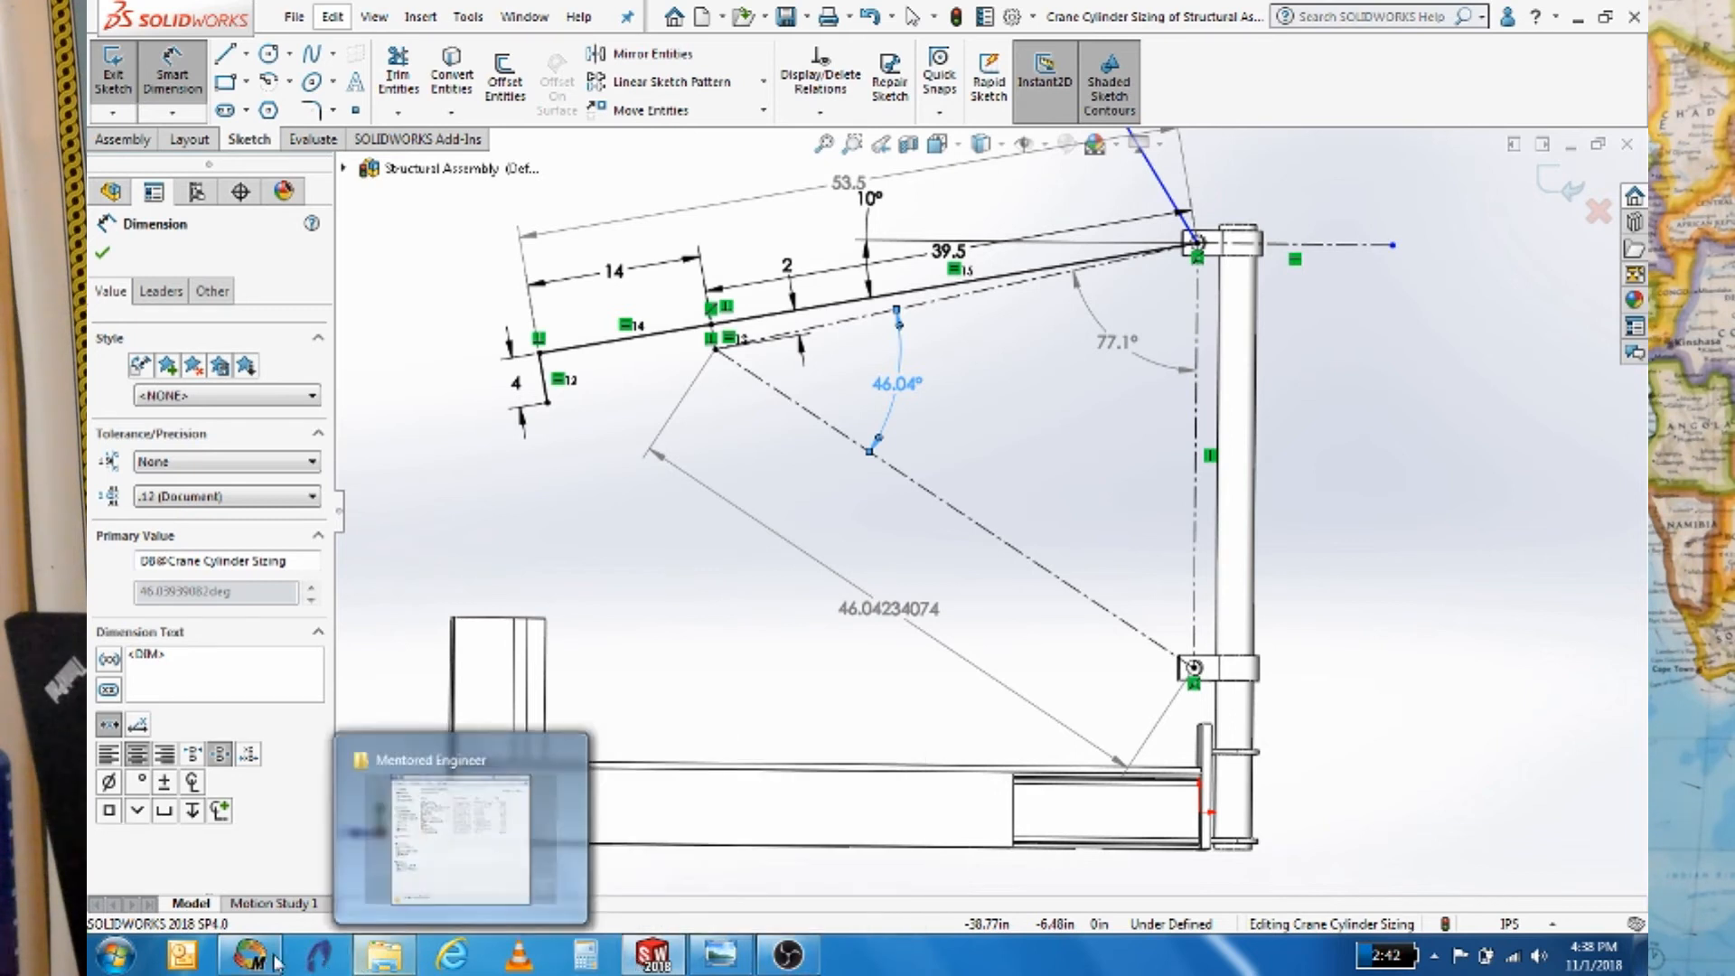
{"action": "left_click", "coordinate": [789, 957]}
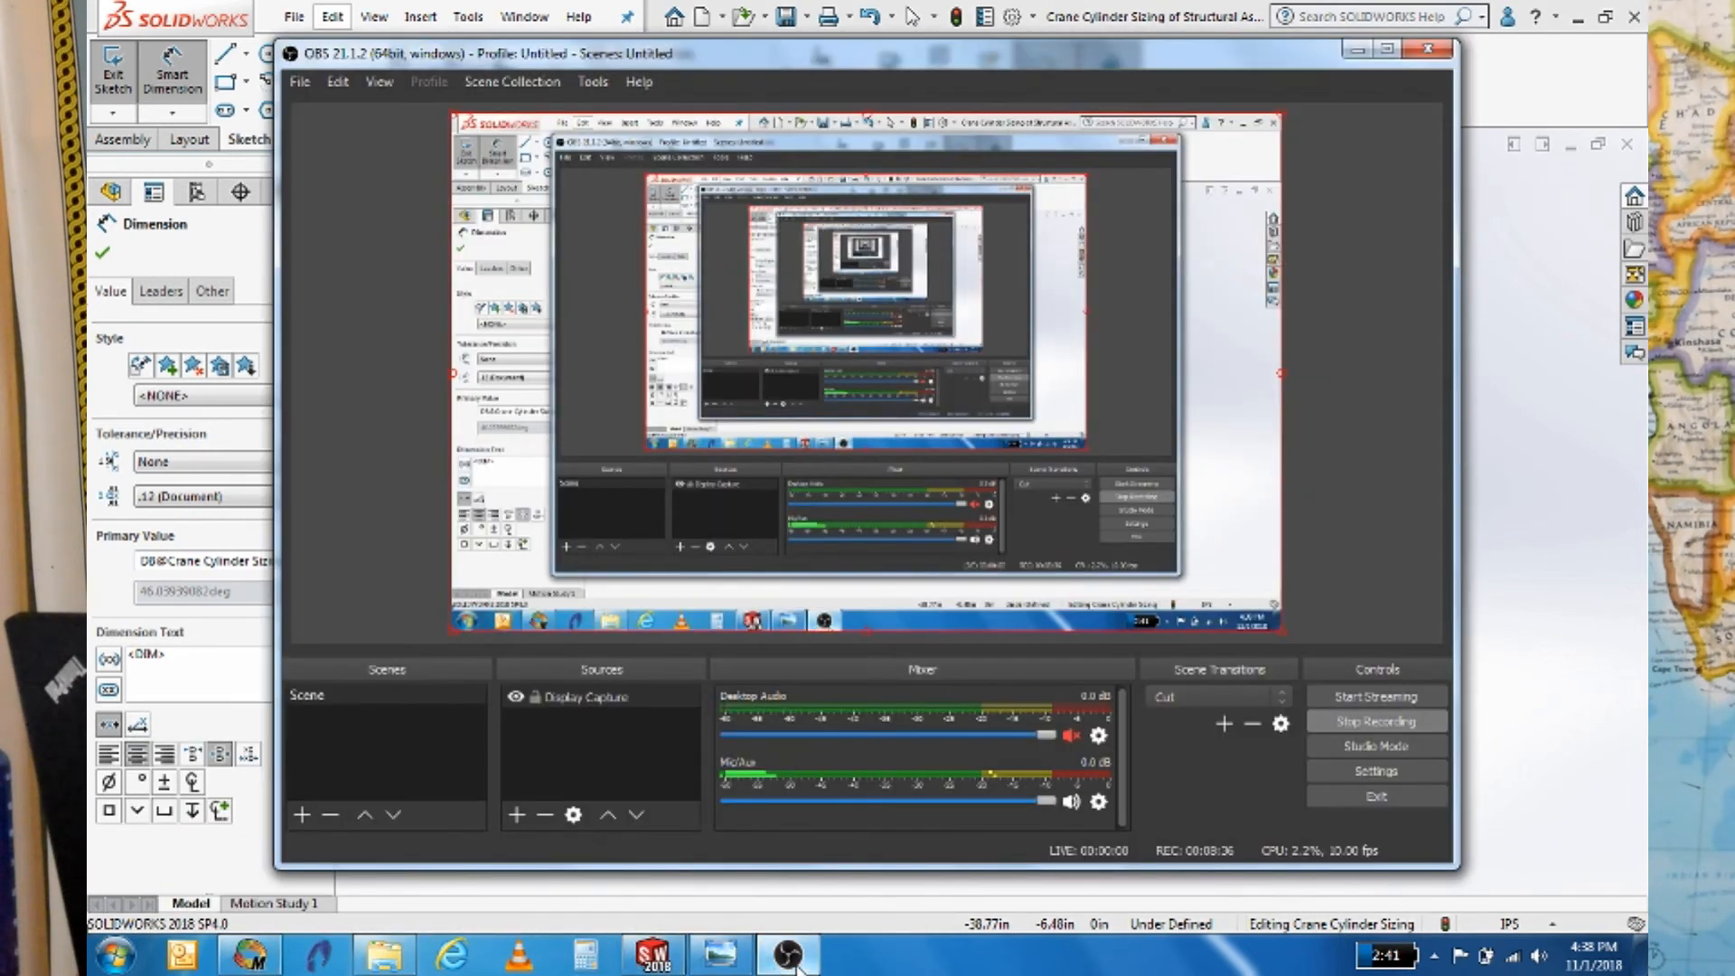
{"action": "left_click", "coordinate": [789, 956]}
Define ma := b·sin(C) in a new region below the Find result
{"action": "left_click", "coordinate": [250, 956]}
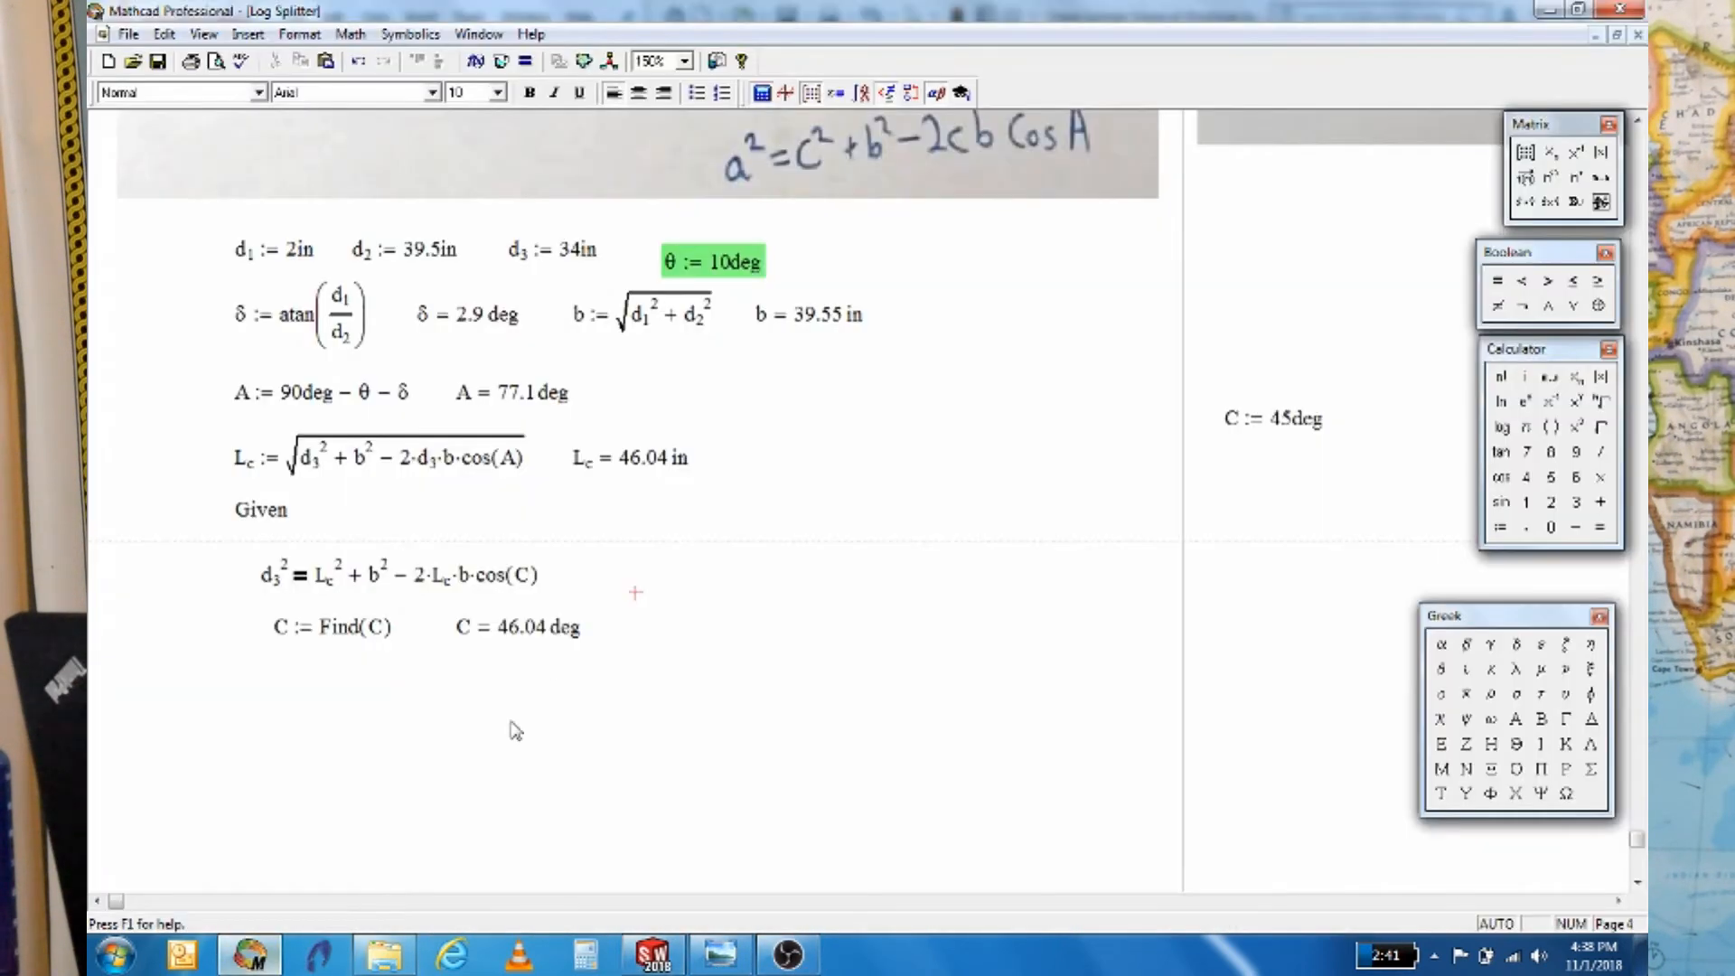
{"action": "scroll", "coordinate": [653, 718], "scroll_direction": "up", "scroll_amount": 5}
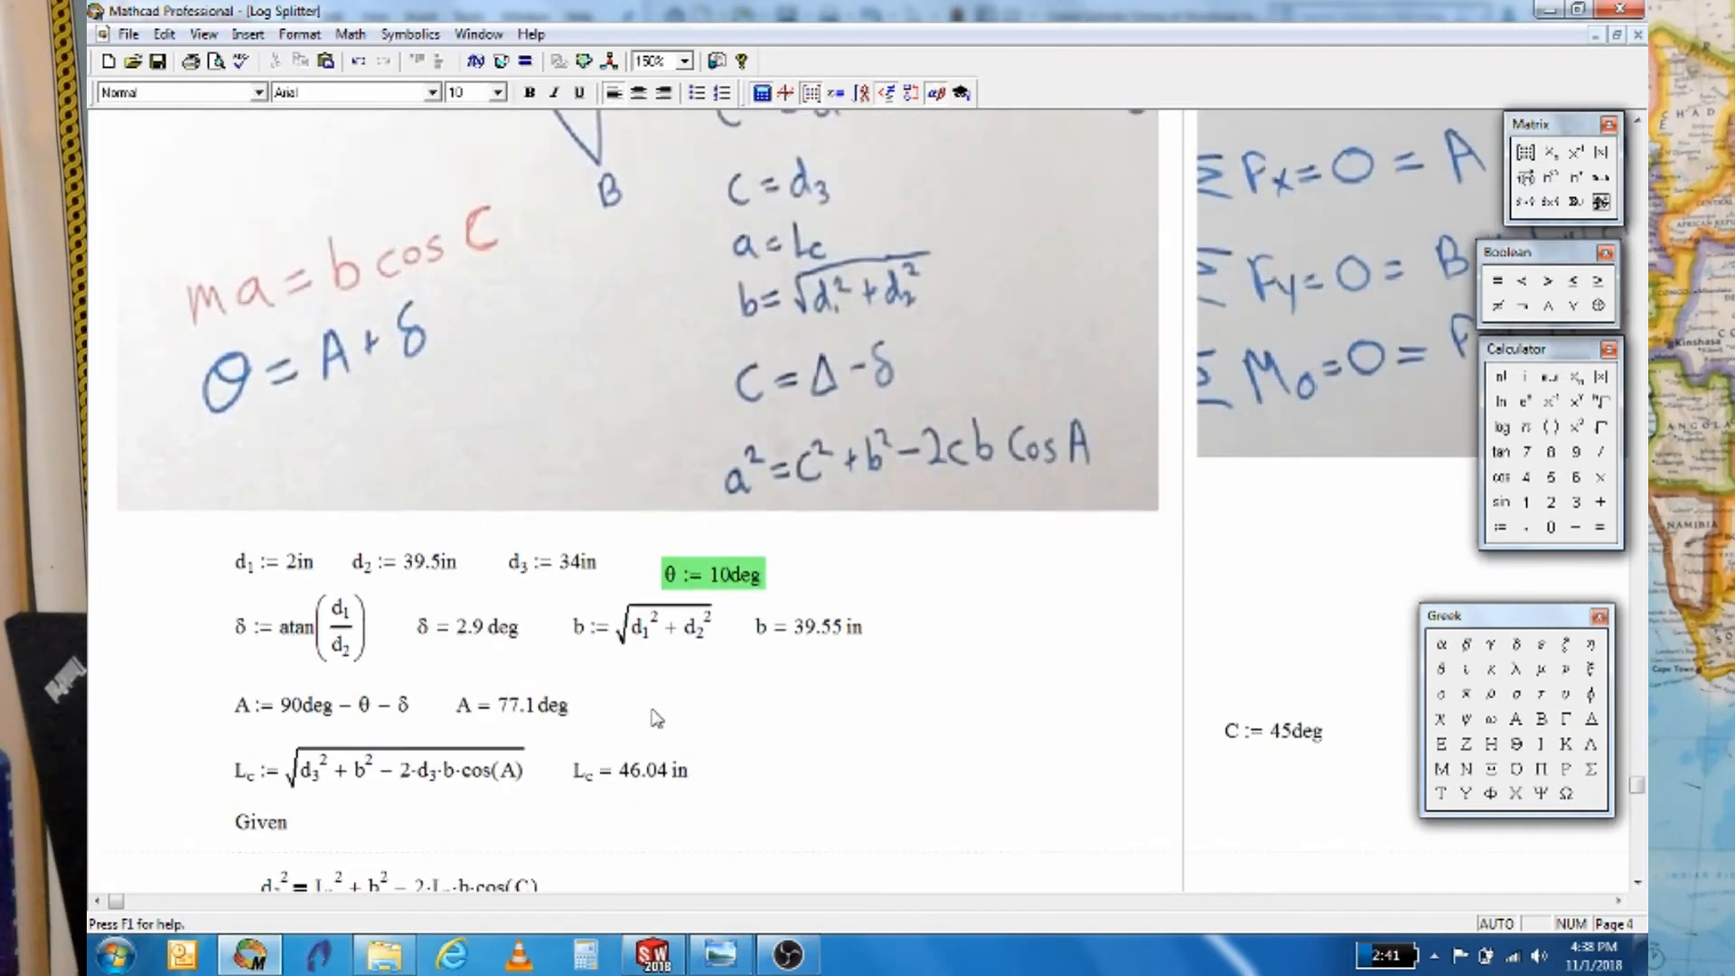
{"action": "scroll", "coordinate": [658, 719], "scroll_direction": "up", "scroll_amount": 3}
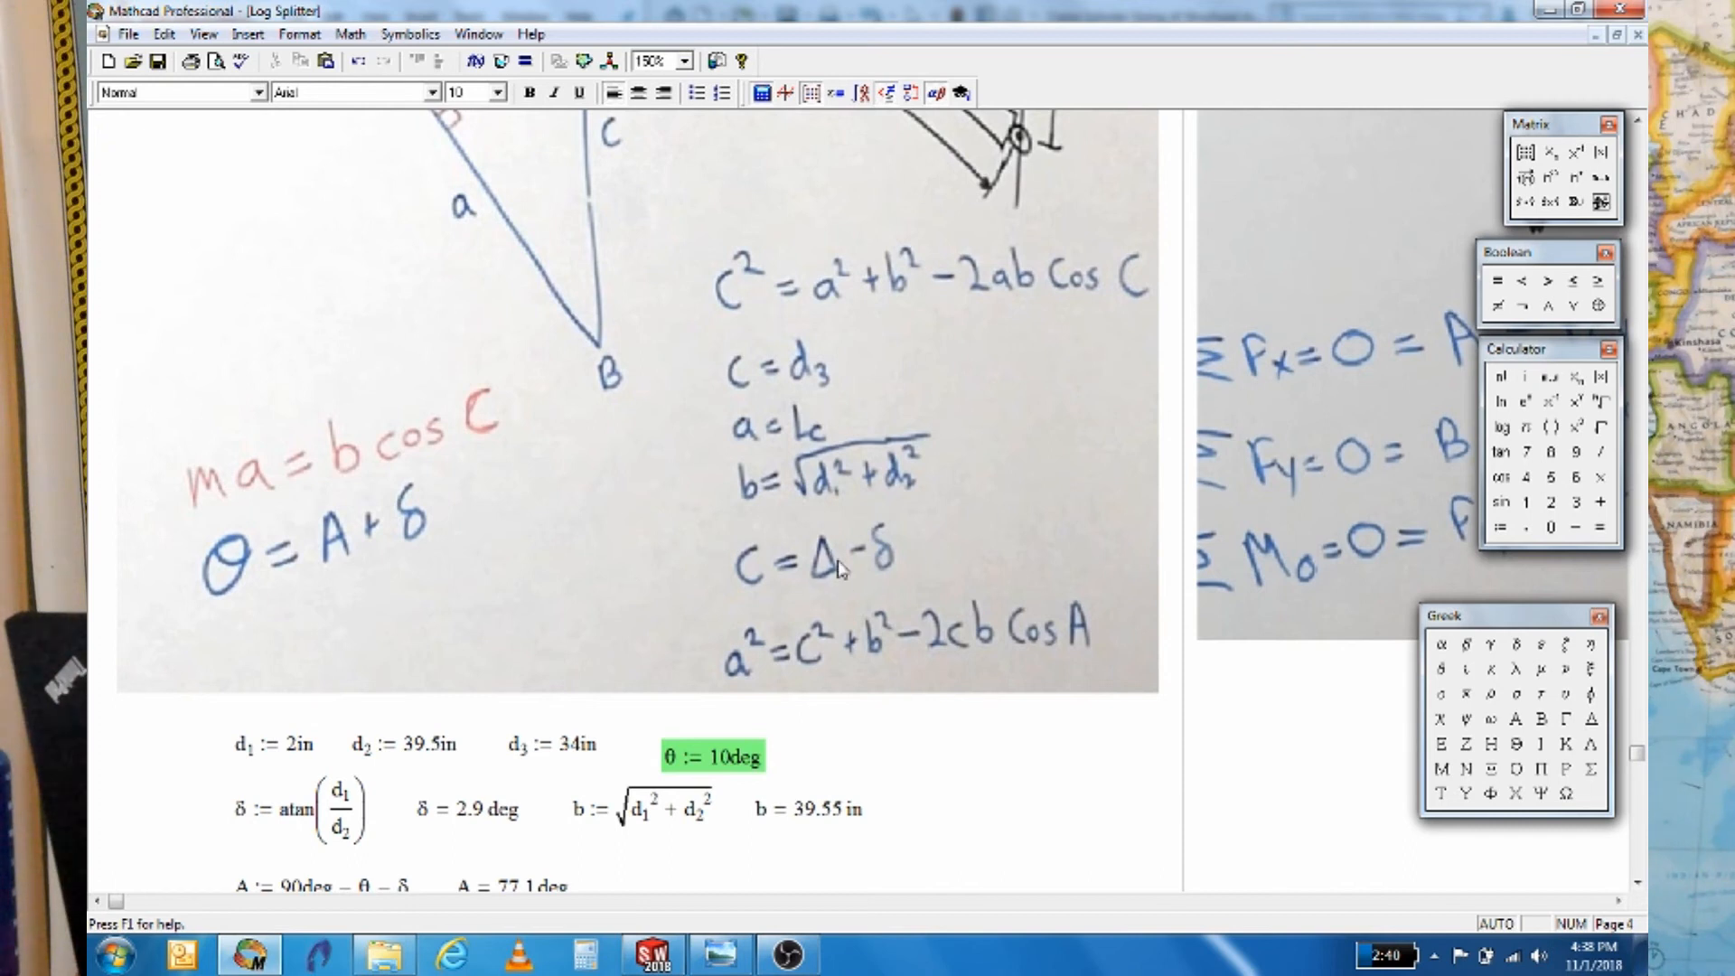
{"action": "scroll", "coordinate": [804, 623], "scroll_direction": "down", "scroll_amount": 5}
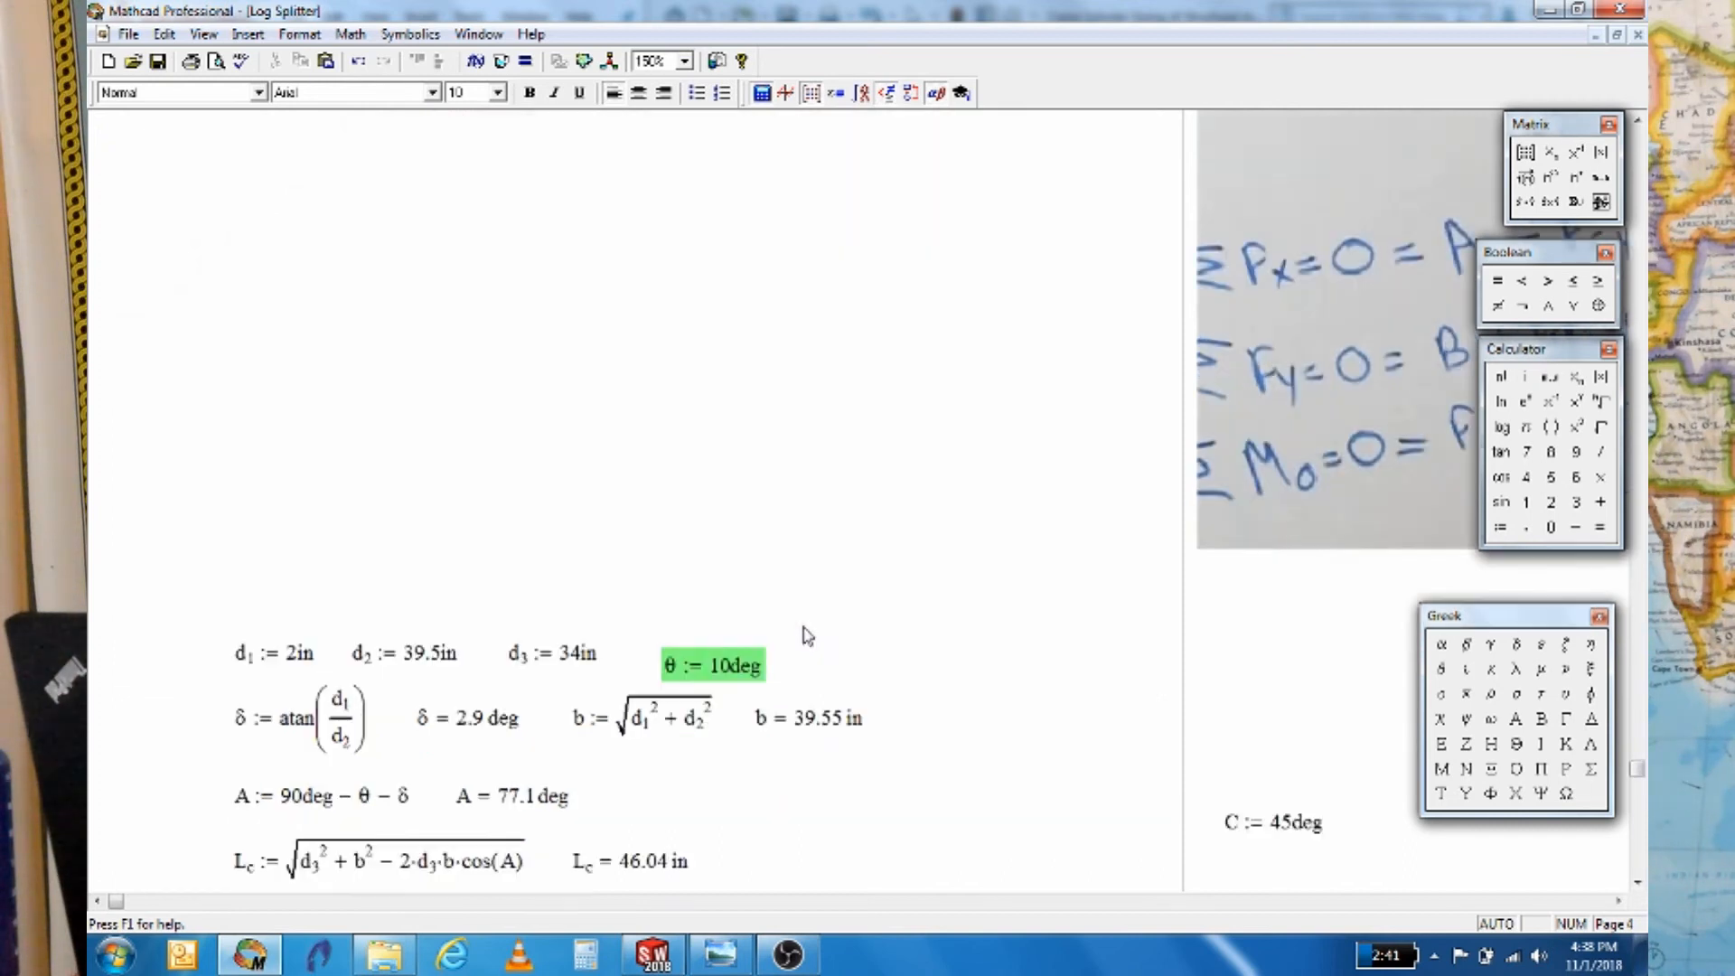
{"action": "scroll", "coordinate": [733, 663], "scroll_direction": "down", "scroll_amount": 1}
{"action": "left_click", "coordinate": [246, 764]}
{"action": "type", "text": "ma"}
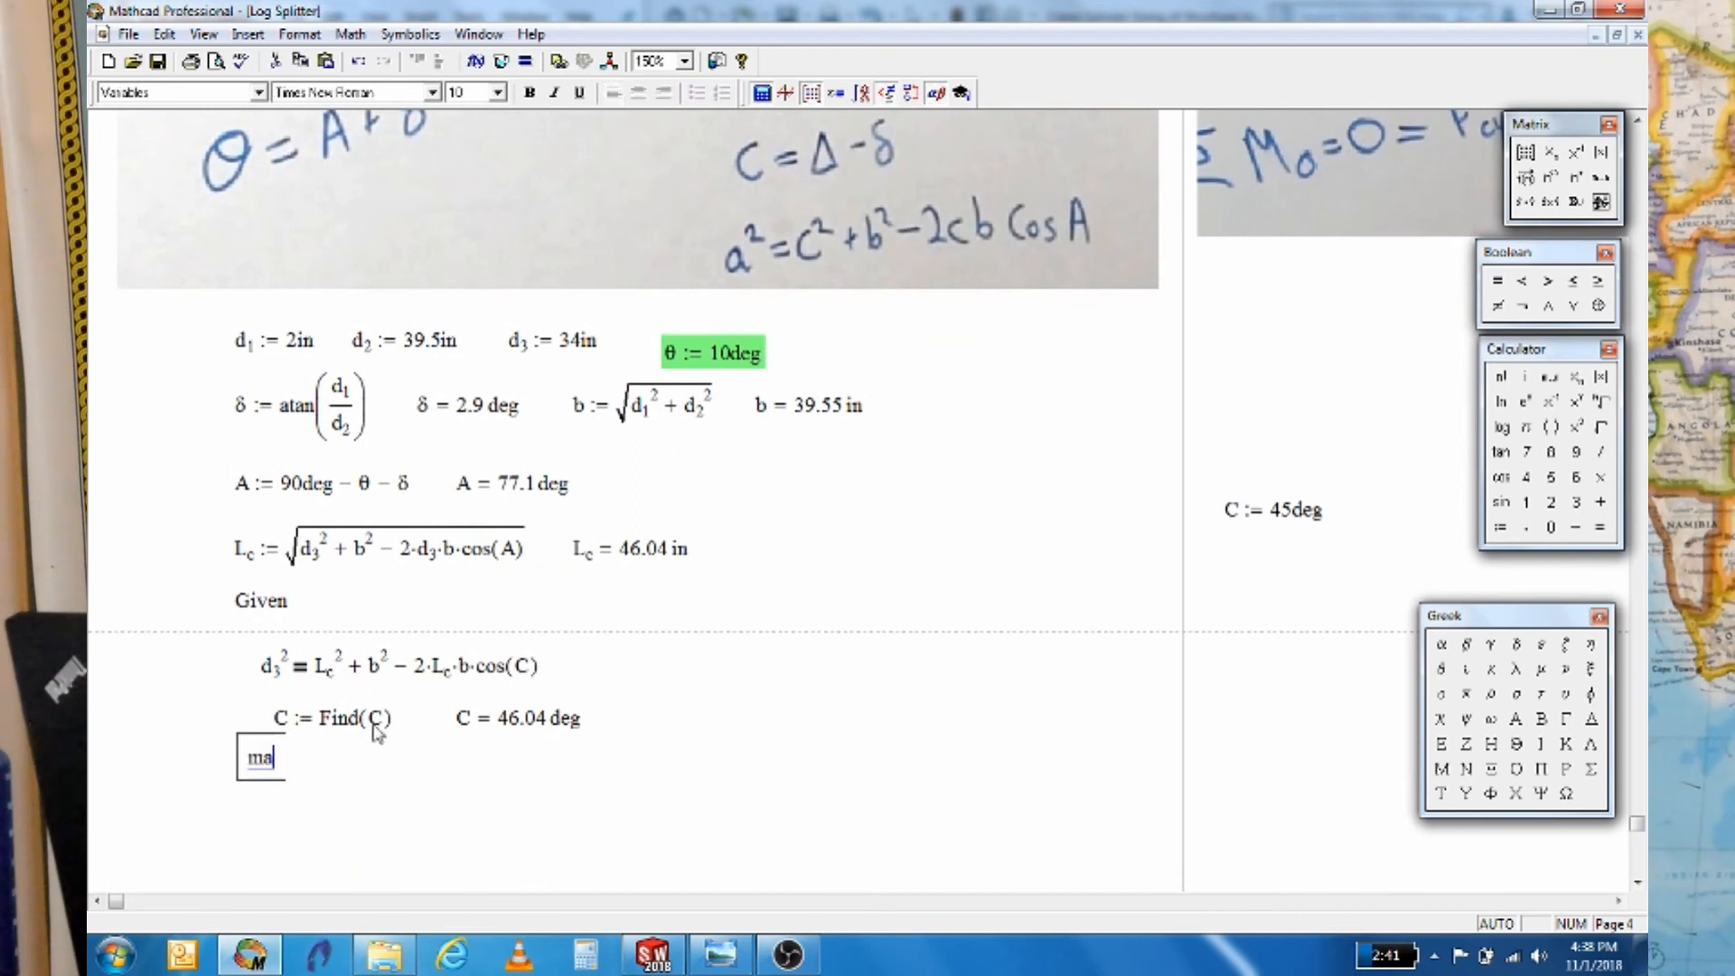
{"action": "type", "text": ":b*"}
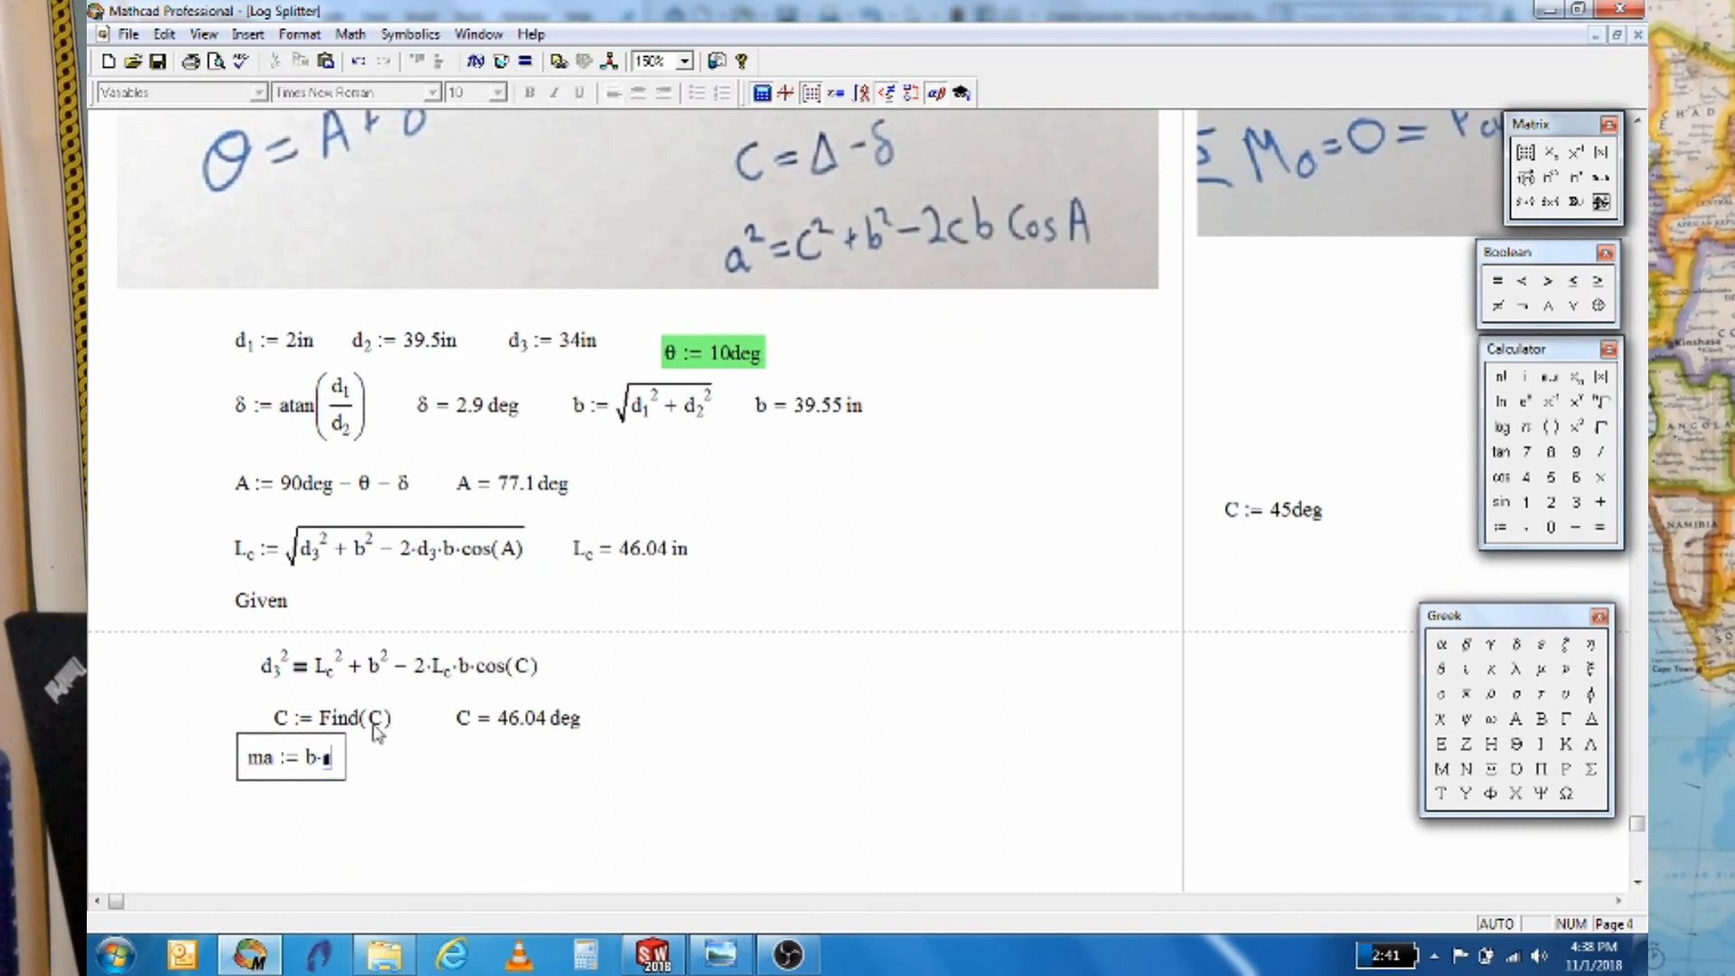
{"action": "type", "text": "sin("}
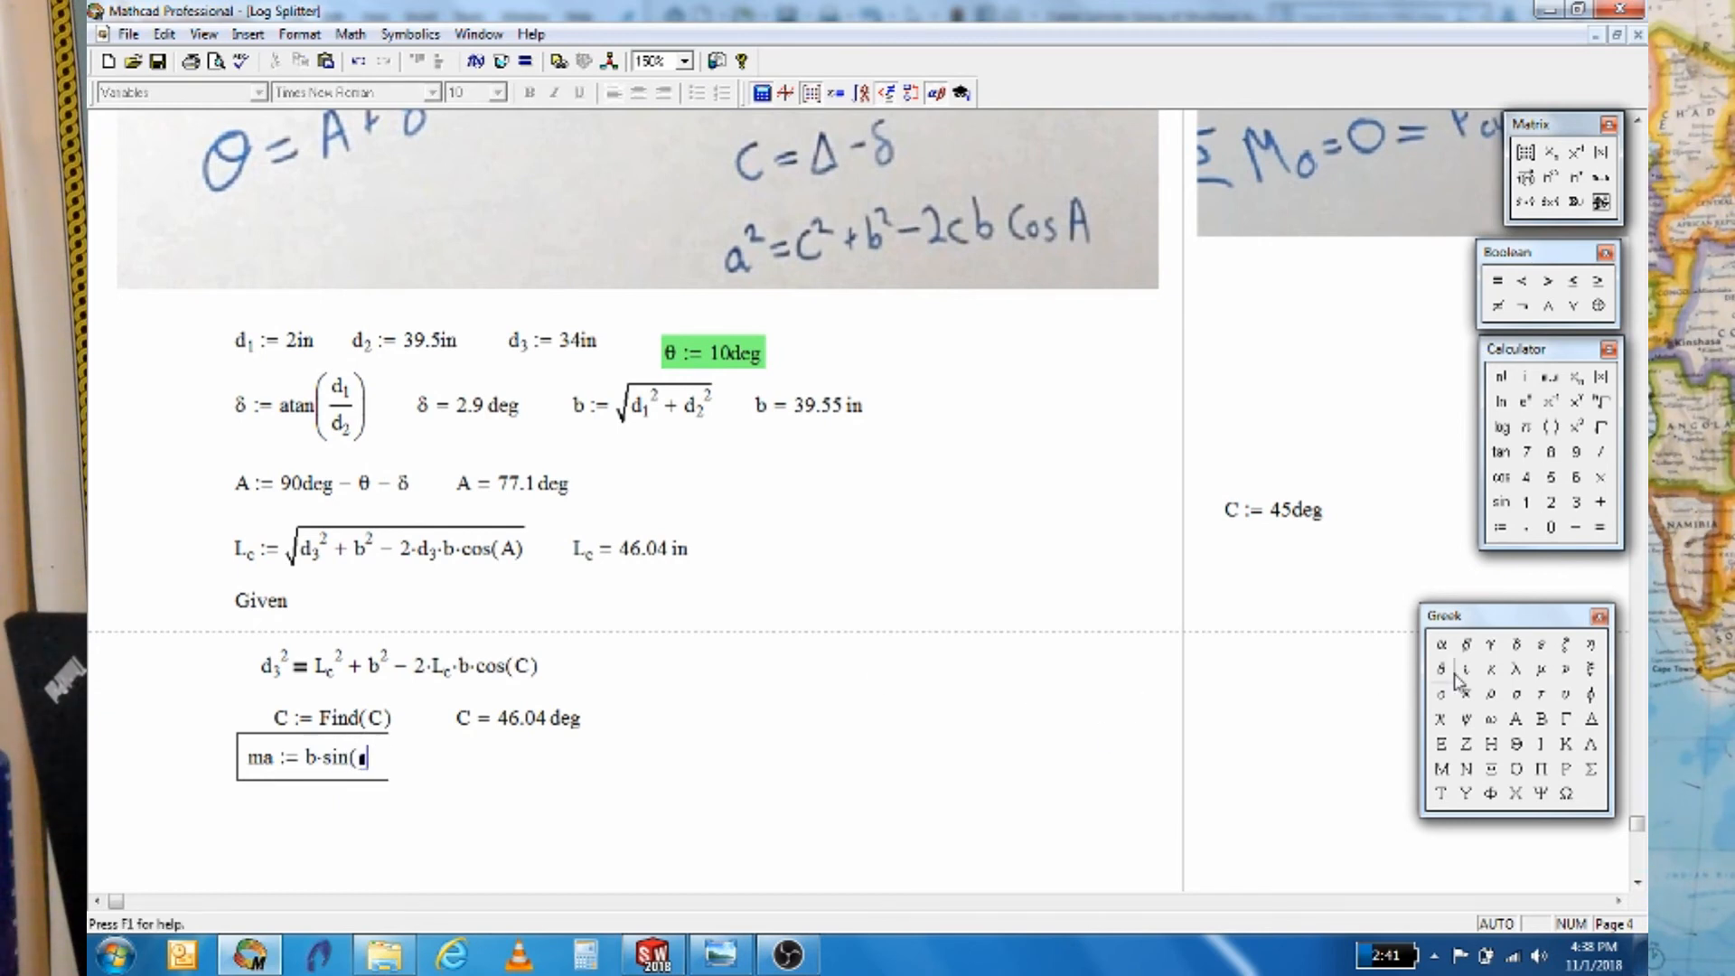
{"action": "type", "text": "C)"}
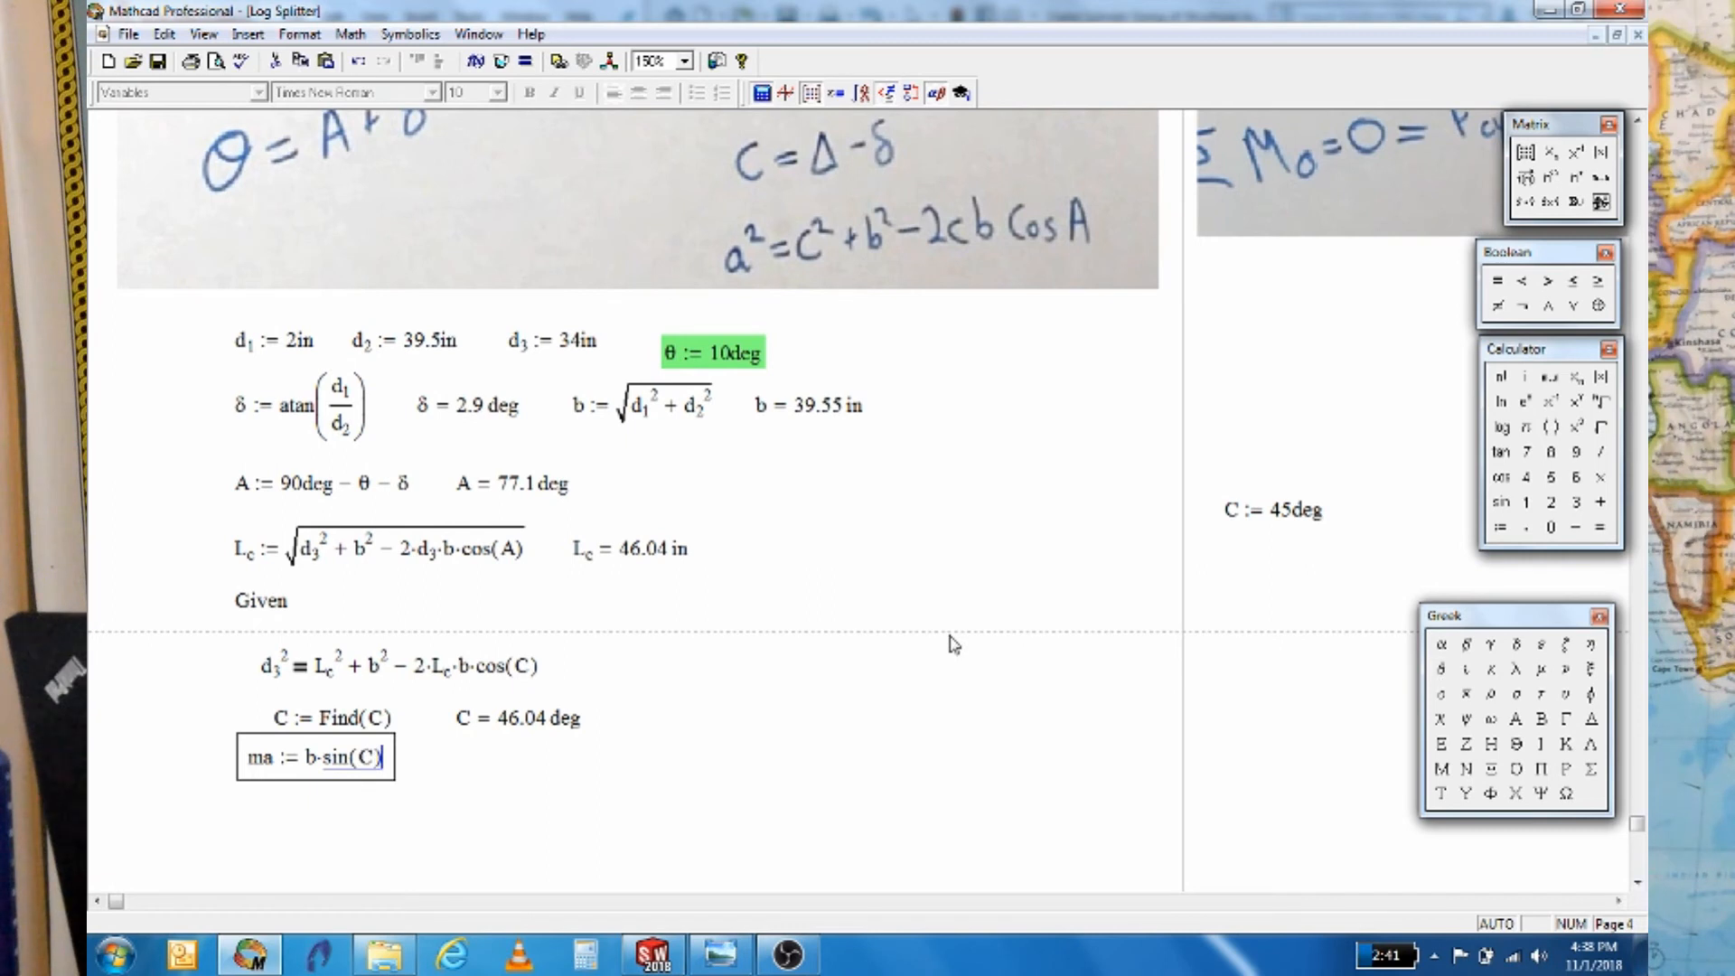
{"action": "key", "text": "Return"}
Display ma in inches, showing 28.47 in
{"action": "type", "text": "ma = 2.37 ft"}
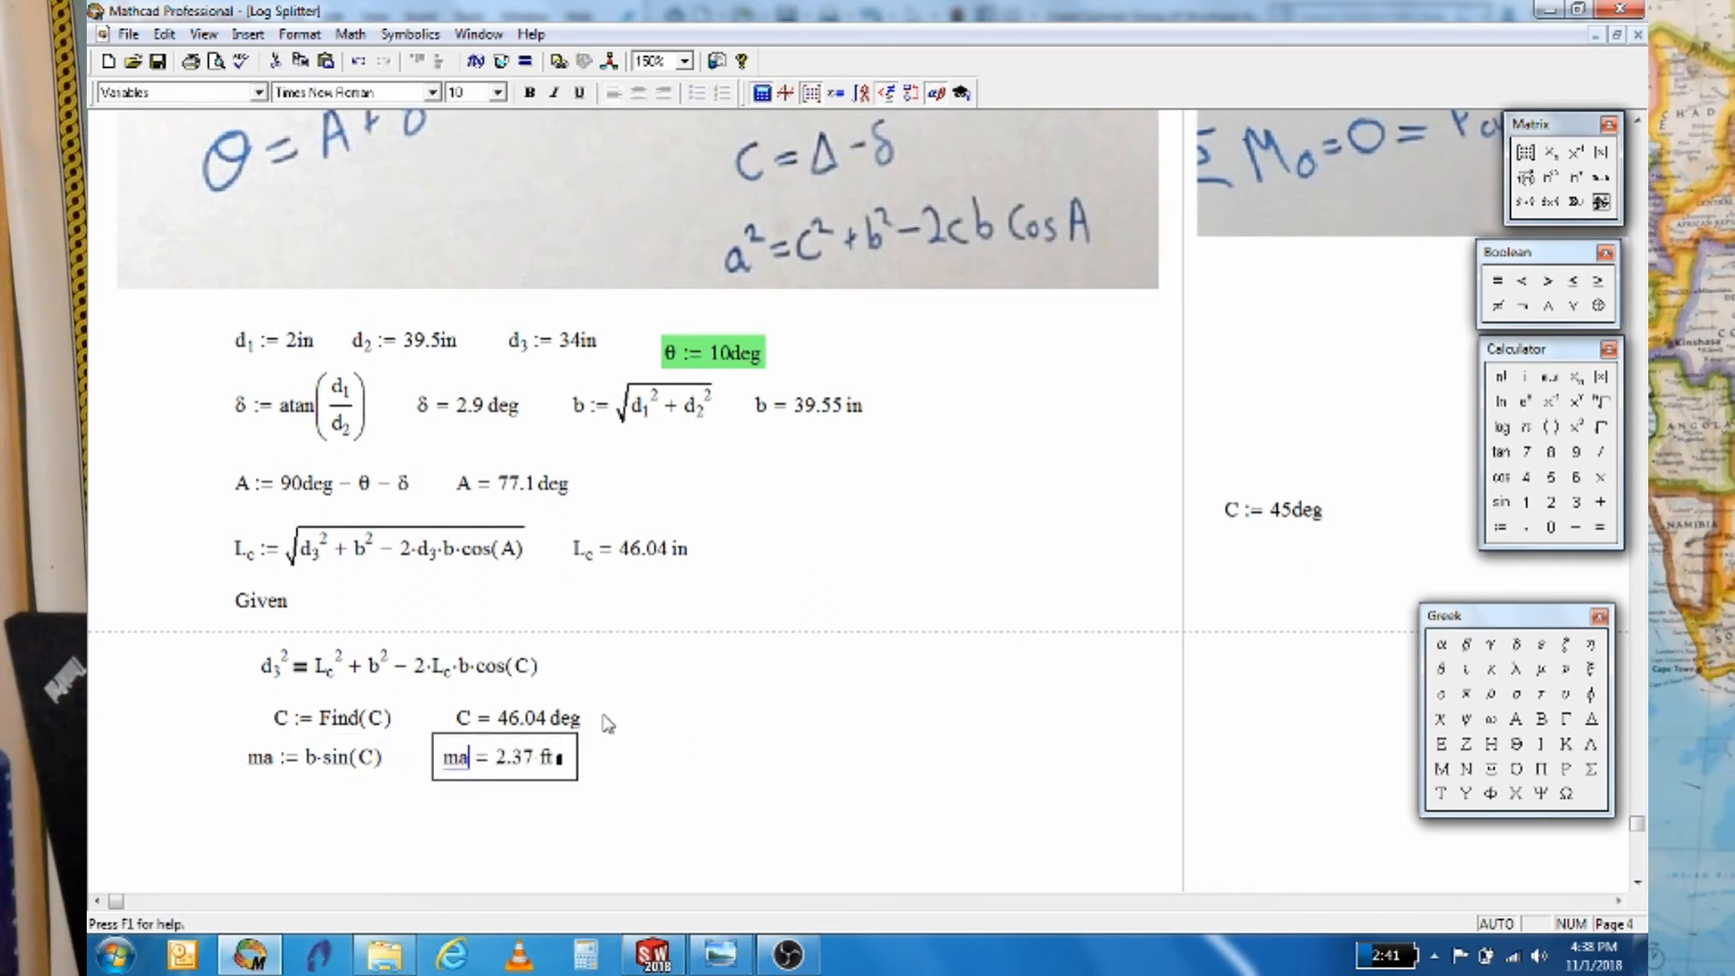
{"action": "left_click", "coordinate": [561, 761]}
{"action": "key", "text": "Return"}
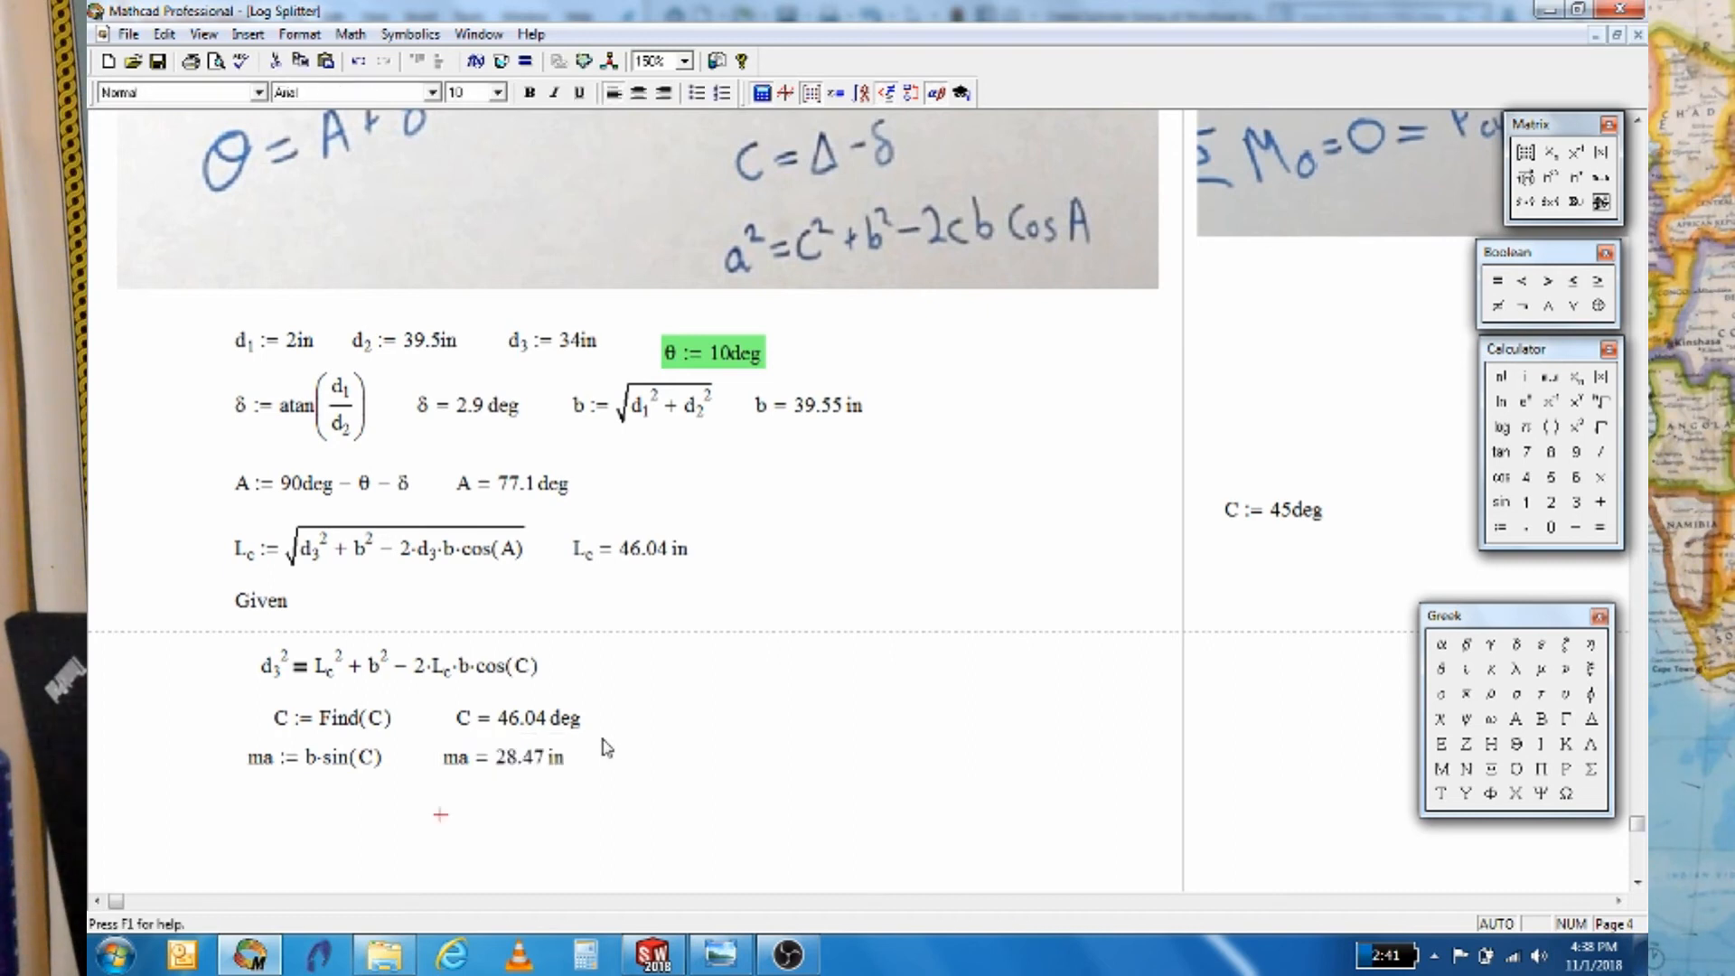
{"action": "scroll", "coordinate": [463, 758], "scroll_direction": "down", "scroll_amount": 2}
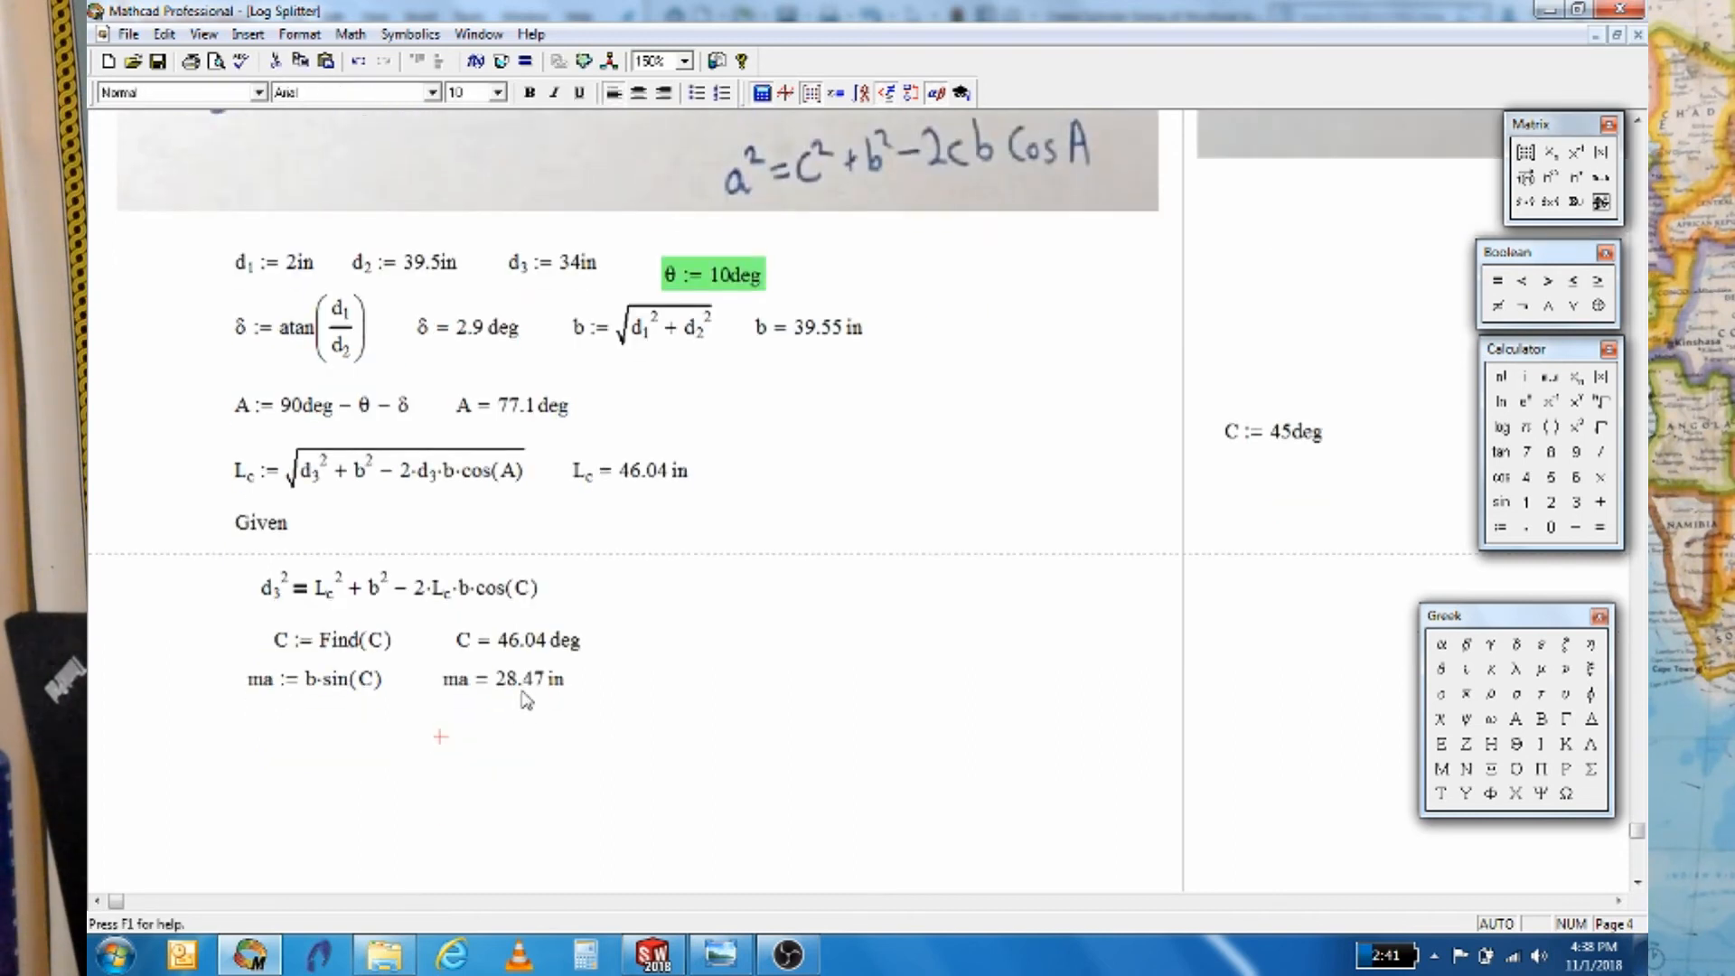
{"action": "left_click", "coordinate": [640, 957]}
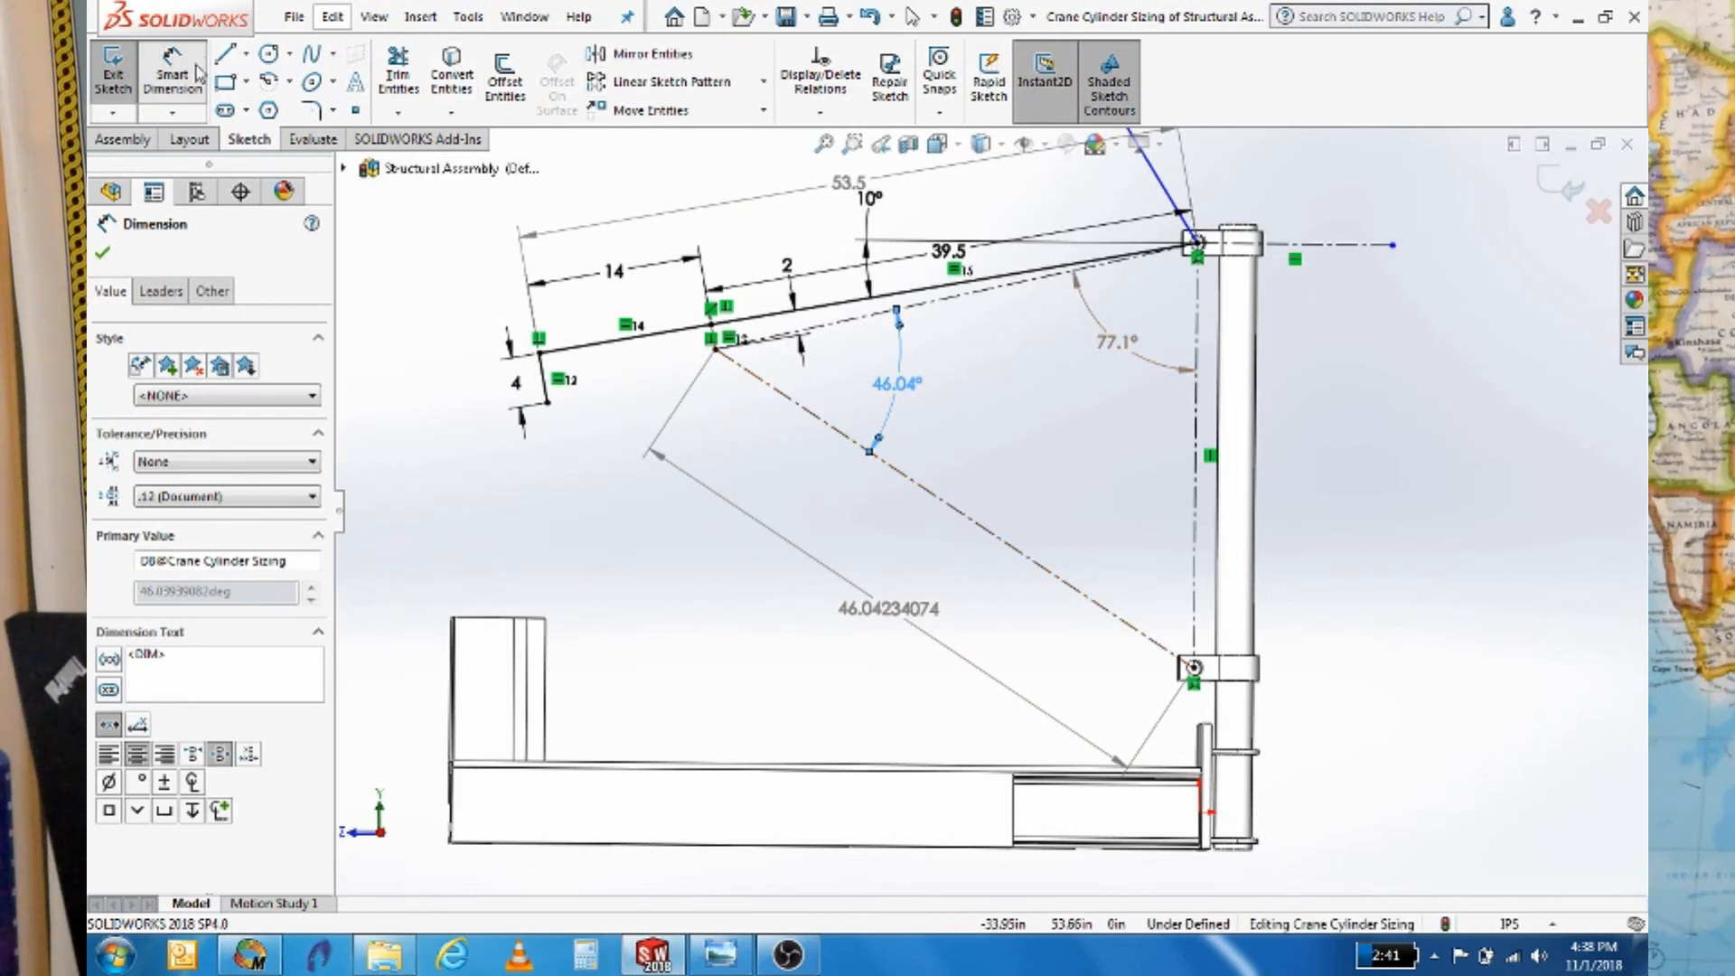
Dimension the dashed cylinder line to the top pivot as a driven 28.46920281 distance
{"action": "left_click", "coordinate": [960, 517]}
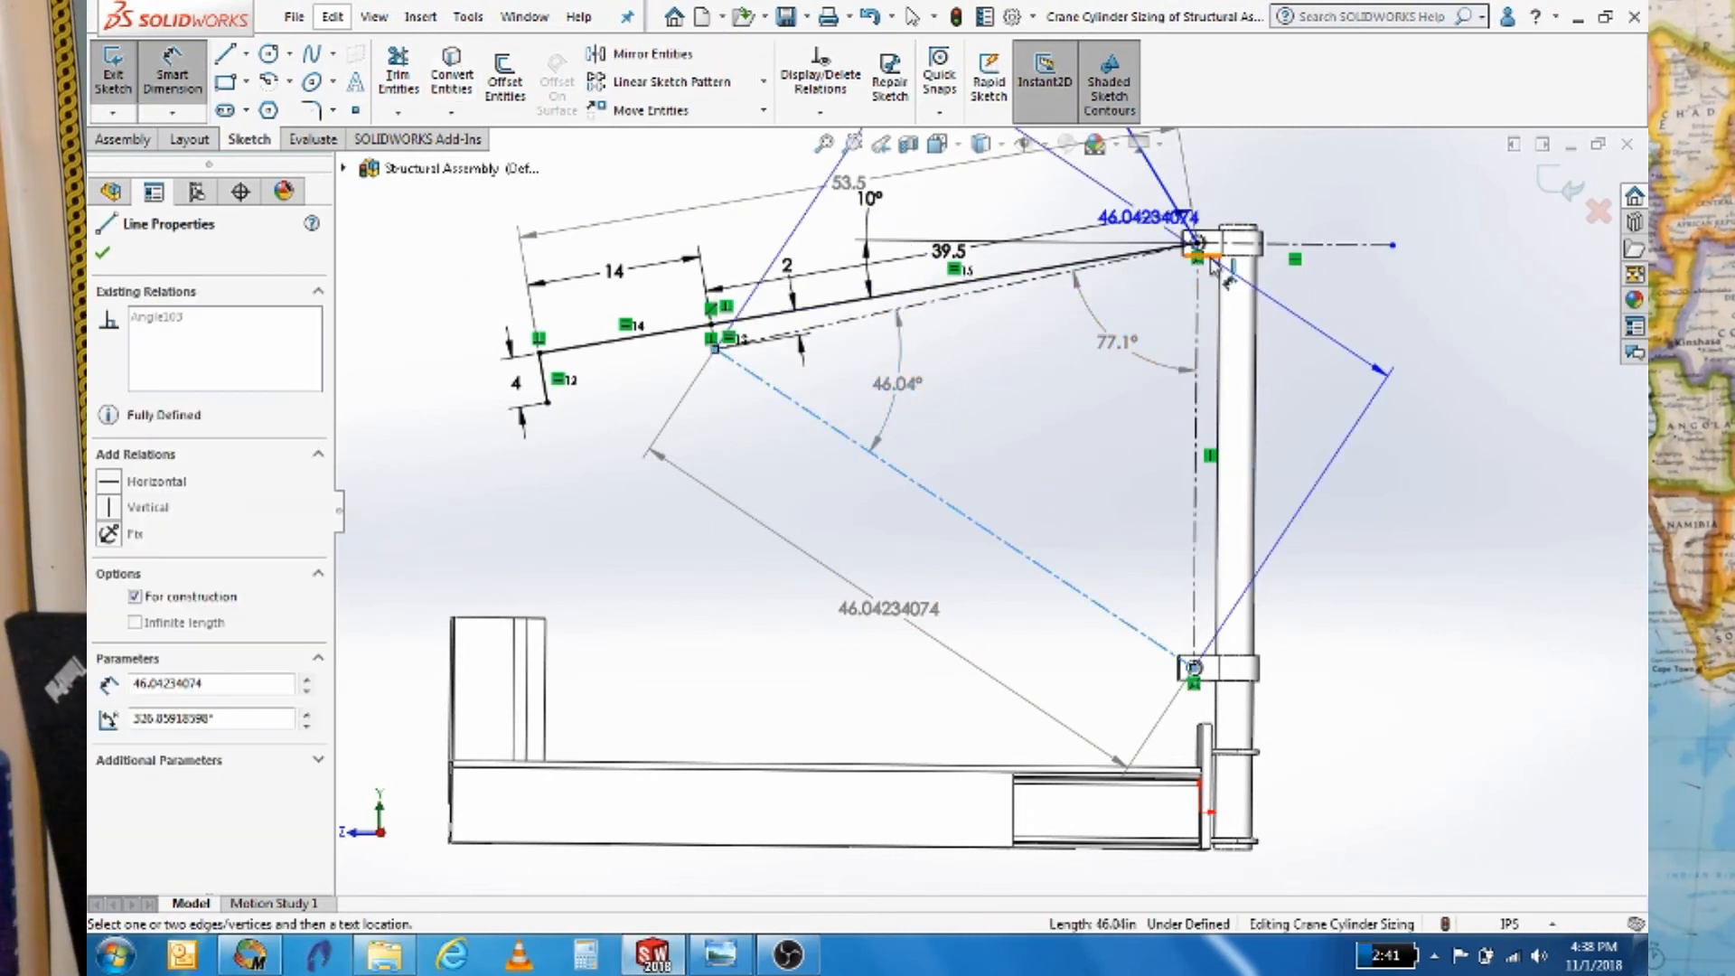
{"action": "left_click", "coordinate": [1215, 265]}
{"action": "left_click", "coordinate": [1321, 542]}
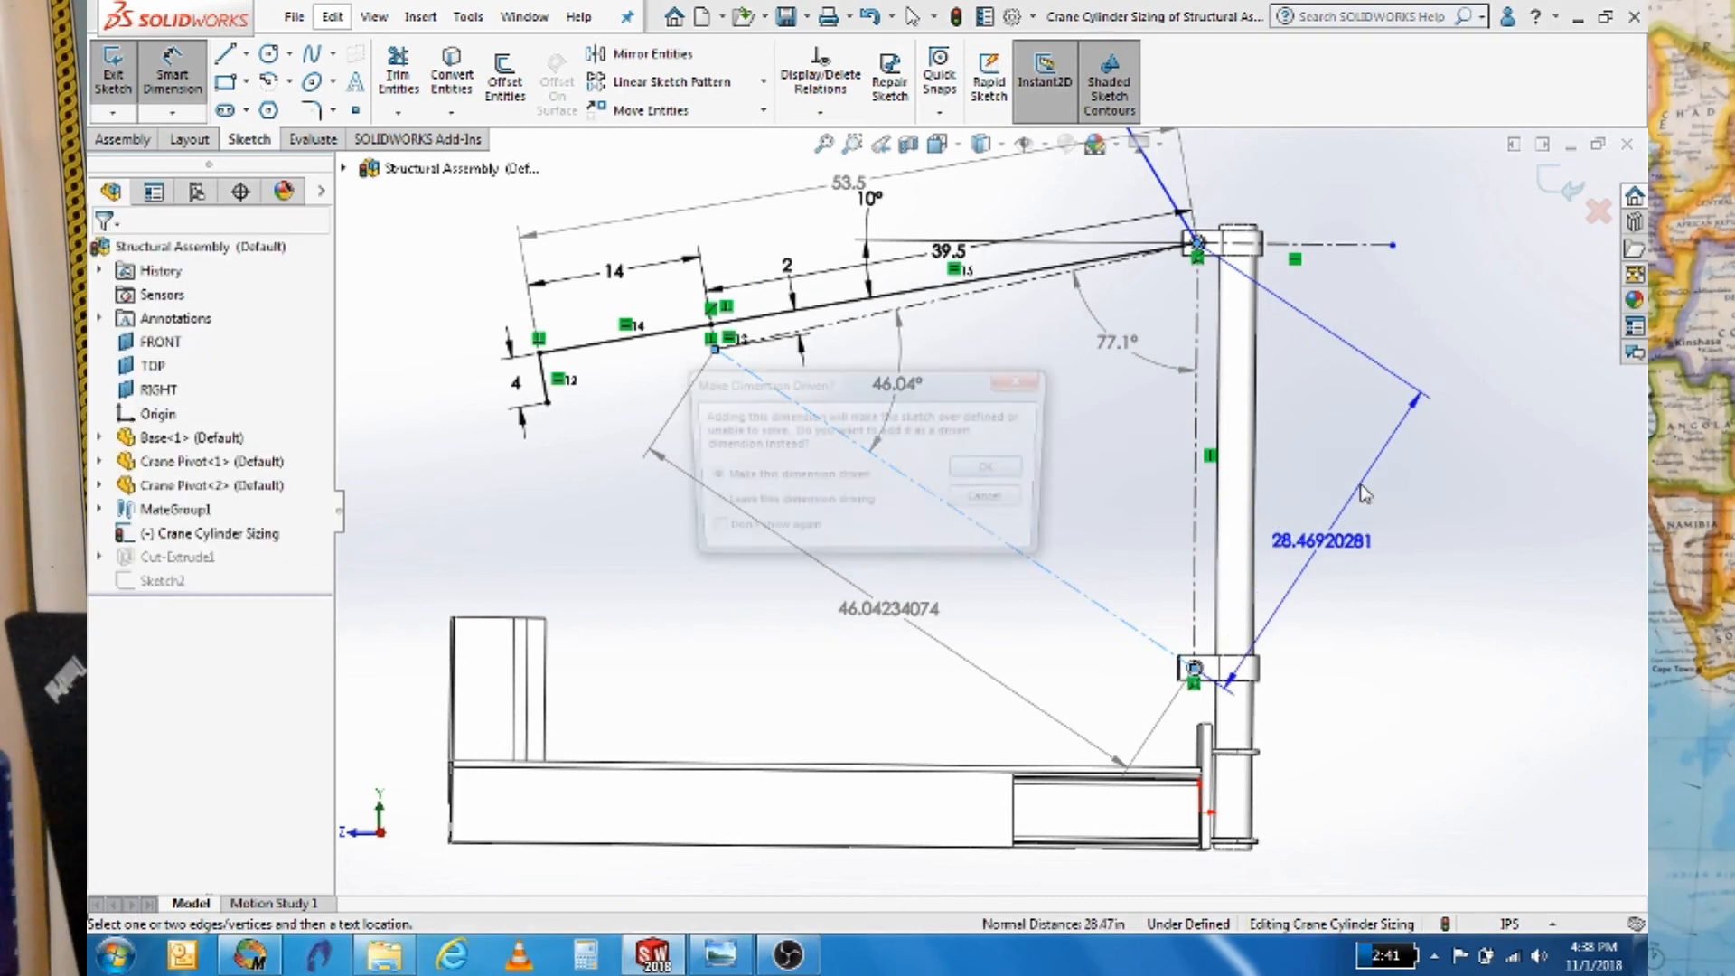
{"action": "left_click", "coordinate": [974, 471]}
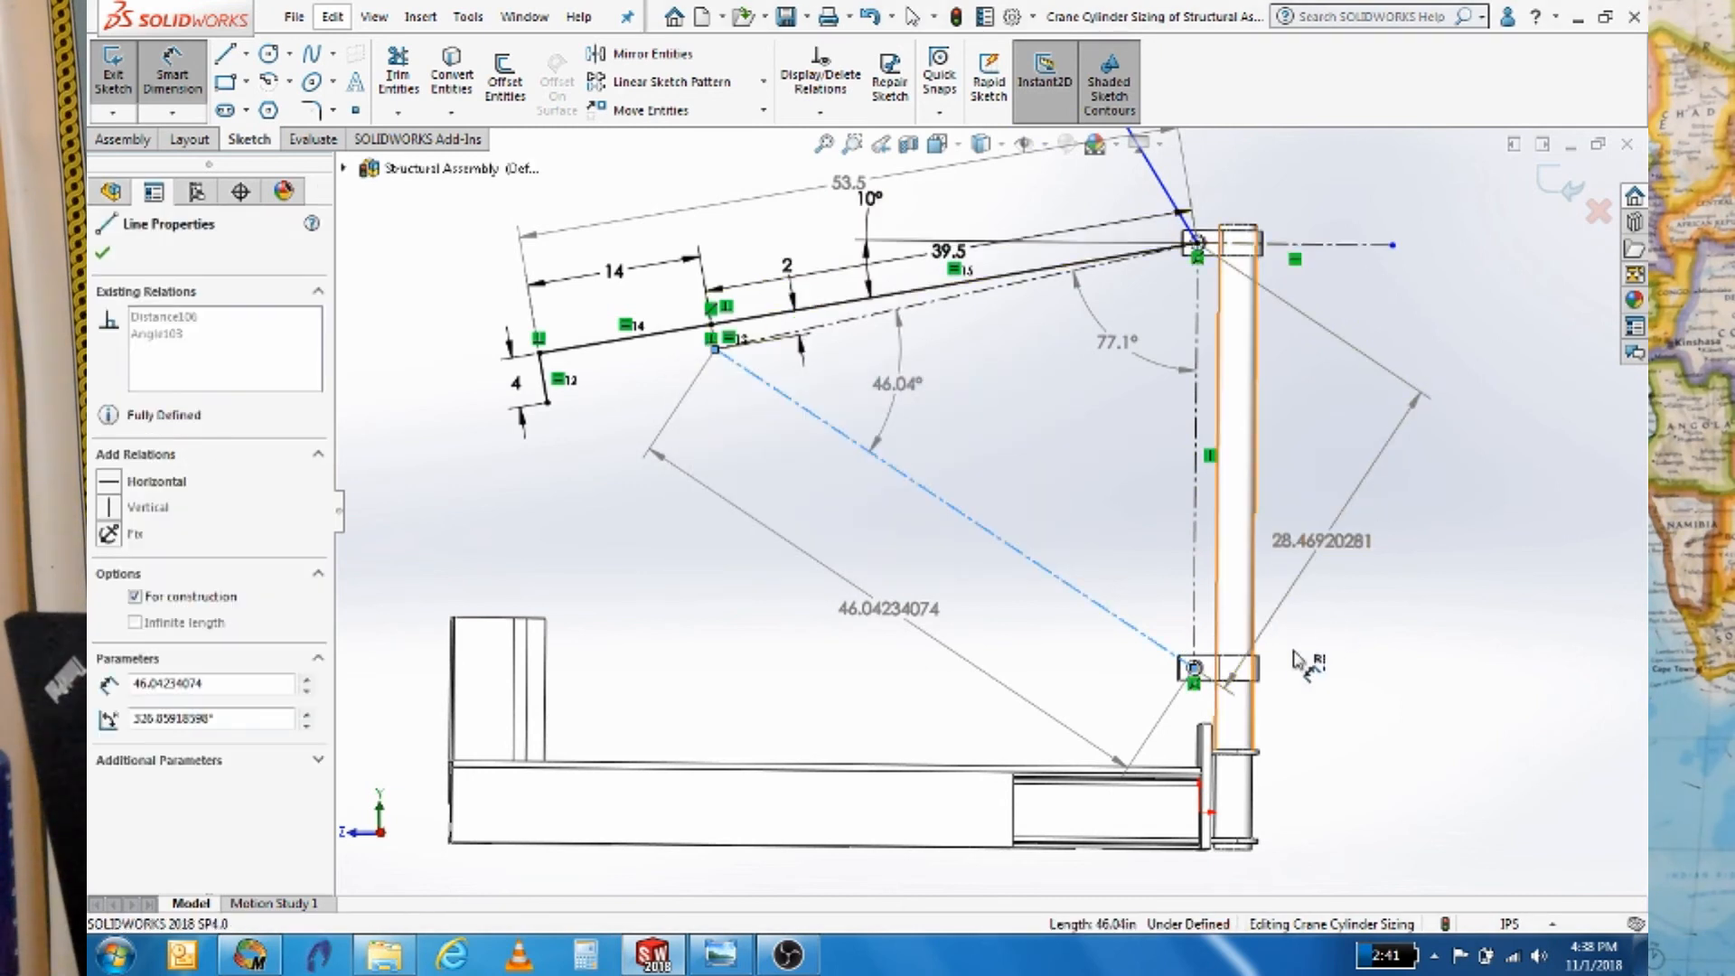
{"action": "left_click", "coordinate": [277, 957]}
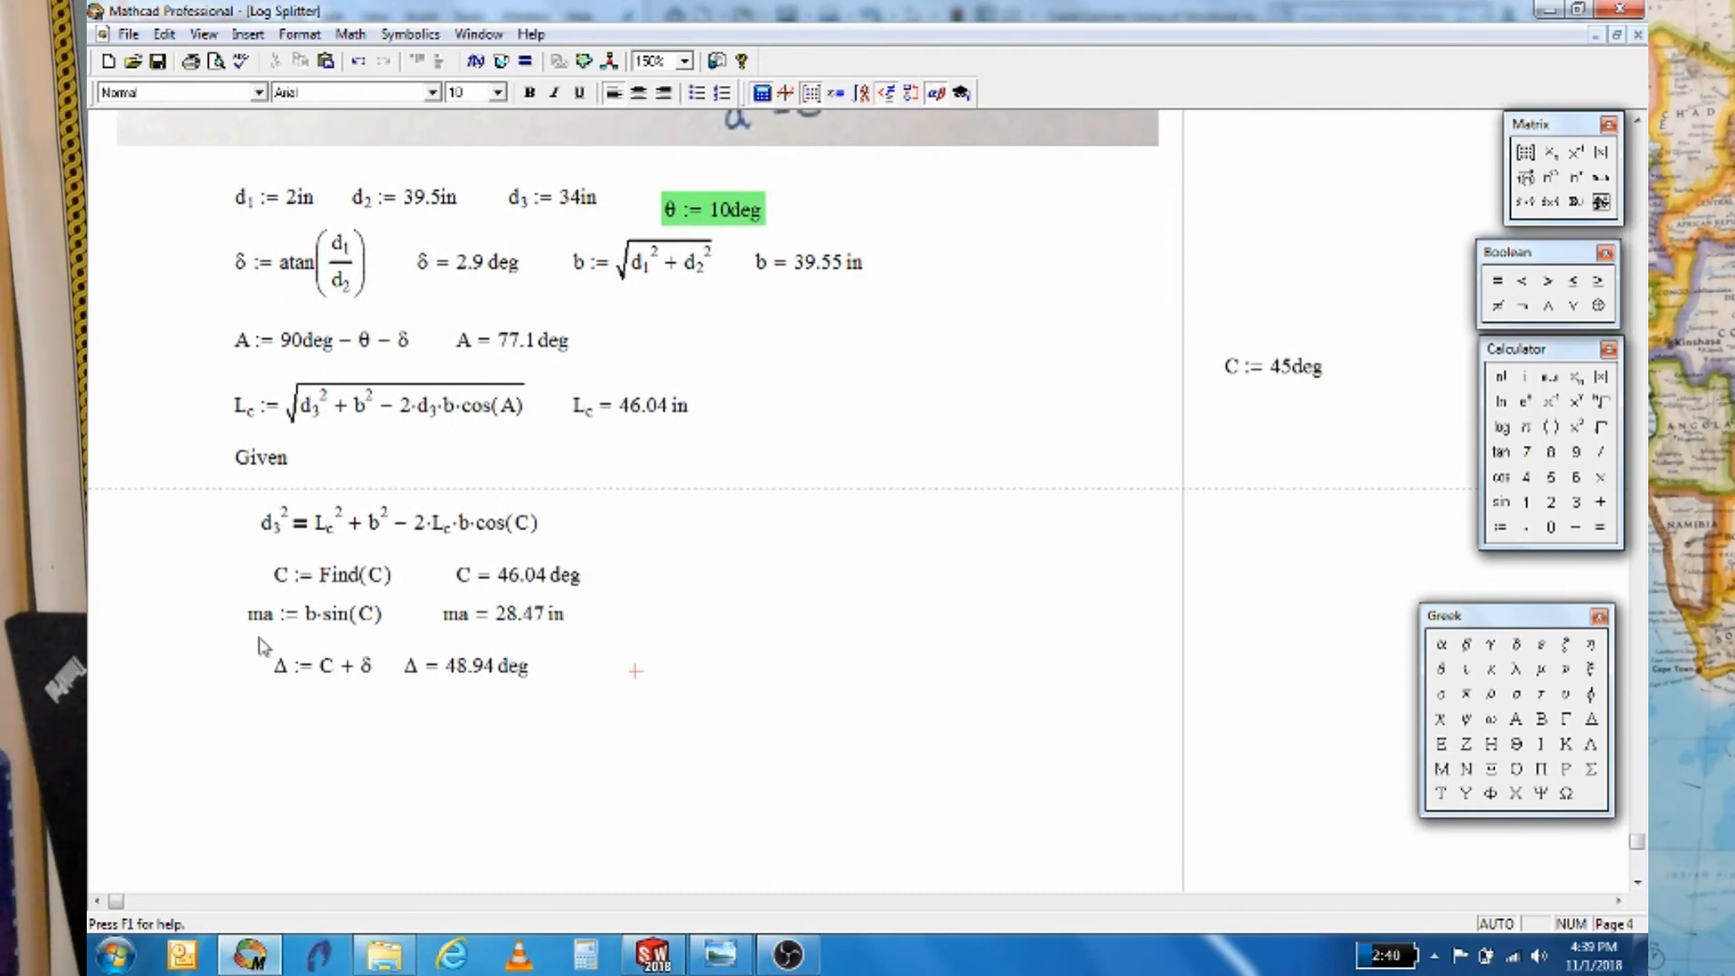
Delete the old Δ := C + δ regions and define Δ := C − δ
{"action": "left_click_drag", "start_coordinate": [232, 632], "coordinate": [603, 744]}
{"action": "key", "text": "Delete"}
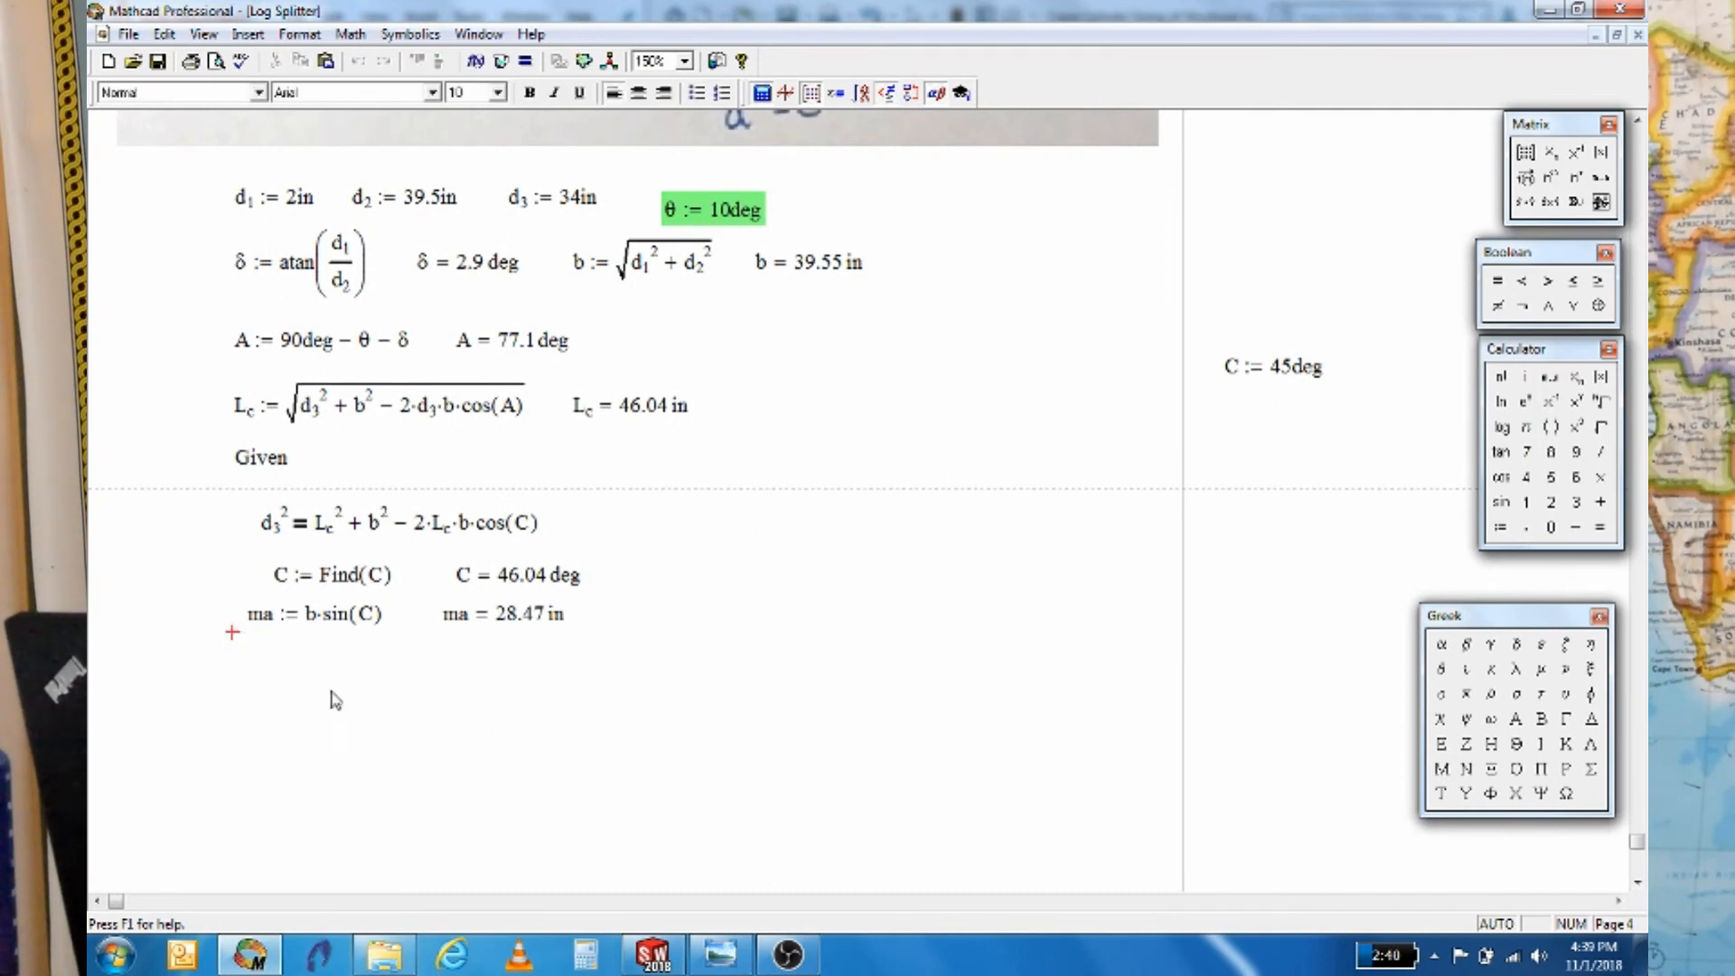
{"action": "left_click", "coordinate": [1592, 721]}
{"action": "type", "text": ":"}
{"action": "type", "text": "C-"}
{"action": "left_click", "coordinate": [1527, 649]}
{"action": "key", "text": "Right"}
{"action": "key", "text": "Right"}
{"action": "key", "text": "Right"}
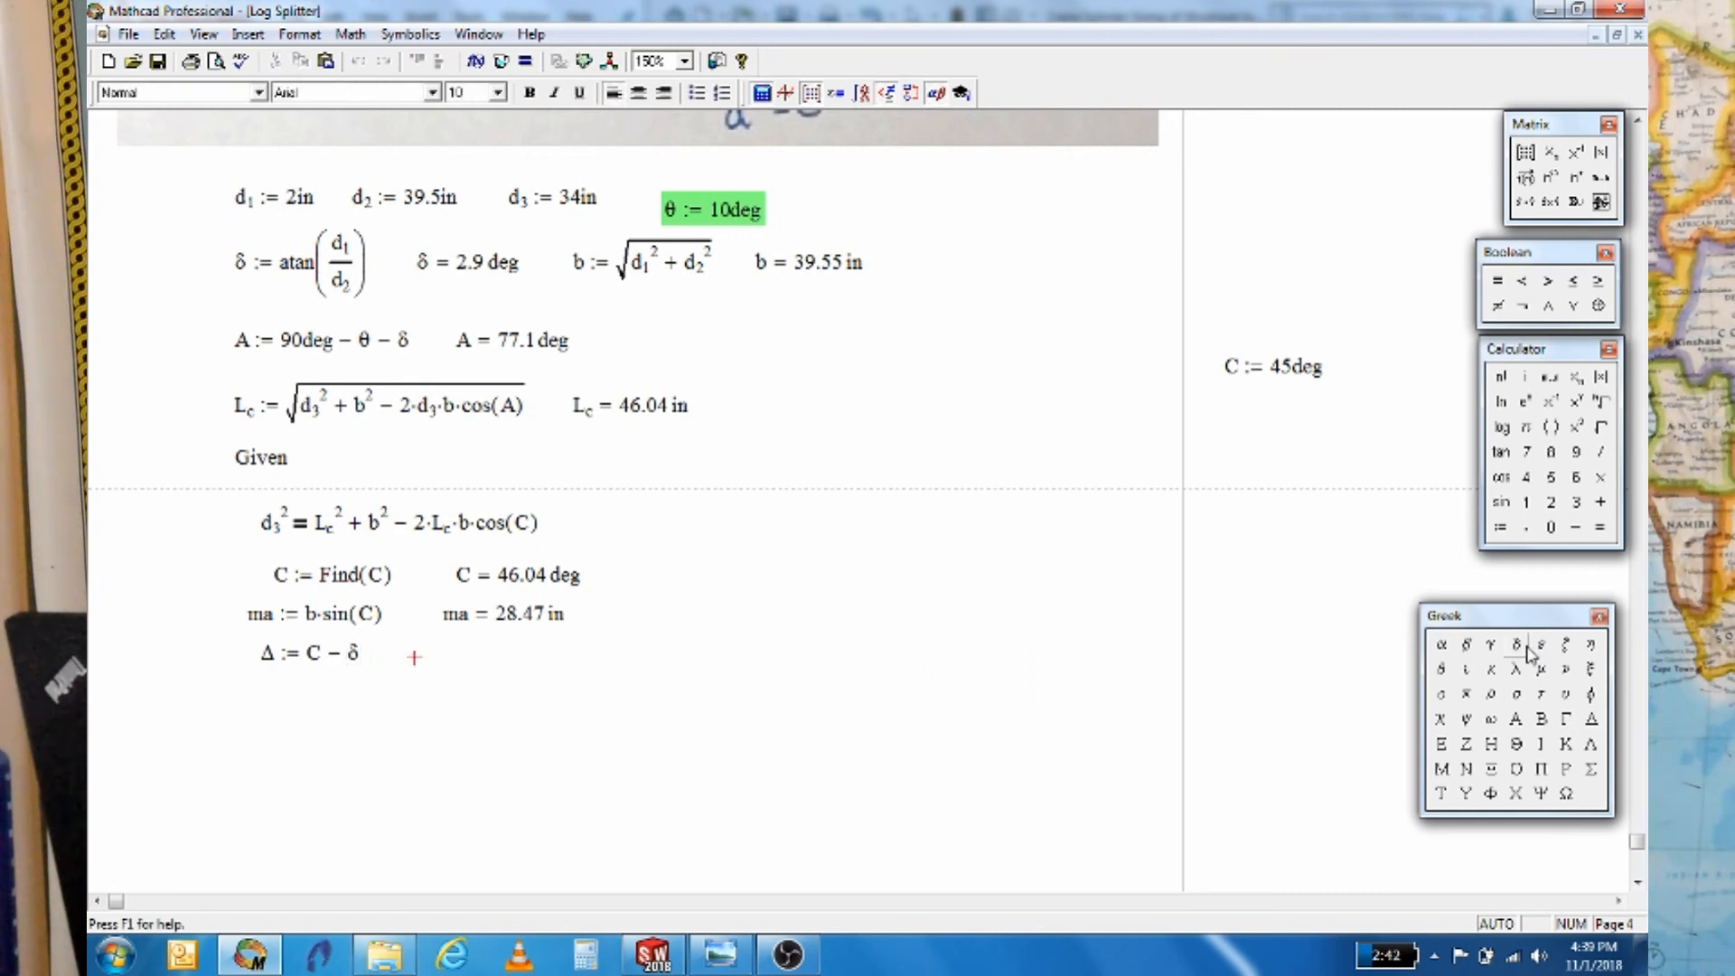
Display Δ in degrees, showing 43.14 deg
{"action": "left_click", "coordinate": [1594, 728]}
{"action": "type", "text": "= 10"}
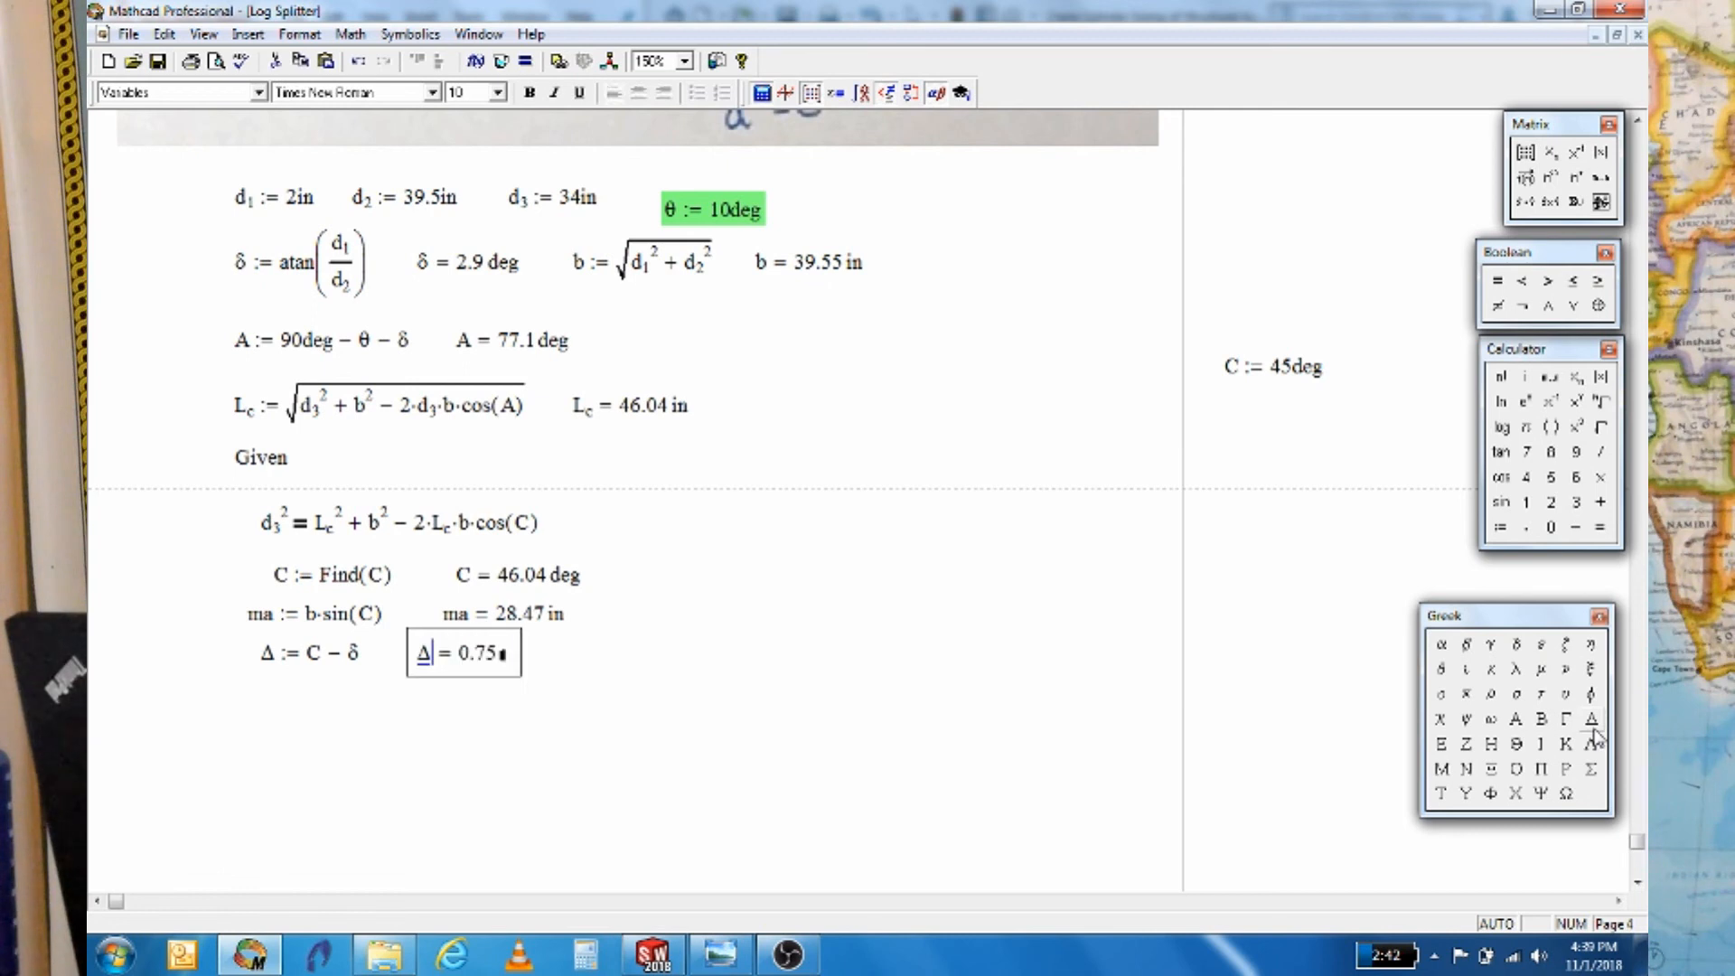
{"action": "type", "text": "deg"}
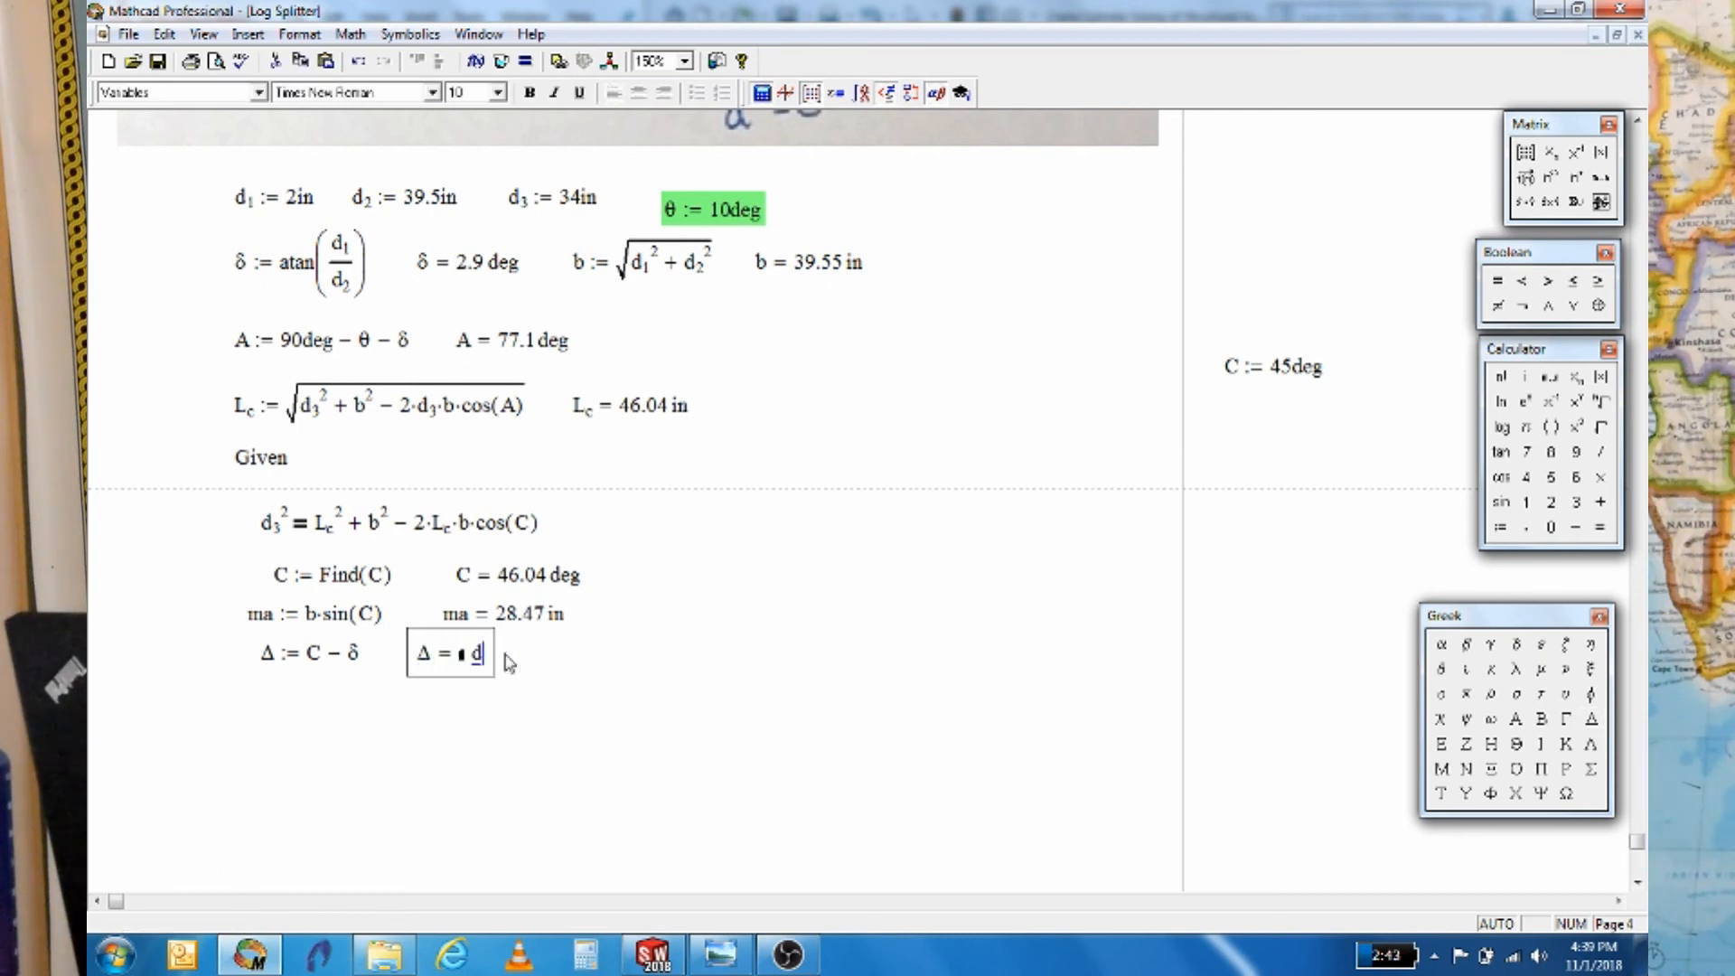
{"action": "left_click", "coordinate": [676, 660]}
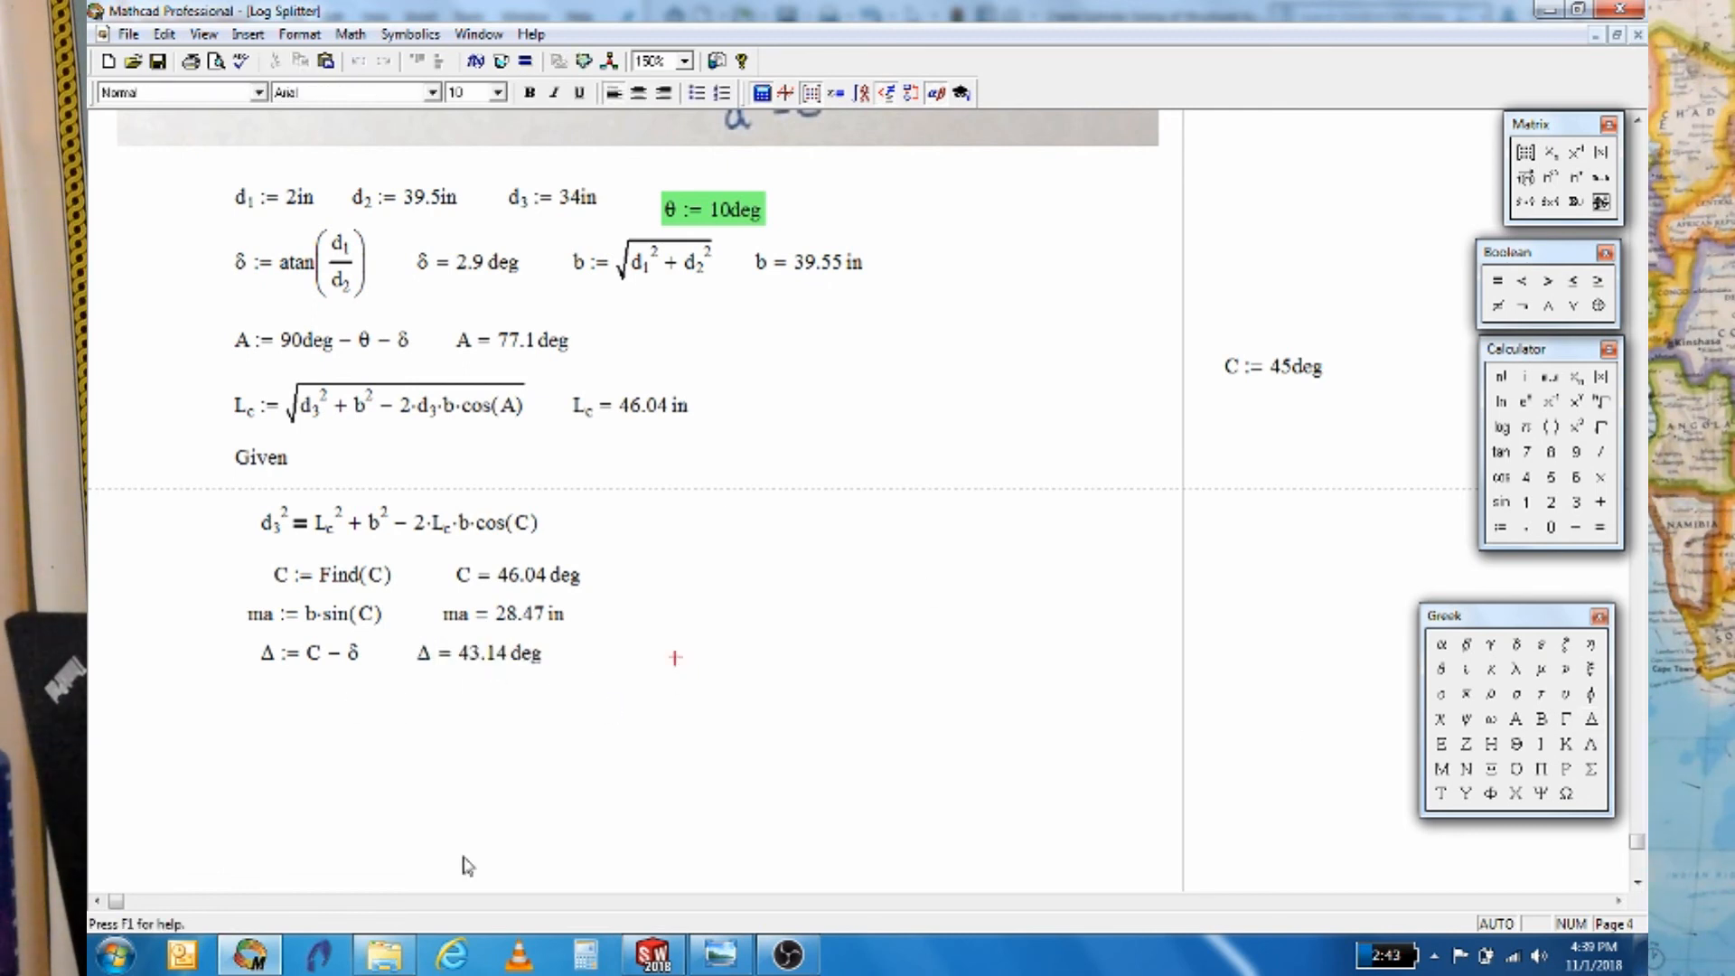
{"action": "mouse_move", "coordinate": [644, 960]}
{"action": "left_click", "coordinate": [664, 841]}
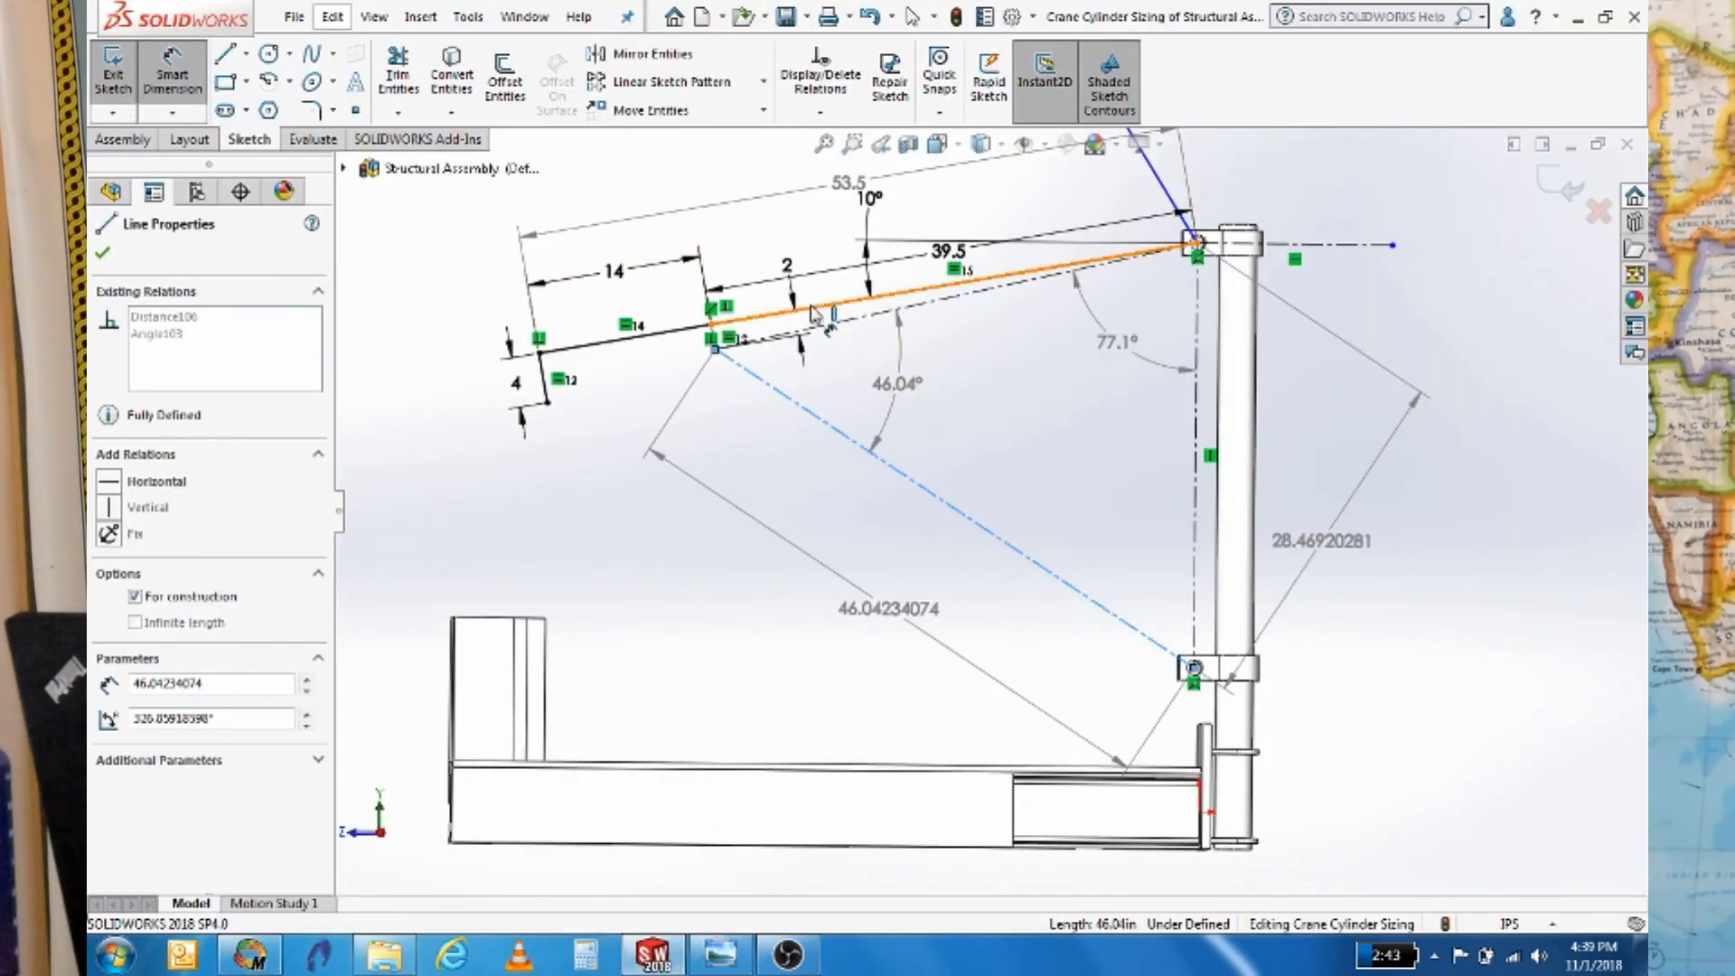
Add a driven 43.14° angle dimension between the upper jib line and the dashed line
{"action": "left_click", "coordinate": [841, 301]}
{"action": "left_click", "coordinate": [841, 405]}
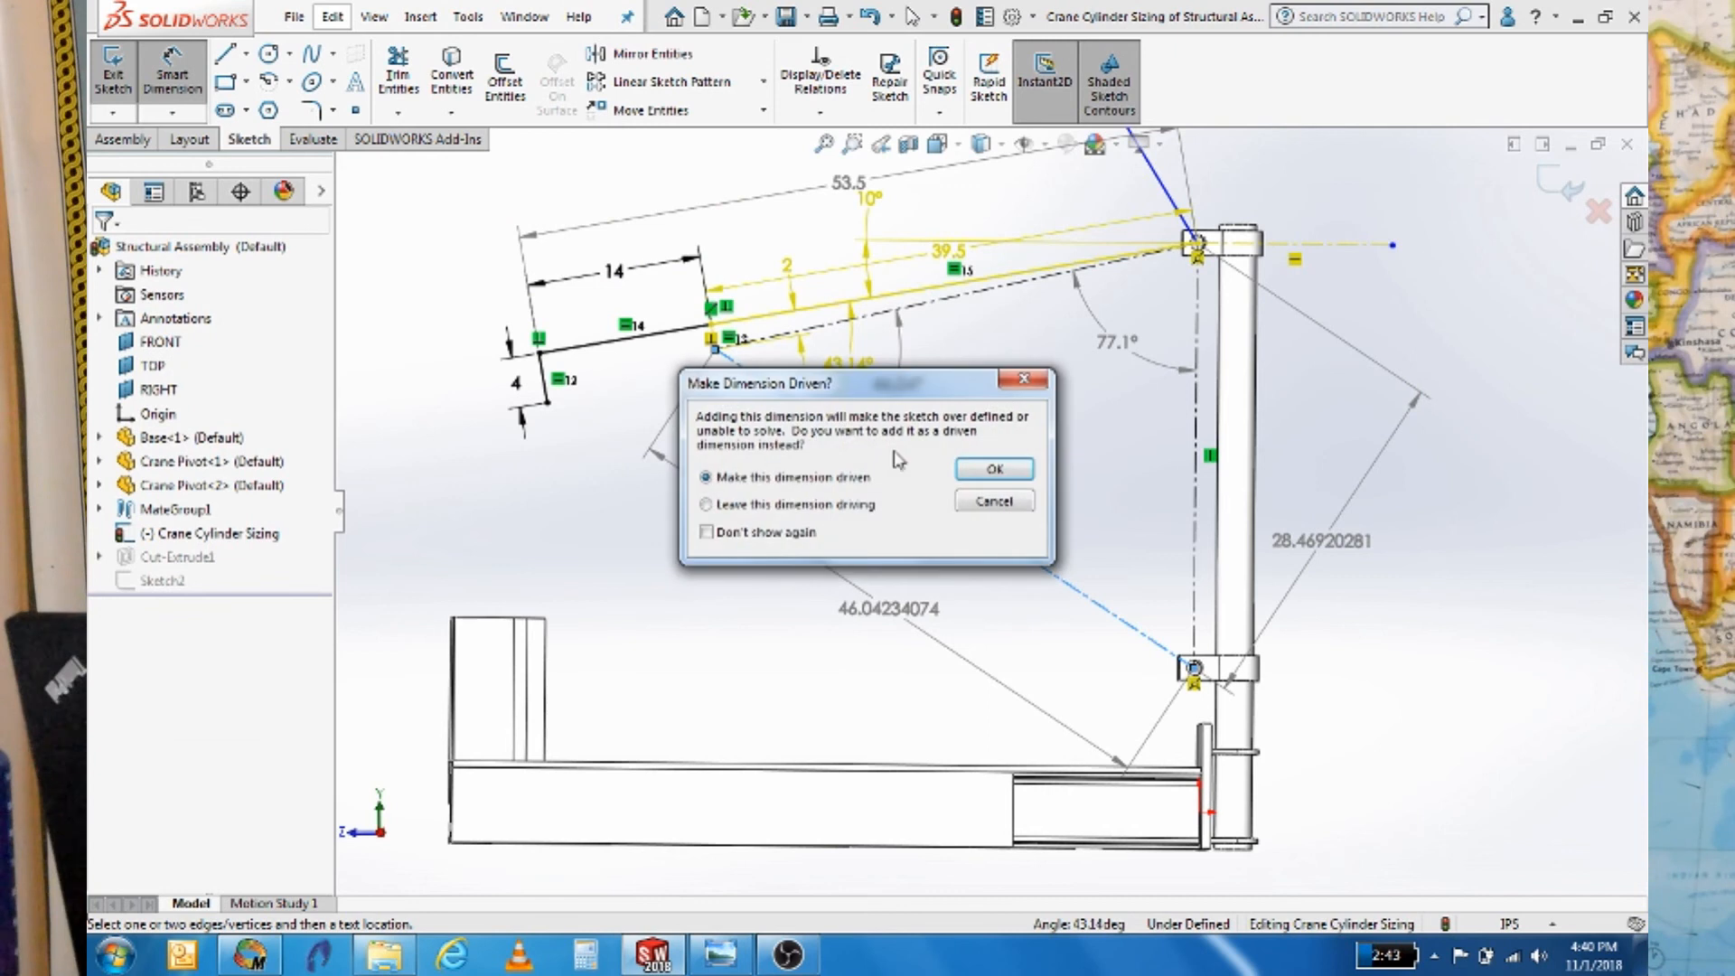
{"action": "left_click", "coordinate": [988, 471]}
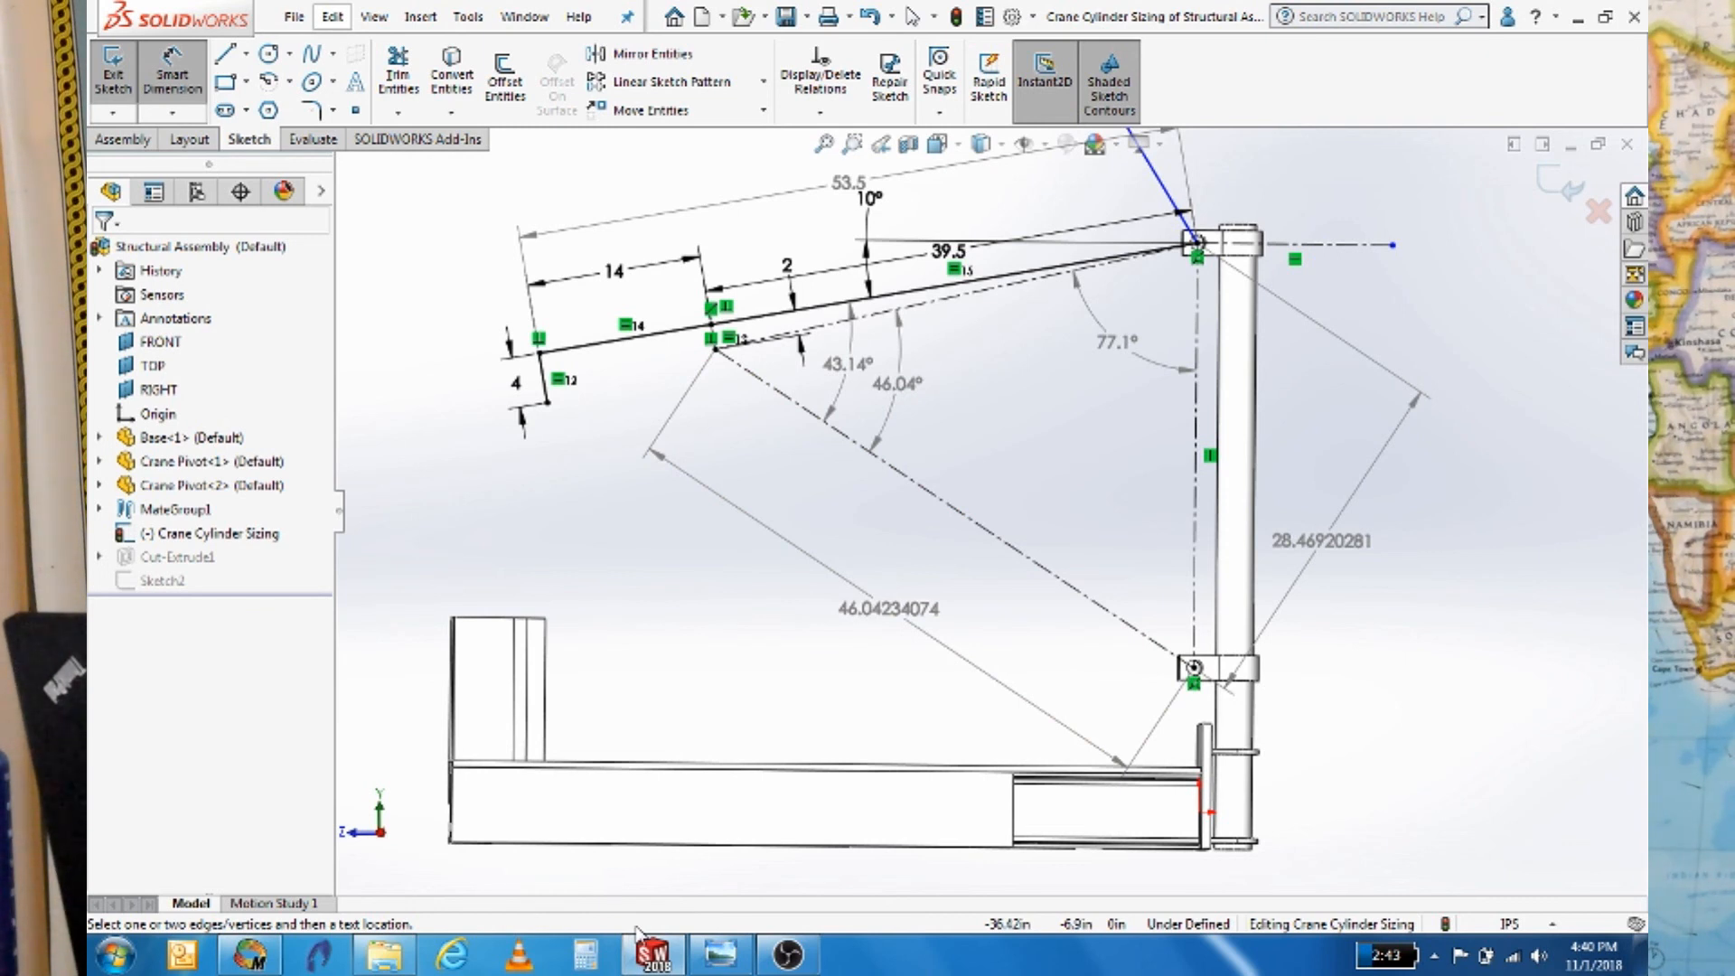
Change the jib angle dimension from 10° to 5° so driven dimensions update
{"action": "left_click", "coordinate": [870, 195]}
{"action": "double_click", "coordinate": [870, 196]}
{"action": "left_click", "coordinate": [998, 476]}
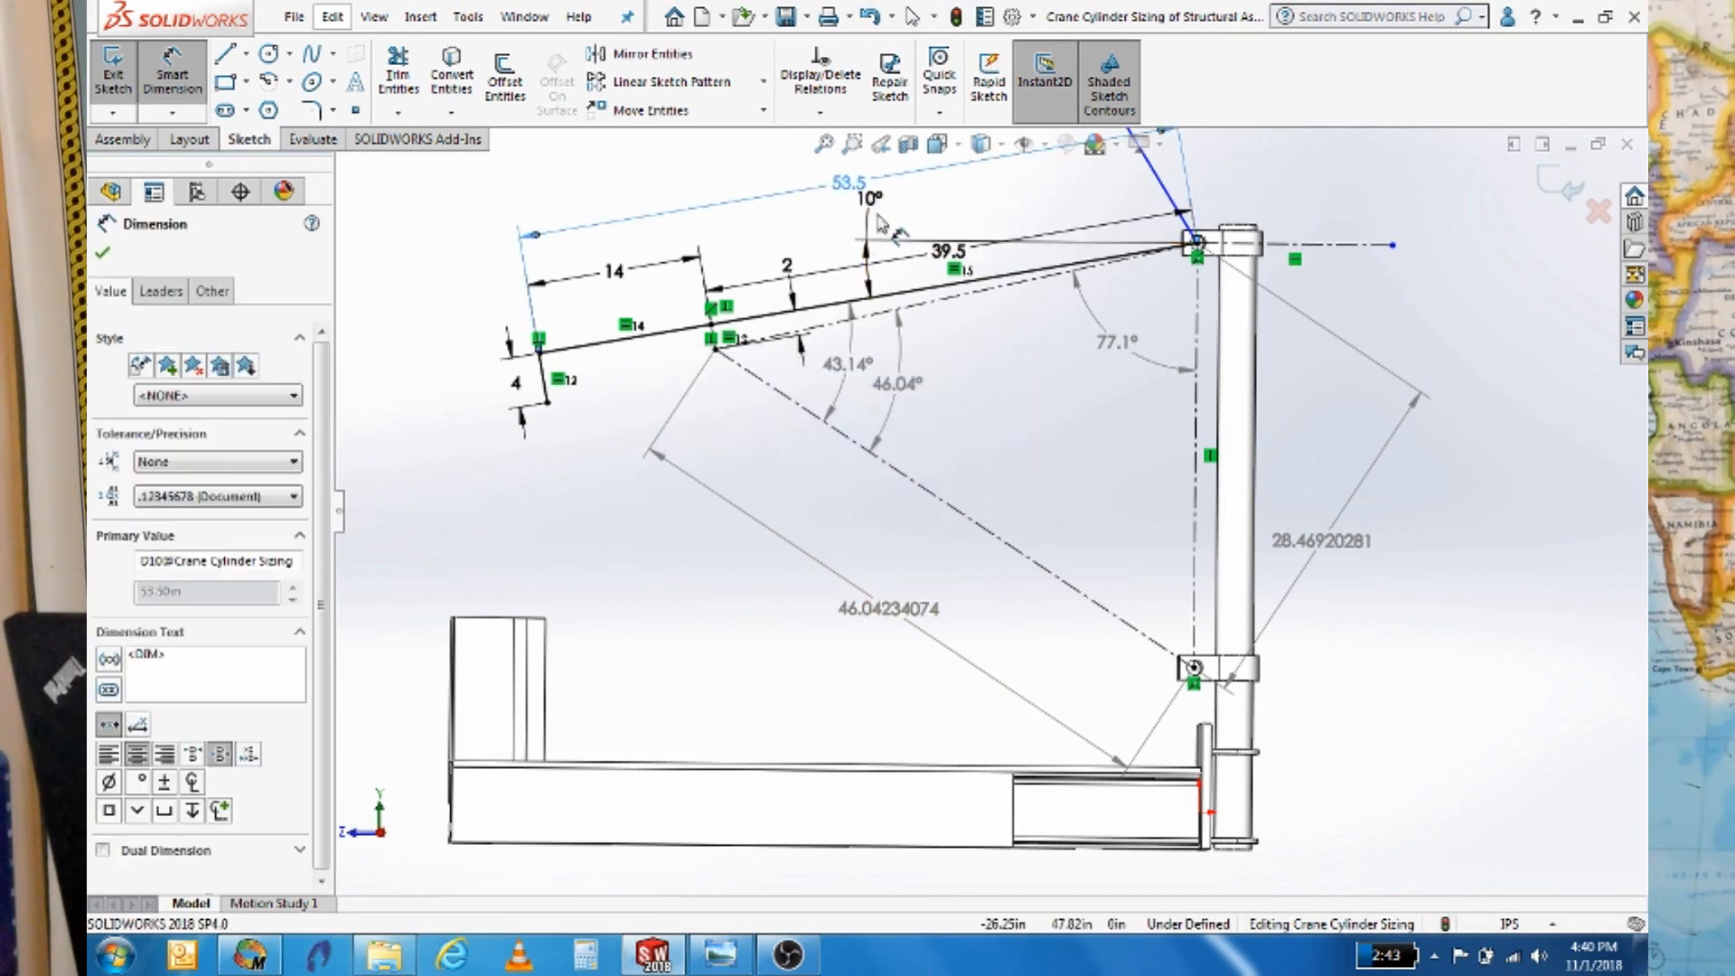
{"action": "double_click", "coordinate": [872, 199]}
{"action": "type", "text": "5"}
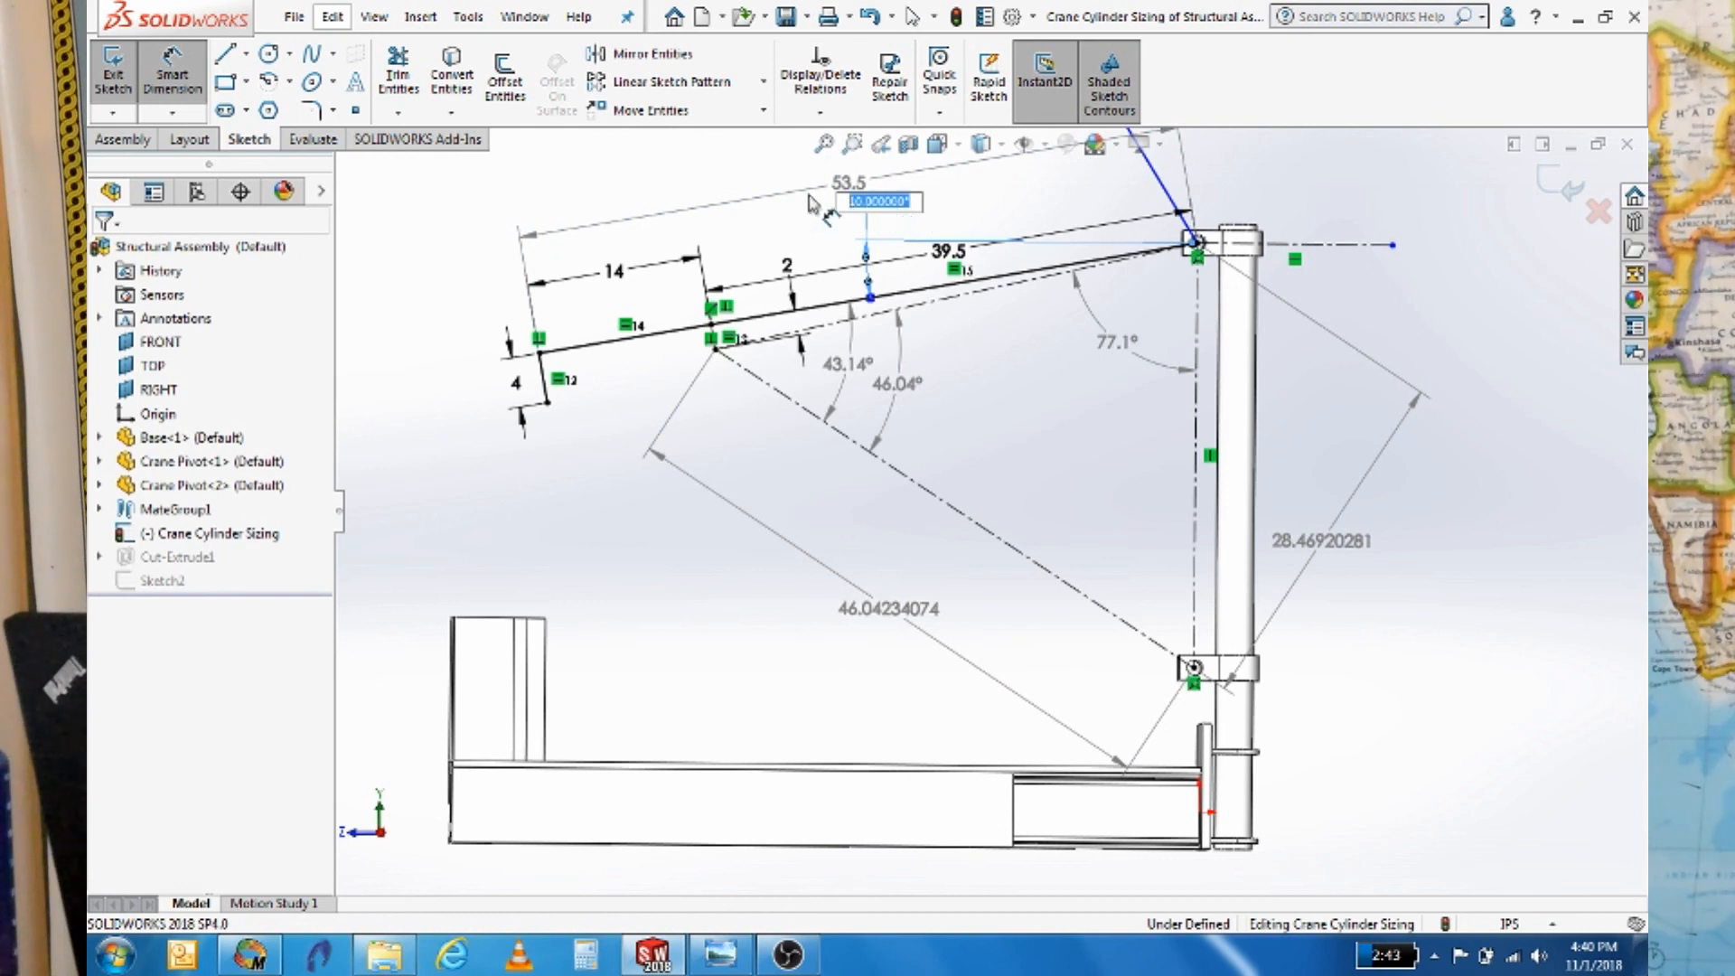
{"action": "key", "text": "Return"}
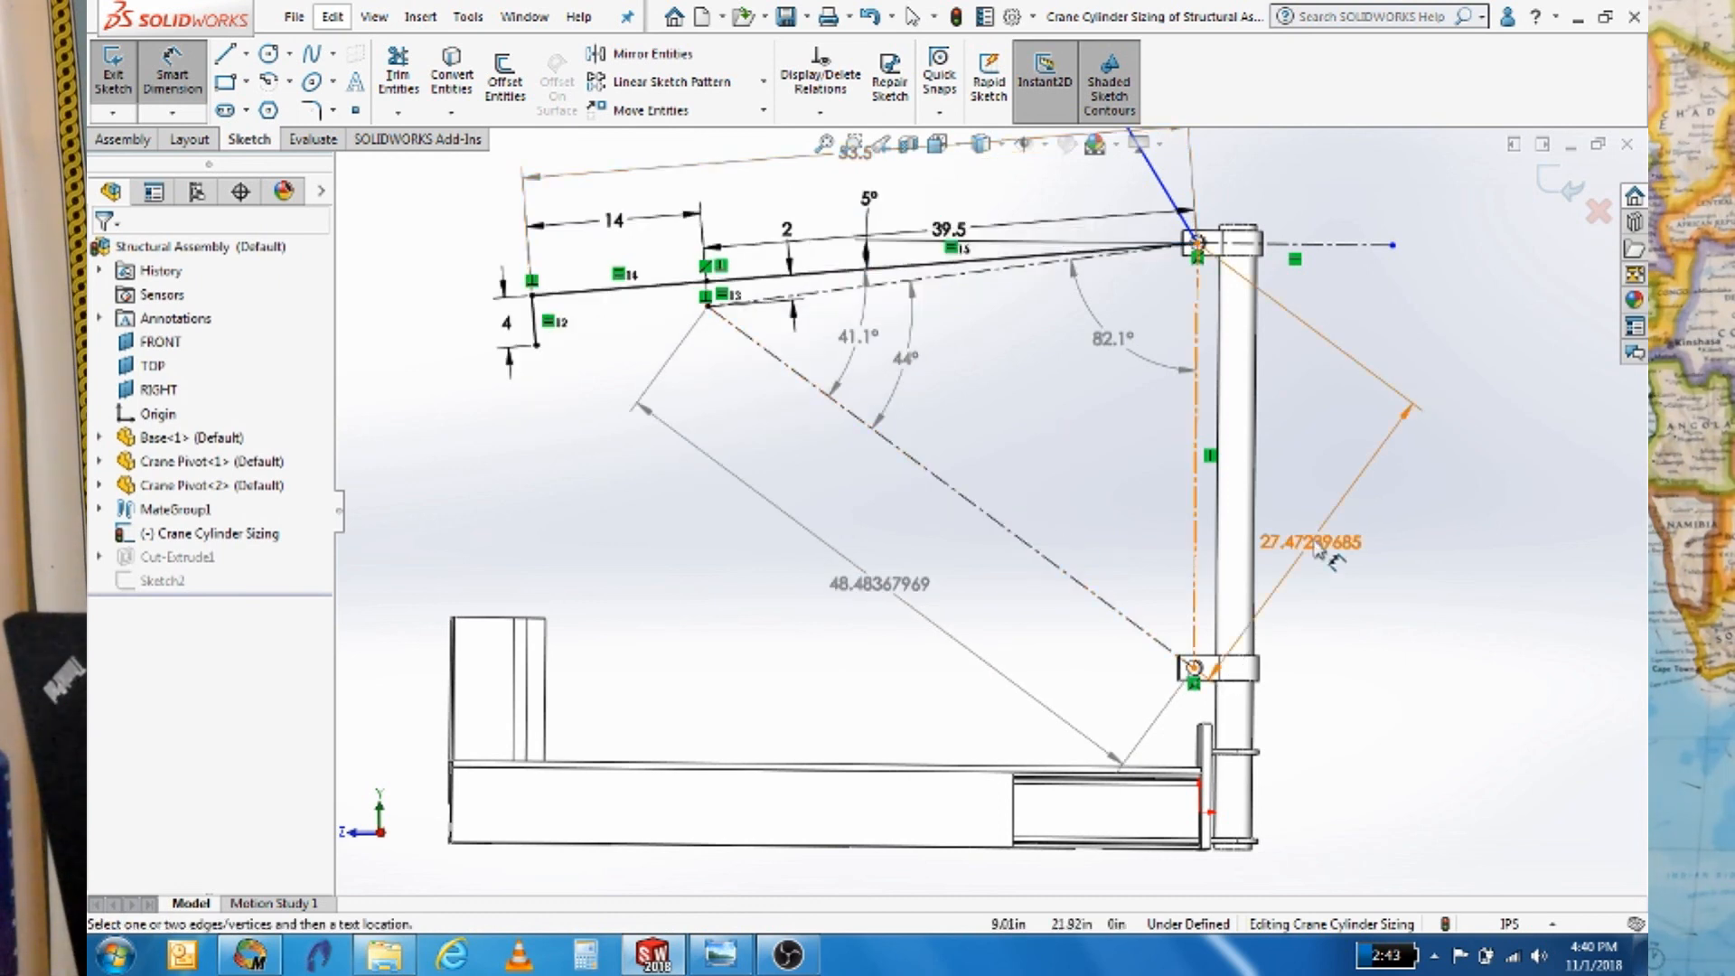
{"action": "mouse_move", "coordinate": [1318, 541]}
{"action": "left_mouse_down"}
{"action": "mouse_move", "coordinate": [1369, 576]}
{"action": "mouse_move", "coordinate": [1329, 551]}
{"action": "left_mouse_up"}
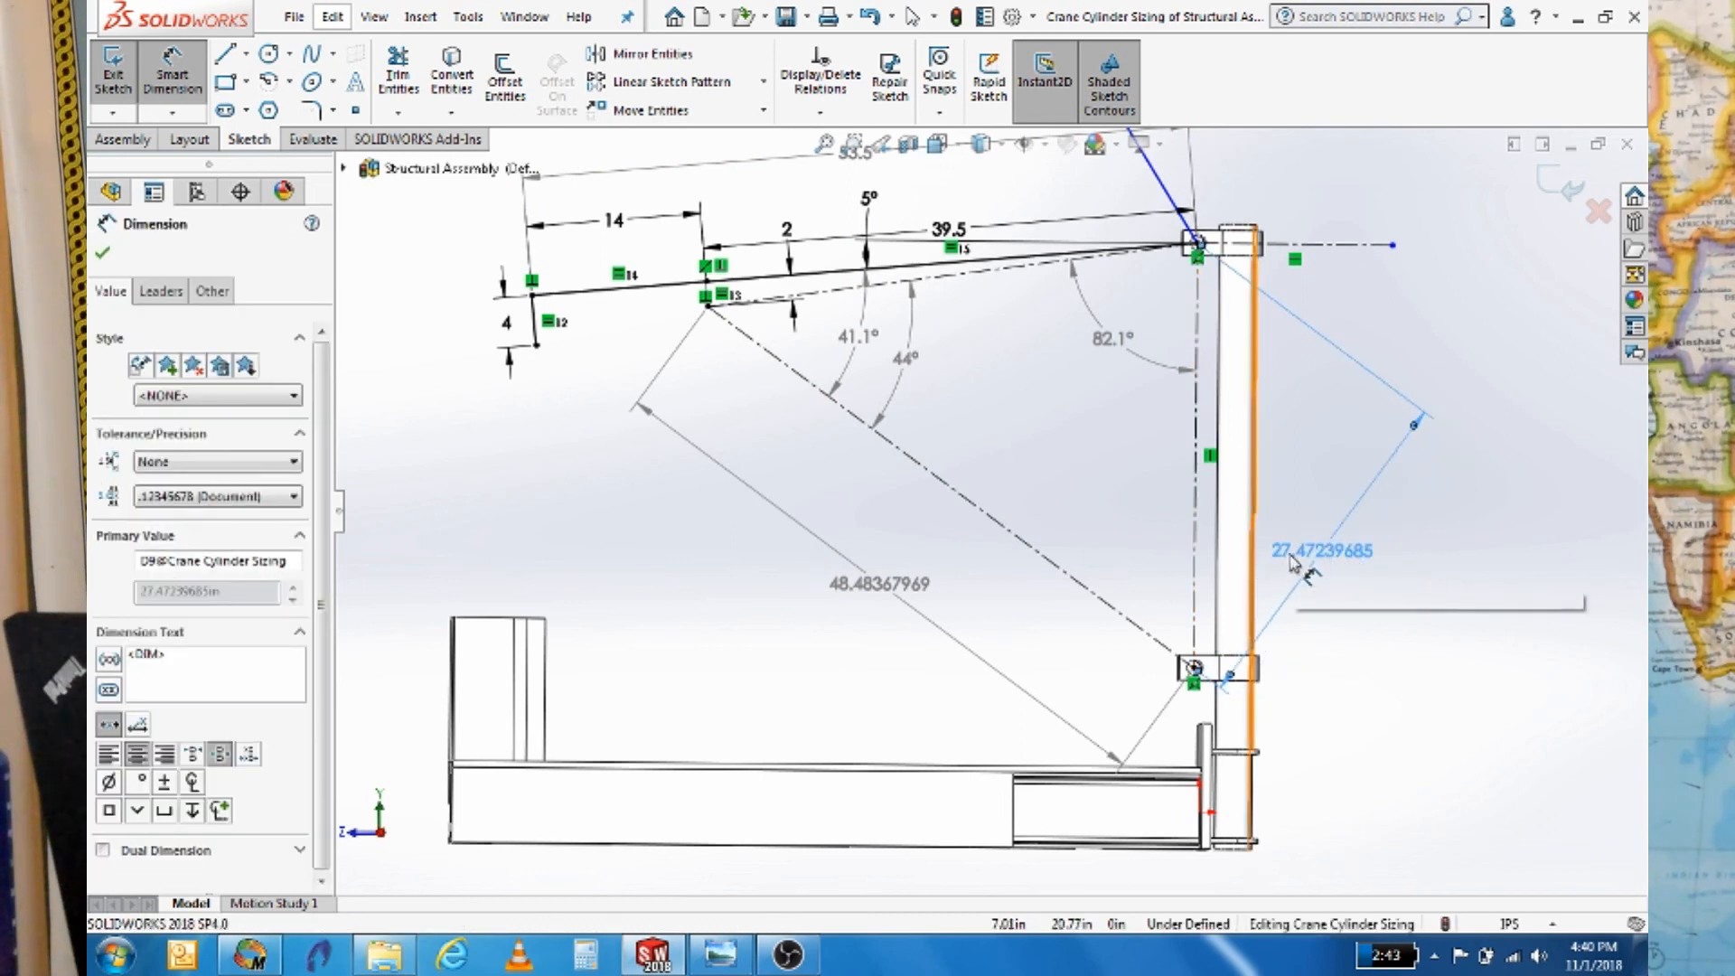
{"action": "left_click", "coordinate": [277, 955]}
Change θ from 10deg to 5deg and check the recalculated ma of 27.47 in
{"action": "double_click", "coordinate": [720, 215]}
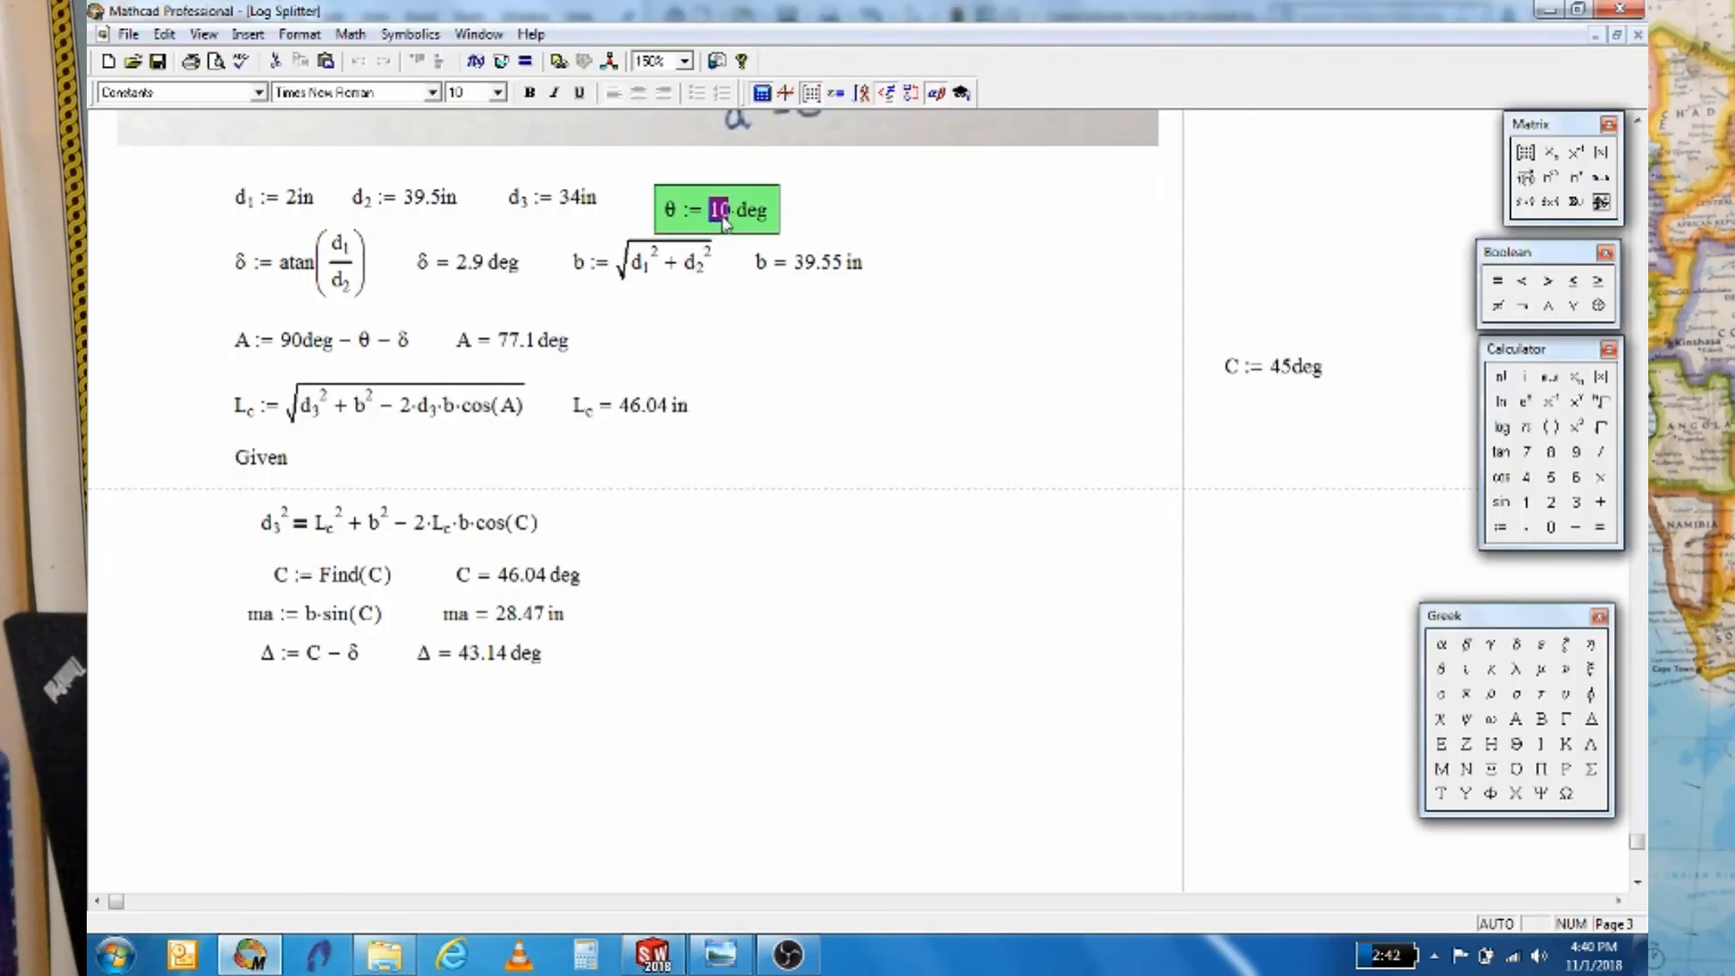
{"action": "type", "text": "5"}
{"action": "key", "text": "Return"}
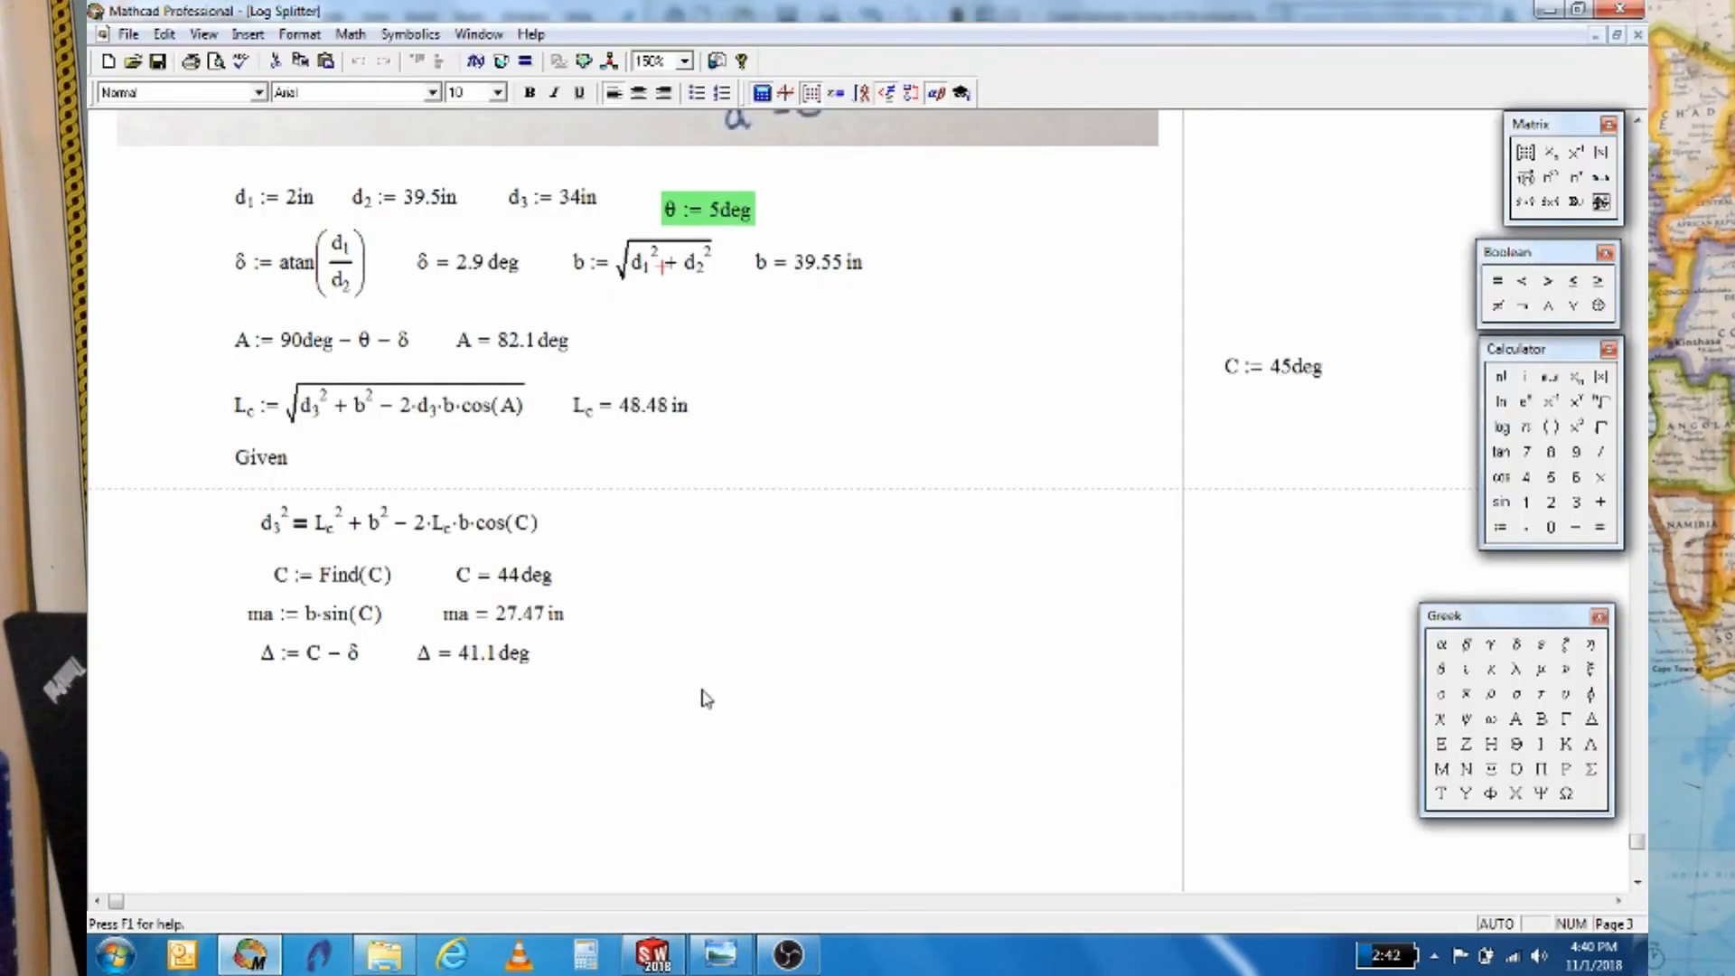
{"action": "double_click", "coordinate": [512, 623]}
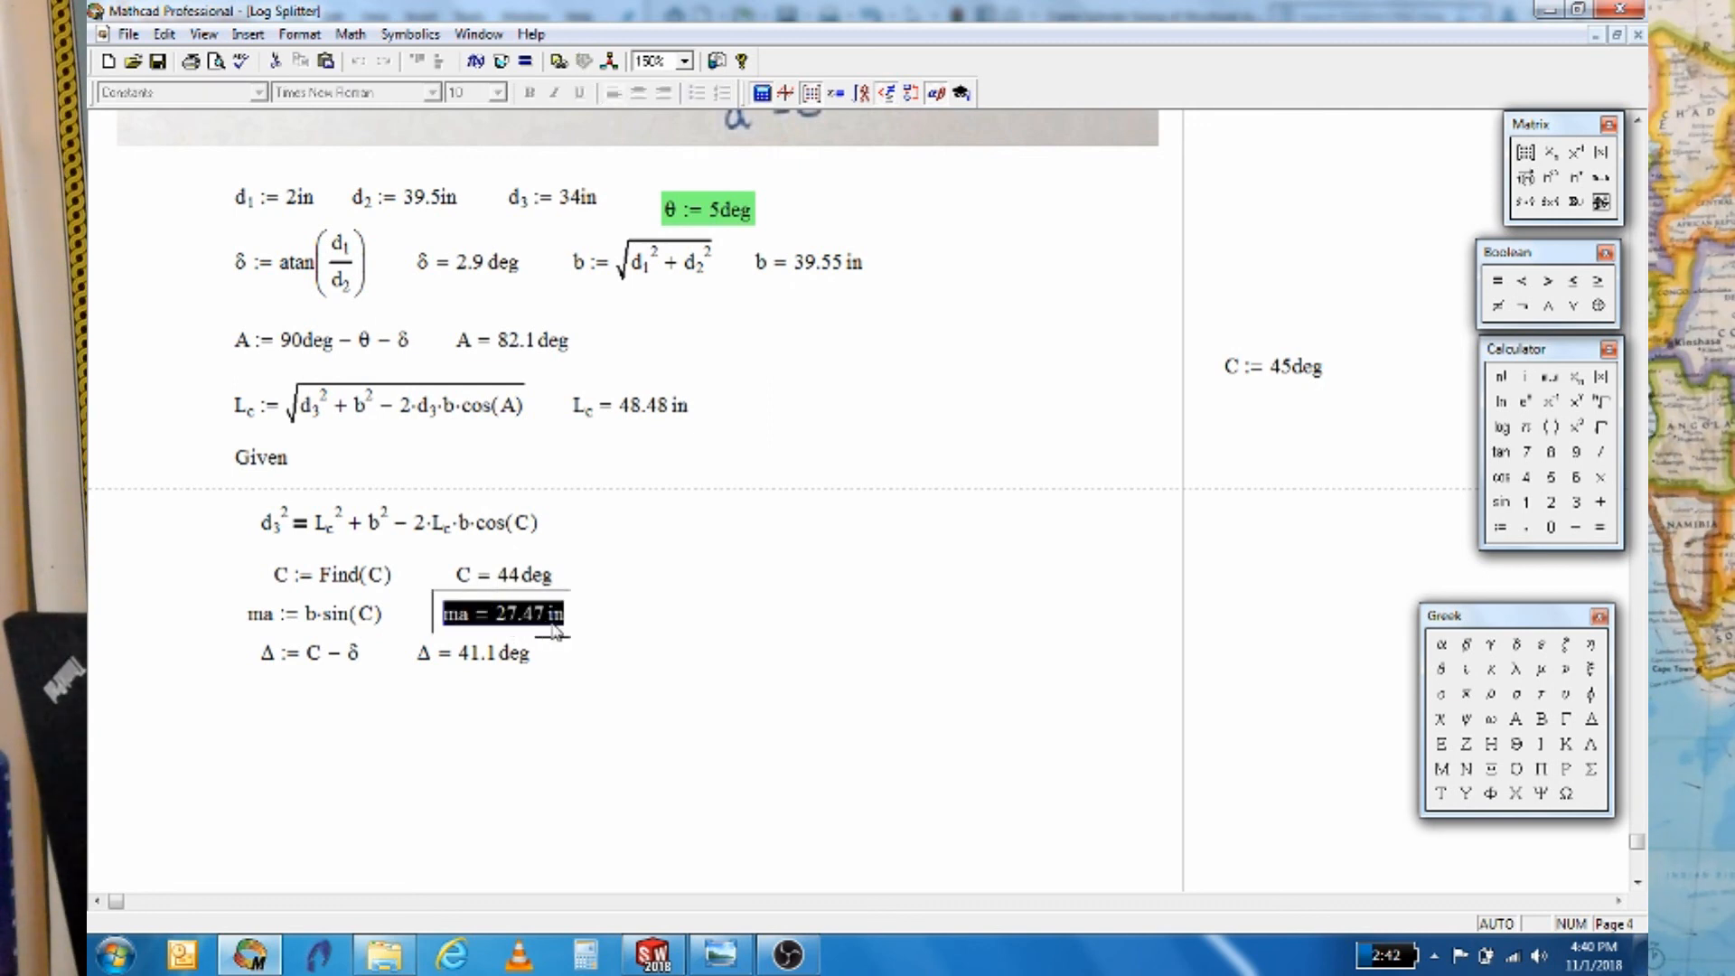
{"action": "left_click", "coordinate": [680, 596]}
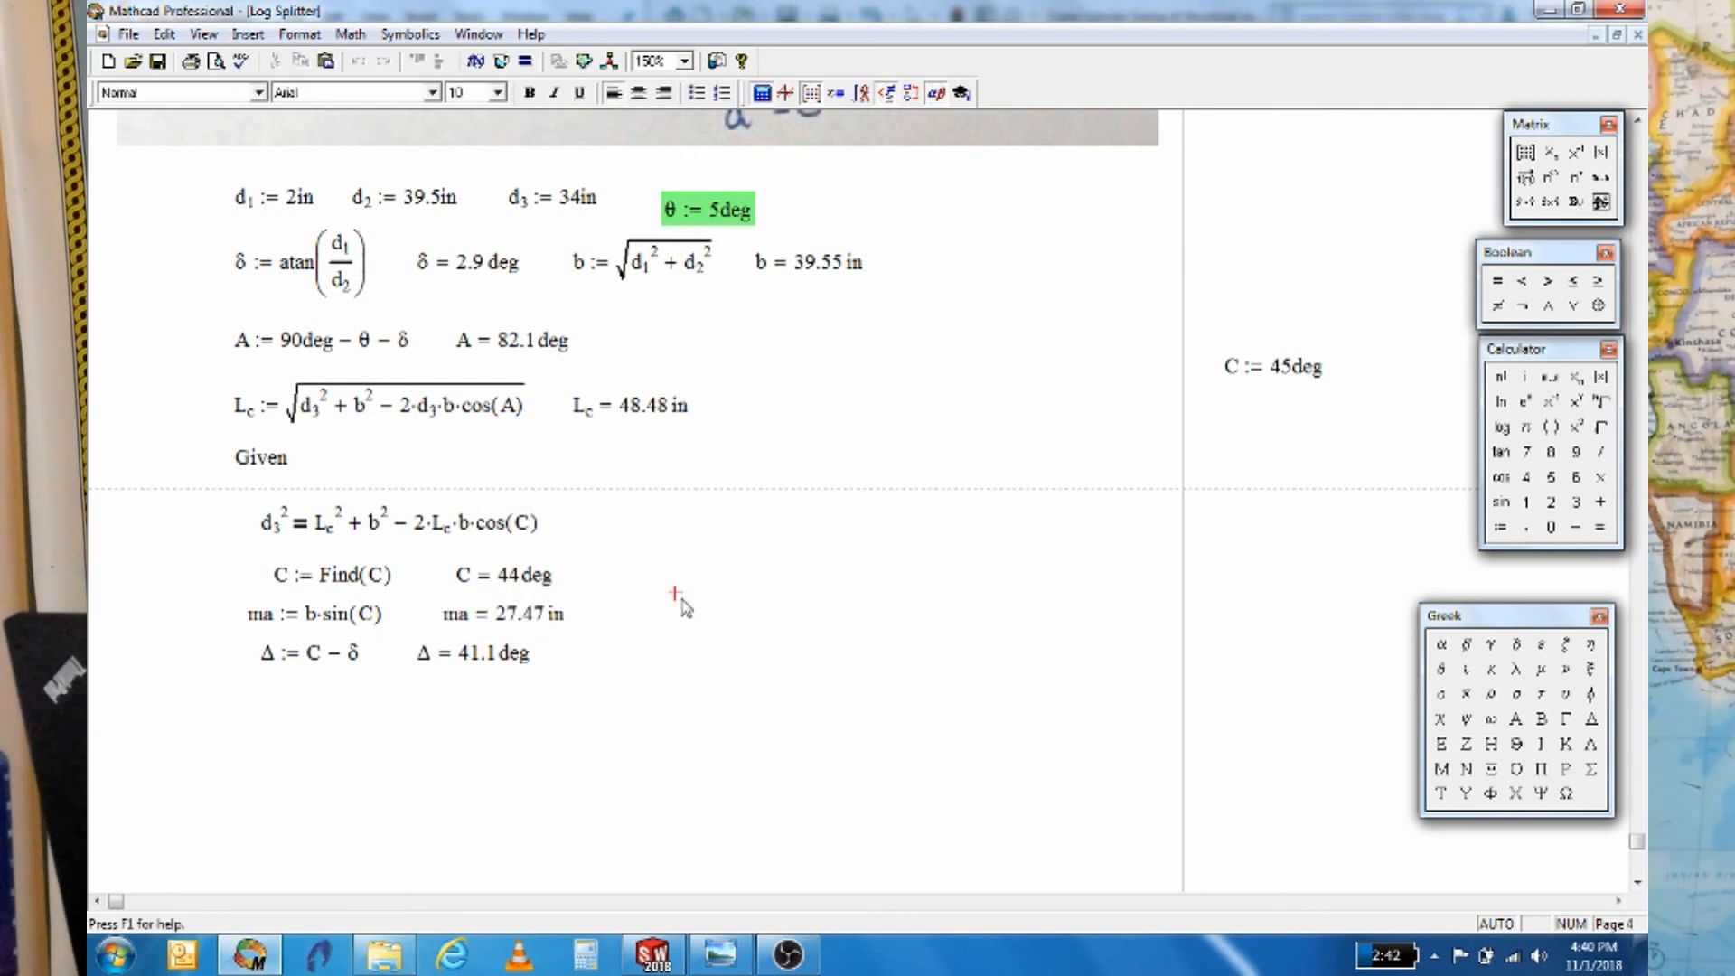